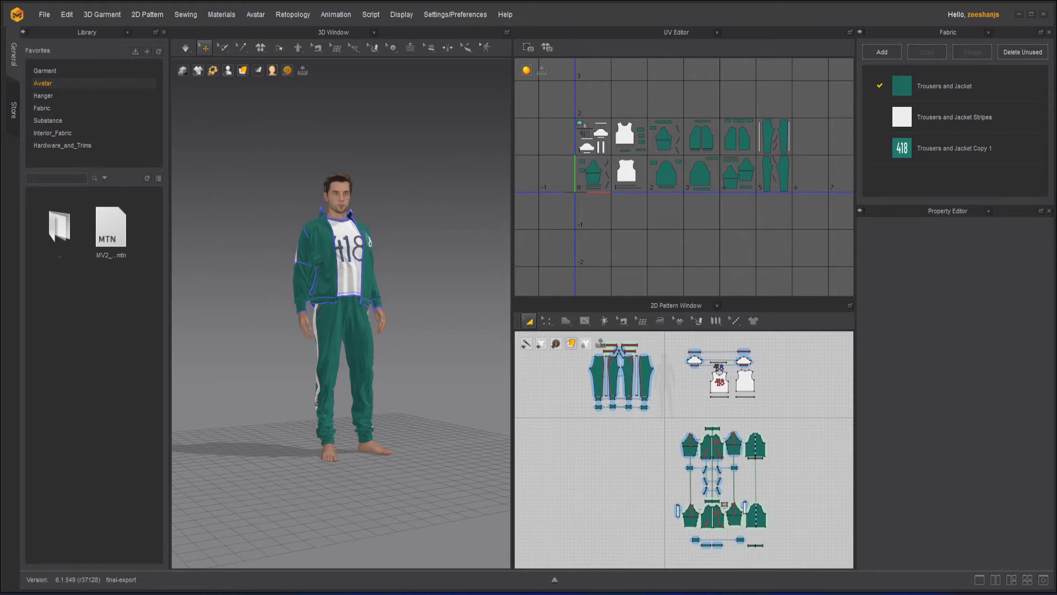
{"action": "scroll", "coordinate": [388, 213], "scroll_direction": "up", "scroll_amount": 5}
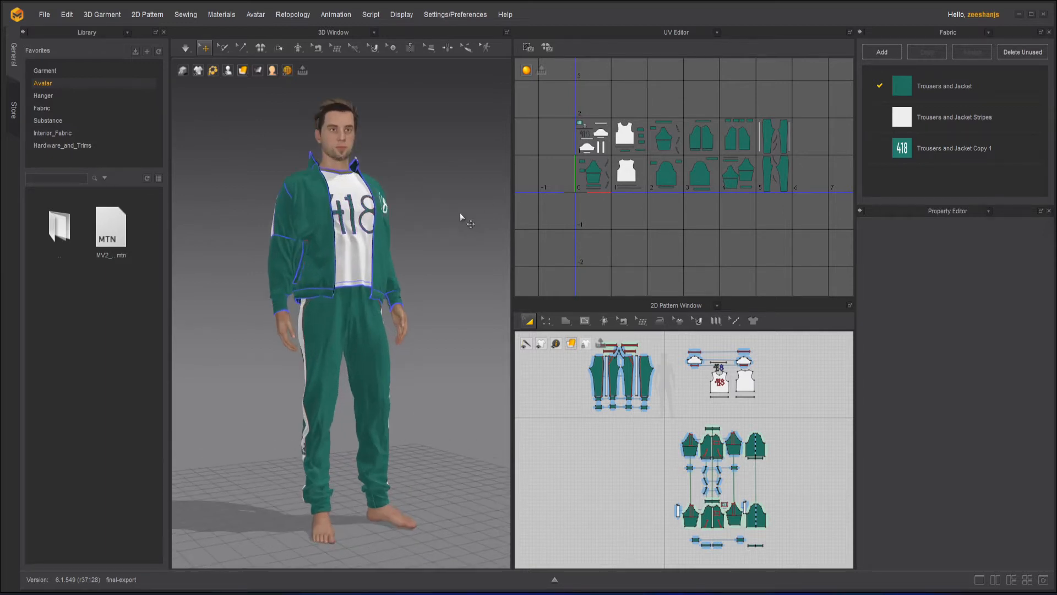
{"action": "mouse_move", "coordinate": [462, 218]}
{"action": "right_mouse_down"}
{"action": "mouse_move", "coordinate": [402, 230]}
{"action": "mouse_move", "coordinate": [473, 236]}
{"action": "mouse_move", "coordinate": [457, 217]}
{"action": "right_mouse_up"}
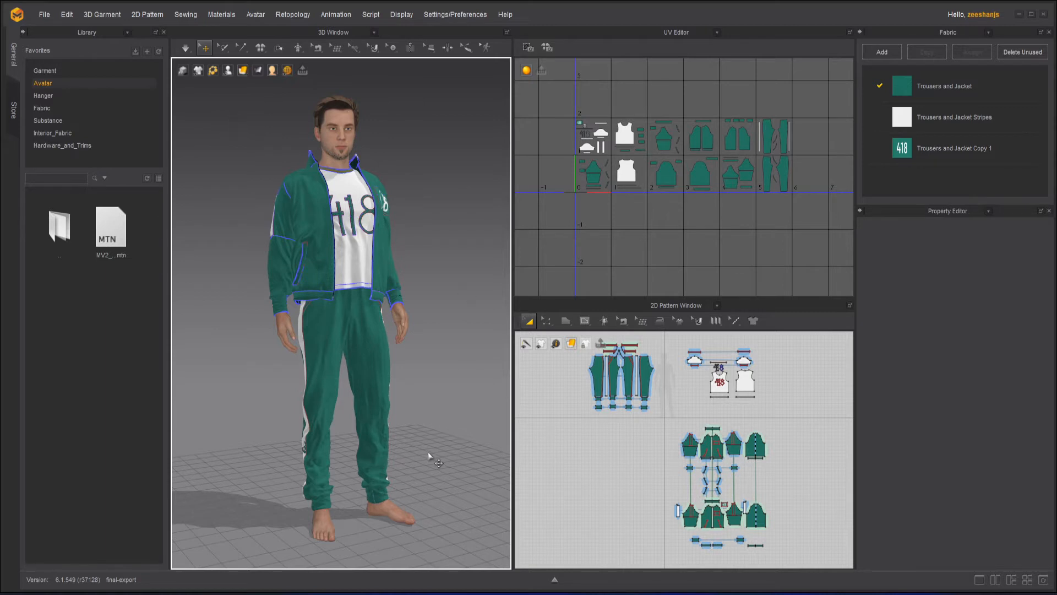
{"action": "left_click", "coordinate": [46, 17]}
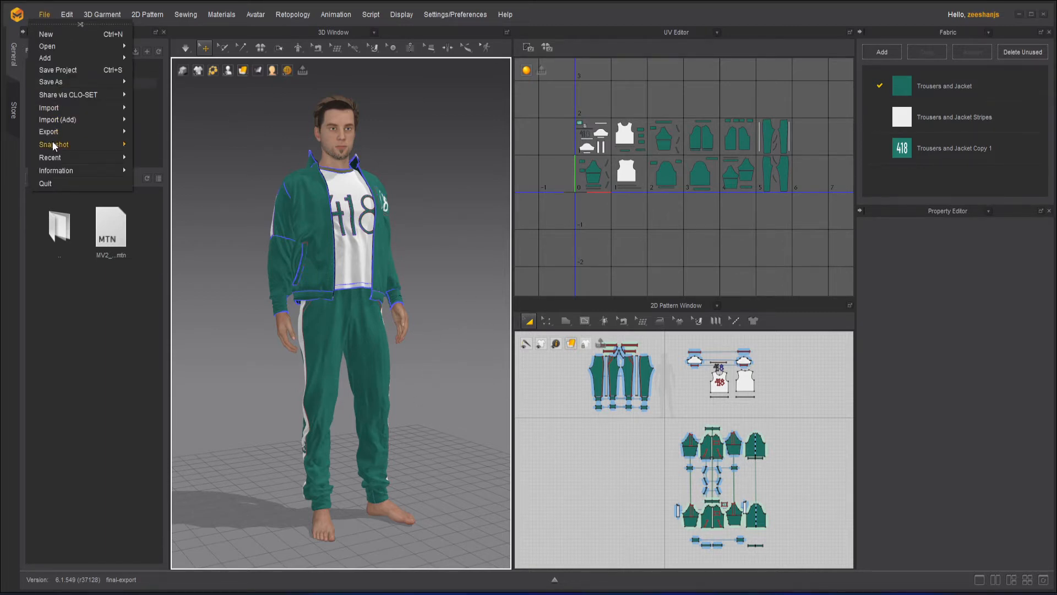
{"action": "mouse_move", "coordinate": [63, 134]}
{"action": "left_click", "coordinate": [461, 271]}
{"action": "mouse_move", "coordinate": [461, 271]}
{"action": "right_mouse_down"}
{"action": "mouse_move", "coordinate": [276, 259]}
{"action": "mouse_move", "coordinate": [456, 276]}
{"action": "mouse_move", "coordinate": [602, 266]}
{"action": "mouse_move", "coordinate": [448, 266]}
{"action": "right_mouse_up"}
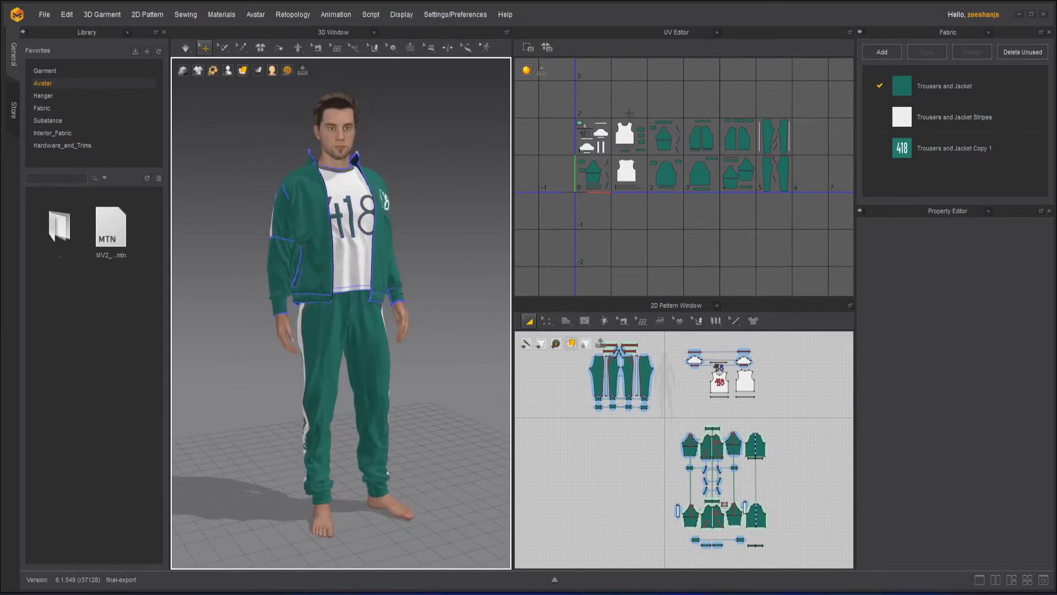
- Examine how the garment's UV islands are spread across the tiles of the UV layout
{"action": "scroll", "coordinate": [627, 107], "scroll_direction": "up", "scroll_amount": 2}
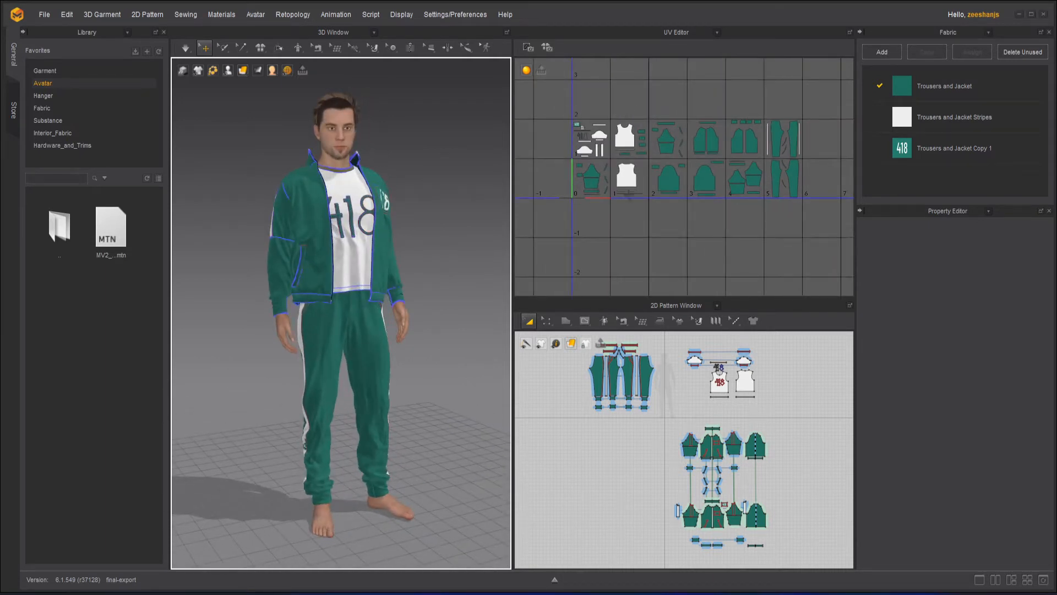
{"action": "middle_click_drag", "start_coordinate": [711, 247], "coordinate": [708, 286]}
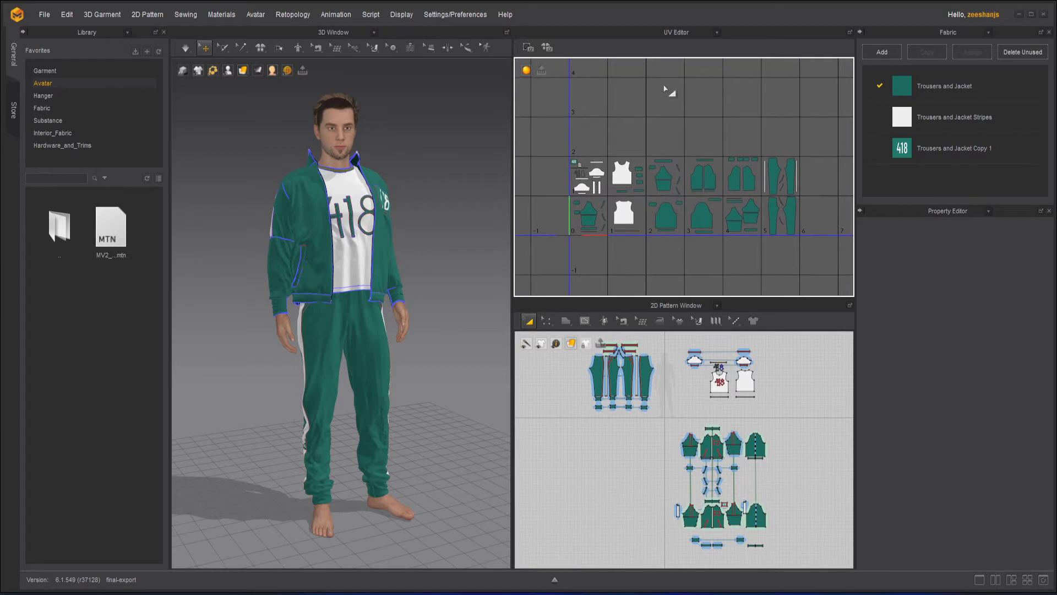
{"action": "right_click", "coordinate": [660, 103]}
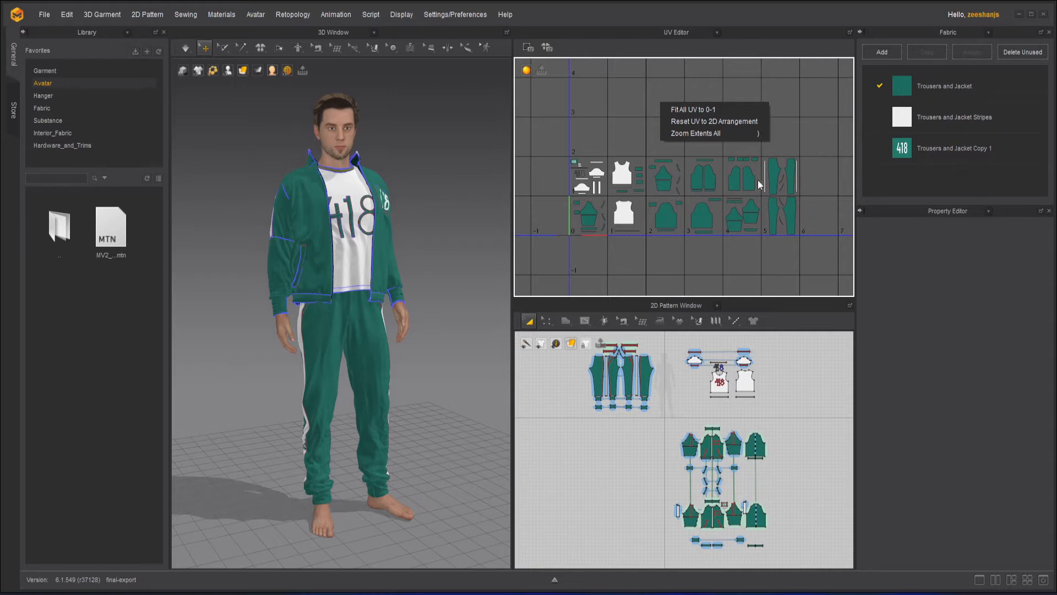
{"action": "left_click", "coordinate": [616, 119]}
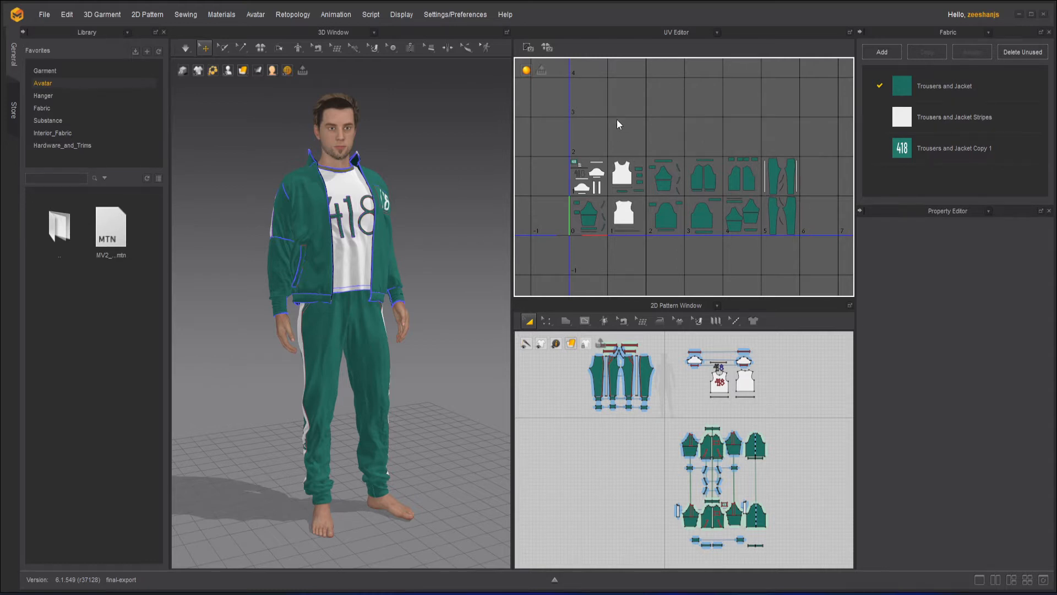
{"action": "scroll", "coordinate": [677, 148], "scroll_direction": "up", "scroll_amount": 3}
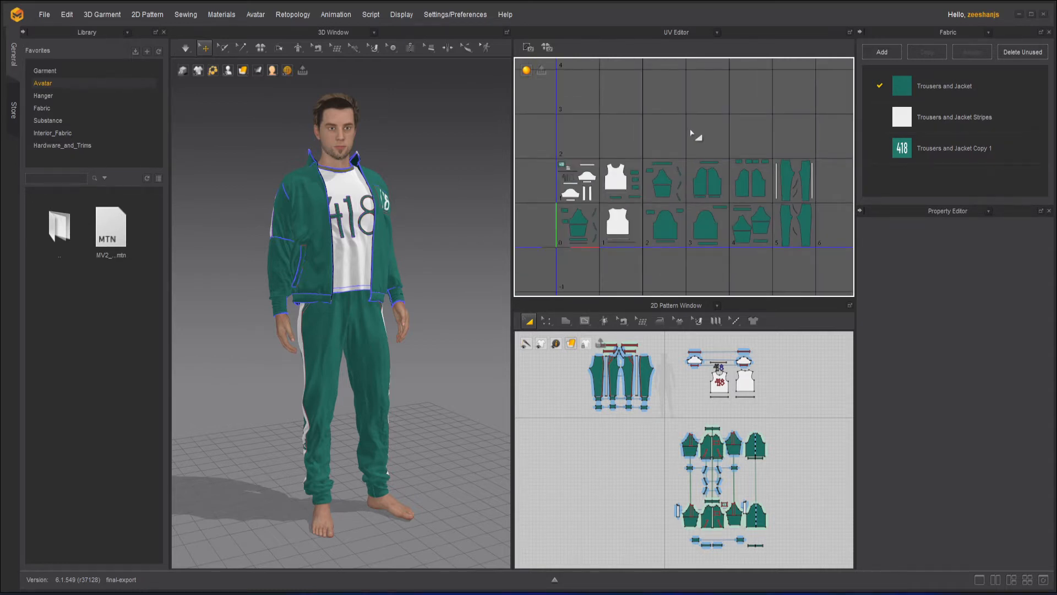
{"action": "scroll", "coordinate": [700, 133], "scroll_direction": "up", "scroll_amount": 2}
{"action": "scroll", "coordinate": [686, 136], "scroll_direction": "down", "scroll_amount": 4}
{"action": "scroll", "coordinate": [690, 150], "scroll_direction": "up", "scroll_amount": 3}
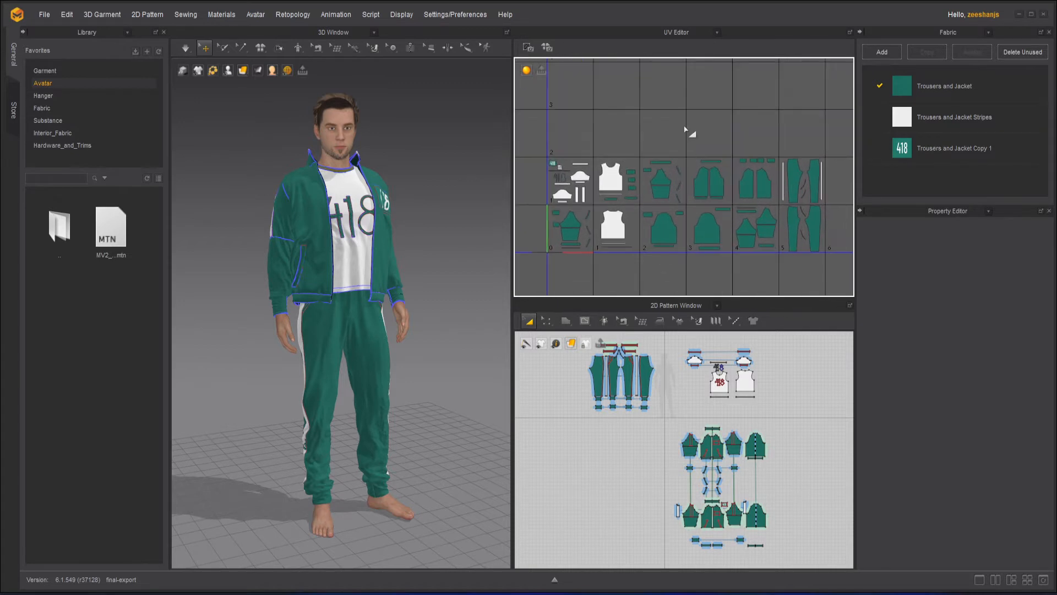
{"action": "middle_click_drag", "start_coordinate": [683, 125], "coordinate": [696, 104]}
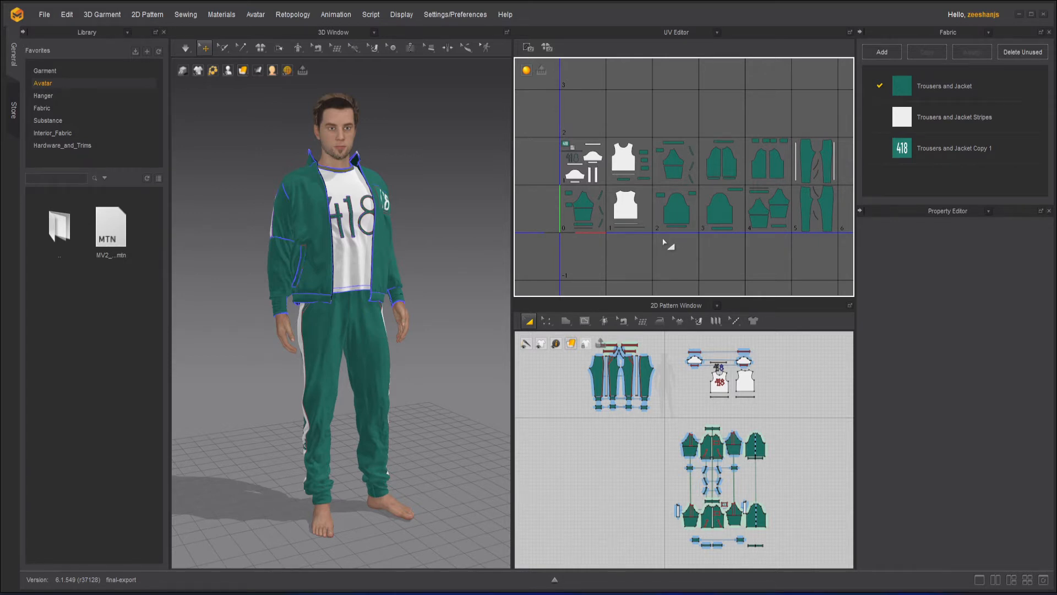
{"action": "scroll", "coordinate": [695, 242], "scroll_direction": "down", "scroll_amount": 1}
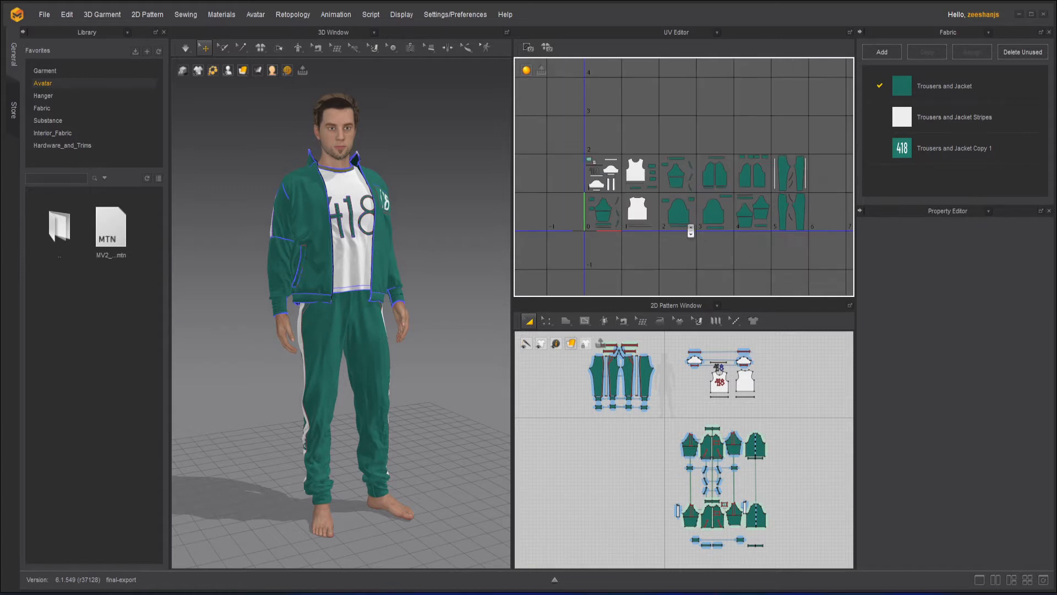
{"action": "scroll", "coordinate": [693, 249], "scroll_direction": "down", "scroll_amount": 1}
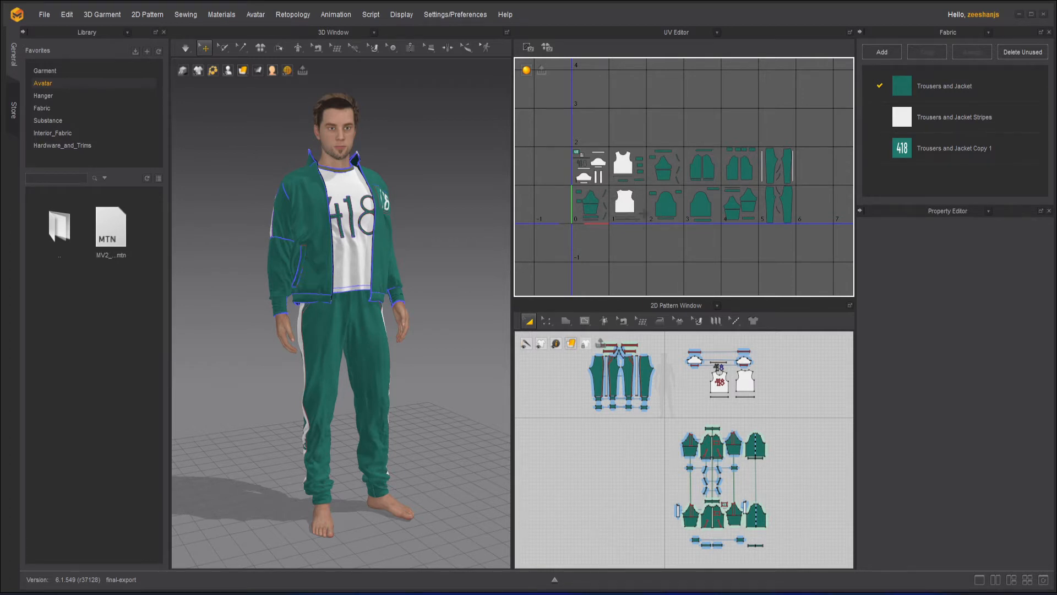
- Move the UV islands of the last three tile columns up so they stack above the first three columns
{"action": "mouse_move", "coordinate": [688, 131]}
{"action": "left_mouse_down"}
{"action": "mouse_move", "coordinate": [708, 170]}
{"action": "mouse_move", "coordinate": [771, 231]}
{"action": "mouse_move", "coordinate": [810, 239]}
{"action": "mouse_move", "coordinate": [801, 214]}
{"action": "mouse_move", "coordinate": [707, 125]}
{"action": "mouse_move", "coordinate": [674, 125]}
{"action": "left_mouse_up"}
{"action": "left_click", "coordinate": [754, 163]}
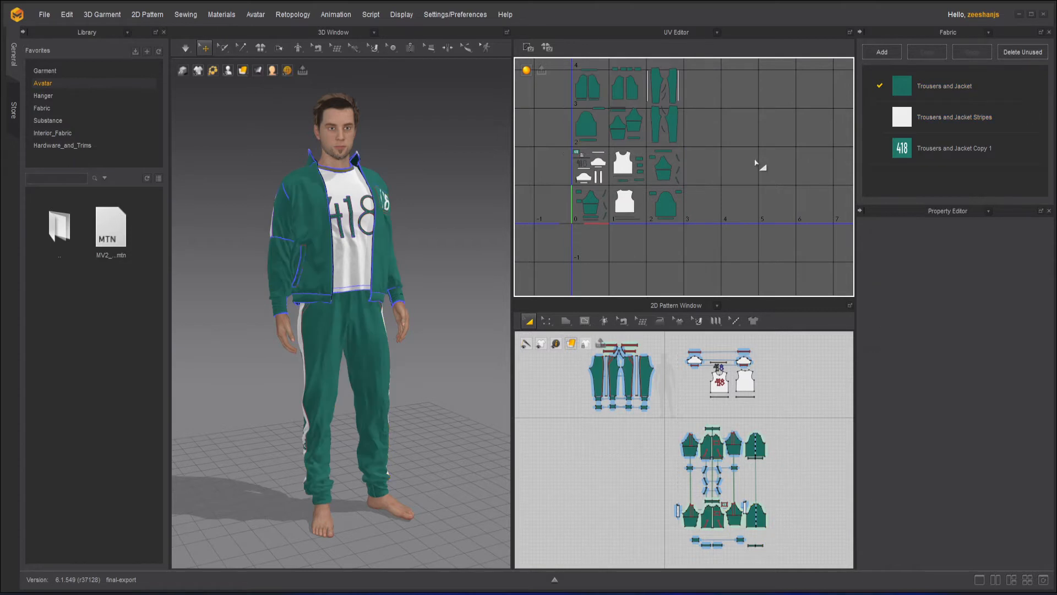
{"action": "middle_click_drag", "start_coordinate": [760, 166], "coordinate": [779, 193]}
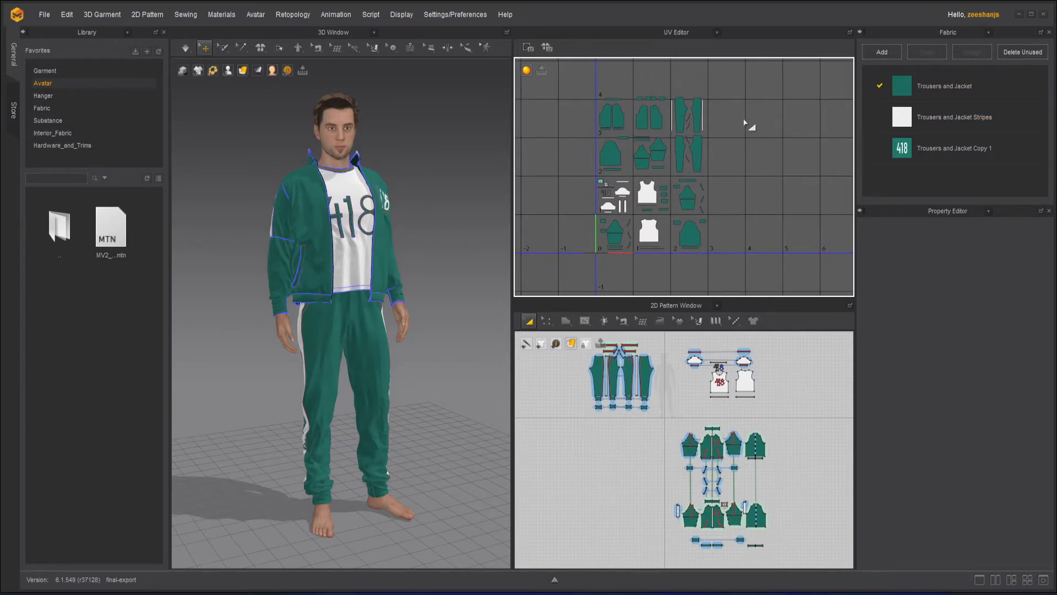
- Move the top row of UV tiles down into a fourth column, making a layout four tiles wide and three tiles high
{"action": "scroll", "coordinate": [747, 124], "scroll_direction": "up", "scroll_amount": 2}
{"action": "scroll", "coordinate": [747, 124], "scroll_direction": "down", "scroll_amount": 2}
{"action": "left_click_drag", "start_coordinate": [735, 79], "coordinate": [740, 159]}
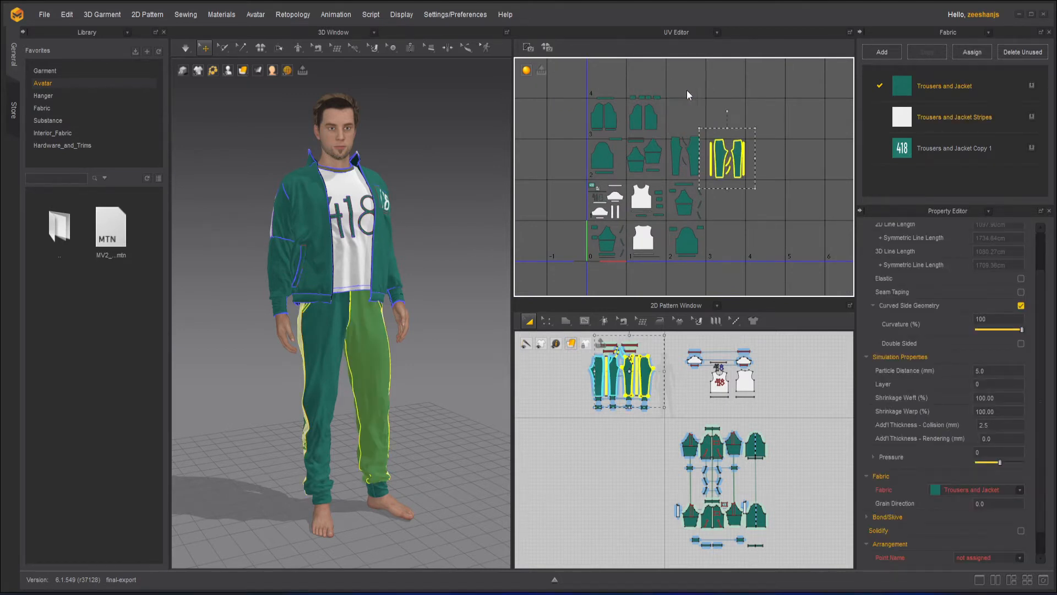
{"action": "left_click", "coordinate": [636, 134]}
{"action": "left_click_drag", "start_coordinate": [631, 132], "coordinate": [733, 211]}
{"action": "left_click_drag", "start_coordinate": [576, 87], "coordinate": [734, 242]}
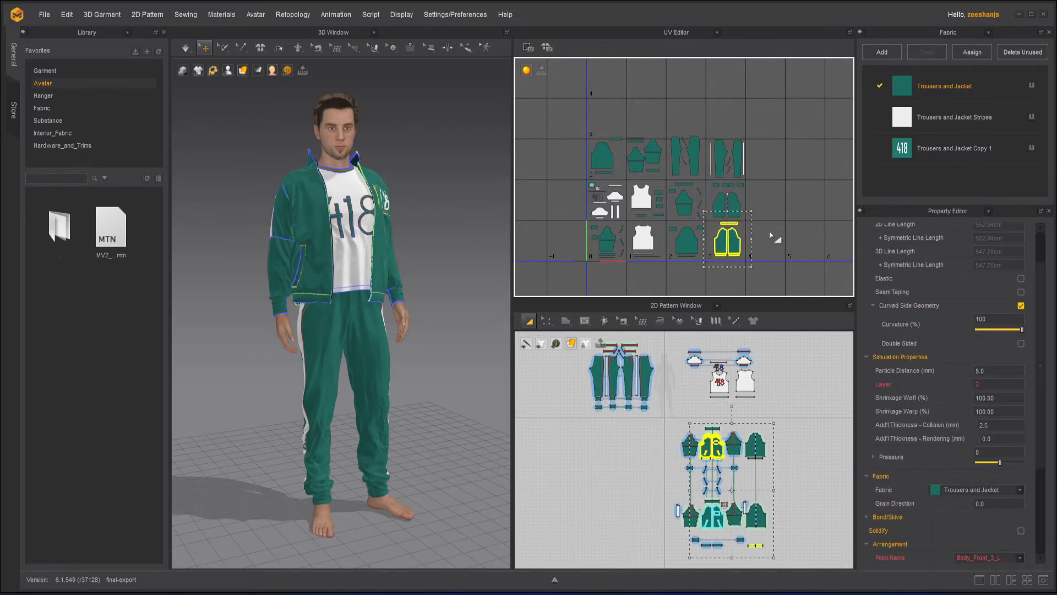
- Fit all UV islands together into the 0-1 space, using UV Coordinate (Relative) with a value of 0.02
{"action": "left_click", "coordinate": [710, 237]}
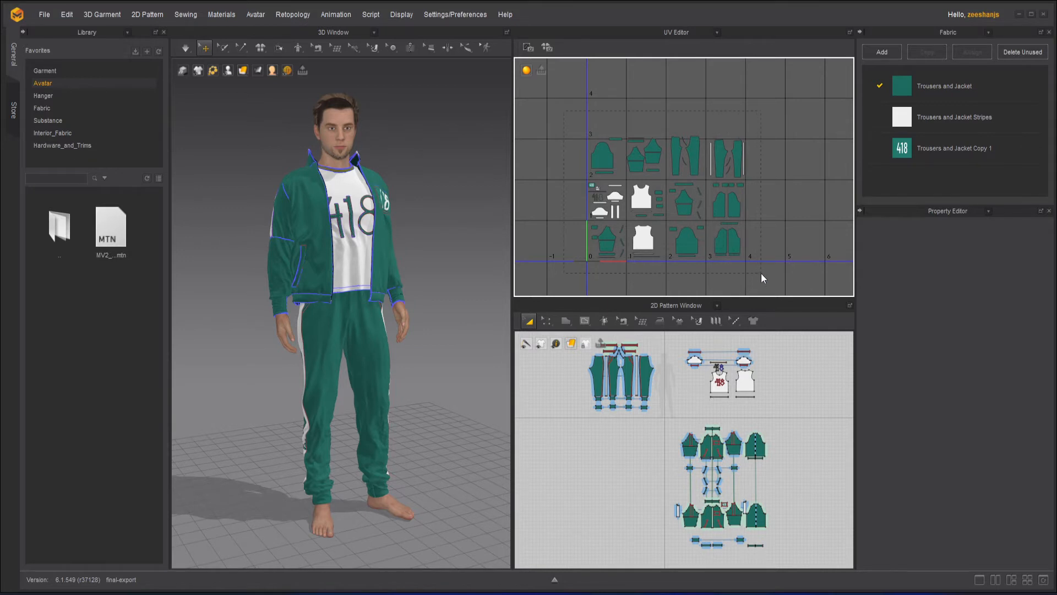
{"action": "key", "text": "ctrl+a"}
{"action": "right_click", "coordinate": [732, 240]}
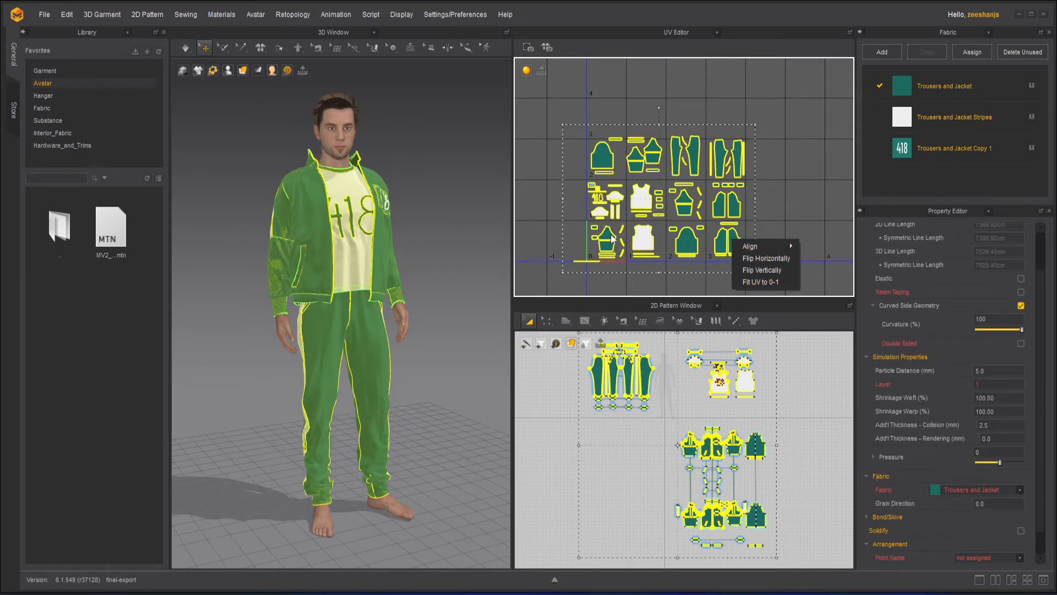
{"action": "left_click", "coordinate": [784, 280]}
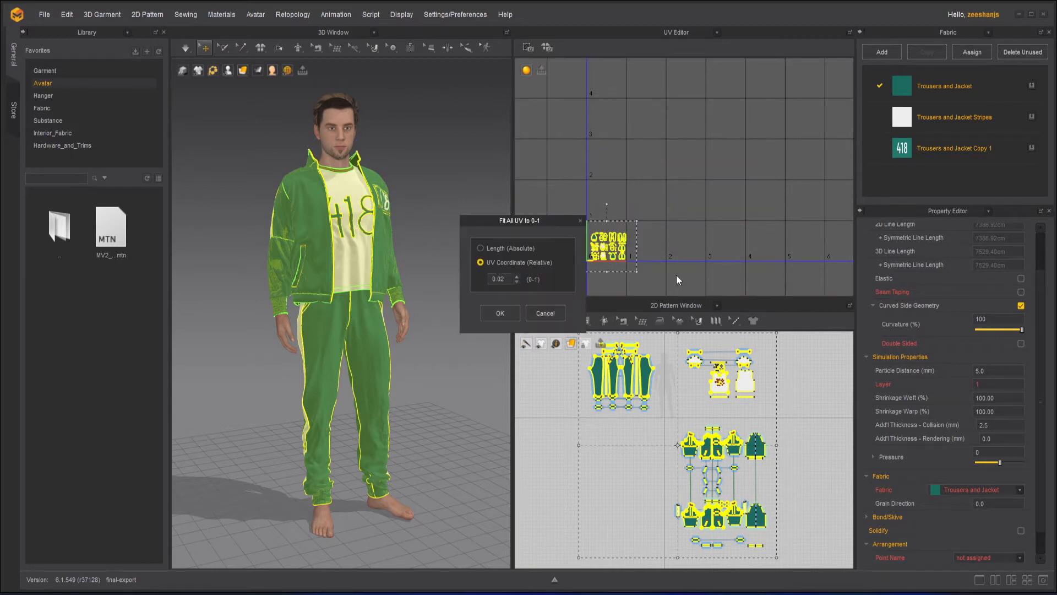
{"action": "left_click", "coordinate": [500, 313]}
{"action": "scroll", "coordinate": [572, 273], "scroll_direction": "up", "scroll_amount": 5}
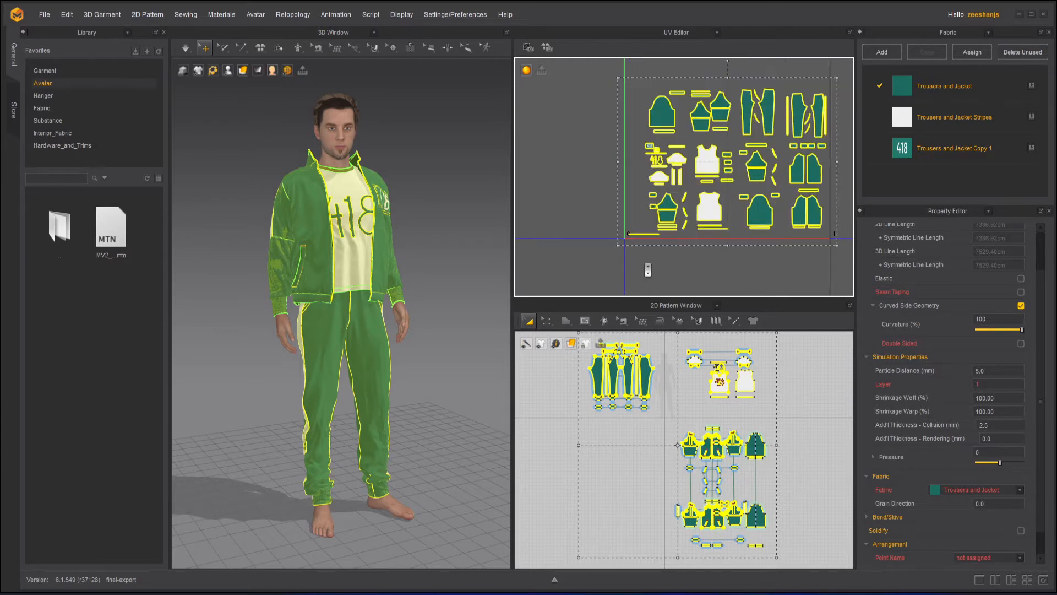
{"action": "left_click", "coordinate": [720, 273]}
{"action": "middle_click_drag", "start_coordinate": [717, 266], "coordinate": [667, 279]}
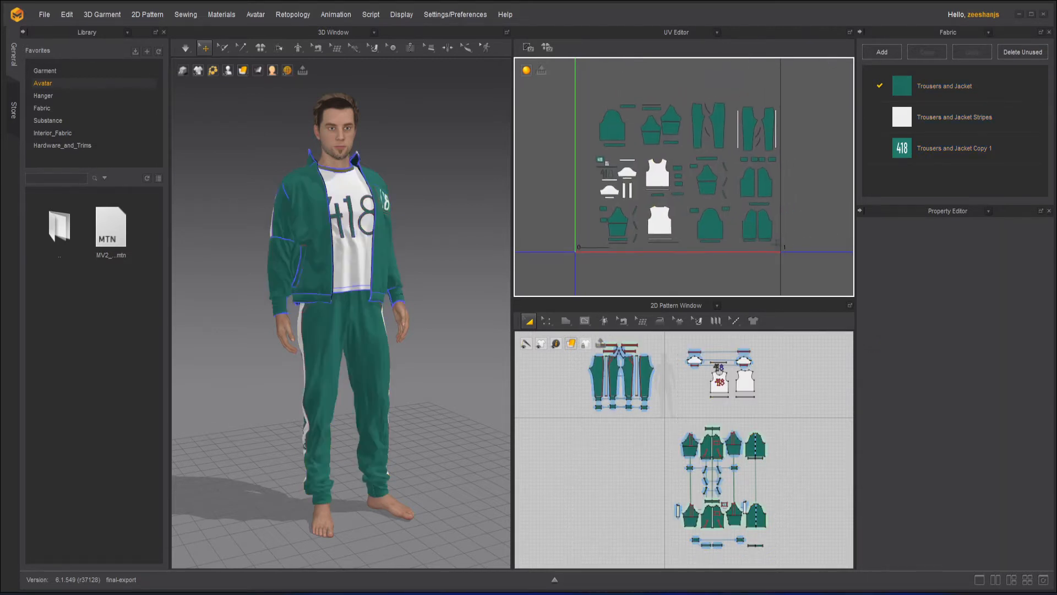
{"action": "middle_click_drag", "start_coordinate": [822, 221], "coordinate": [816, 238]}
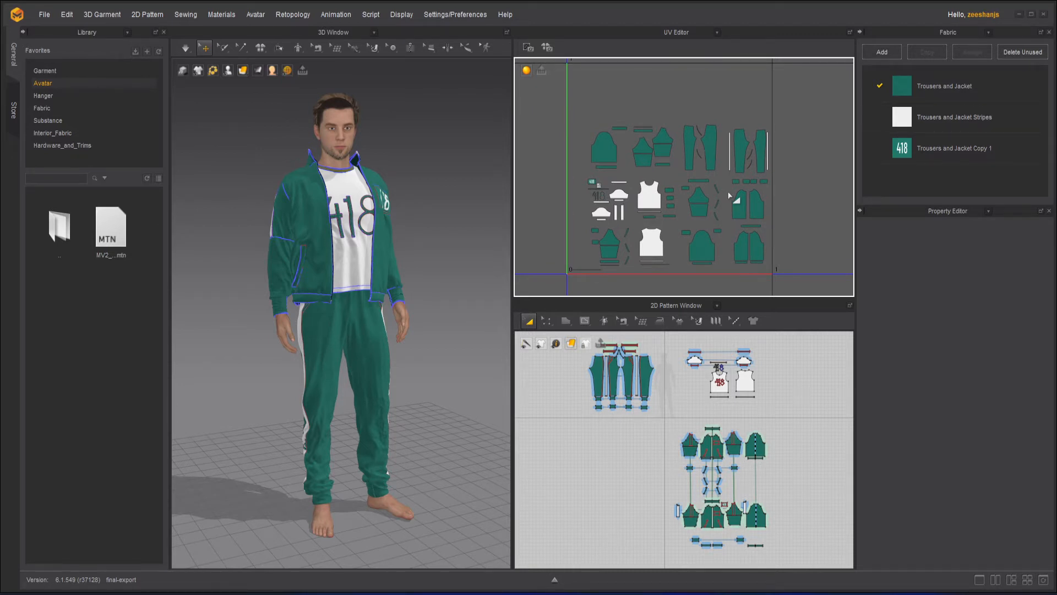
{"action": "scroll", "coordinate": [729, 196], "scroll_direction": "down", "scroll_amount": 3}
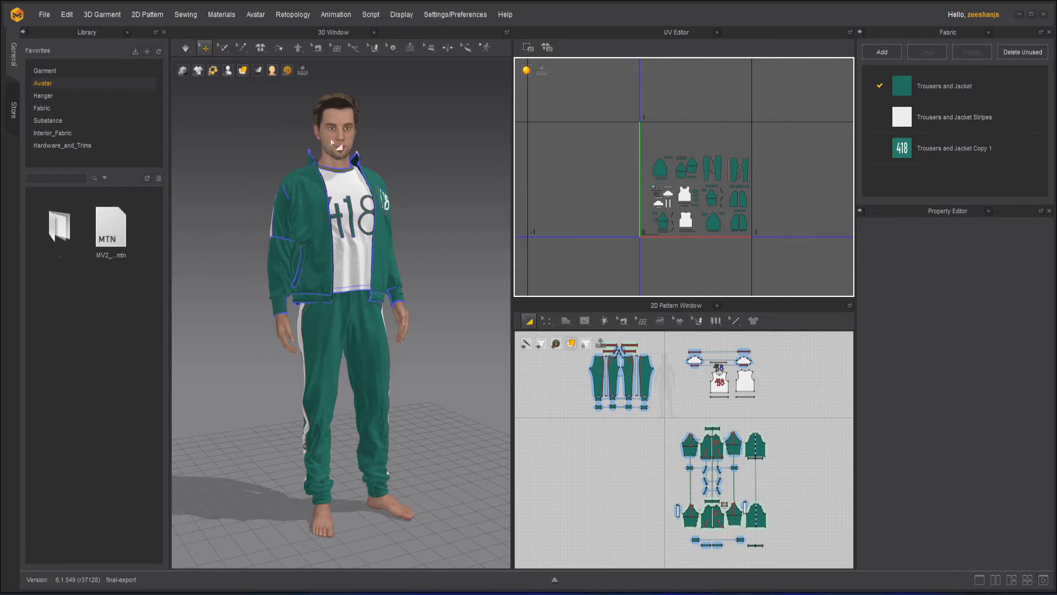
- Start an OBJ export of the outfit into the avatar5 folder under the file name "squid game"
{"action": "left_click", "coordinate": [44, 15]}
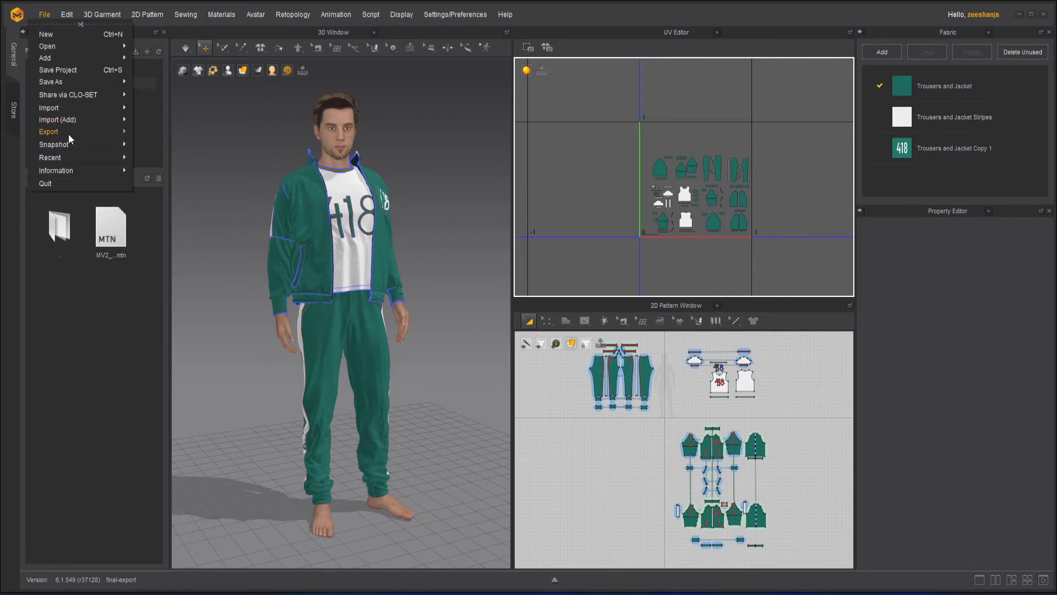
{"action": "mouse_move", "coordinate": [68, 134]}
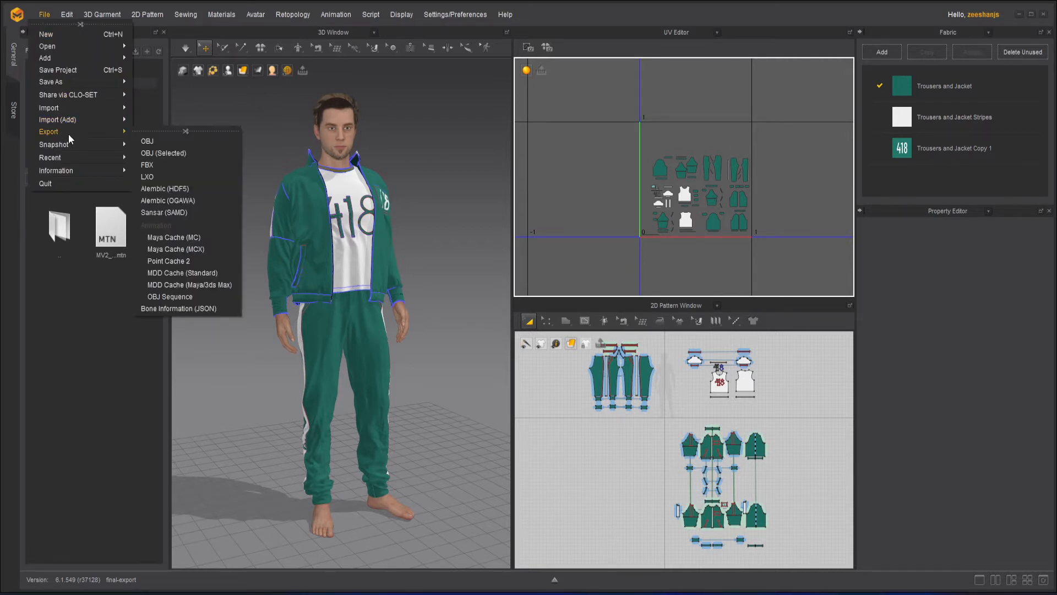
{"action": "left_click", "coordinate": [194, 143]}
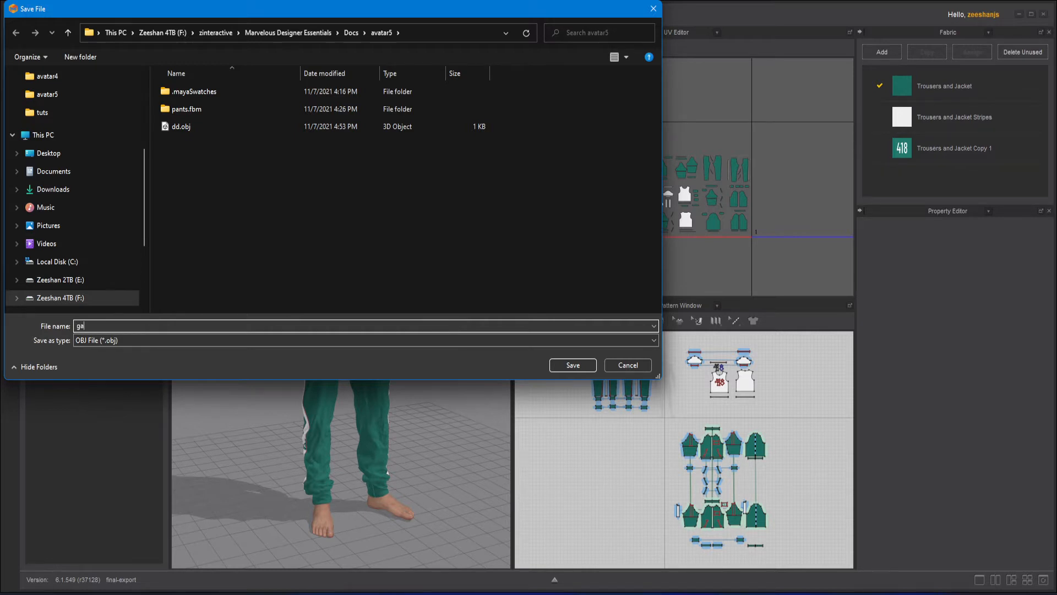
{"action": "type", "text": "squid"}
{"action": "type", "text": " game"}
{"action": "key", "text": "Return"}
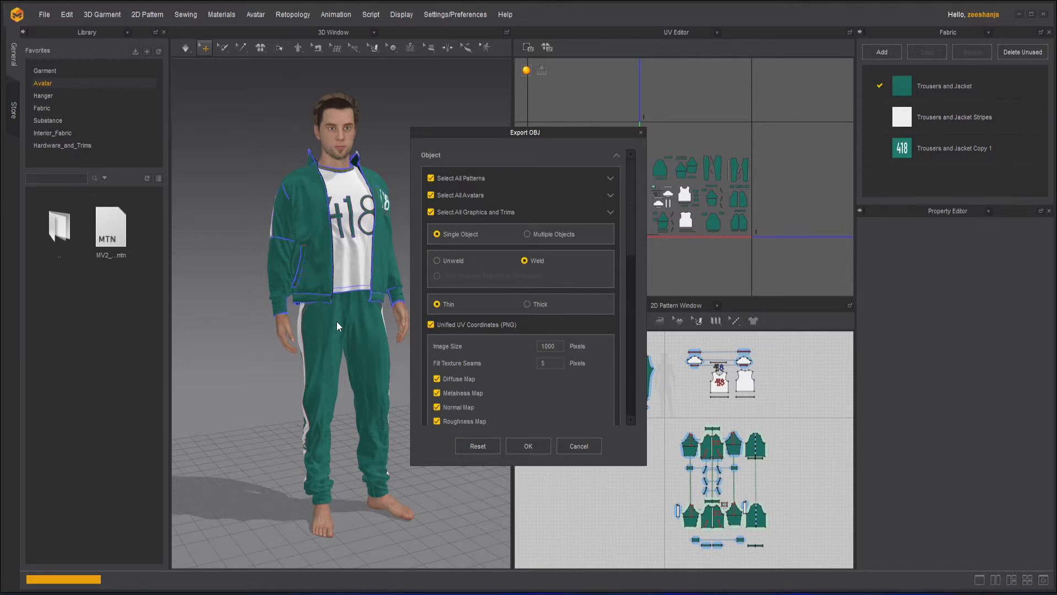
- Set the OBJ export to Multiple Objects and Thick, and run it with Unified UV Coordinates included
{"action": "left_click", "coordinate": [528, 234]}
{"action": "left_click", "coordinate": [436, 235]}
{"action": "left_click", "coordinate": [524, 260]}
{"action": "left_click", "coordinate": [527, 303]}
{"action": "left_click", "coordinate": [526, 234]}
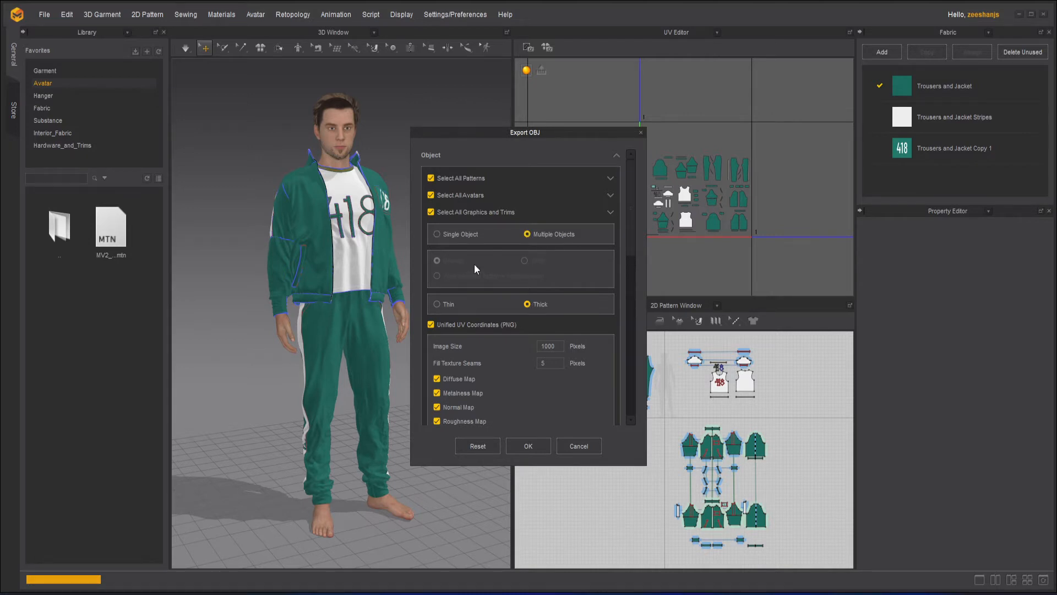
{"action": "left_click", "coordinate": [528, 446]}
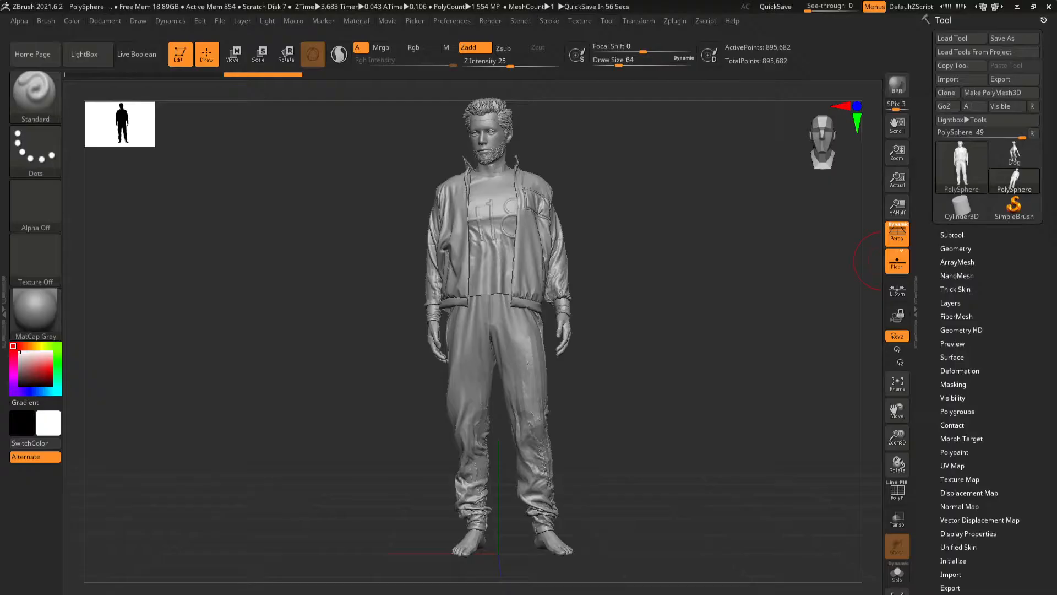
- Switch to ZBrush and subdivide the clothed avatar mesh once with smoothing enabled
{"action": "left_click_drag", "start_coordinate": [602, 264], "coordinate": [556, 253]}
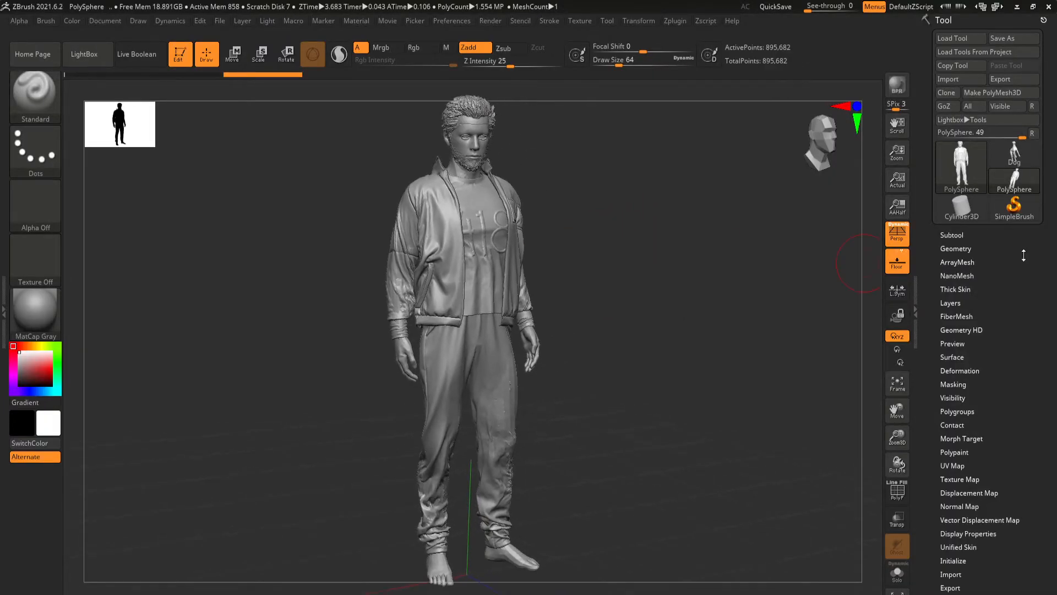
{"action": "left_click", "coordinate": [953, 234]}
{"action": "left_click", "coordinate": [956, 233]}
{"action": "left_click", "coordinate": [957, 233]}
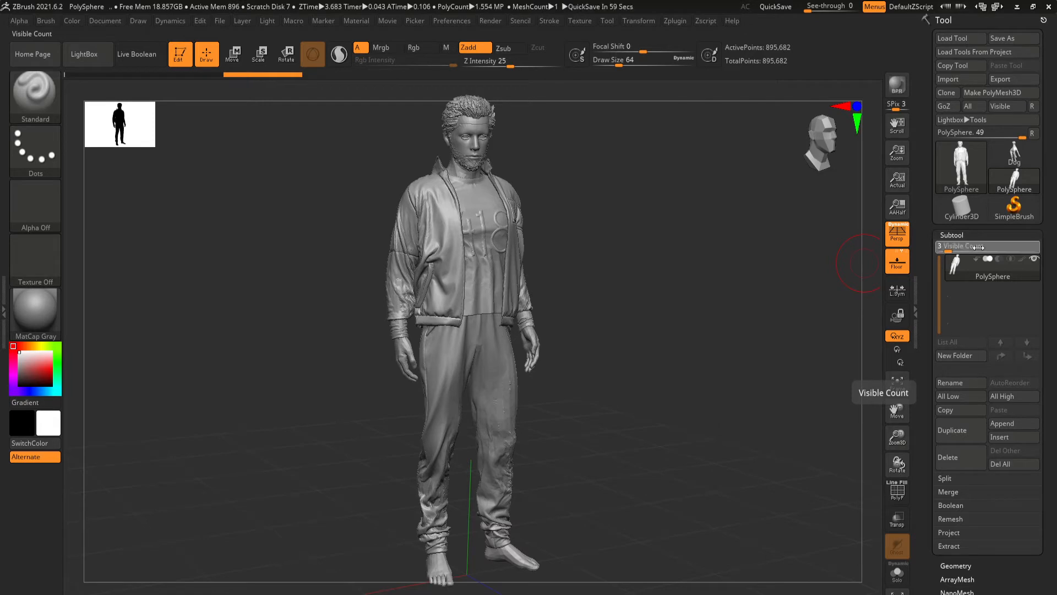
{"action": "left_click", "coordinate": [957, 234]}
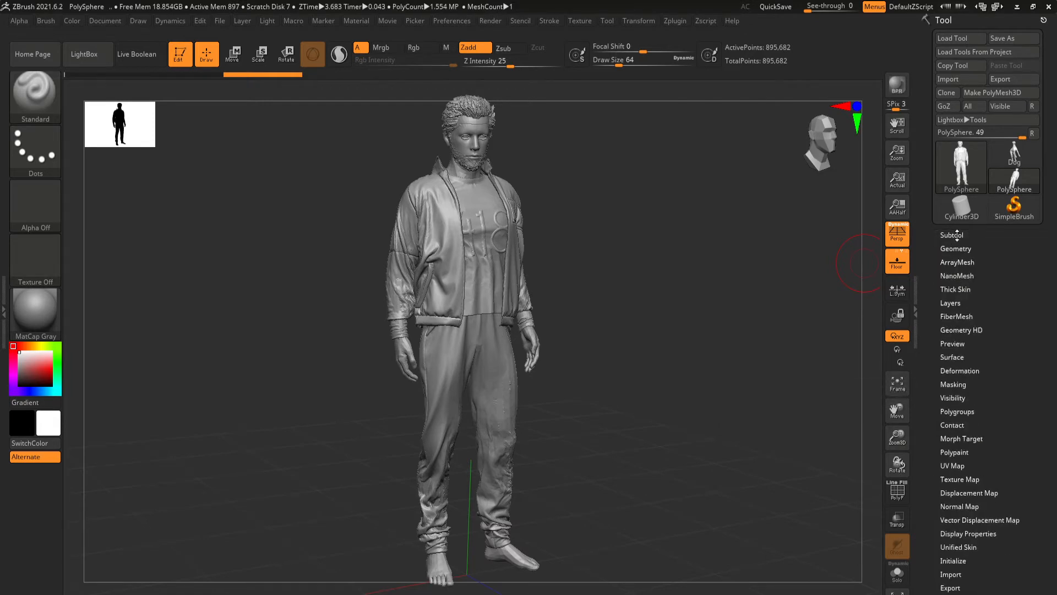
{"action": "left_click", "coordinate": [958, 246]}
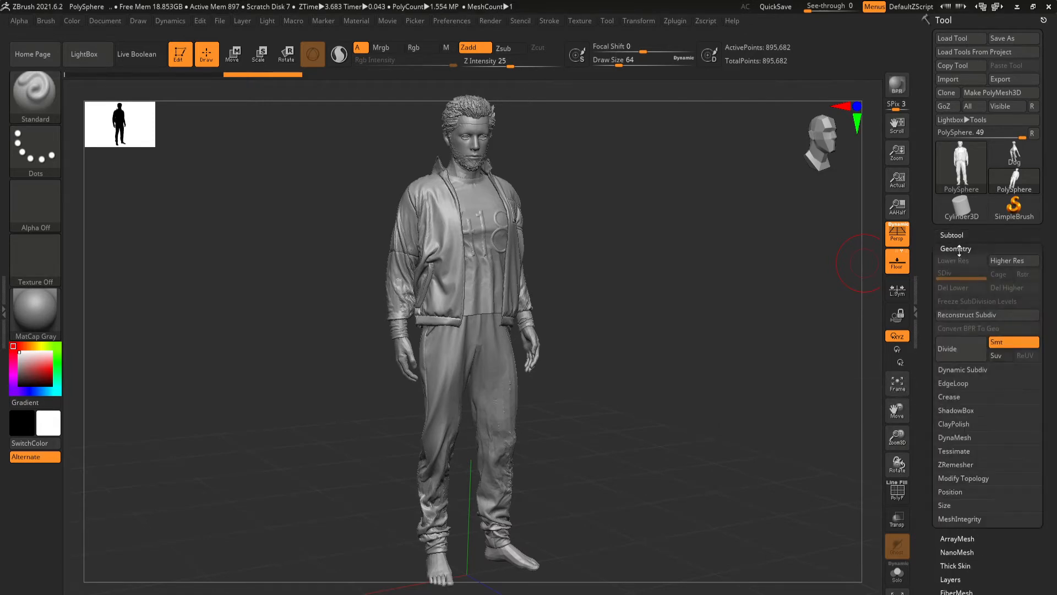
{"action": "left_click", "coordinate": [954, 348]}
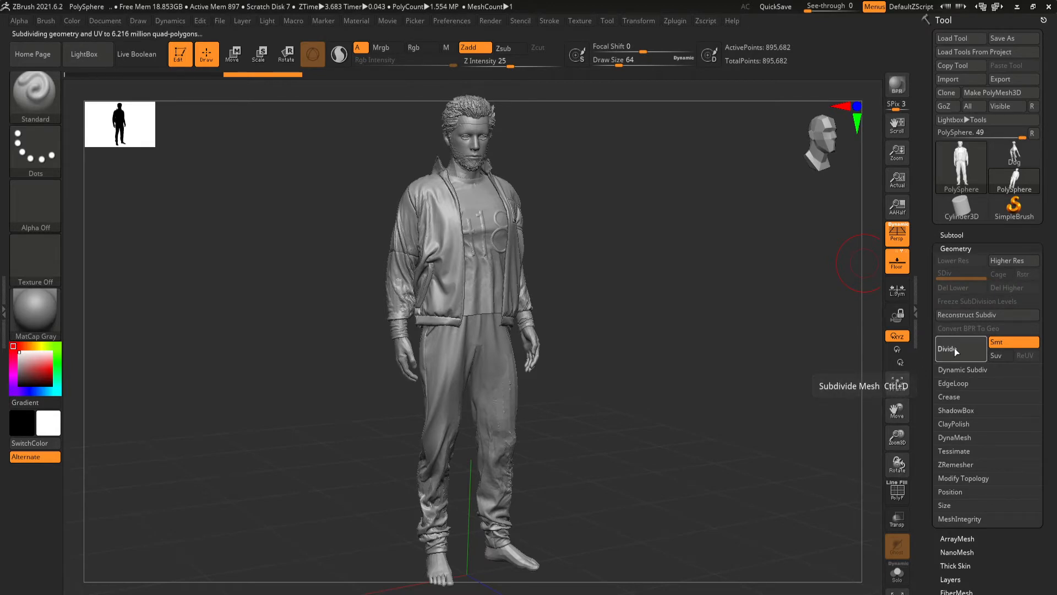
- Subdivide the clothed avatar mesh further up to subdivision level 4, with smoothing enabled
{"action": "left_click", "coordinate": [954, 348]}
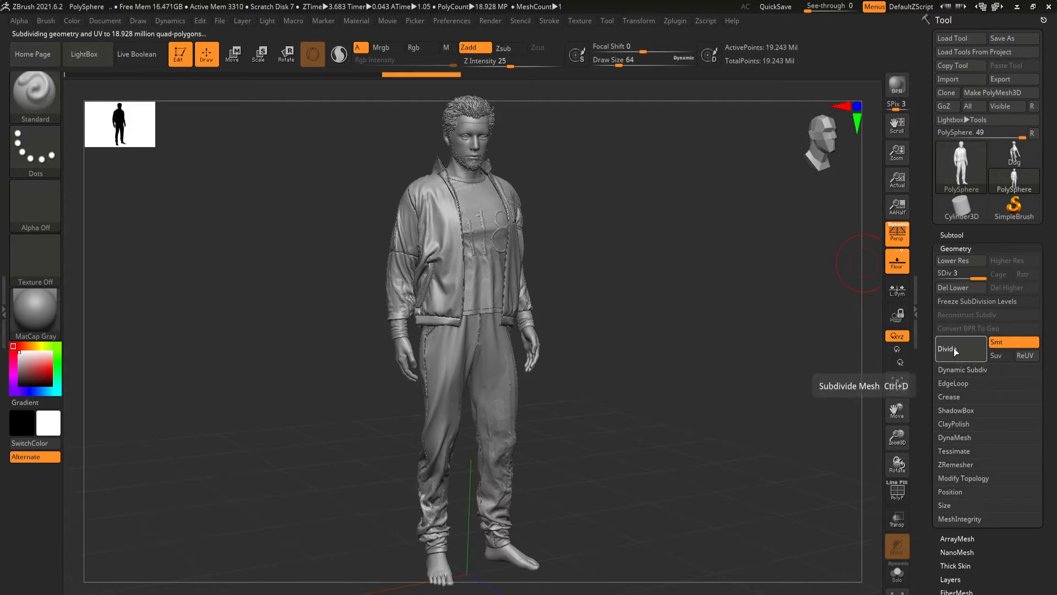
{"action": "key", "text": "ctrl+d"}
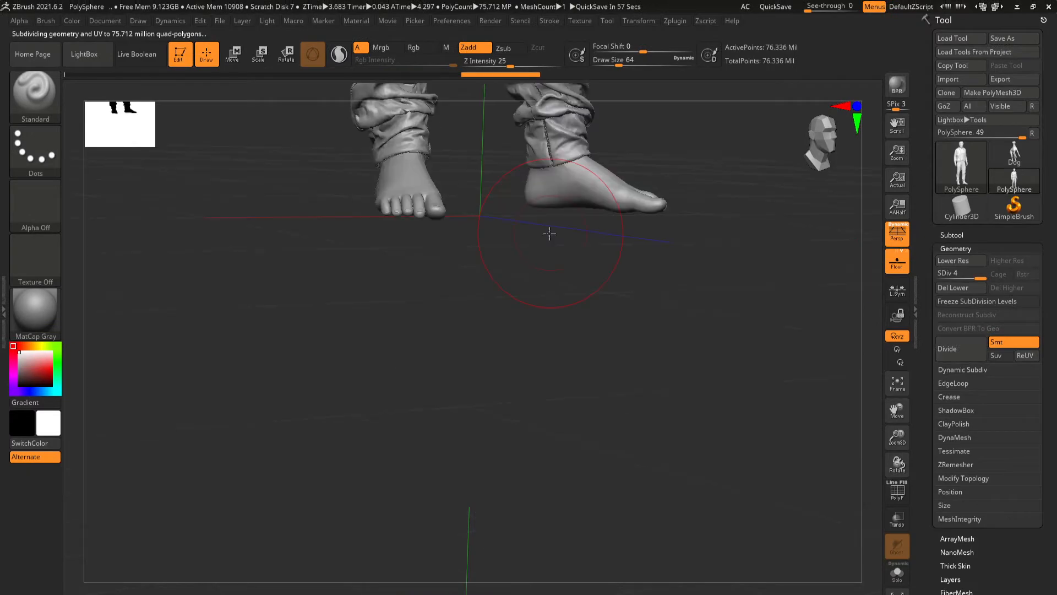
- Examine the subdivided avatar's jacket, sleeve seams, back, shirt graphic and head from several angles
{"action": "left_click_drag", "start_coordinate": [550, 234], "coordinate": [611, 578]}
{"action": "left_click_drag", "start_coordinate": [386, 202], "coordinate": [376, 542], "text": "alt"}
{"action": "left_click_drag", "start_coordinate": [290, 373], "coordinate": [300, 558], "text": "alt"}
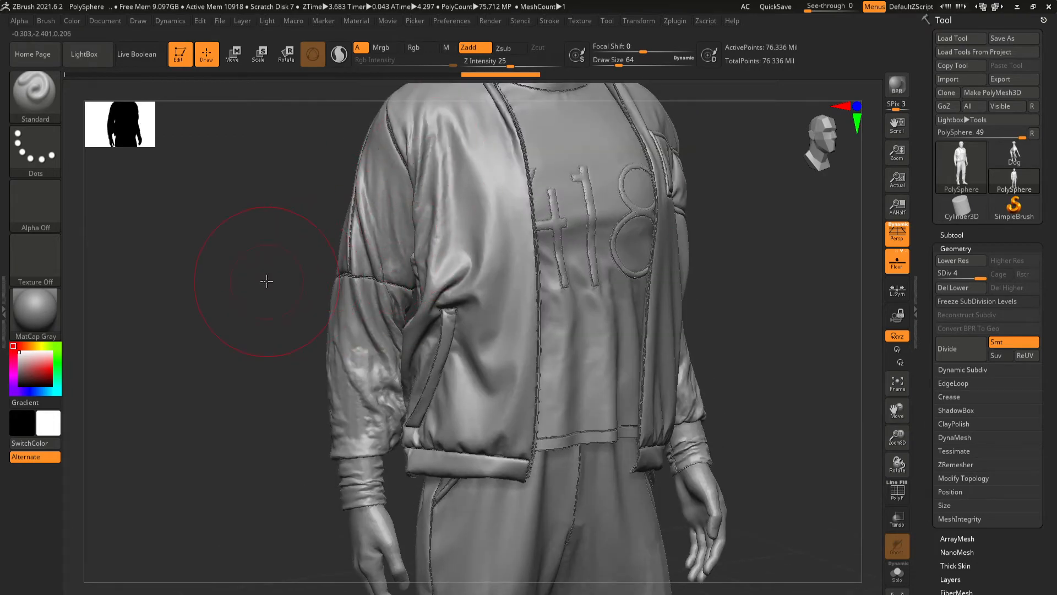
{"action": "mouse_move", "coordinate": [267, 281]}
{"action": "left_mouse_down"}
{"action": "mouse_move", "coordinate": [291, 297]}
{"action": "mouse_move", "coordinate": [441, 308]}
{"action": "left_mouse_up"}
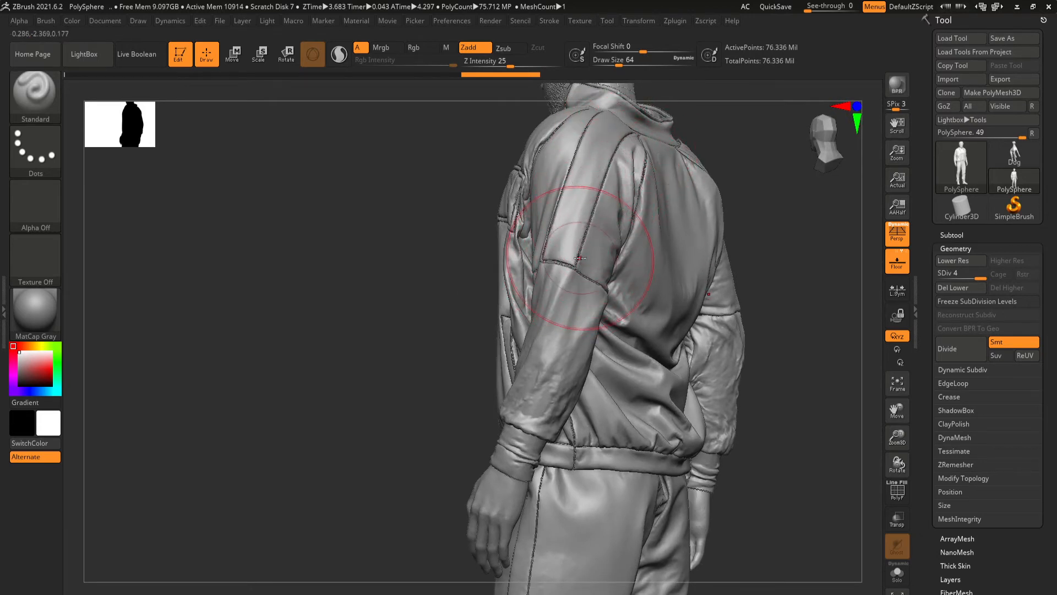
{"action": "mouse_move", "coordinate": [384, 243]}
{"action": "left_mouse_down"}
{"action": "mouse_move", "coordinate": [479, 279]}
{"action": "mouse_move", "coordinate": [424, 303]}
{"action": "mouse_move", "coordinate": [496, 314]}
{"action": "mouse_move", "coordinate": [470, 321]}
{"action": "mouse_move", "coordinate": [473, 295]}
{"action": "mouse_move", "coordinate": [361, 313]}
{"action": "mouse_move", "coordinate": [371, 344]}
{"action": "mouse_move", "coordinate": [423, 340]}
{"action": "left_mouse_up"}
{"action": "left_click_drag", "start_coordinate": [442, 305], "coordinate": [324, 234], "text": "alt"}
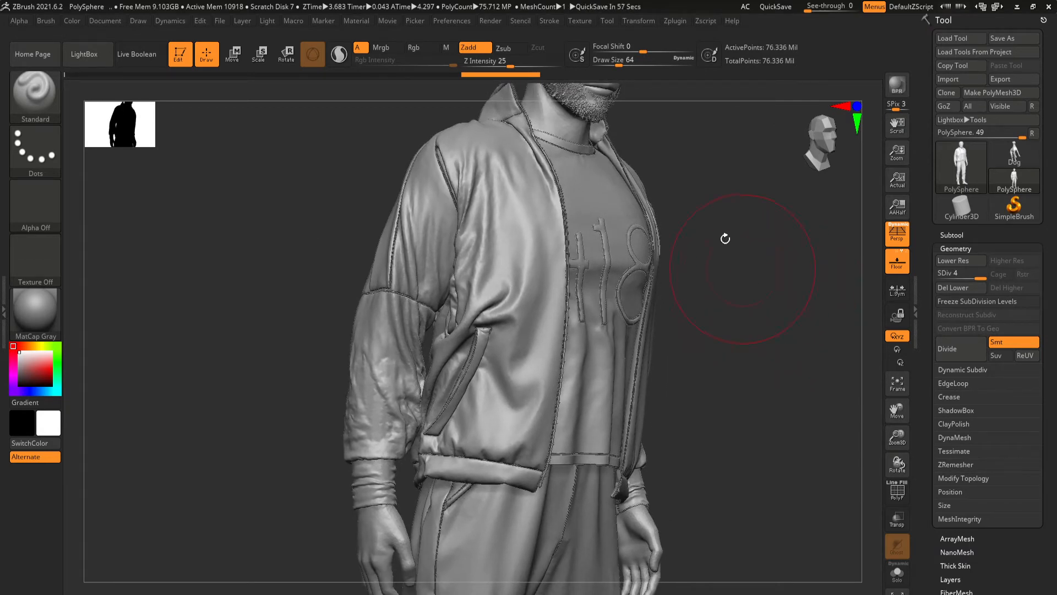
{"action": "mouse_move", "coordinate": [735, 212]}
{"action": "left_mouse_down"}
{"action": "mouse_move", "coordinate": [712, 236]}
{"action": "mouse_move", "coordinate": [727, 231]}
{"action": "left_mouse_up"}
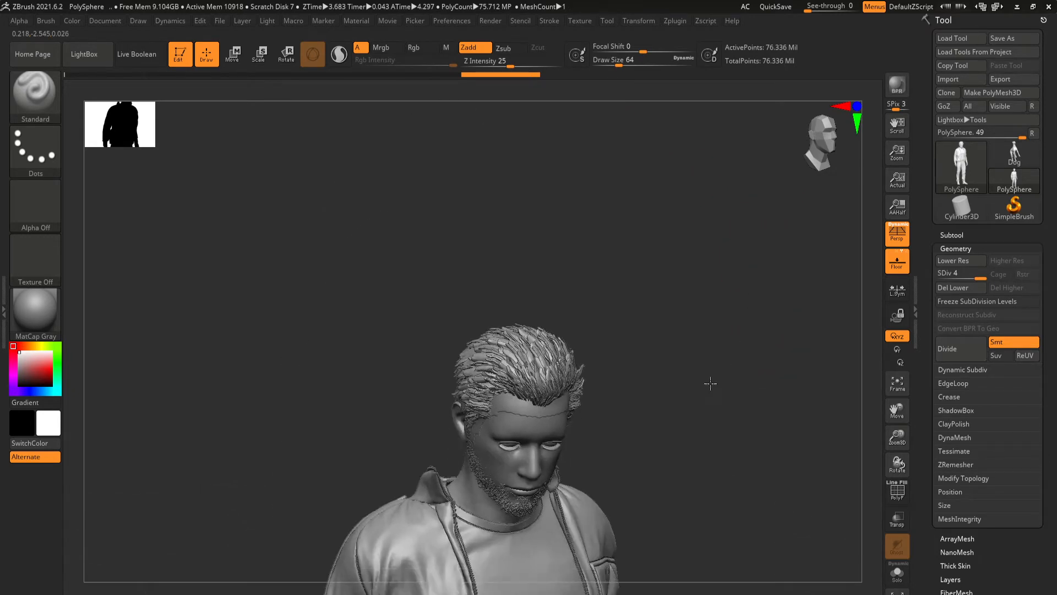
{"action": "left_click_drag", "start_coordinate": [702, 330], "coordinate": [708, 162], "text": "alt"}
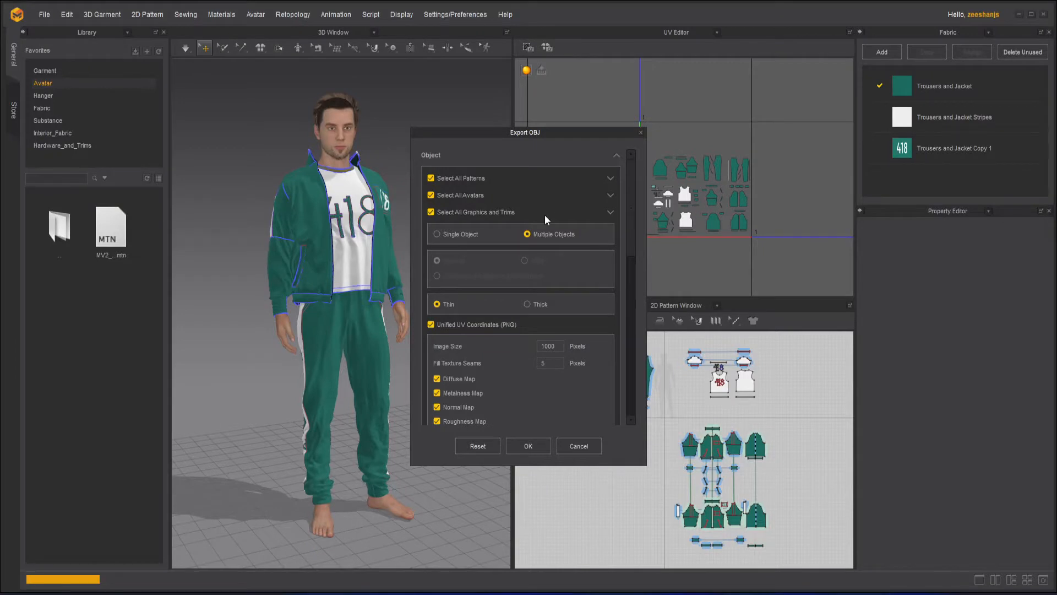
- Switch to Marvelous Designer and run the OBJ export as Single Object, Weld and Thin, with Unified UV Coordinates and mm scale
{"action": "left_click", "coordinate": [437, 233]}
{"action": "left_click", "coordinate": [524, 260]}
{"action": "scroll", "coordinate": [487, 328], "scroll_direction": "down", "scroll_amount": 2}
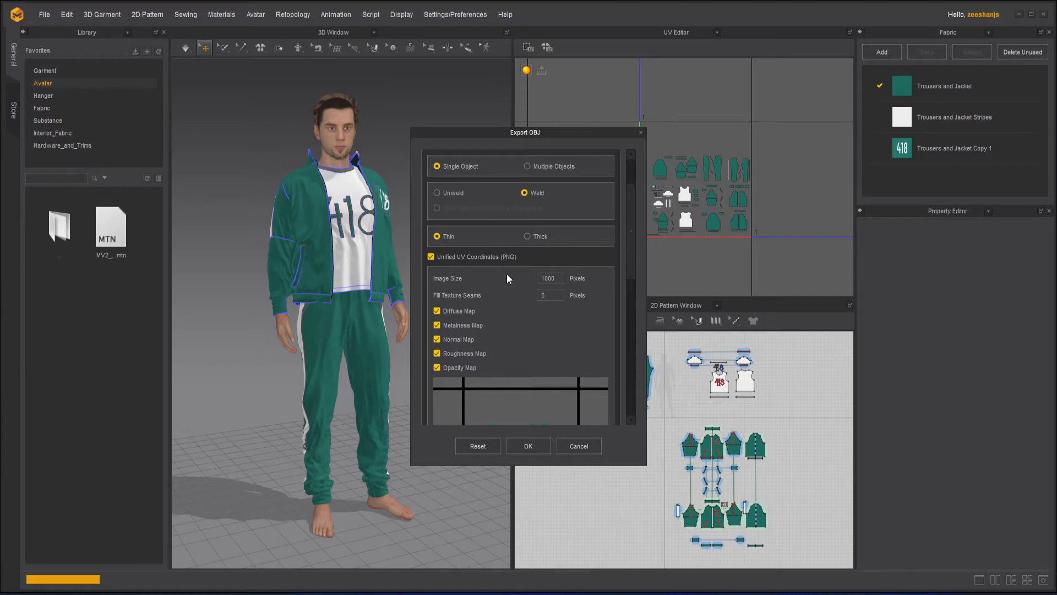
{"action": "scroll", "coordinate": [506, 273], "scroll_direction": "down", "scroll_amount": 2}
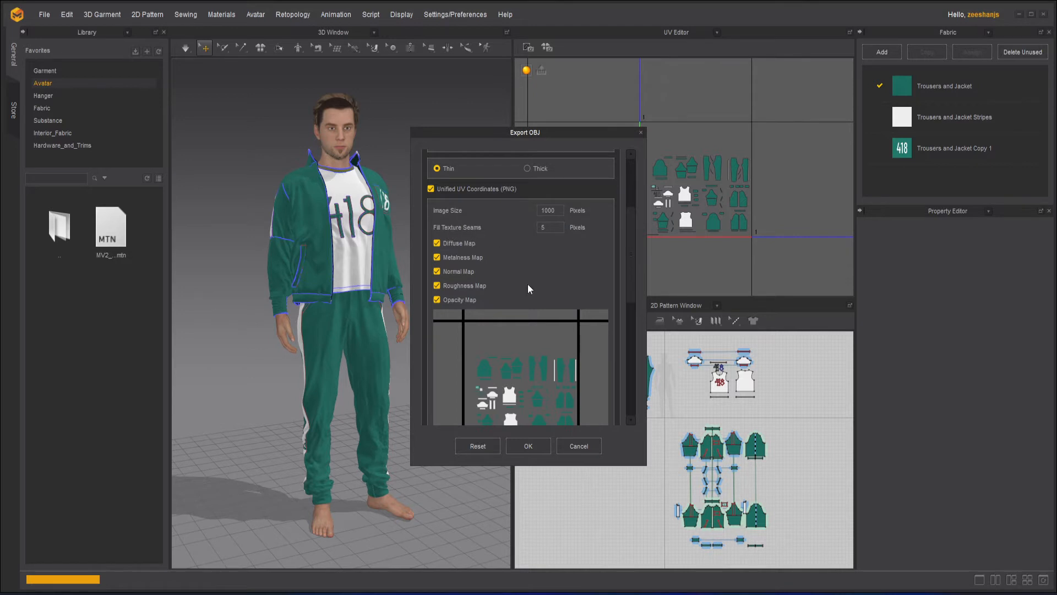
{"action": "scroll", "coordinate": [523, 354], "scroll_direction": "down", "scroll_amount": 1}
{"action": "scroll", "coordinate": [523, 353], "scroll_direction": "up", "scroll_amount": 1}
{"action": "scroll", "coordinate": [524, 354], "scroll_direction": "down", "scroll_amount": 1}
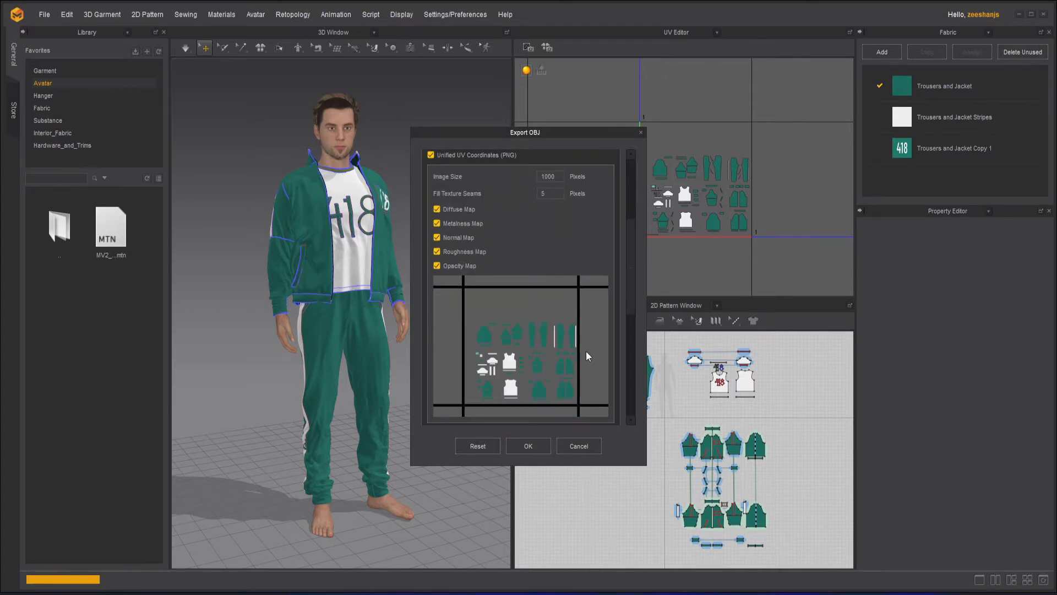
{"action": "scroll", "coordinate": [528, 253], "scroll_direction": "down", "scroll_amount": 2}
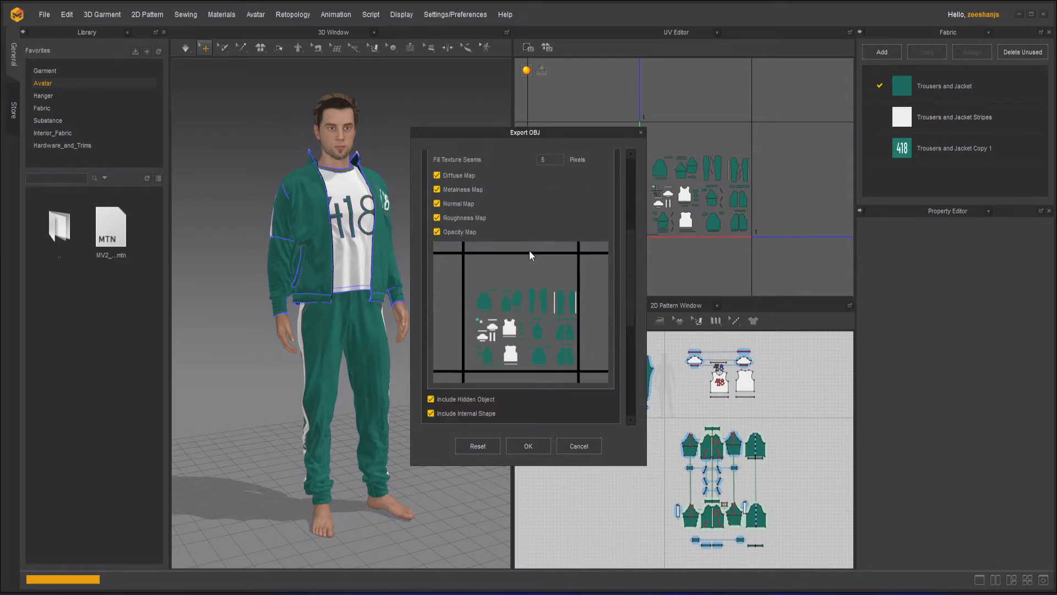
{"action": "scroll", "coordinate": [488, 340], "scroll_direction": "down", "scroll_amount": 1}
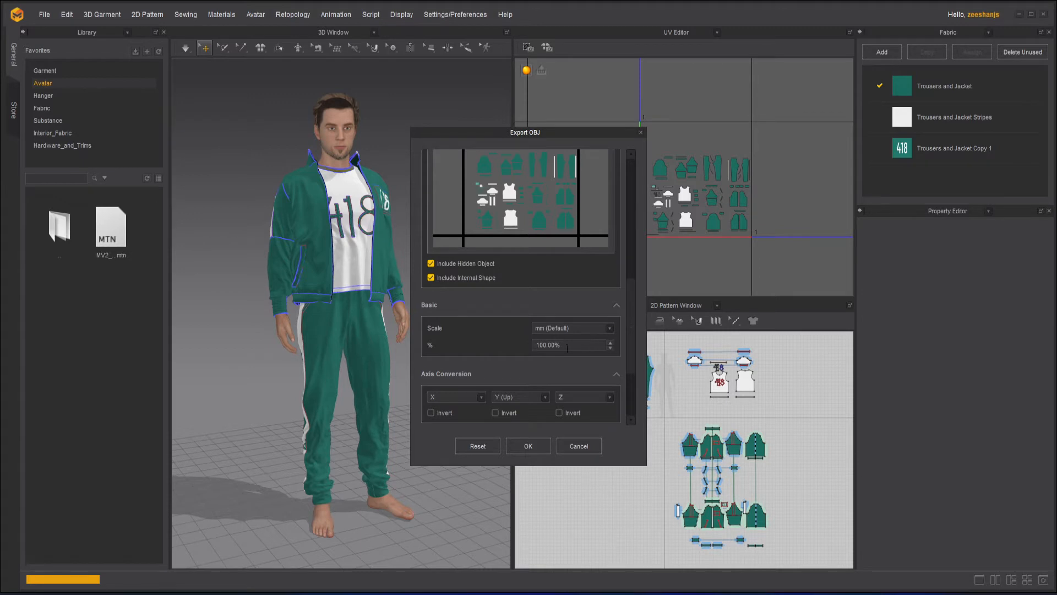
{"action": "scroll", "coordinate": [511, 344], "scroll_direction": "down", "scroll_amount": 3}
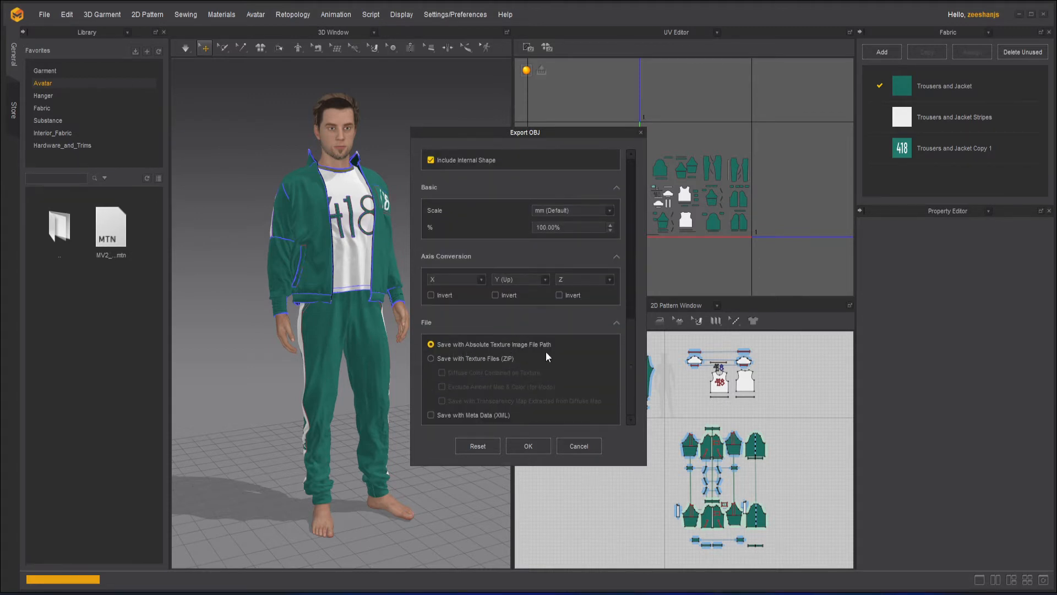
{"action": "scroll", "coordinate": [583, 355], "scroll_direction": "up", "scroll_amount": 8}
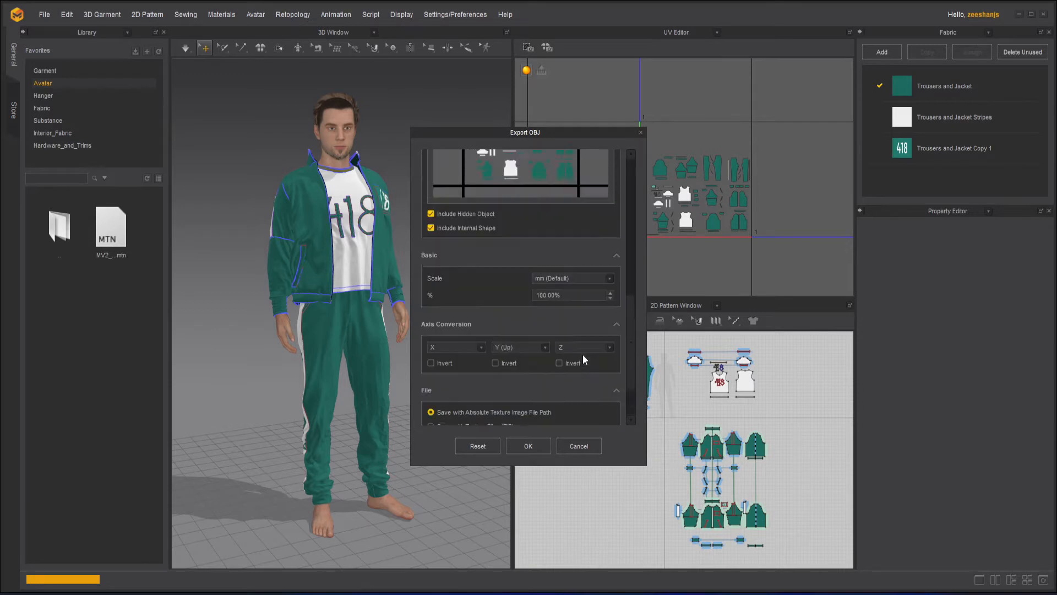
{"action": "left_click", "coordinate": [545, 446]}
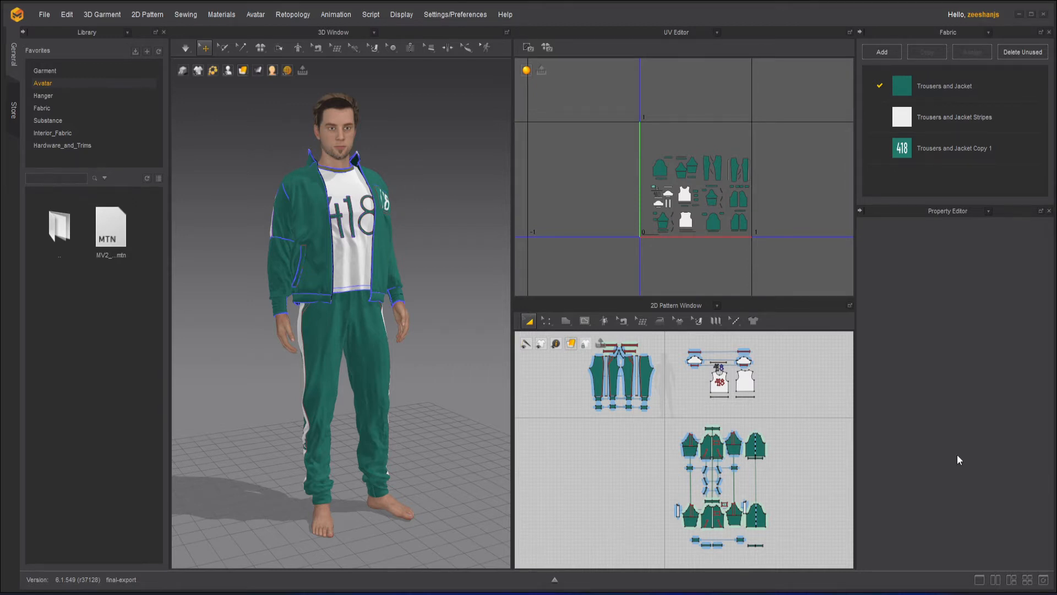
- Switch to Maya, import squid-games.obj from the avatar5 folder and frame the whole model in the perspective view
{"action": "left_click", "coordinate": [697, 592]}
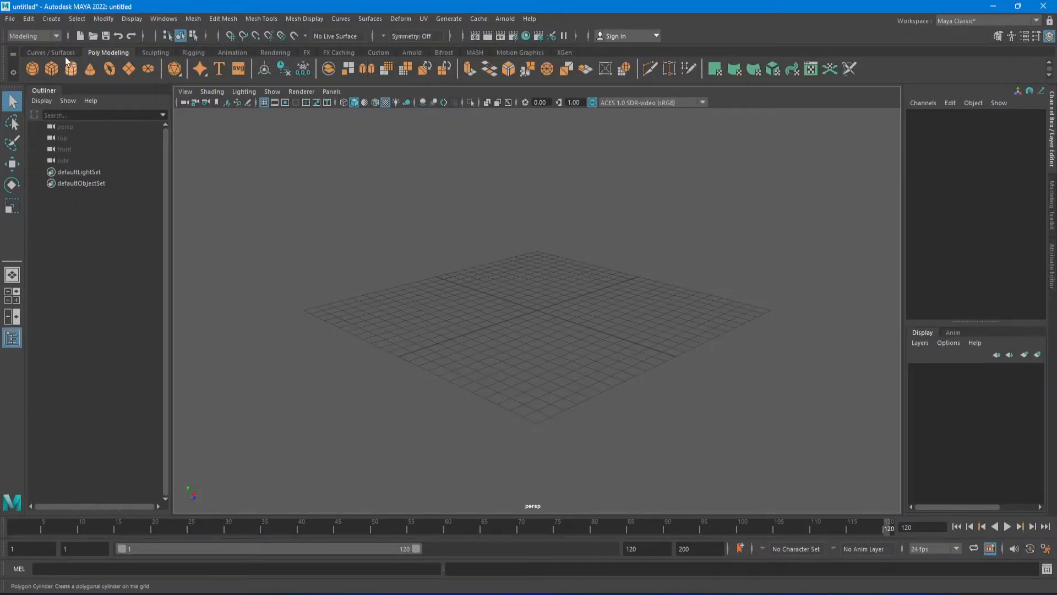
{"action": "left_click", "coordinate": [8, 20]}
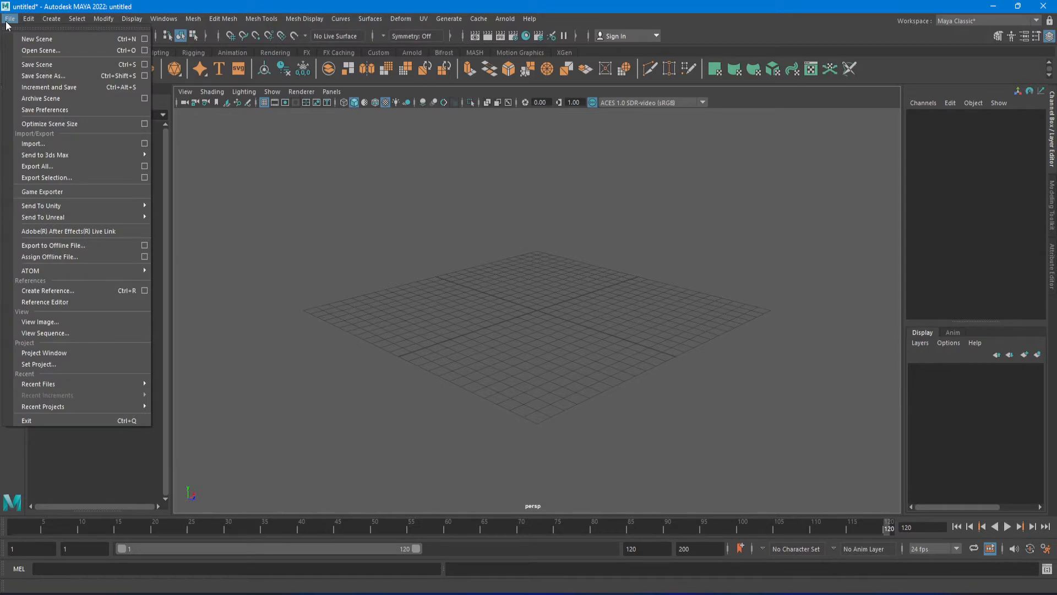
{"action": "left_click", "coordinate": [58, 146]}
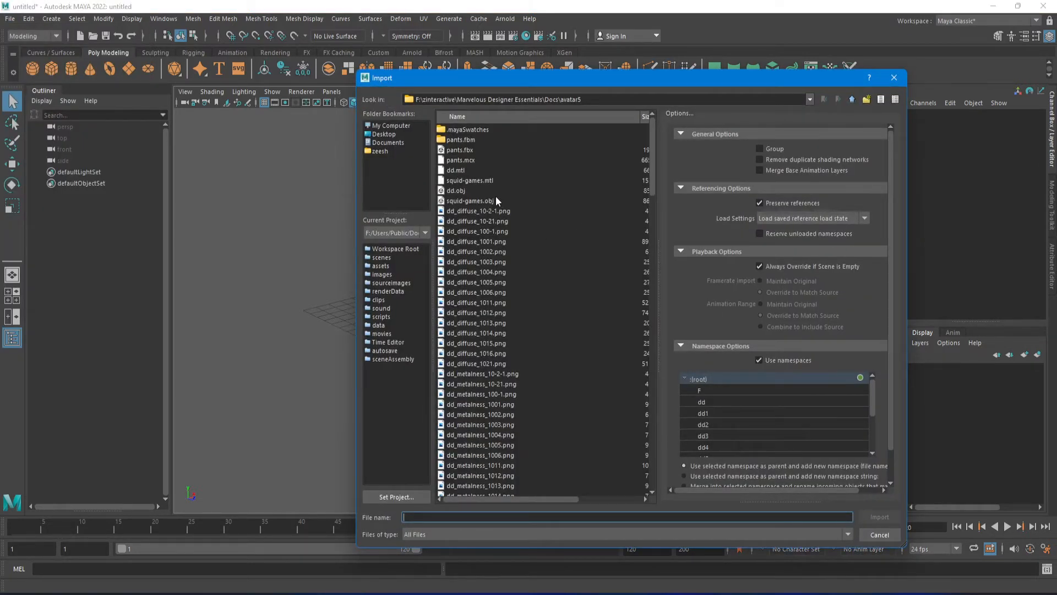
{"action": "left_click", "coordinate": [484, 200]}
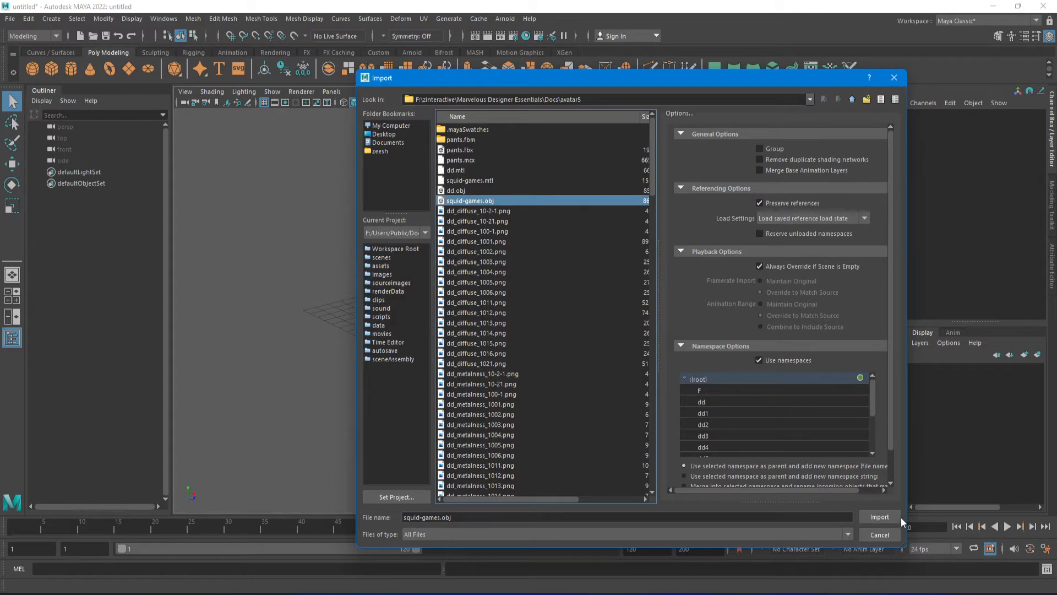
{"action": "left_click", "coordinate": [880, 517]}
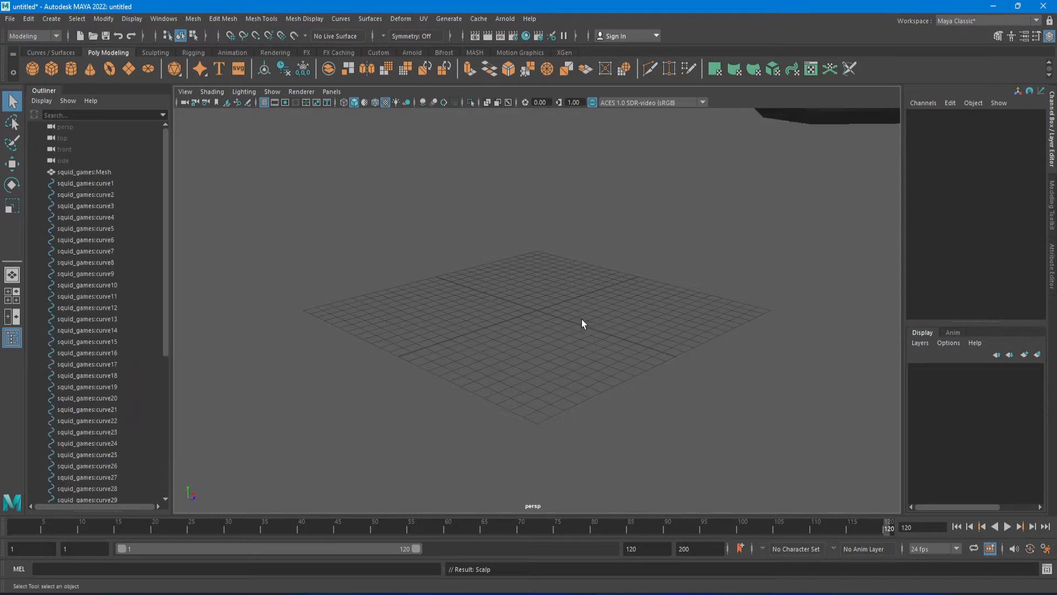
{"action": "key", "text": "a"}
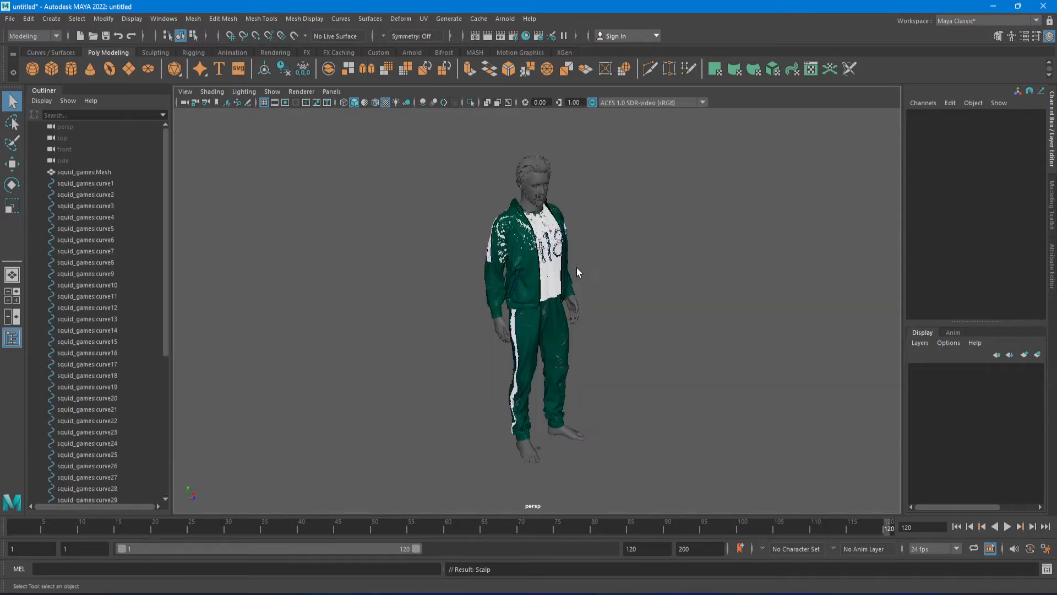
- Examine the imported avatar's textured jacket, chest patch, shirt and trouser legs up close and from both sides
{"action": "left_click_drag", "start_coordinate": [635, 338], "coordinate": [593, 332], "text": "alt"}
{"action": "scroll", "coordinate": [567, 226], "scroll_direction": "up", "scroll_amount": 5}
{"action": "left_click_drag", "start_coordinate": [567, 227], "coordinate": [673, 297], "text": "alt"}
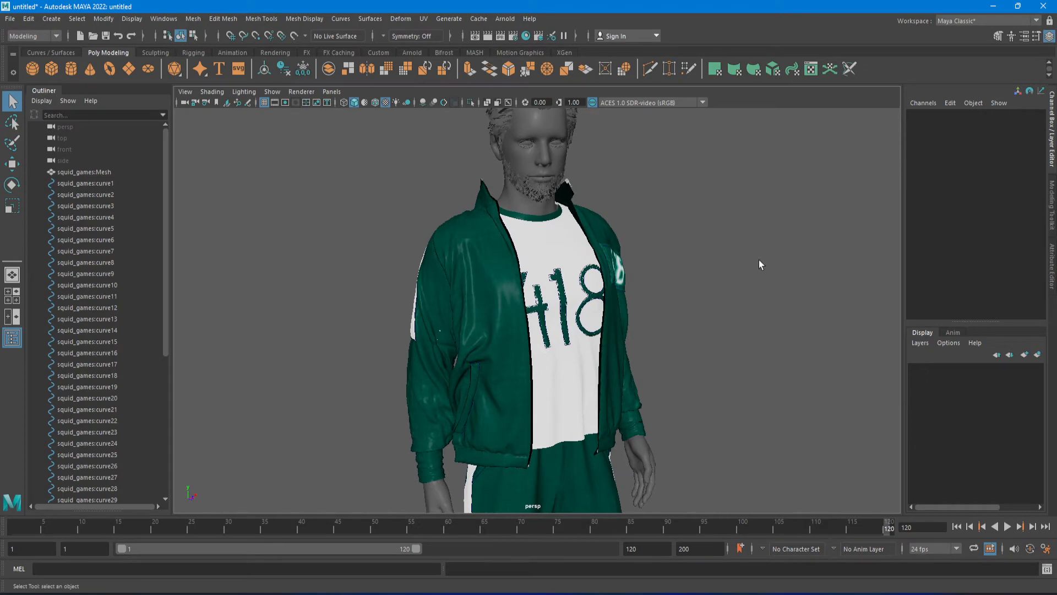
{"action": "left_click_drag", "start_coordinate": [759, 260], "coordinate": [689, 259], "text": "alt"}
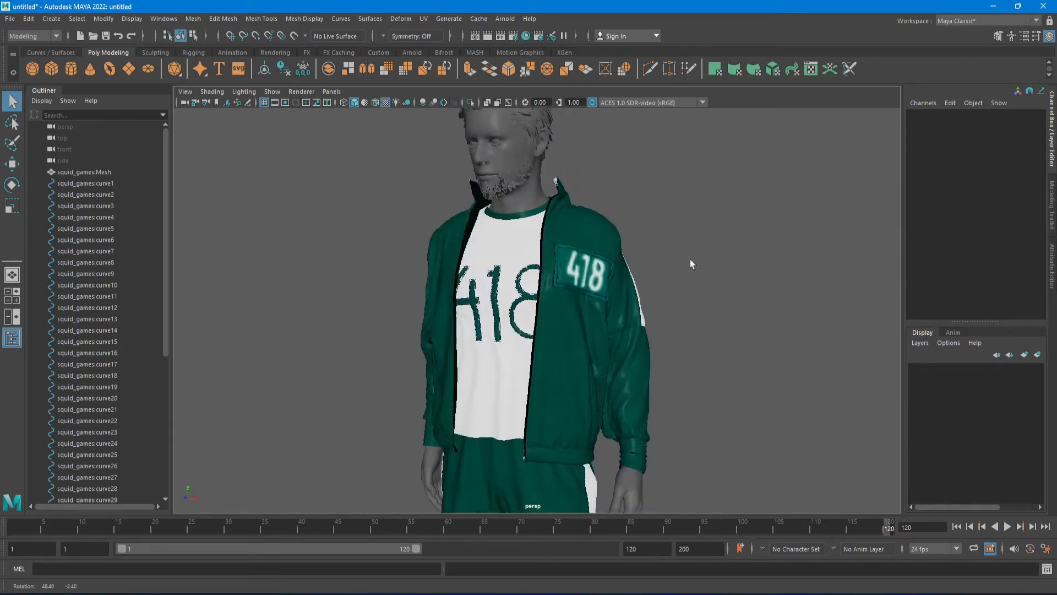
{"action": "middle_click_drag", "start_coordinate": [726, 401], "coordinate": [704, 165], "text": "alt"}
{"action": "left_click_drag", "start_coordinate": [672, 292], "coordinate": [732, 351], "text": "alt"}
{"action": "middle_click_drag", "start_coordinate": [732, 353], "coordinate": [718, 259], "text": "alt"}
{"action": "left_click_drag", "start_coordinate": [717, 259], "coordinate": [687, 300], "text": "alt"}
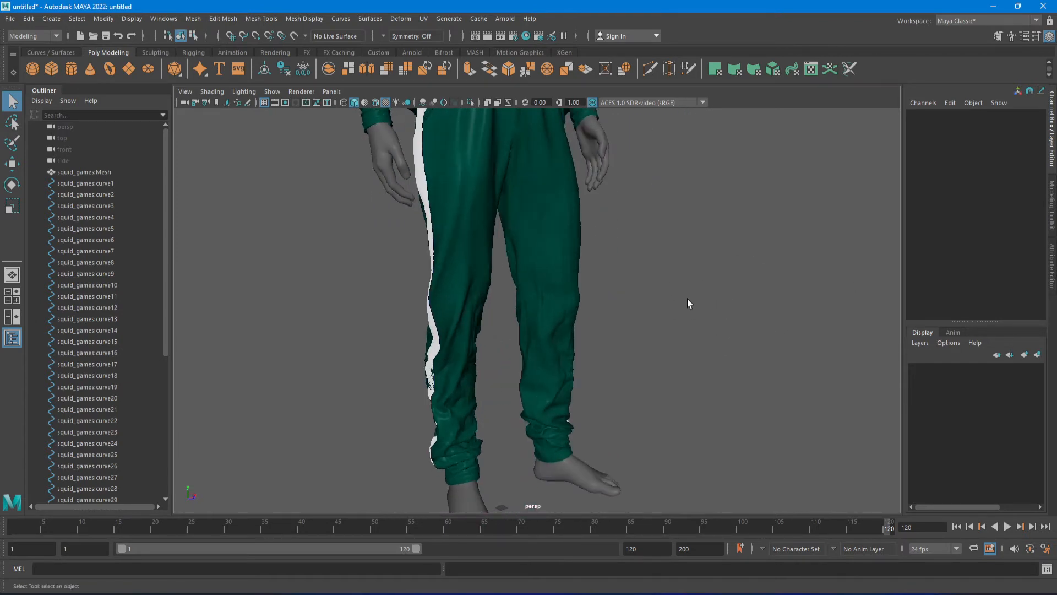
{"action": "scroll", "coordinate": [692, 280], "scroll_direction": "down", "scroll_amount": 5}
{"action": "middle_click_drag", "start_coordinate": [692, 285], "coordinate": [642, 385], "text": "alt"}
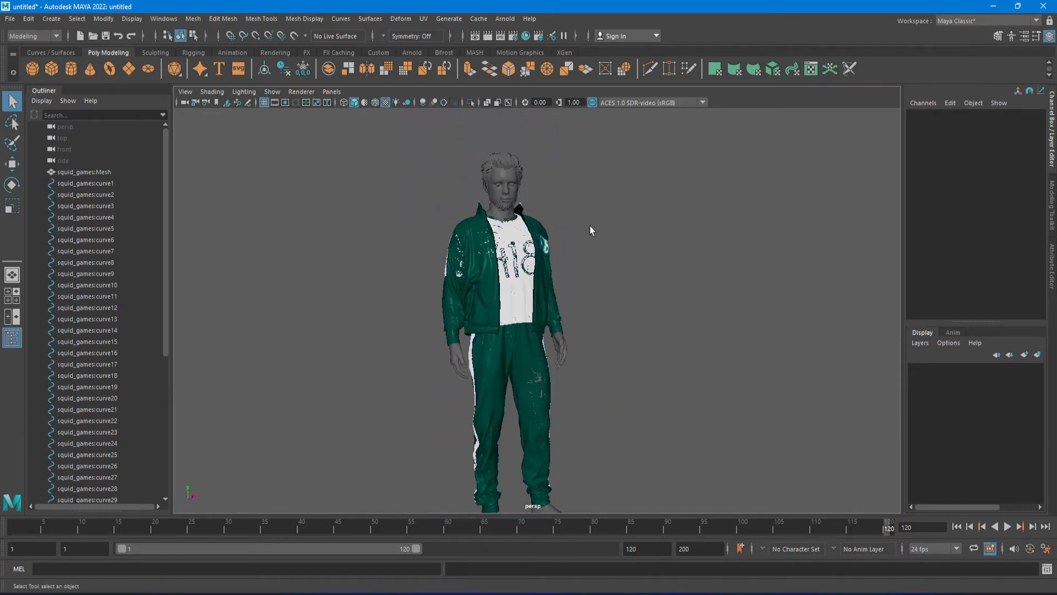
- Compare how the jacket, shirt number and waist area display up close and from a distance
{"action": "scroll", "coordinate": [590, 231], "scroll_direction": "up", "scroll_amount": 5}
{"action": "middle_click_drag", "start_coordinate": [634, 230], "coordinate": [642, 288], "text": "alt"}
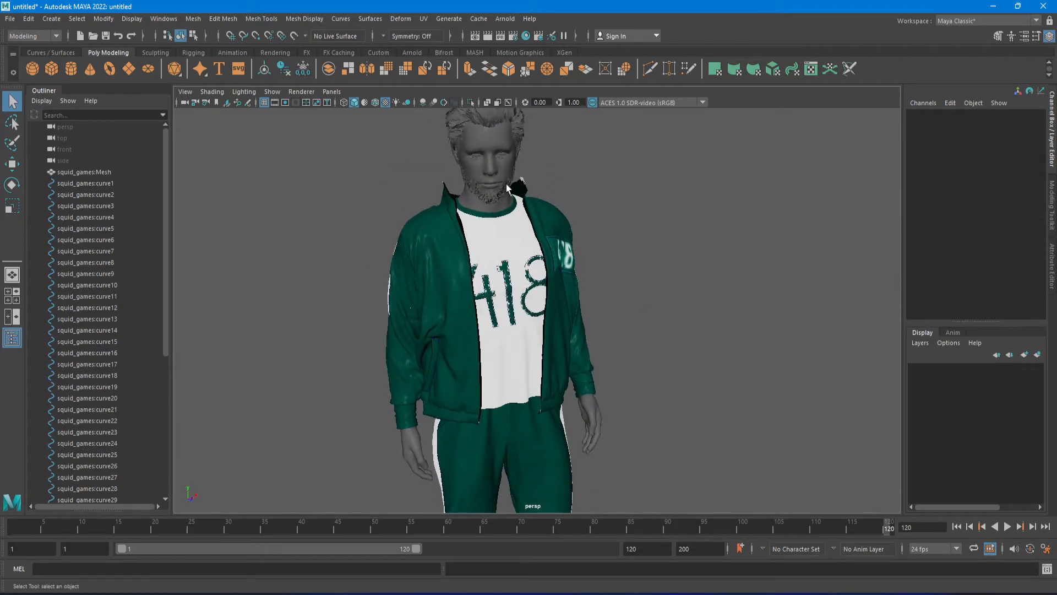
{"action": "mouse_move", "coordinate": [632, 193]}
{"action": "left_mouse_down", "text": "alt"}
{"action": "mouse_move", "coordinate": [594, 183]}
{"action": "mouse_move", "coordinate": [652, 189]}
{"action": "mouse_move", "coordinate": [639, 191]}
{"action": "left_mouse_up", "text": "alt"}
{"action": "scroll", "coordinate": [636, 206], "scroll_direction": "down", "scroll_amount": 5}
{"action": "left_click_drag", "start_coordinate": [658, 264], "coordinate": [602, 268], "text": "alt"}
{"action": "scroll", "coordinate": [596, 257], "scroll_direction": "up", "scroll_amount": 5}
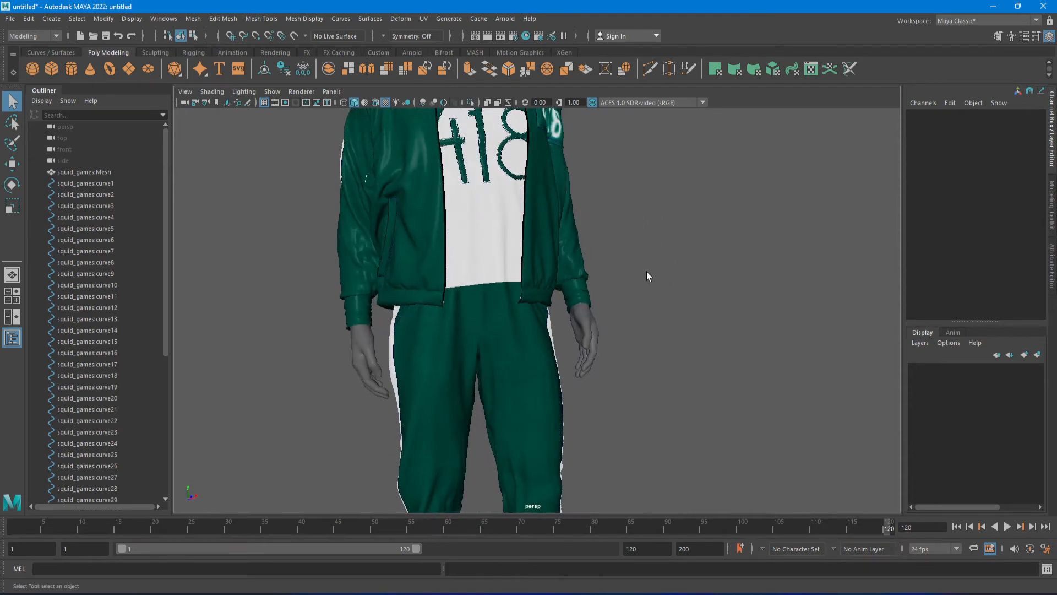
{"action": "middle_click_drag", "start_coordinate": [646, 275], "coordinate": [698, 336], "text": "alt"}
{"action": "left_click_drag", "start_coordinate": [698, 333], "coordinate": [706, 341], "text": "alt"}
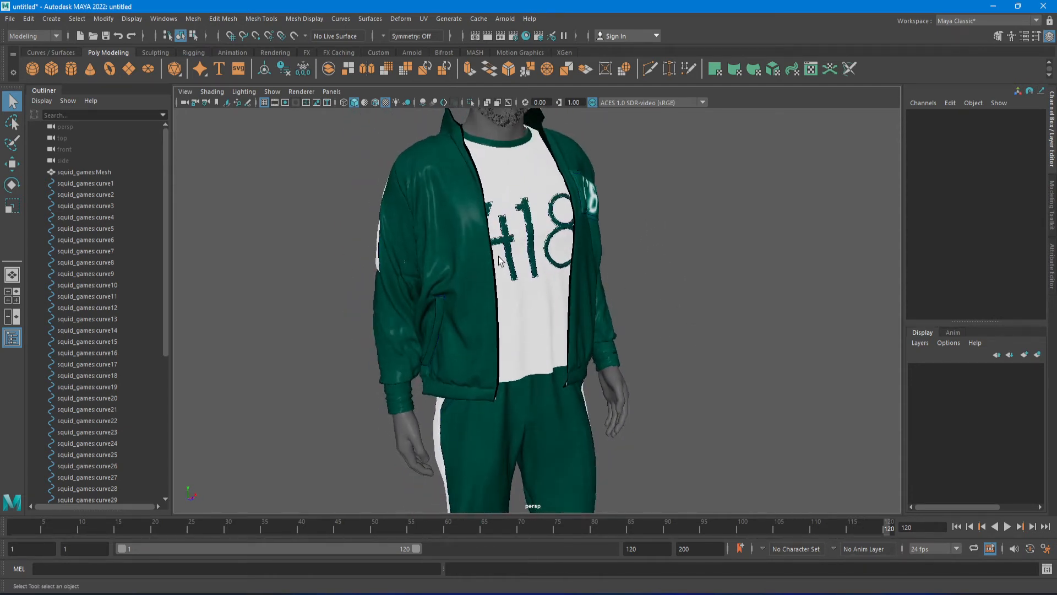
{"action": "mouse_move", "coordinate": [679, 243]}
{"action": "left_mouse_down", "text": "alt"}
{"action": "mouse_move", "coordinate": [448, 235]}
{"action": "mouse_move", "coordinate": [680, 247]}
{"action": "mouse_move", "coordinate": [883, 239]}
{"action": "mouse_move", "coordinate": [815, 258]}
{"action": "mouse_move", "coordinate": [672, 245]}
{"action": "left_mouse_up", "text": "alt"}
{"action": "scroll", "coordinate": [677, 248], "scroll_direction": "down", "scroll_amount": 5}
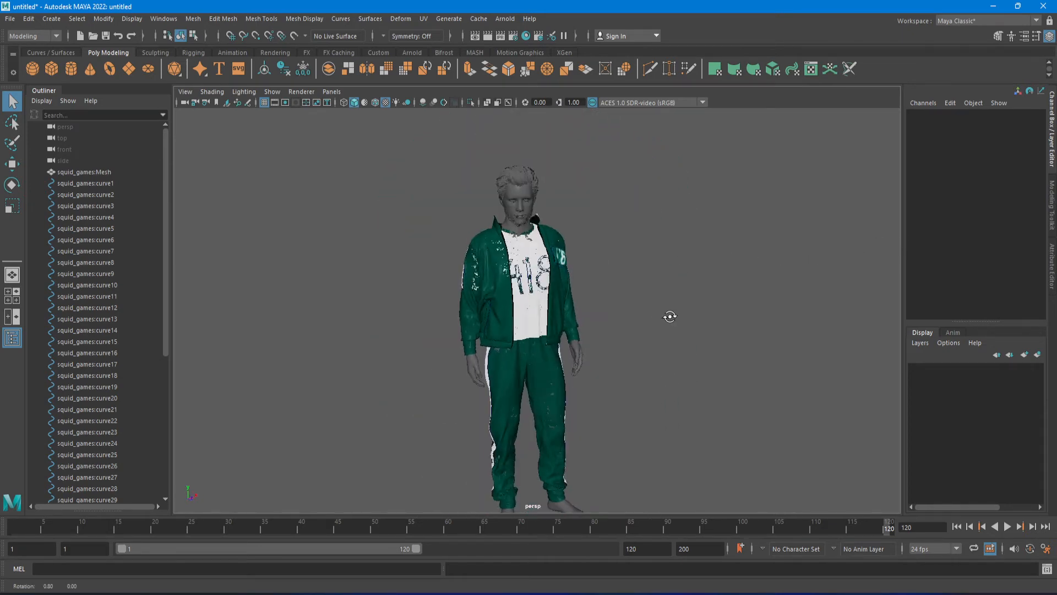
- Inspect the 418 print on the shirt and the jacket patch up close, and review the full figure
{"action": "middle_click_drag", "start_coordinate": [655, 314], "coordinate": [642, 272], "text": "alt"}
{"action": "left_click_drag", "start_coordinate": [642, 272], "coordinate": [629, 260], "text": "alt"}
{"action": "scroll", "coordinate": [630, 260], "scroll_direction": "up", "scroll_amount": 5}
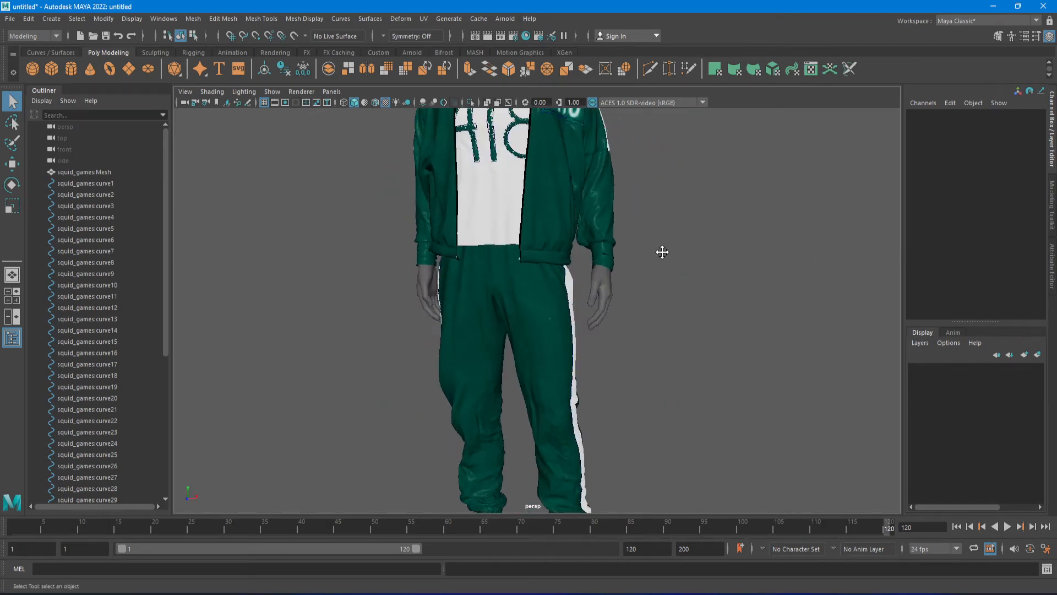
{"action": "middle_click_drag", "start_coordinate": [662, 250], "coordinate": [668, 367], "text": "alt"}
{"action": "scroll", "coordinate": [698, 345], "scroll_direction": "up", "scroll_amount": 3}
{"action": "scroll", "coordinate": [771, 330], "scroll_direction": "up", "scroll_amount": 3}
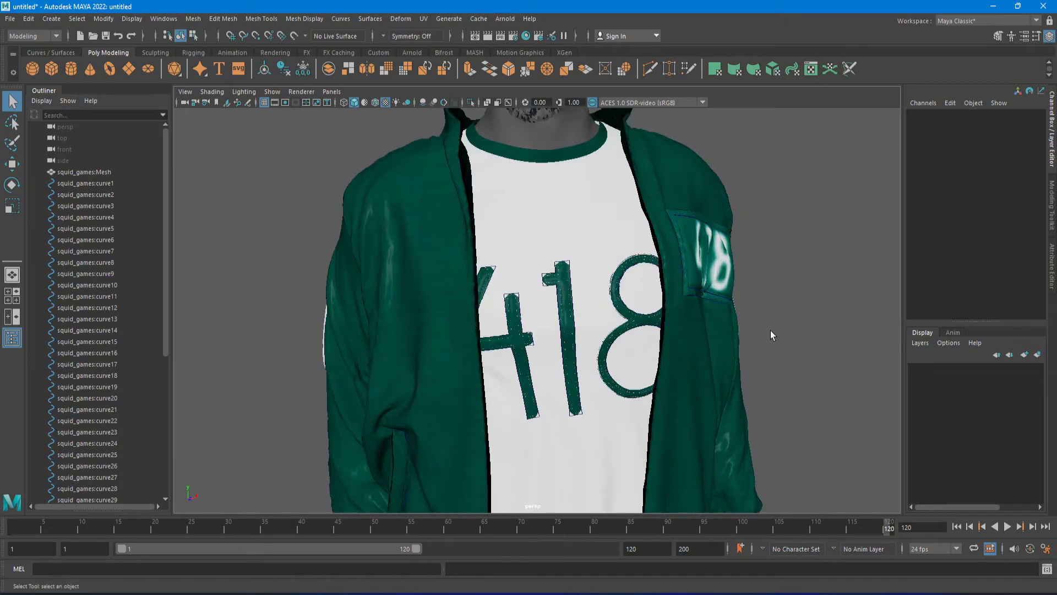
{"action": "left_click_drag", "start_coordinate": [798, 332], "coordinate": [835, 316], "text": "alt"}
{"action": "scroll", "coordinate": [835, 316], "scroll_direction": "down", "scroll_amount": 5}
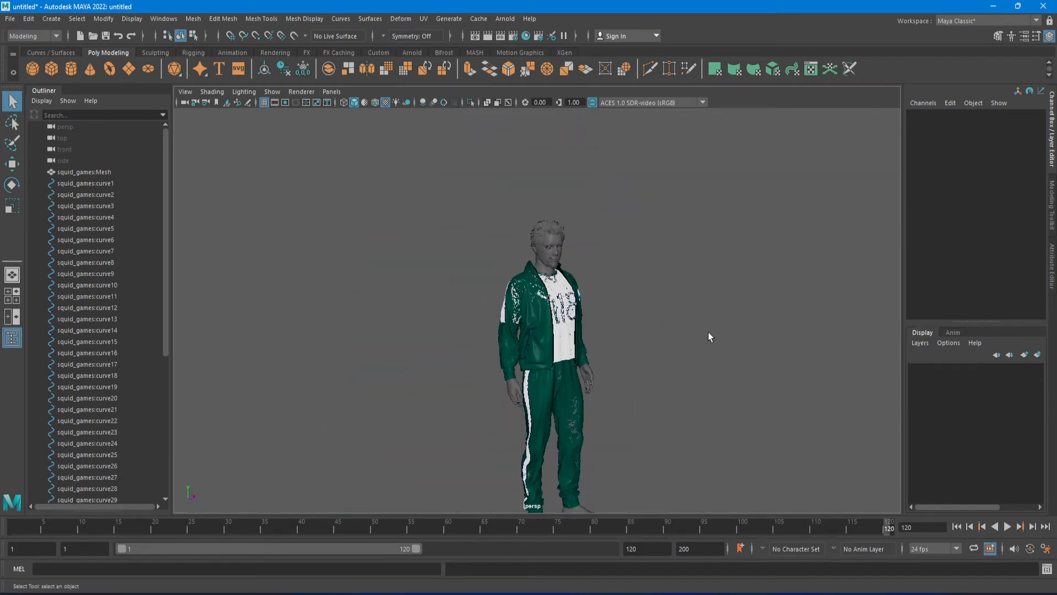
{"action": "middle_click_drag", "start_coordinate": [708, 332], "coordinate": [684, 293], "text": "alt"}
{"action": "left_click_drag", "start_coordinate": [649, 313], "coordinate": [644, 312], "text": "alt"}
{"action": "middle_click_drag", "start_coordinate": [648, 325], "coordinate": [634, 308], "text": "alt"}
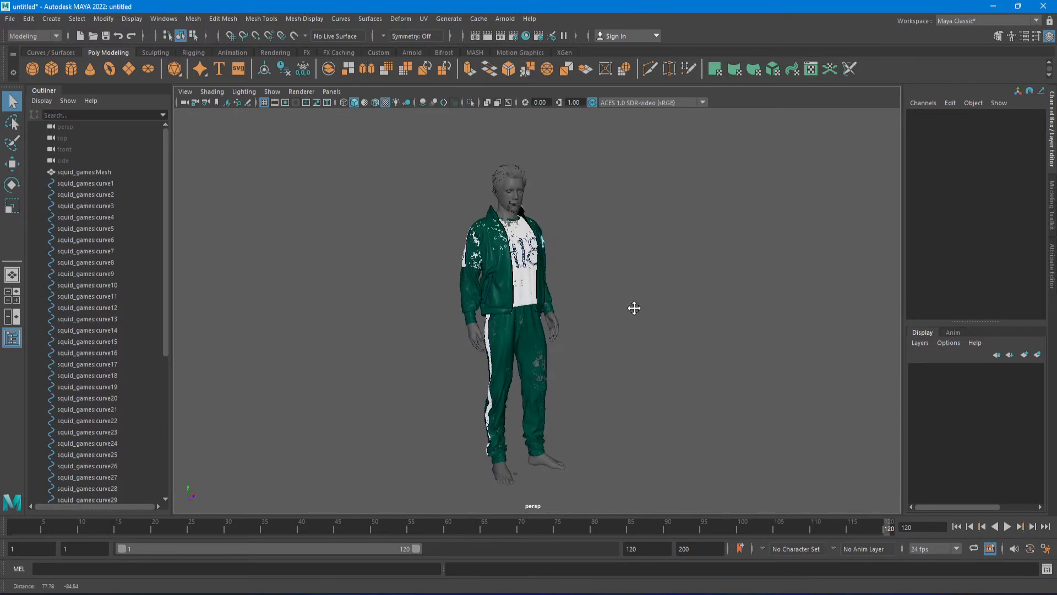
{"action": "left_click_drag", "start_coordinate": [634, 308], "coordinate": [640, 330], "text": "alt"}
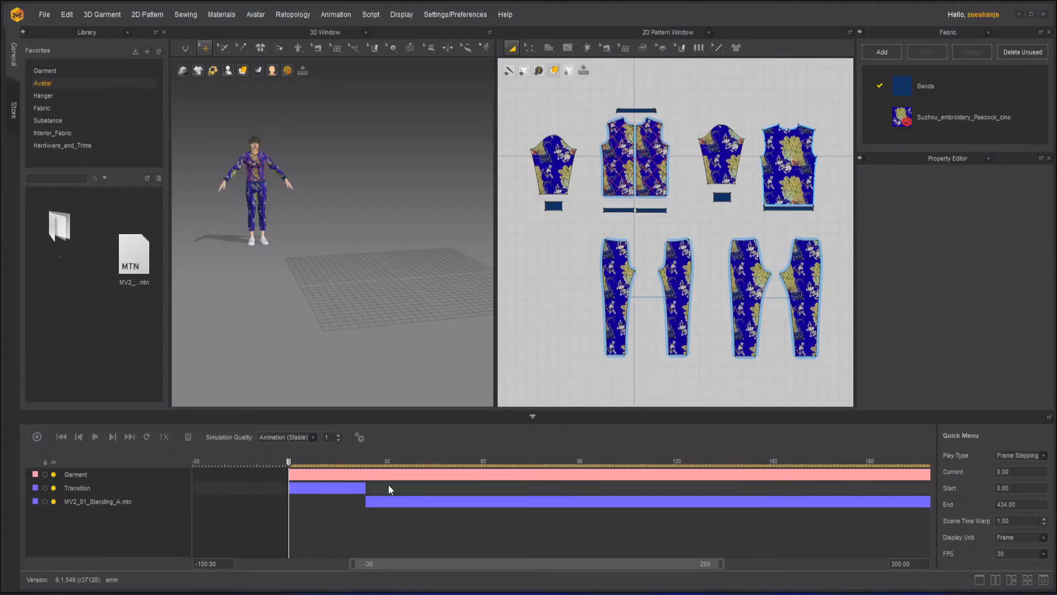
- Move the garment animation to frame 9 on the timeline, with the avatar and grid in view
{"action": "scroll", "coordinate": [327, 292], "scroll_direction": "down", "scroll_amount": 5}
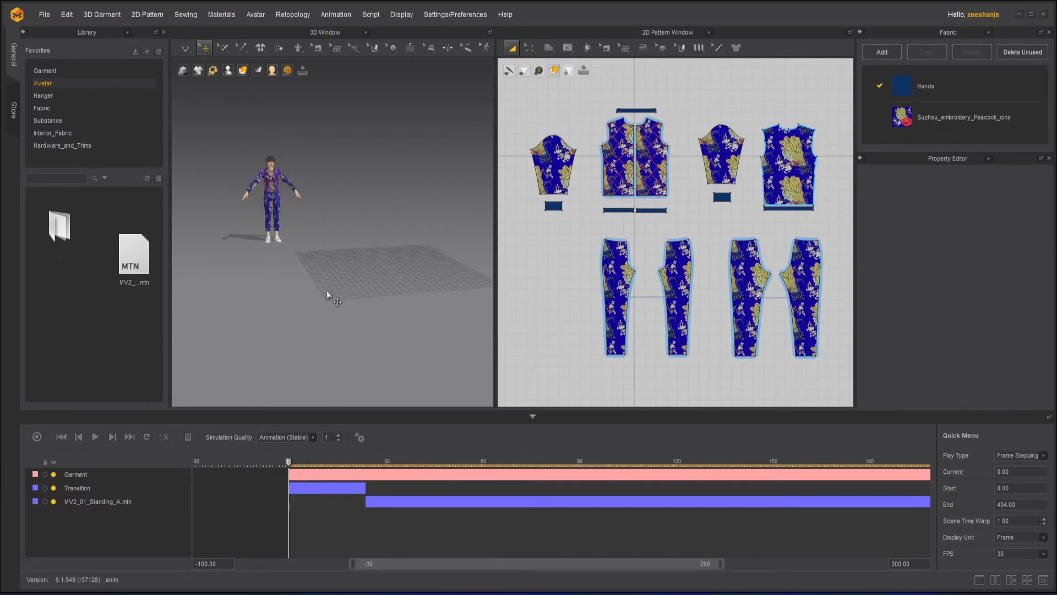
{"action": "middle_click_drag", "start_coordinate": [361, 310], "coordinate": [332, 328]}
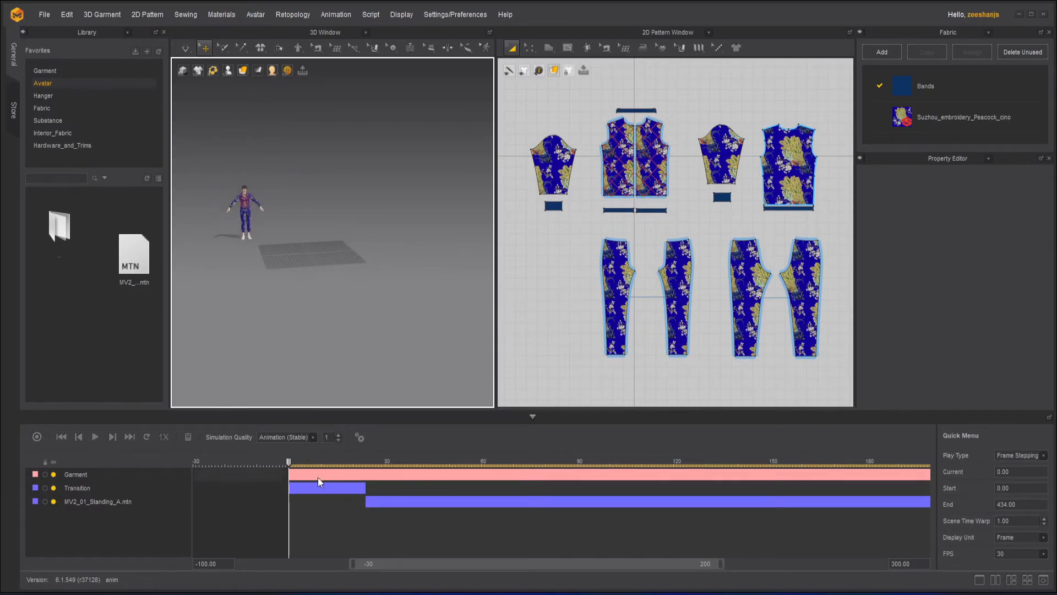
{"action": "left_click_drag", "start_coordinate": [290, 463], "coordinate": [319, 483]}
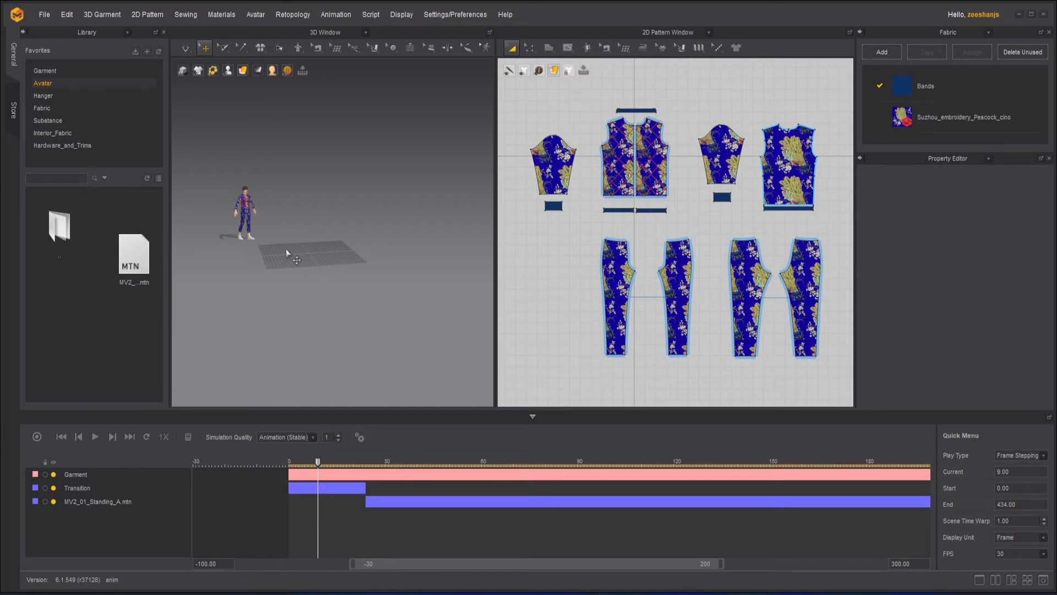
- Export the animated garment as an FBX named anim in the avatar5 folder, as a single welded thin object with unified UVs and Cache Animation (MC)
{"action": "left_click", "coordinate": [45, 15]}
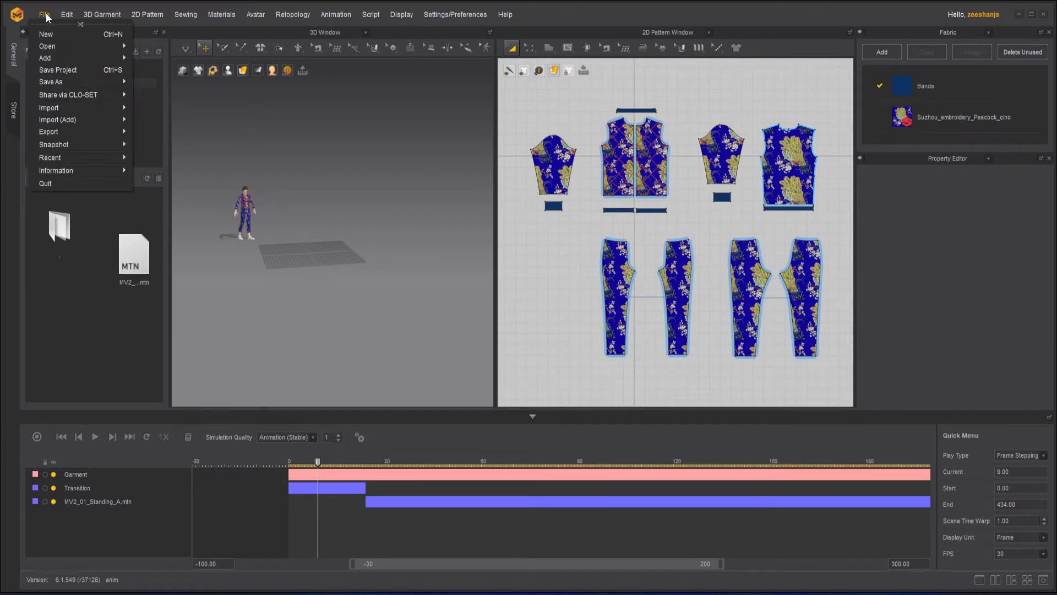
{"action": "mouse_move", "coordinate": [65, 129]}
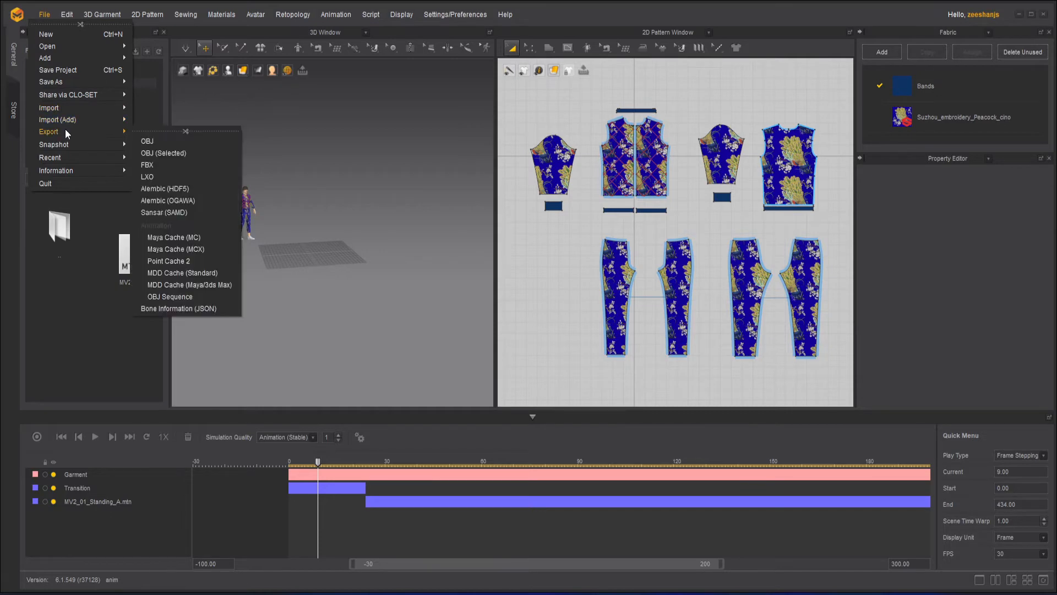
{"action": "left_click", "coordinate": [169, 168]}
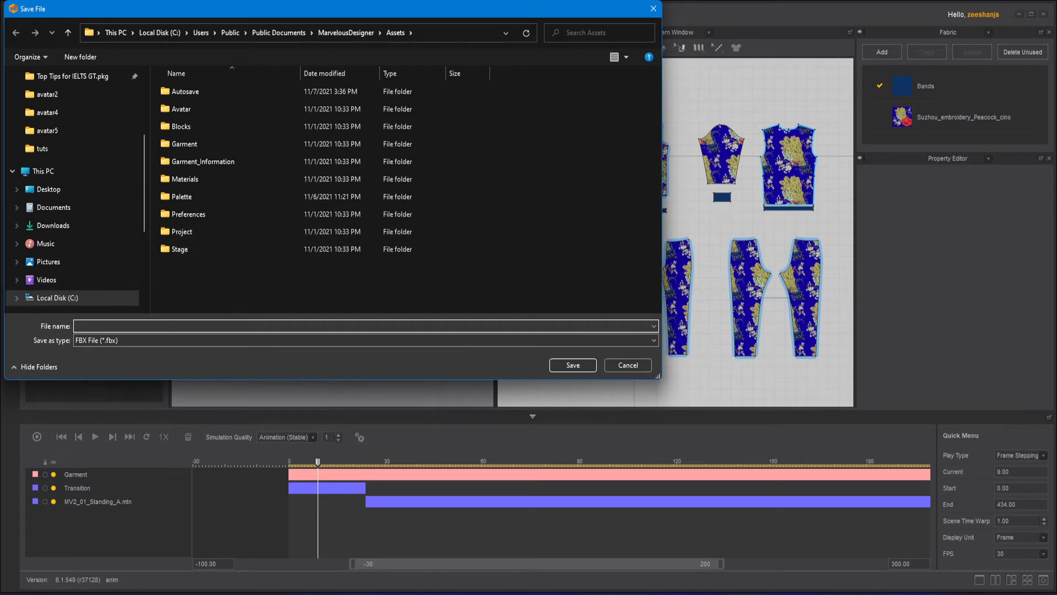
{"action": "left_click", "coordinate": [364, 326]}
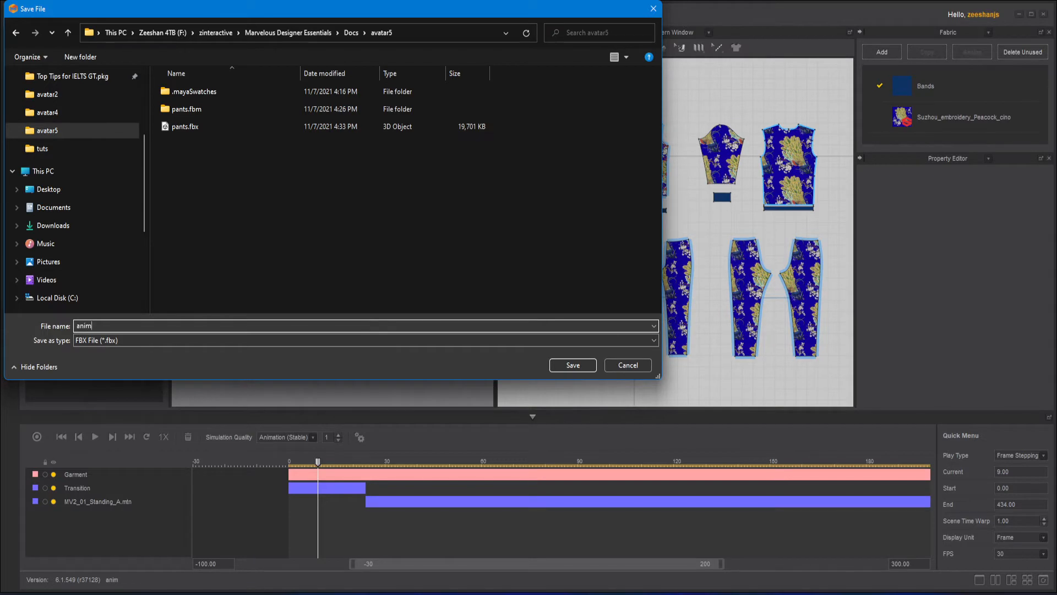
{"action": "key", "text": "Return"}
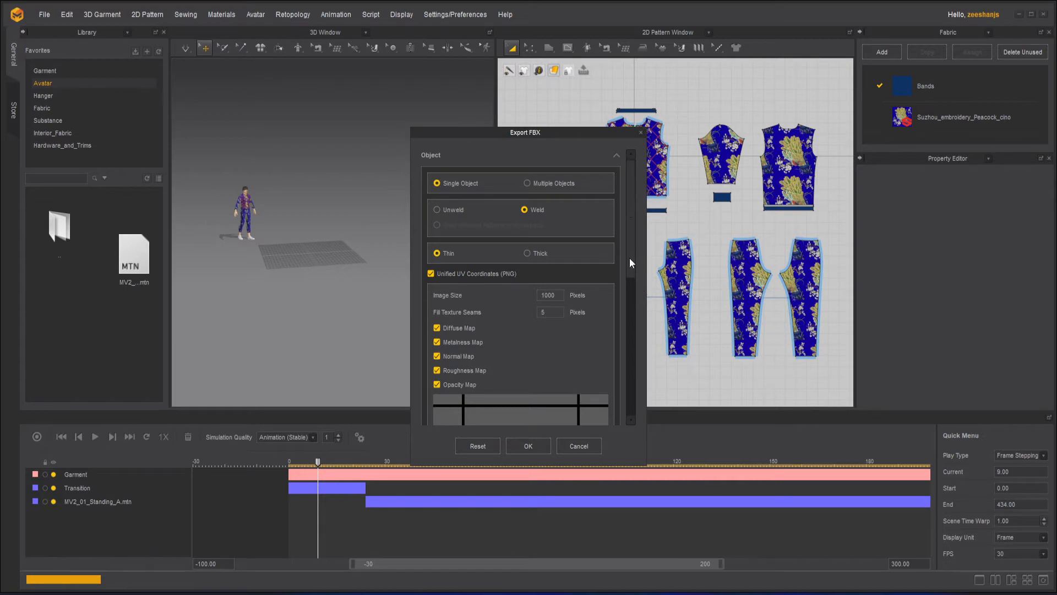
{"action": "left_click_drag", "start_coordinate": [629, 258], "coordinate": [630, 413]}
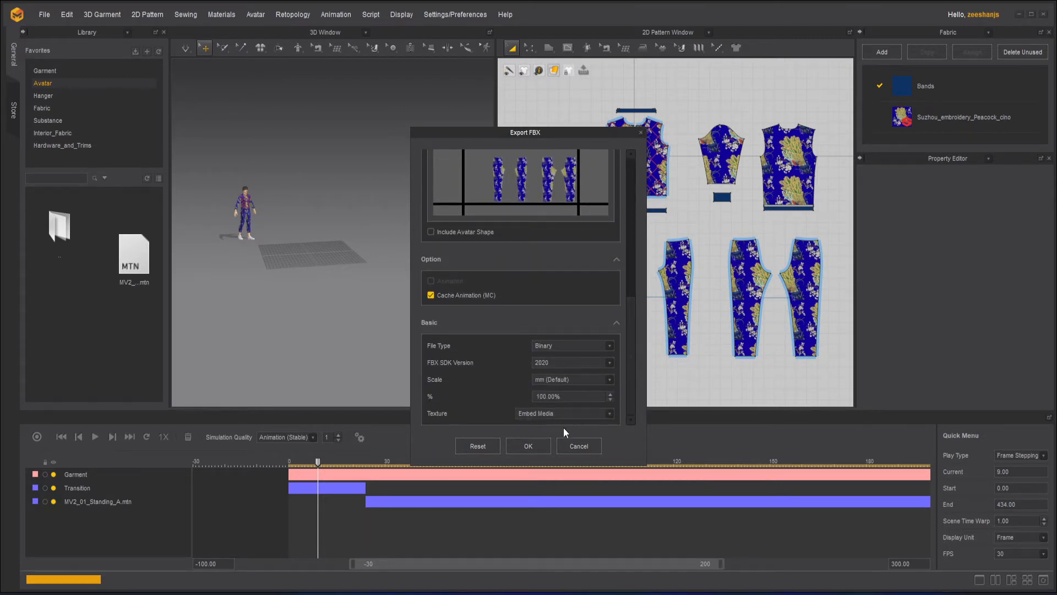
{"action": "left_click_drag", "start_coordinate": [627, 372], "coordinate": [626, 398]}
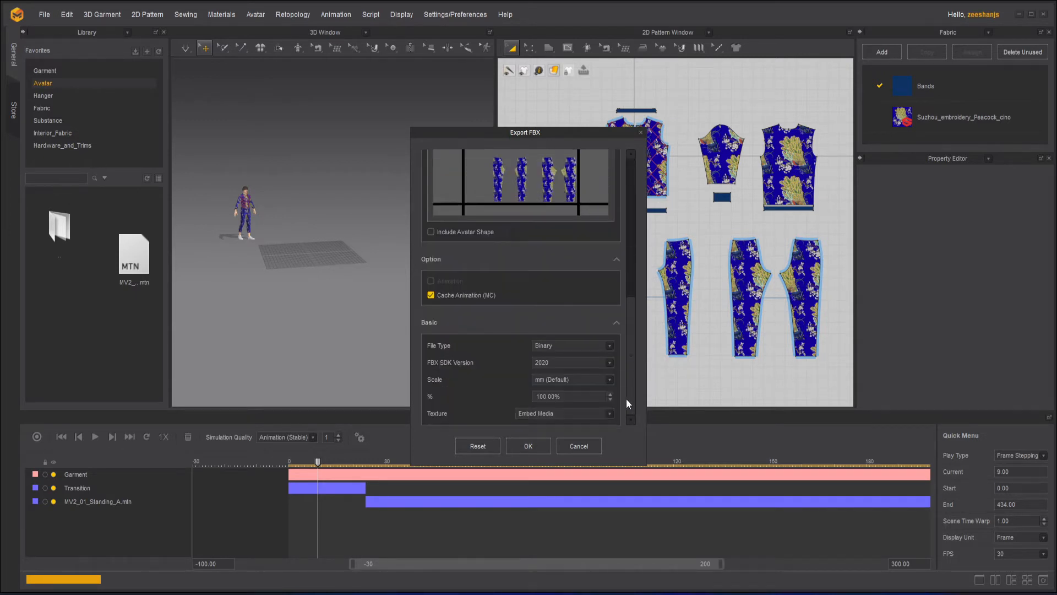
{"action": "left_click", "coordinate": [529, 446]}
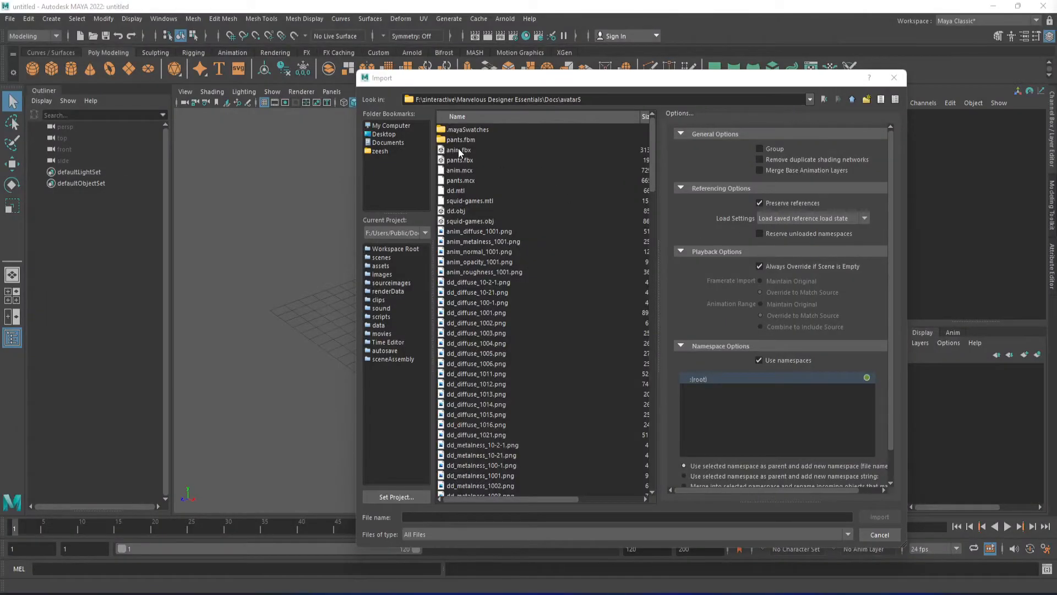
- Import anim.fbx from the avatar5 folder and bring the whole garment into view from the front
{"action": "left_click", "coordinate": [458, 150]}
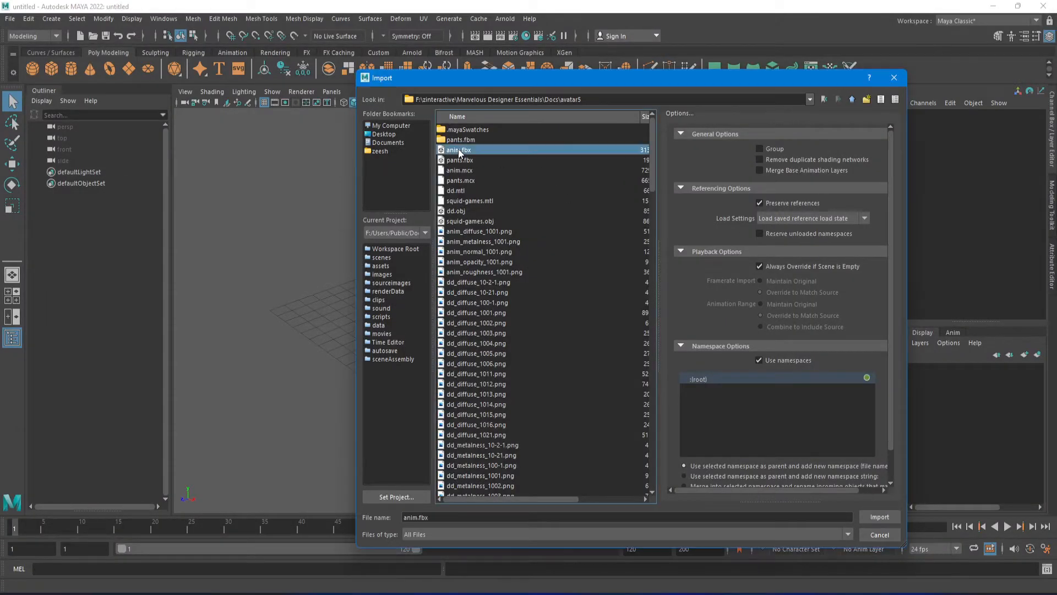
{"action": "left_click", "coordinate": [879, 516]}
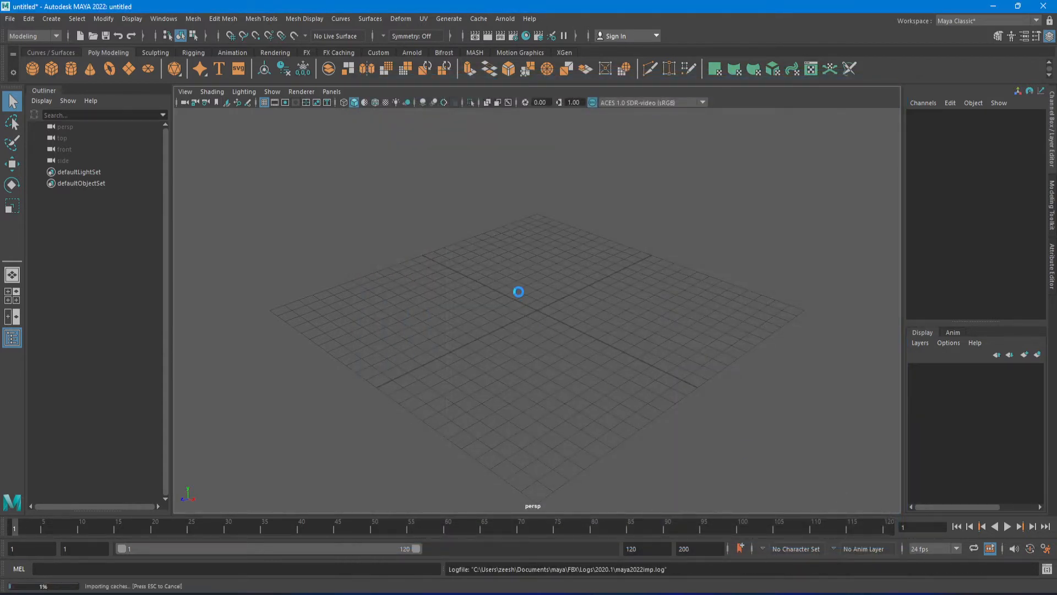
{"action": "scroll", "coordinate": [510, 282], "scroll_direction": "down", "scroll_amount": 10}
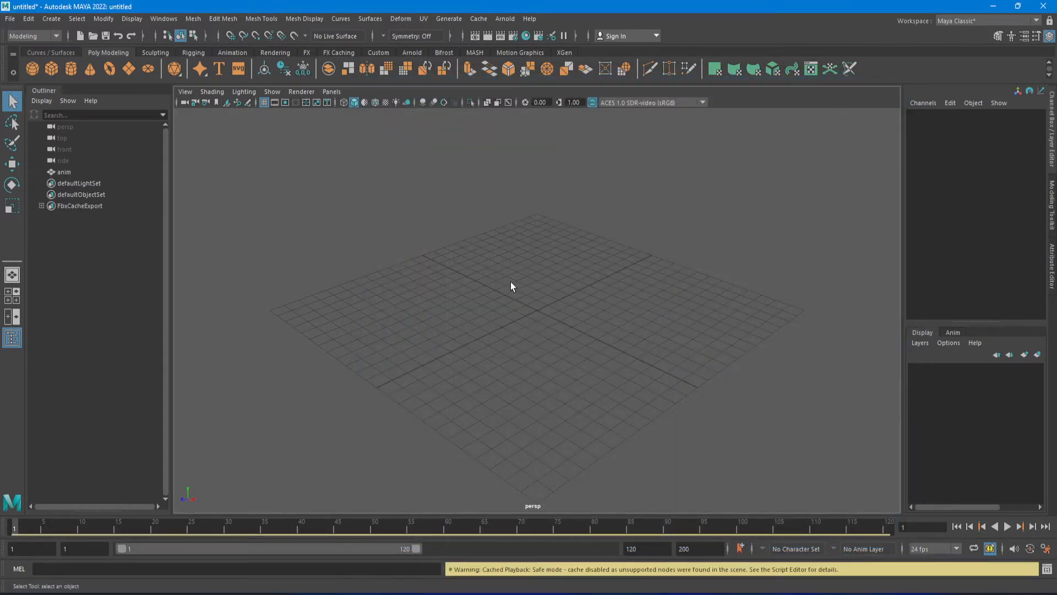
{"action": "middle_click_drag", "start_coordinate": [508, 273], "coordinate": [420, 358], "text": "alt"}
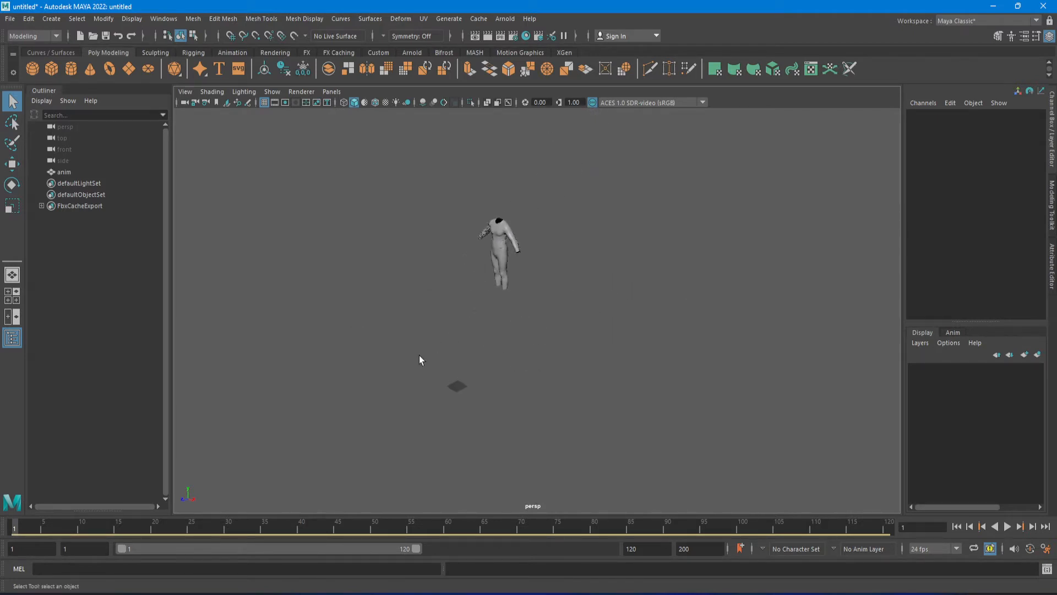
{"action": "left_click_drag", "start_coordinate": [420, 359], "coordinate": [489, 356], "text": "alt"}
{"action": "scroll", "coordinate": [363, 337], "scroll_direction": "up", "scroll_amount": 6}
{"action": "middle_click_drag", "start_coordinate": [366, 317], "coordinate": [589, 276], "text": "alt"}
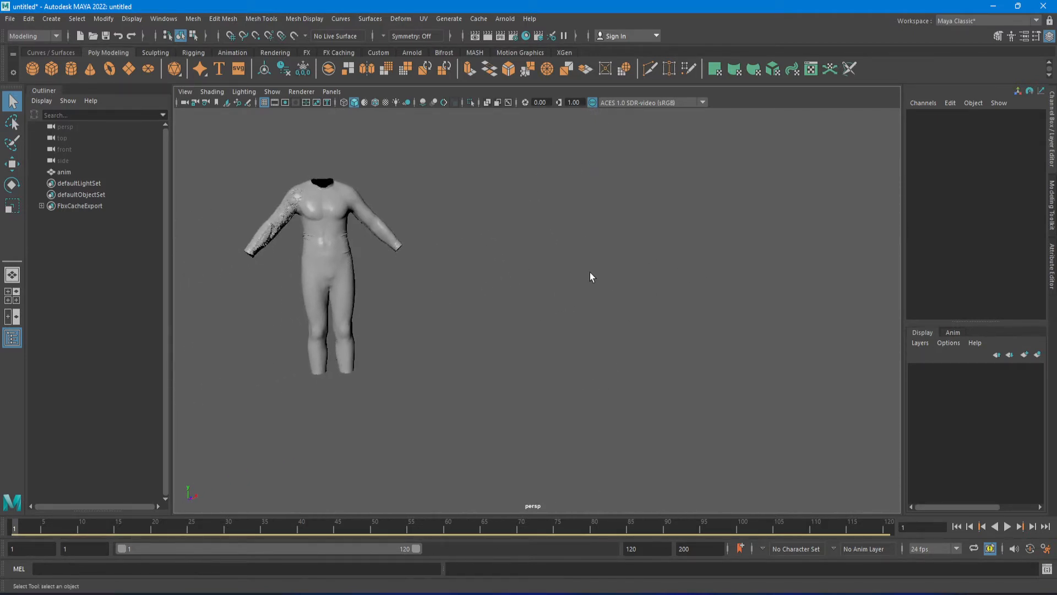
{"action": "left_click_drag", "start_coordinate": [418, 293], "coordinate": [536, 297], "text": "alt"}
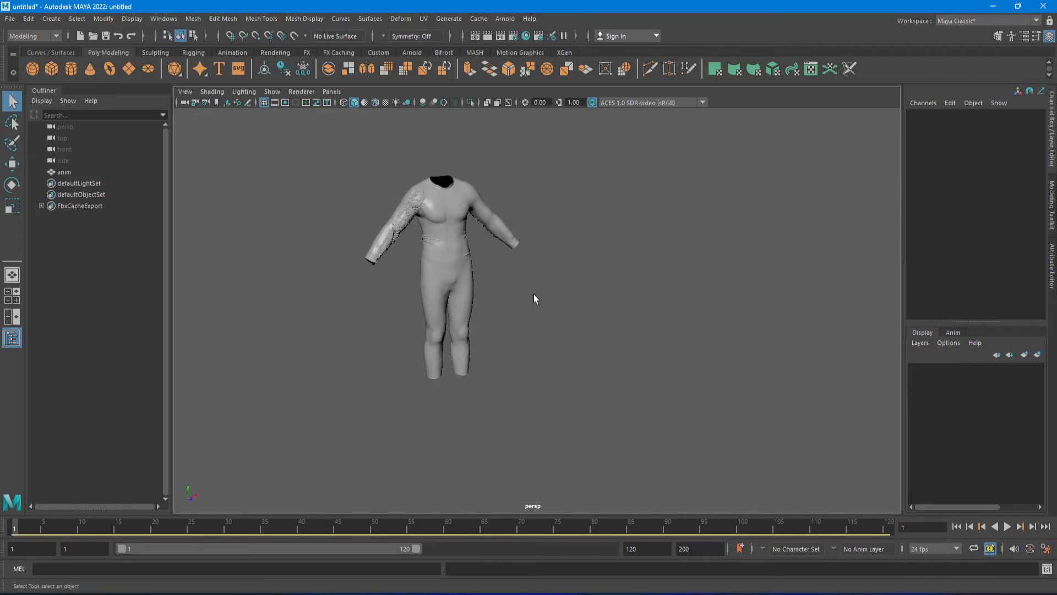
- Turn on textured display for the imported garment and check which mesh the anim object represents
{"action": "left_click", "coordinate": [385, 102]}
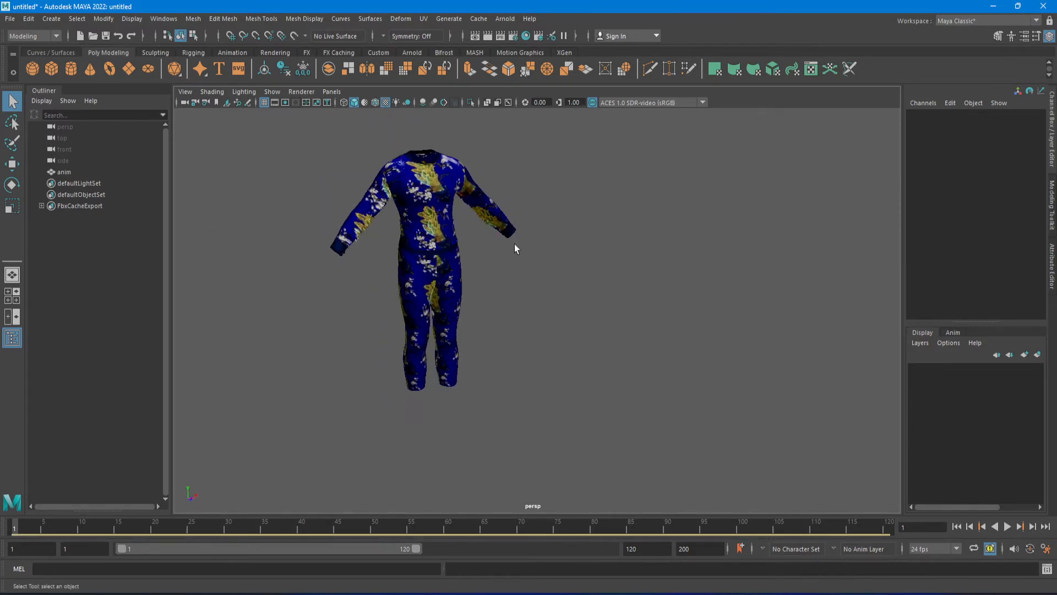
{"action": "mouse_move", "coordinate": [514, 243]}
{"action": "left_mouse_down", "text": "alt"}
{"action": "mouse_move", "coordinate": [401, 243]}
{"action": "mouse_move", "coordinate": [668, 245]}
{"action": "mouse_move", "coordinate": [514, 252]}
{"action": "left_mouse_up", "text": "alt"}
{"action": "scroll", "coordinate": [516, 250], "scroll_direction": "down", "scroll_amount": 5}
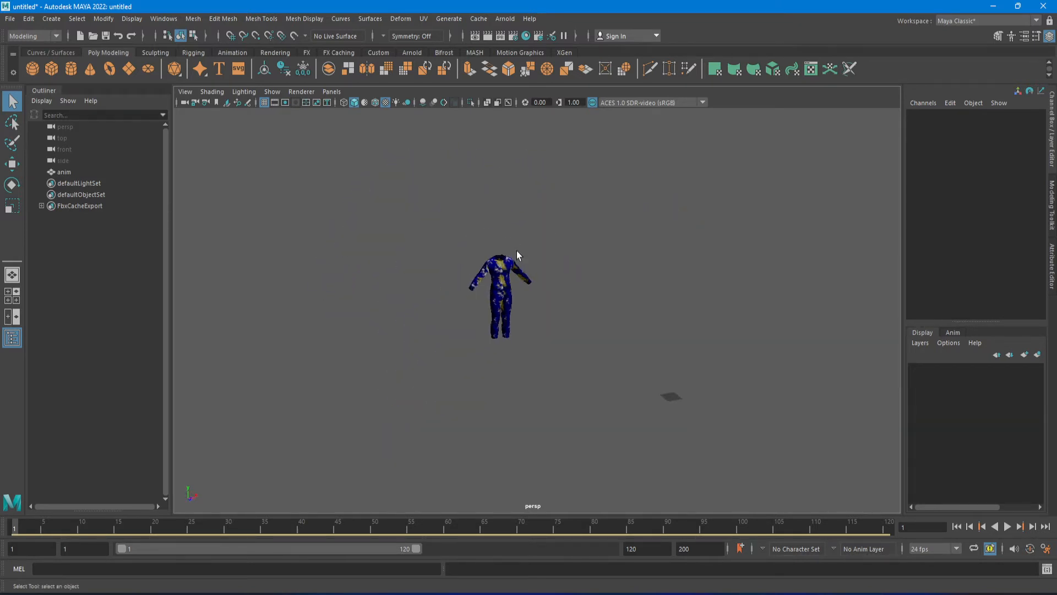
{"action": "middle_click_drag", "start_coordinate": [573, 273], "coordinate": [493, 253], "text": "alt"}
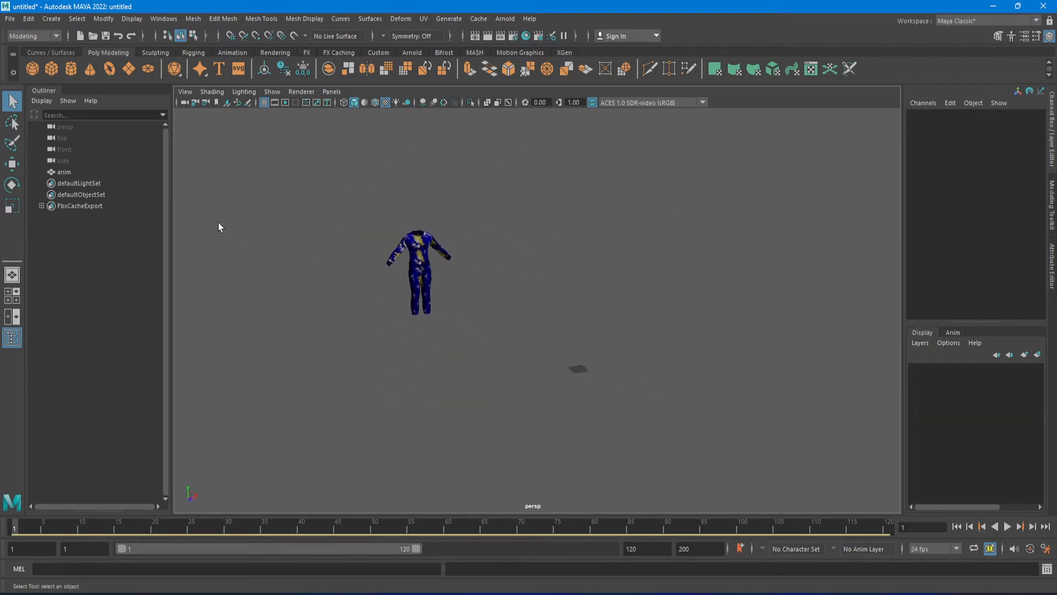
{"action": "left_click", "coordinate": [75, 171]}
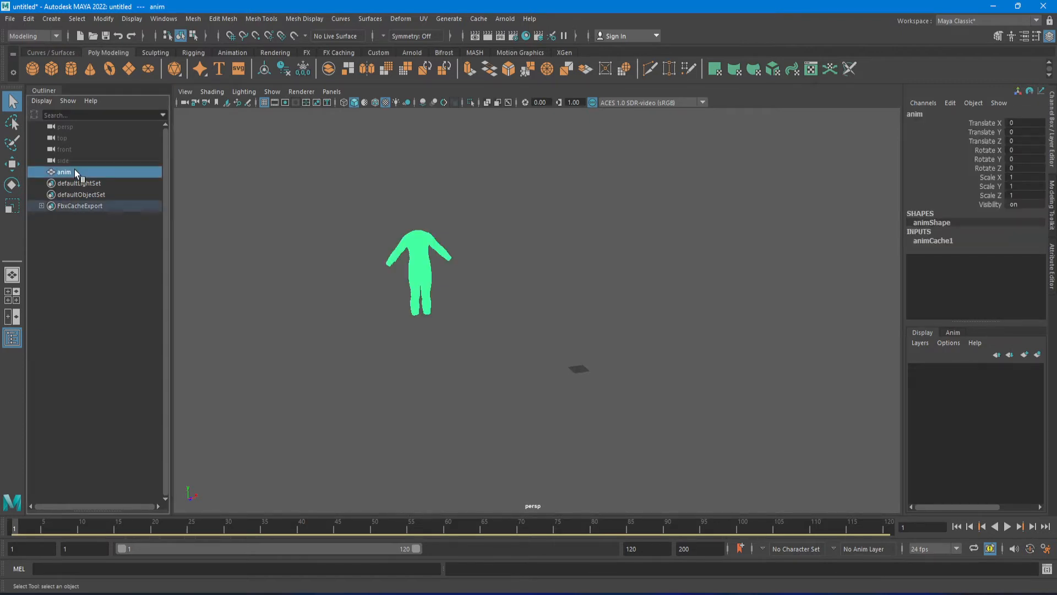
{"action": "left_click", "coordinate": [122, 227]}
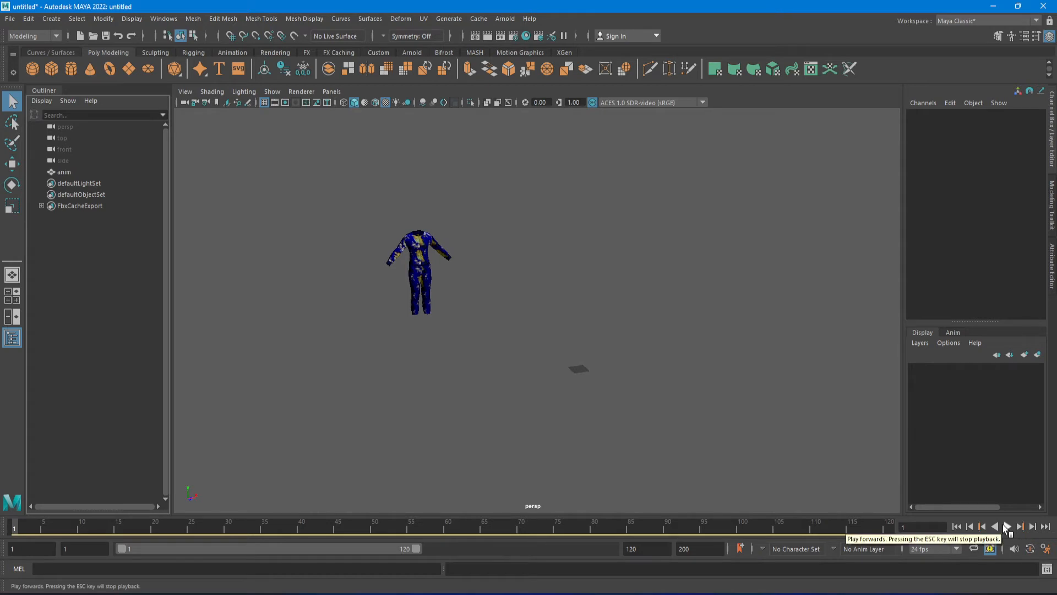
- Disable Cached Playback and play the garment's walk animation, viewing it from several angles
{"action": "left_click", "coordinate": [991, 549]}
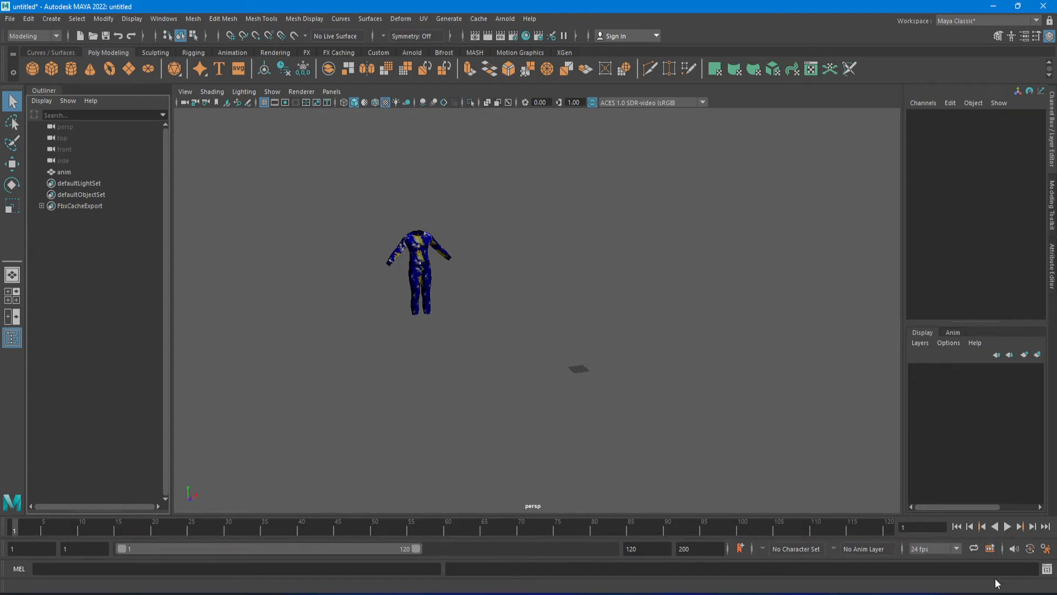
{"action": "left_click", "coordinate": [1007, 527]}
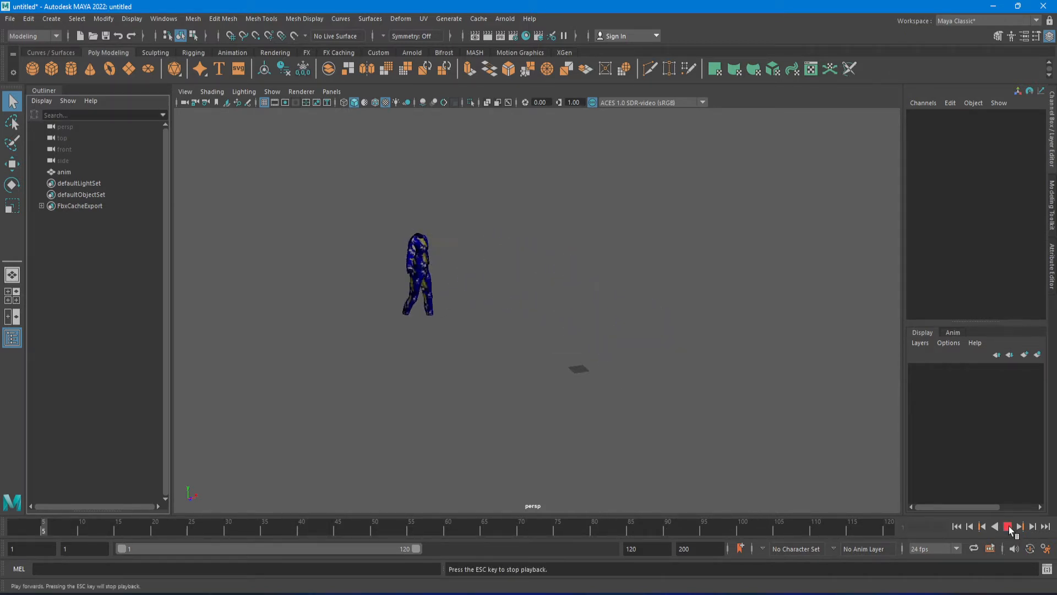
{"action": "left_click_drag", "start_coordinate": [627, 362], "coordinate": [509, 294], "text": "alt"}
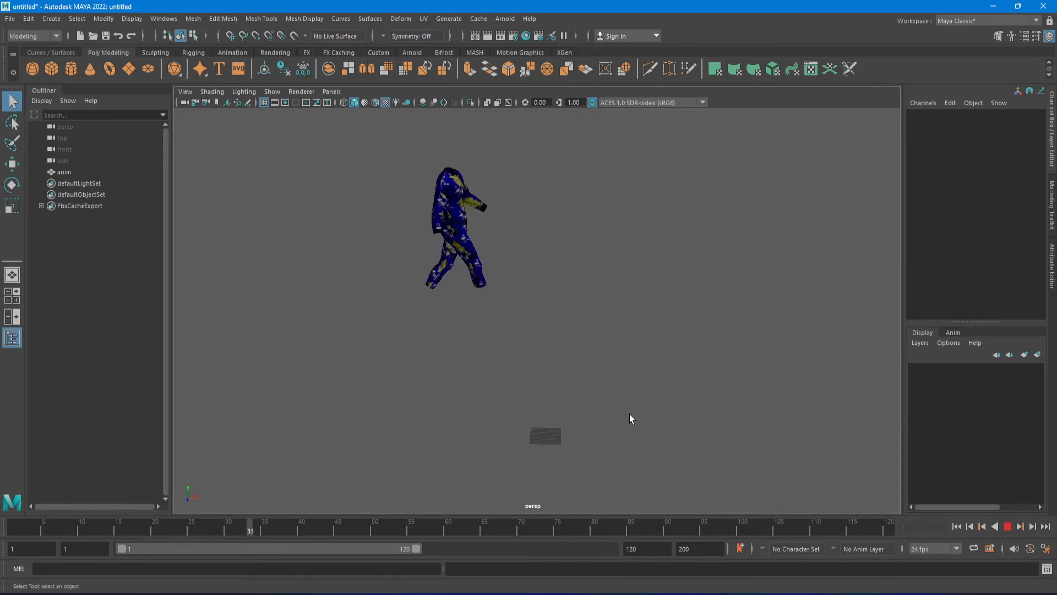
{"action": "left_click_drag", "start_coordinate": [629, 414], "coordinate": [580, 379], "text": "alt"}
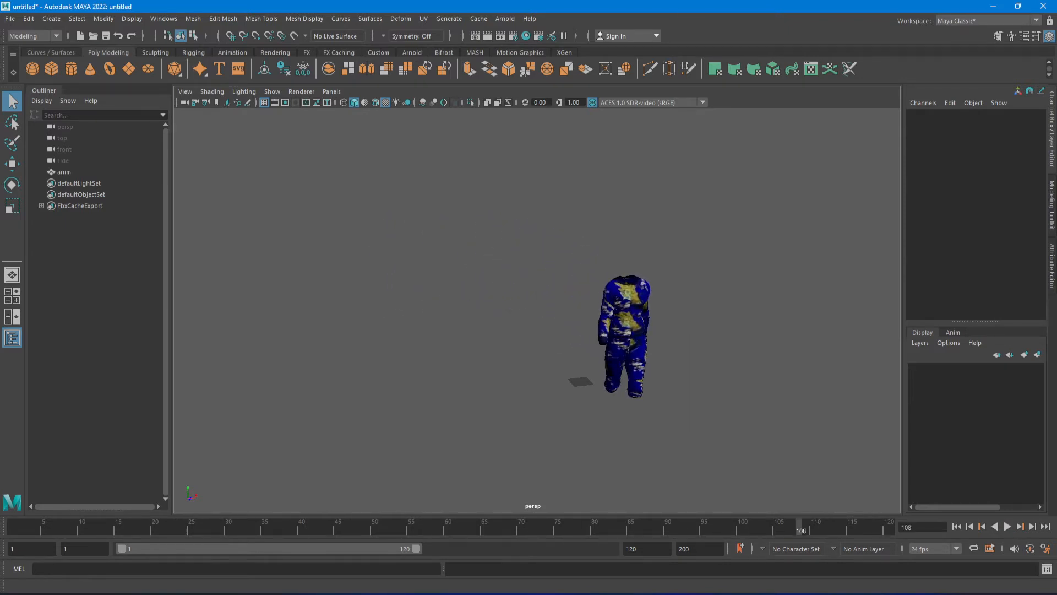
- Switch to Marvelous Designer and start an Alembic (OGAWA) export of the animated garment as anim2 in the avatar5 folder
{"action": "key", "text": "alt+Tab"}
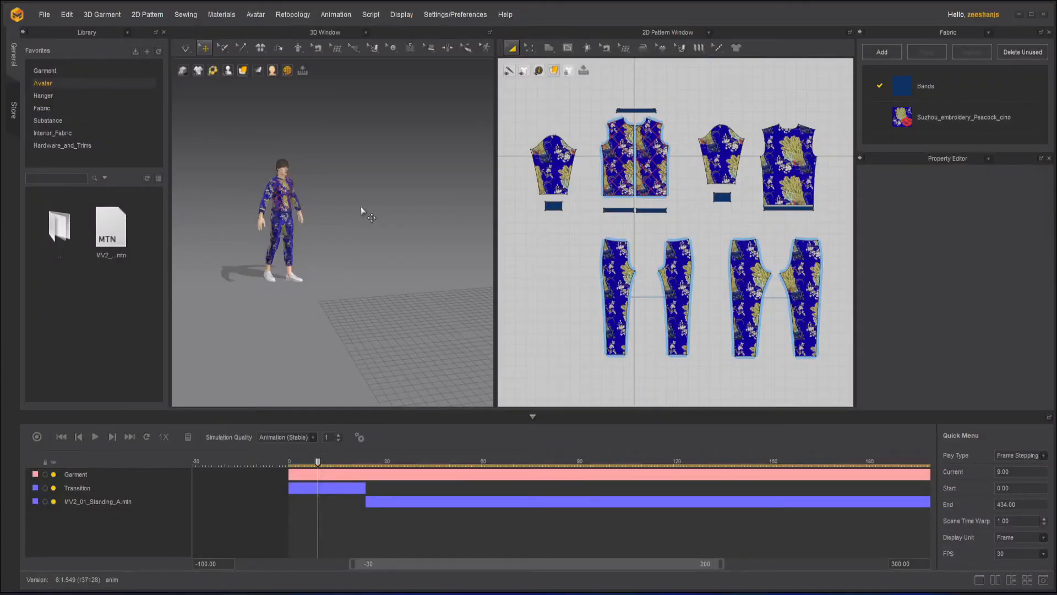
{"action": "left_click", "coordinate": [44, 15]}
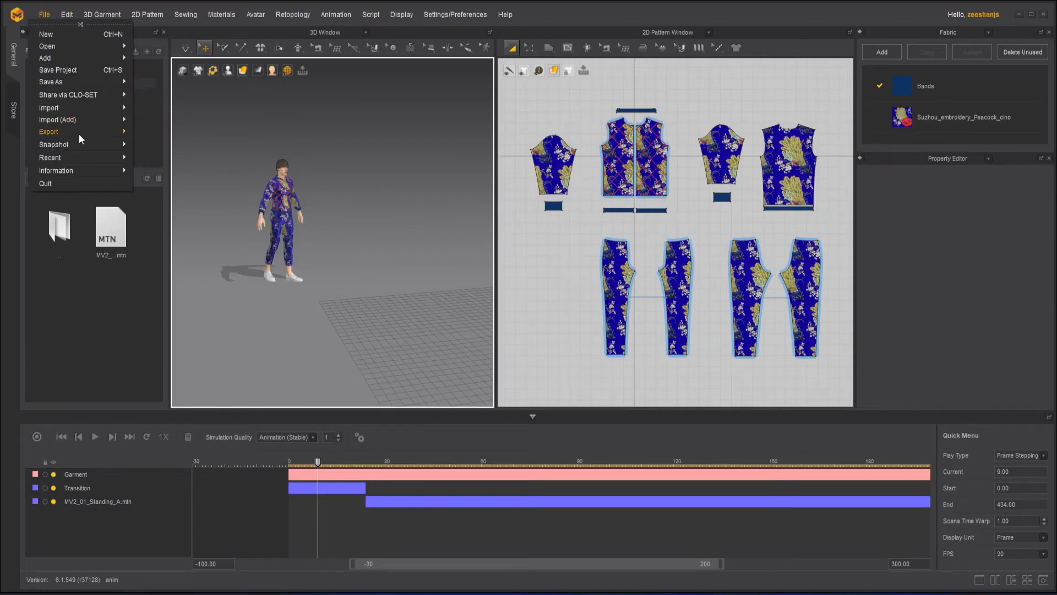
{"action": "mouse_move", "coordinate": [81, 133]}
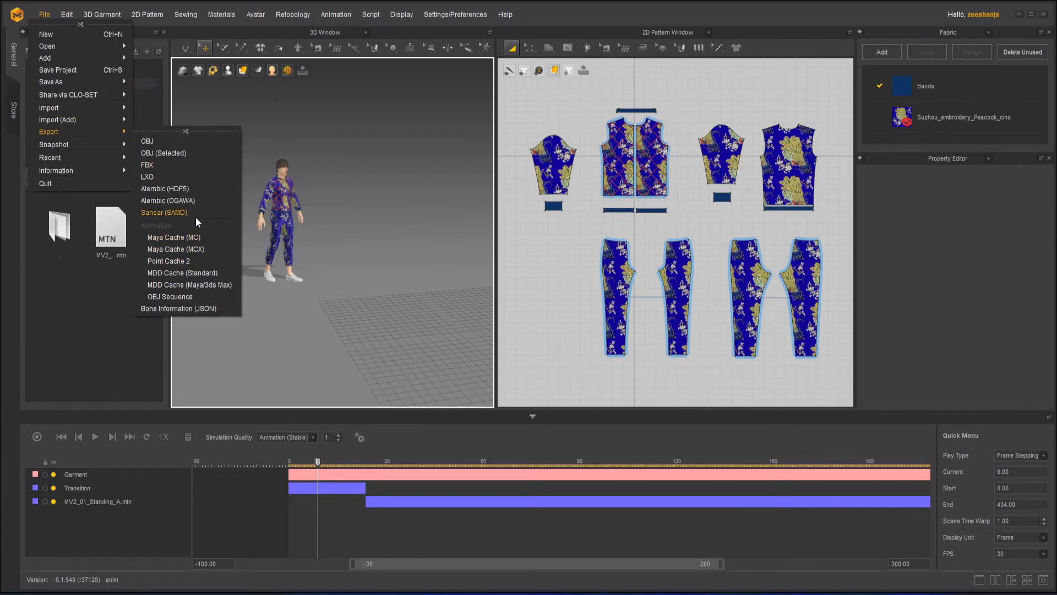
{"action": "left_click", "coordinate": [192, 200]}
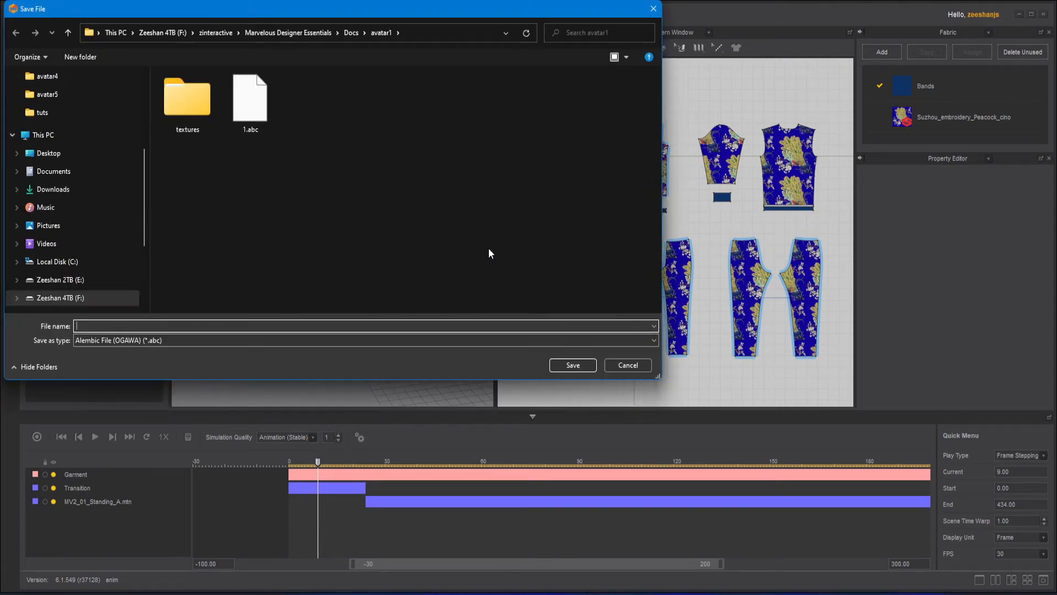
{"action": "left_click", "coordinate": [351, 33]}
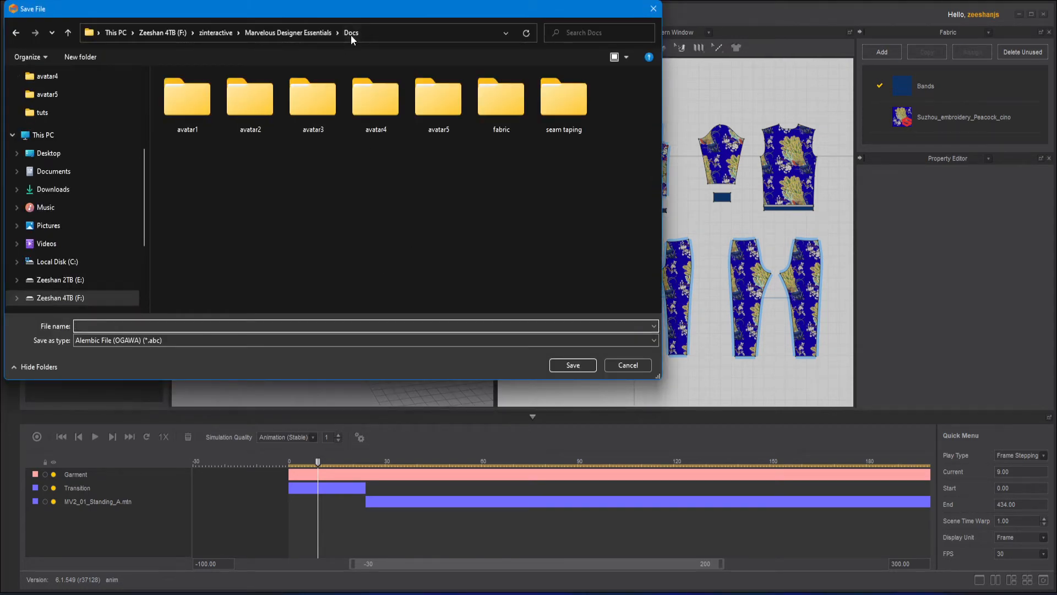
{"action": "double_click", "coordinate": [437, 104]}
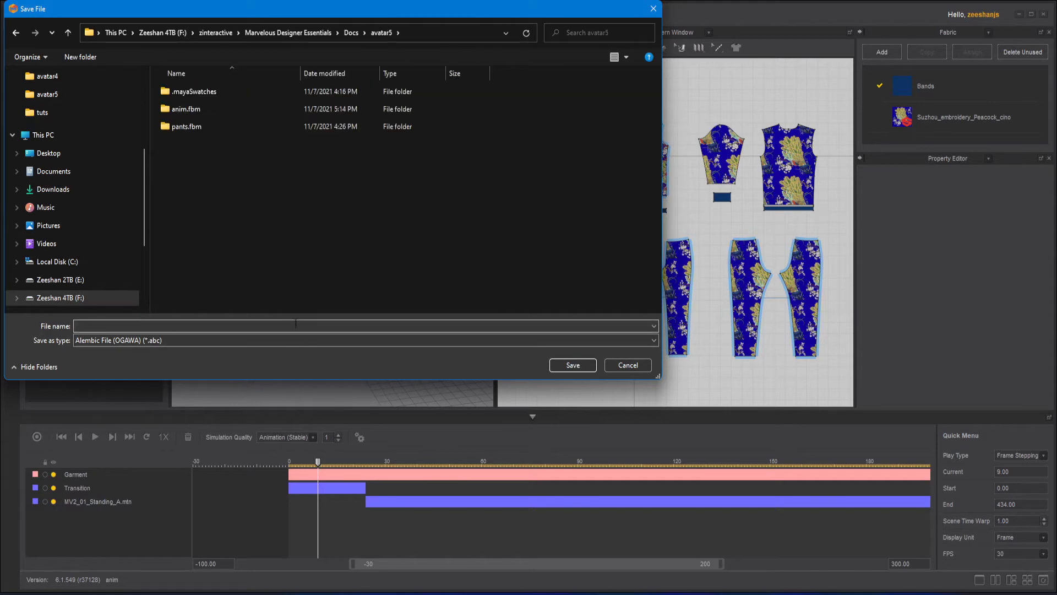
{"action": "type", "text": "anim"}
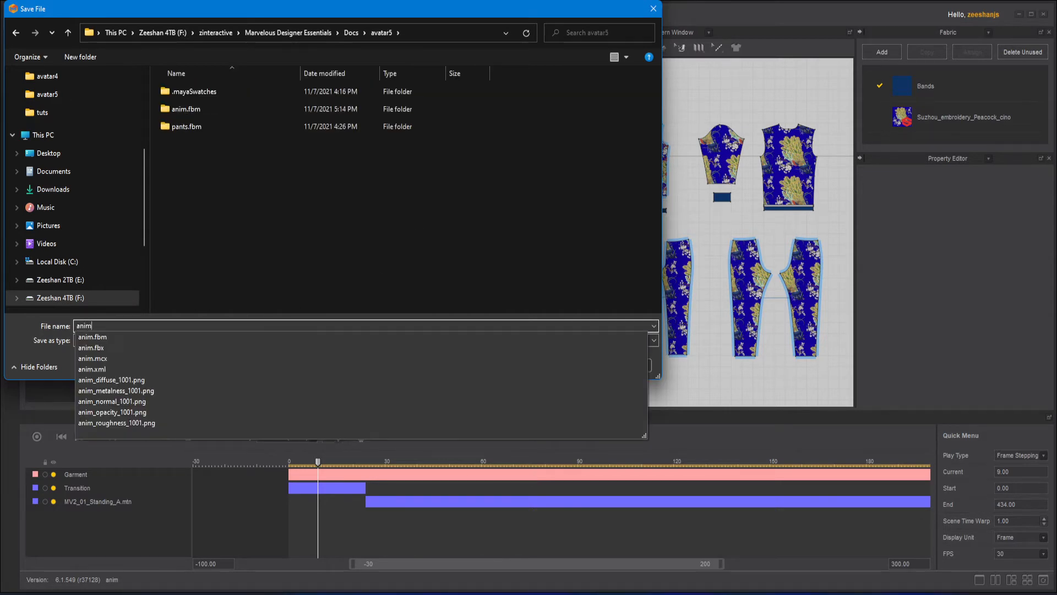
{"action": "key", "text": "Return"}
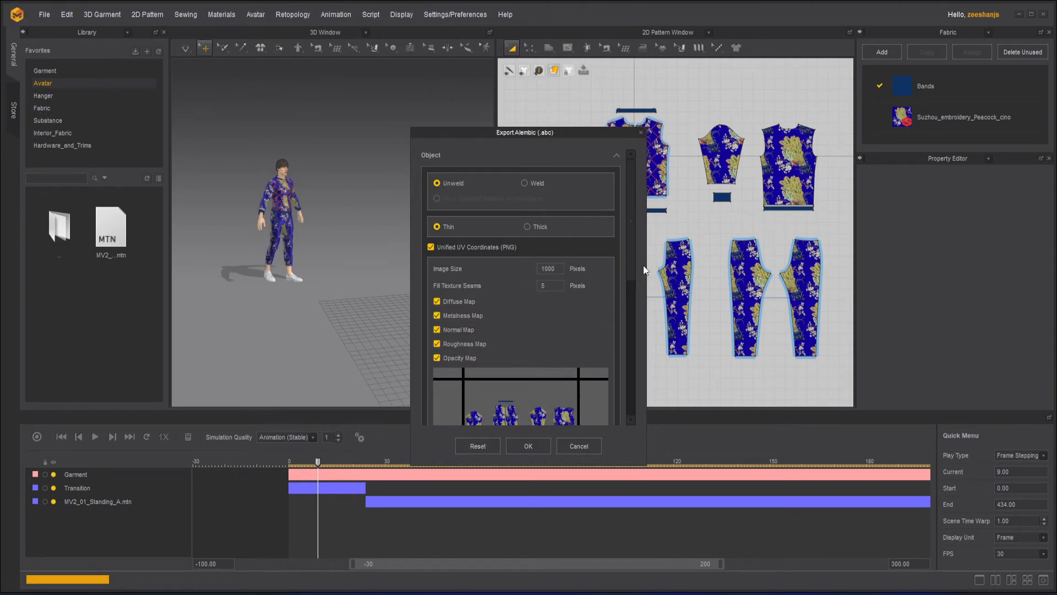
- Review the Alembic options for unified UV maps, scale, animation region and color, and run the export
{"action": "left_click_drag", "start_coordinate": [630, 257], "coordinate": [617, 308]}
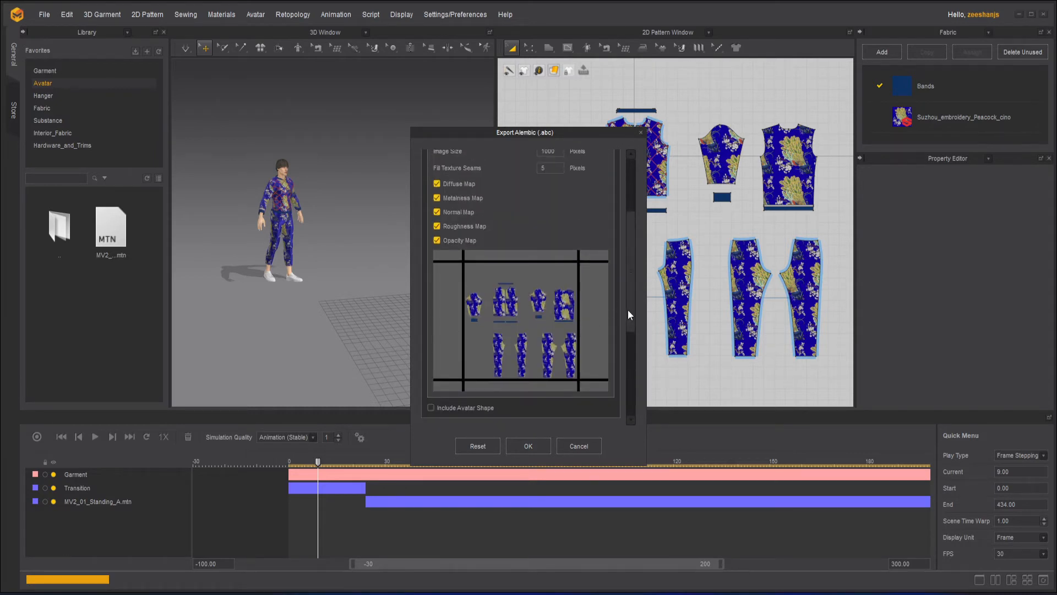
{"action": "scroll", "coordinate": [628, 309], "scroll_direction": "down", "scroll_amount": 1}
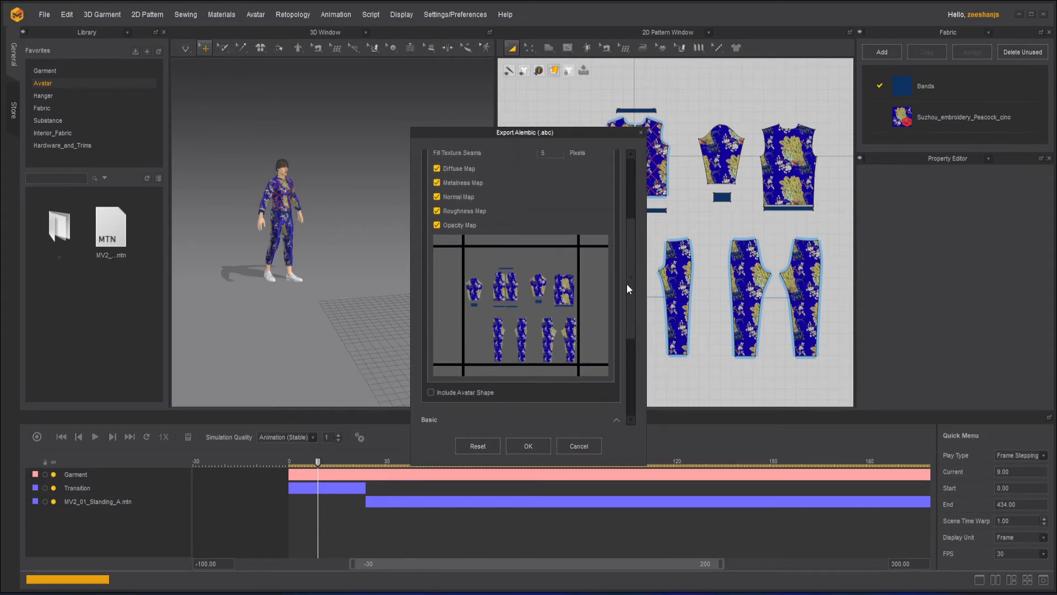
{"action": "left_click_drag", "start_coordinate": [627, 283], "coordinate": [628, 367]}
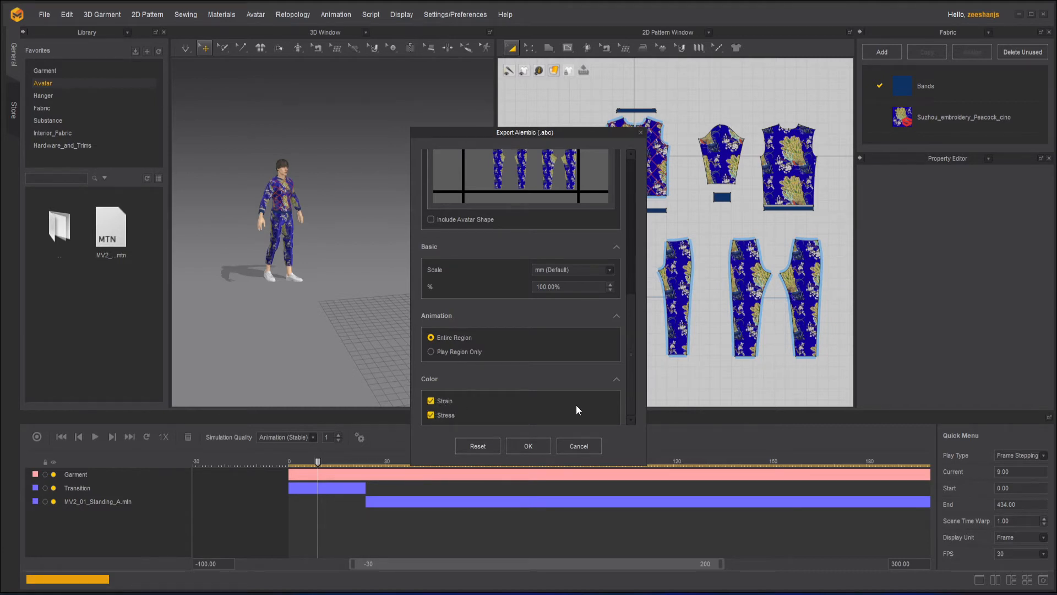
{"action": "left_click_drag", "start_coordinate": [633, 383], "coordinate": [608, 430]}
{"action": "left_click_drag", "start_coordinate": [628, 362], "coordinate": [639, 418]}
{"action": "left_click", "coordinate": [526, 444]}
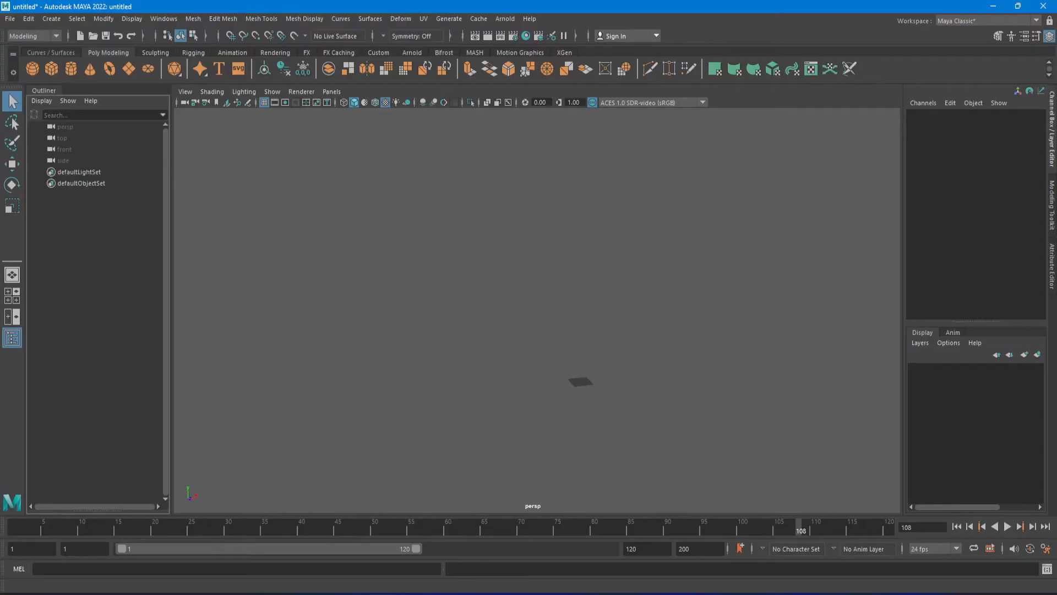
- Switch to Maya, import anim2.abc from the avatar5 folder and play the garment's animation
{"action": "left_click", "coordinate": [10, 18]}
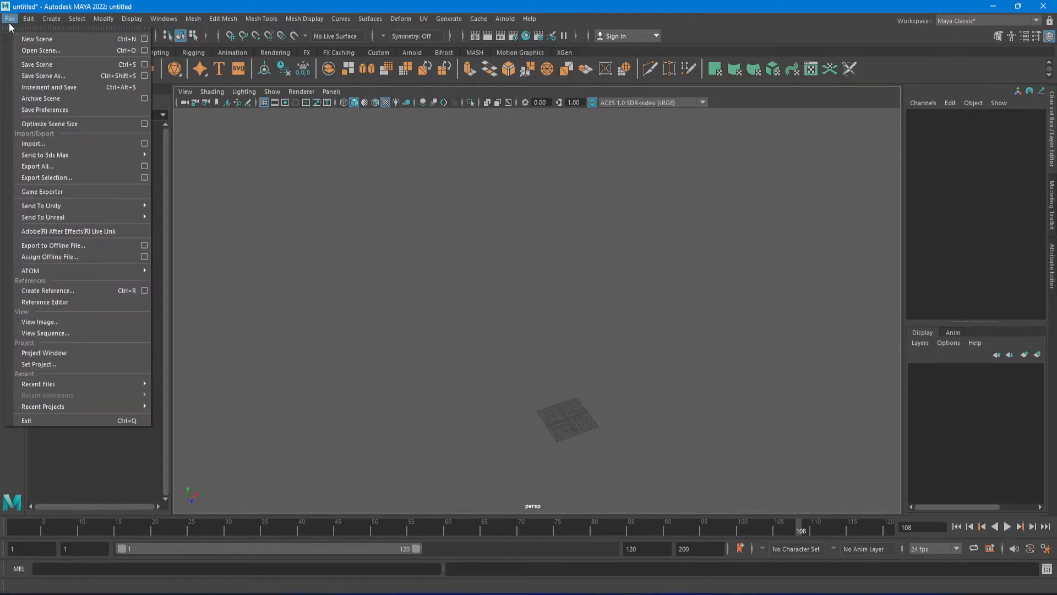
{"action": "left_click", "coordinate": [59, 144]}
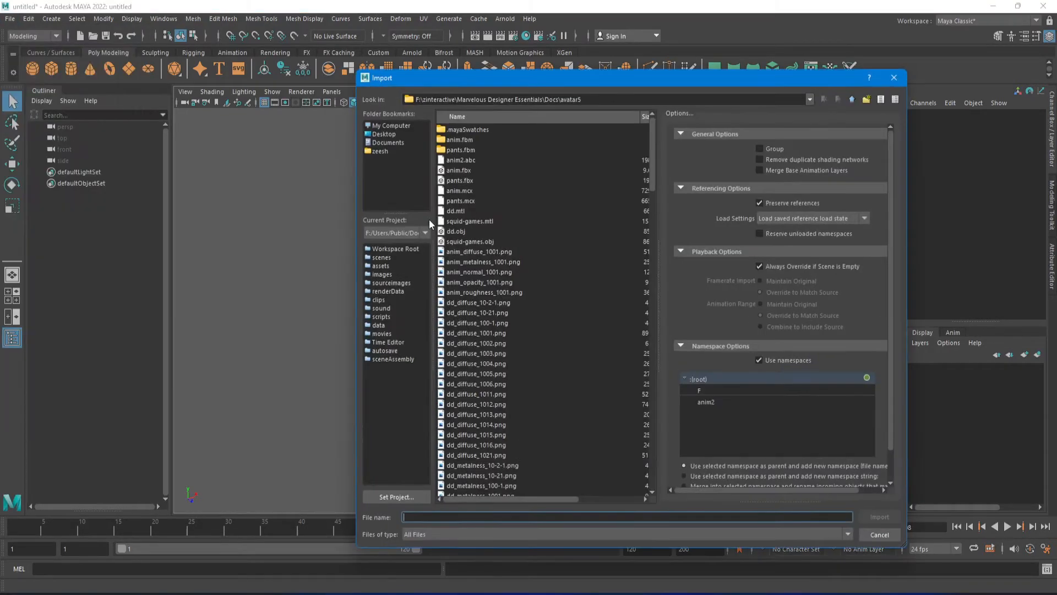
{"action": "left_click", "coordinate": [488, 159]}
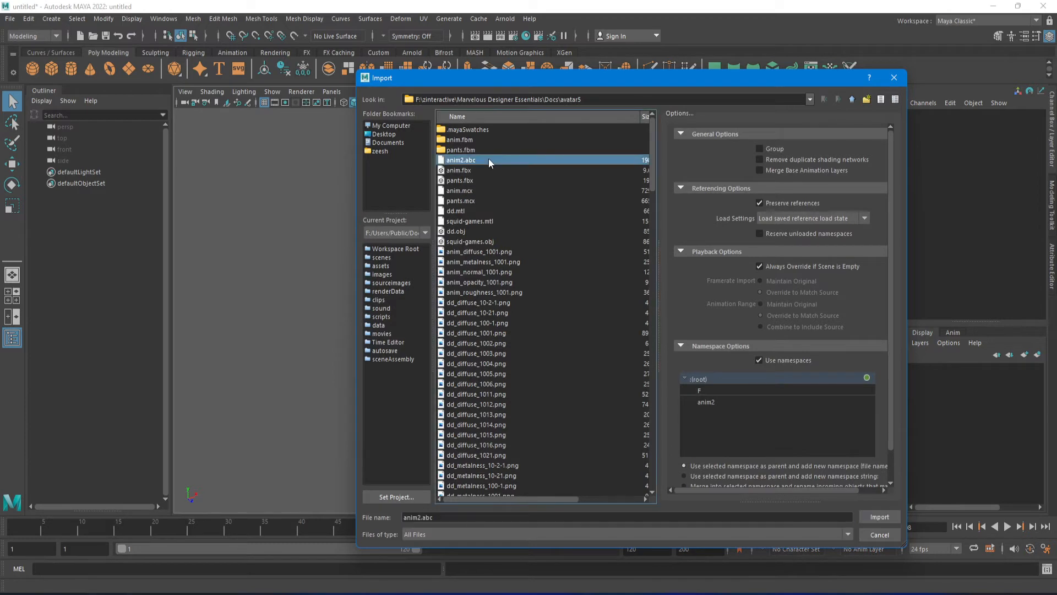
{"action": "left_click", "coordinate": [880, 517]}
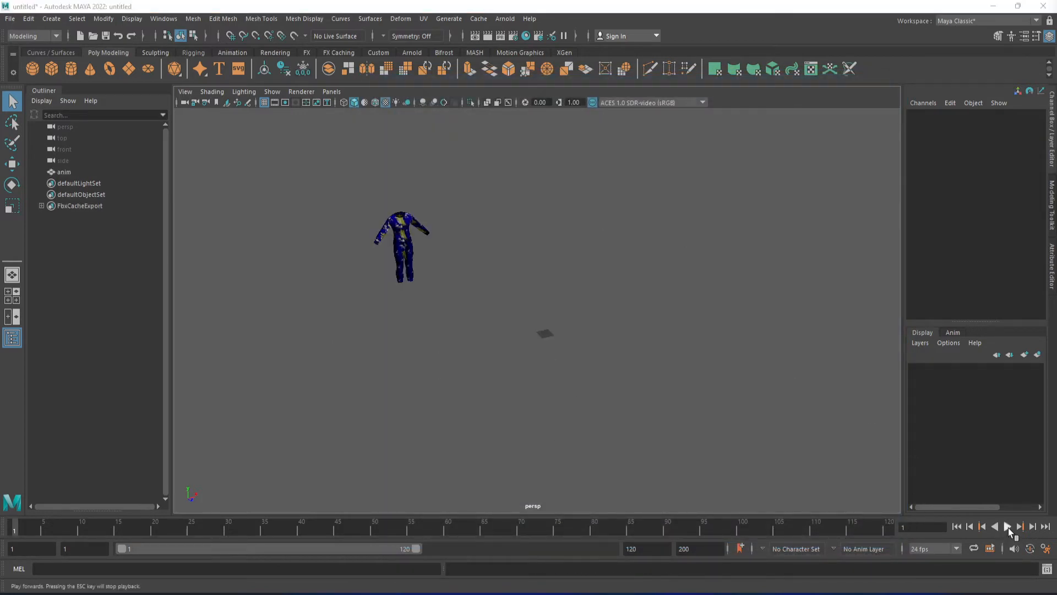
{"action": "left_click", "coordinate": [1007, 527]}
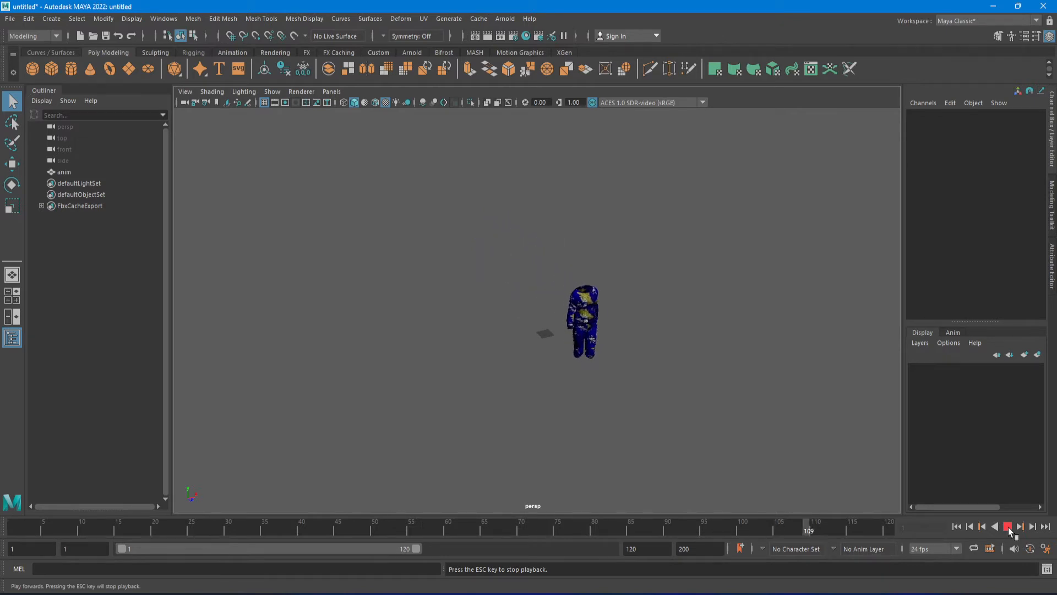
{"action": "left_click", "coordinate": [1008, 528]}
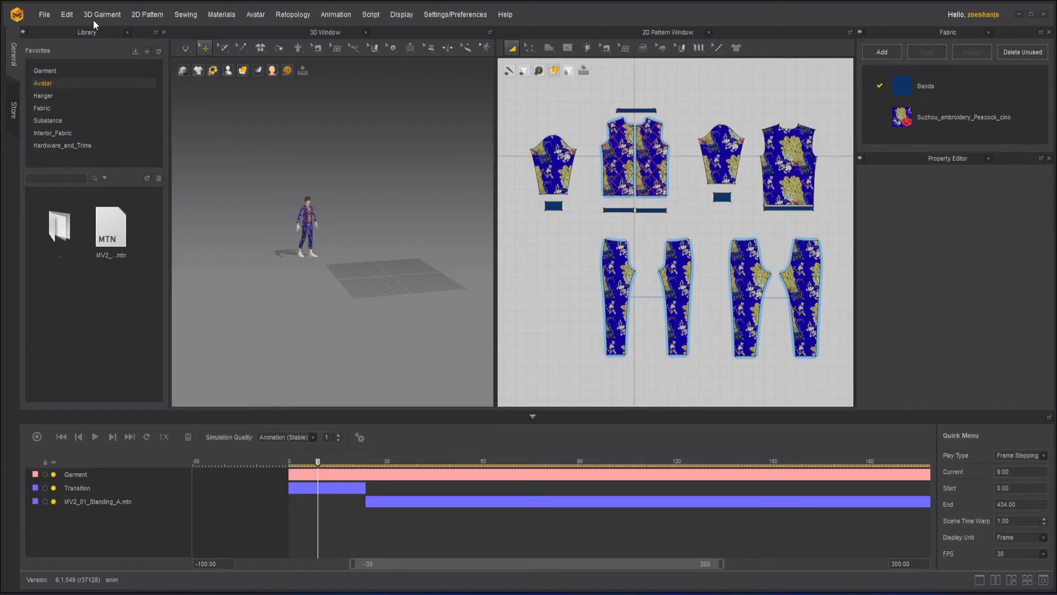
- Switch to Marvelous Designer and start an OBJ Sequence export in the avatar5 folder with the file name anim3
{"action": "left_click", "coordinate": [43, 15]}
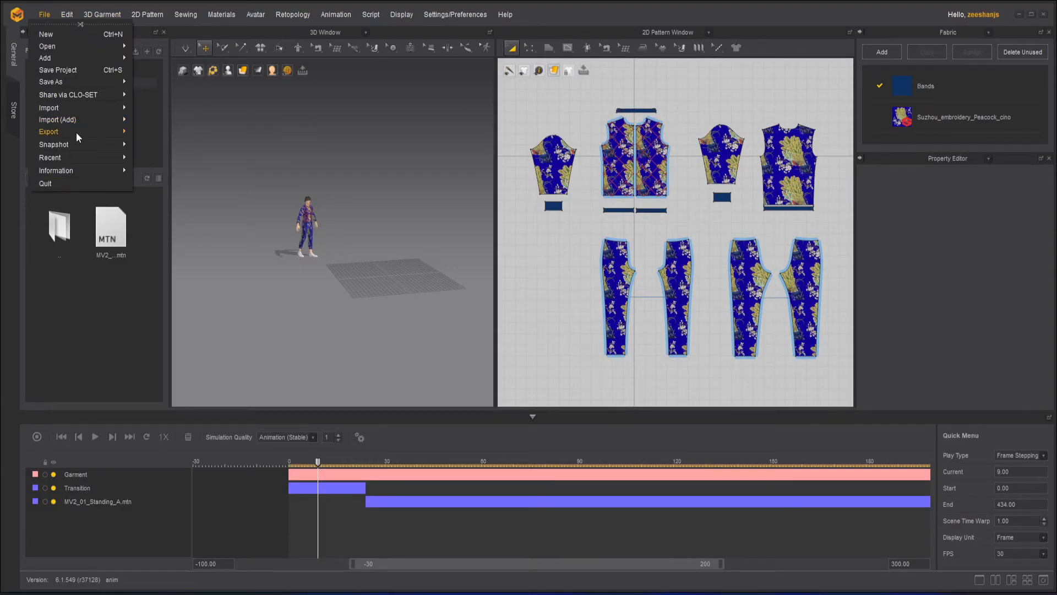
{"action": "mouse_move", "coordinate": [76, 131]}
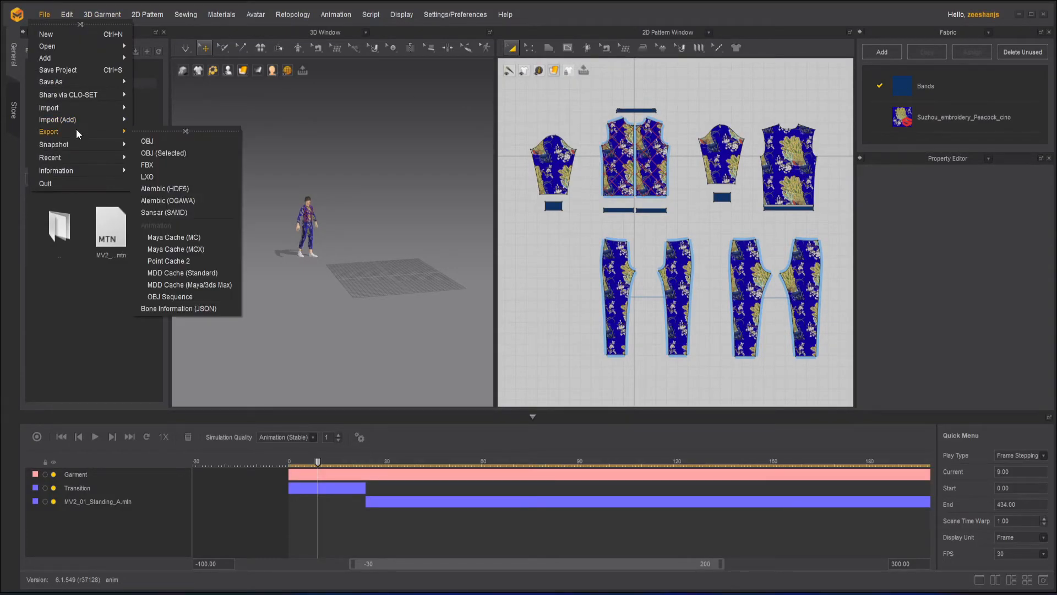
{"action": "left_click", "coordinate": [190, 296]}
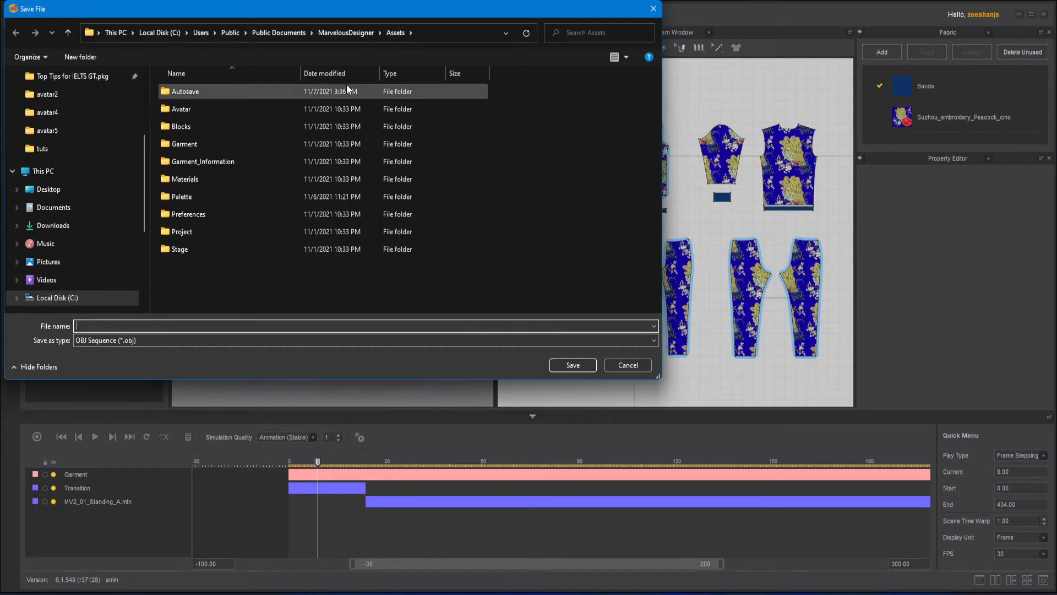
{"action": "left_click", "coordinate": [60, 132]}
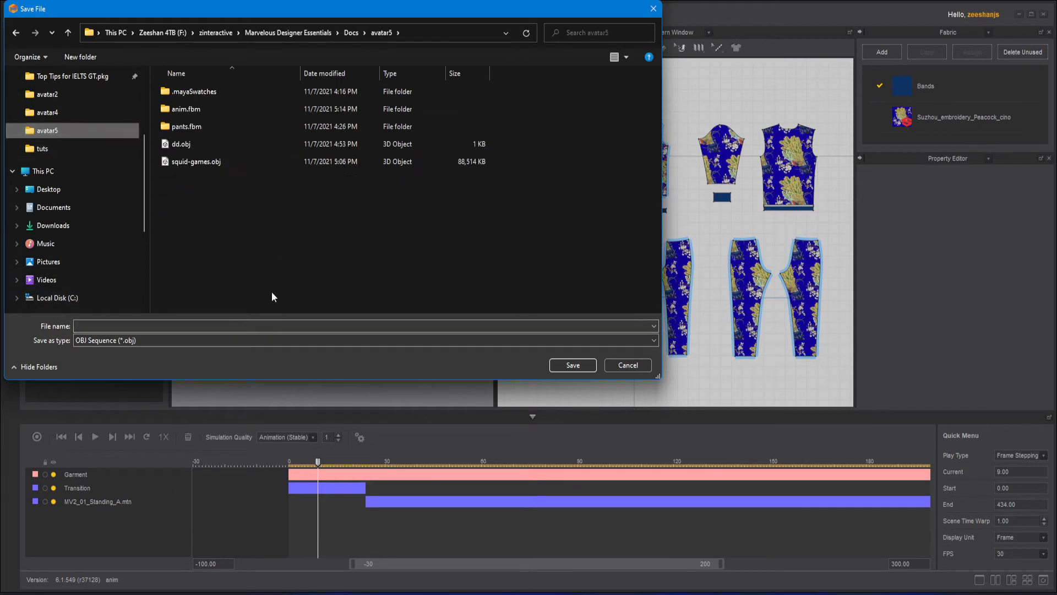
{"action": "left_click", "coordinate": [177, 328]}
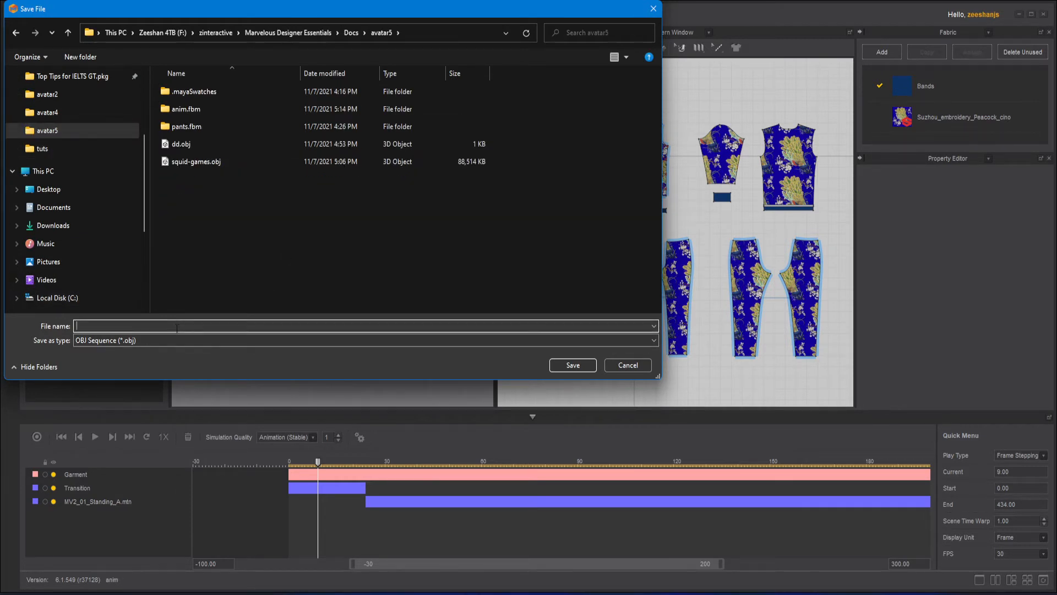
{"action": "type", "text": "anim3"}
- Create a folder named anim 3 inside avatar5 and save the OBJ sequence into it
{"action": "left_click", "coordinate": [99, 60]}
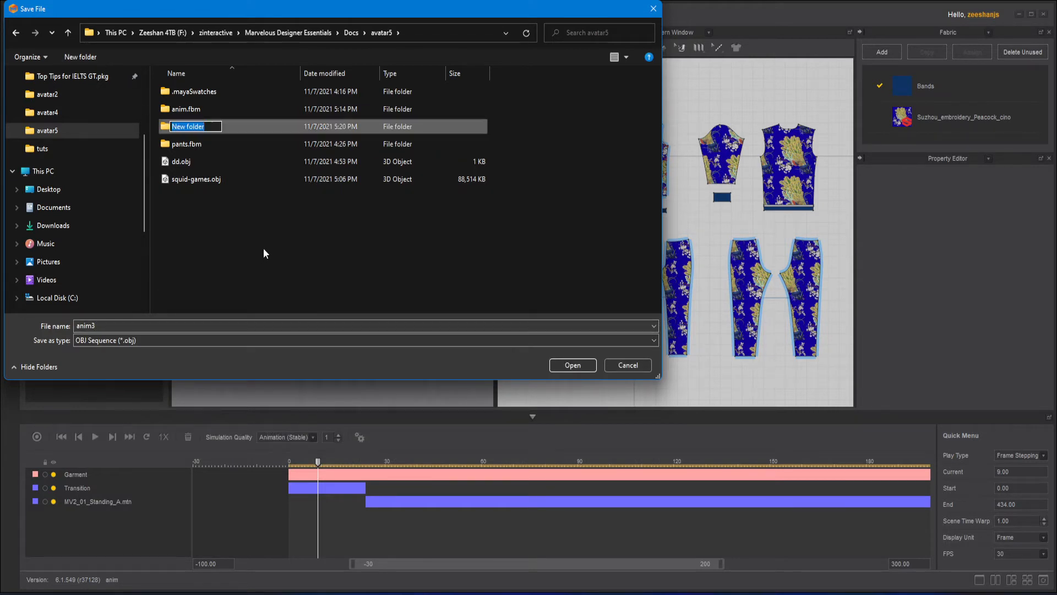
{"action": "type", "text": "anim 3"}
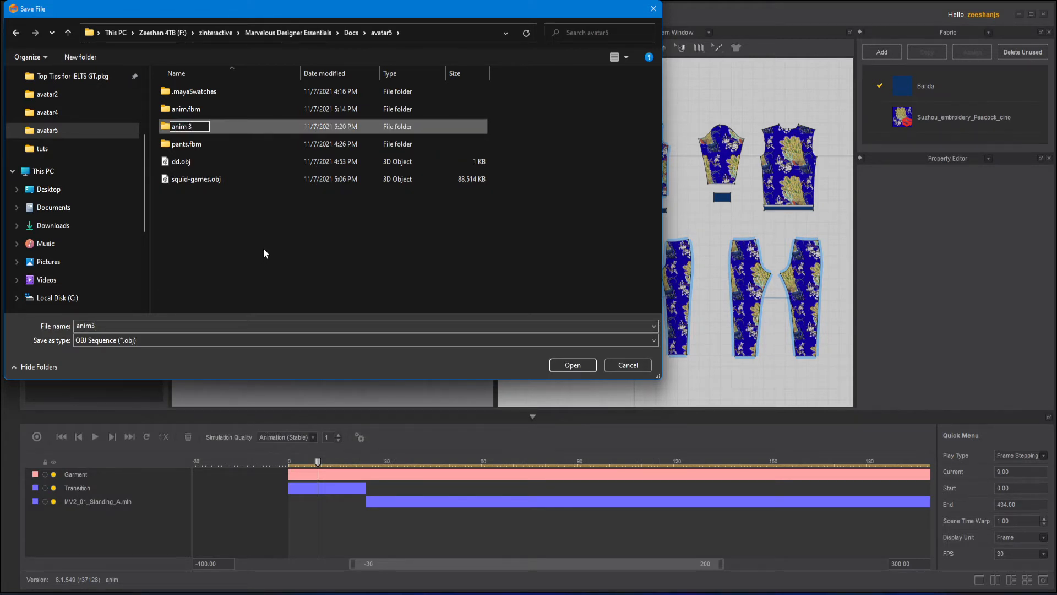
{"action": "double_click", "coordinate": [250, 130]}
{"action": "left_click", "coordinate": [586, 366]}
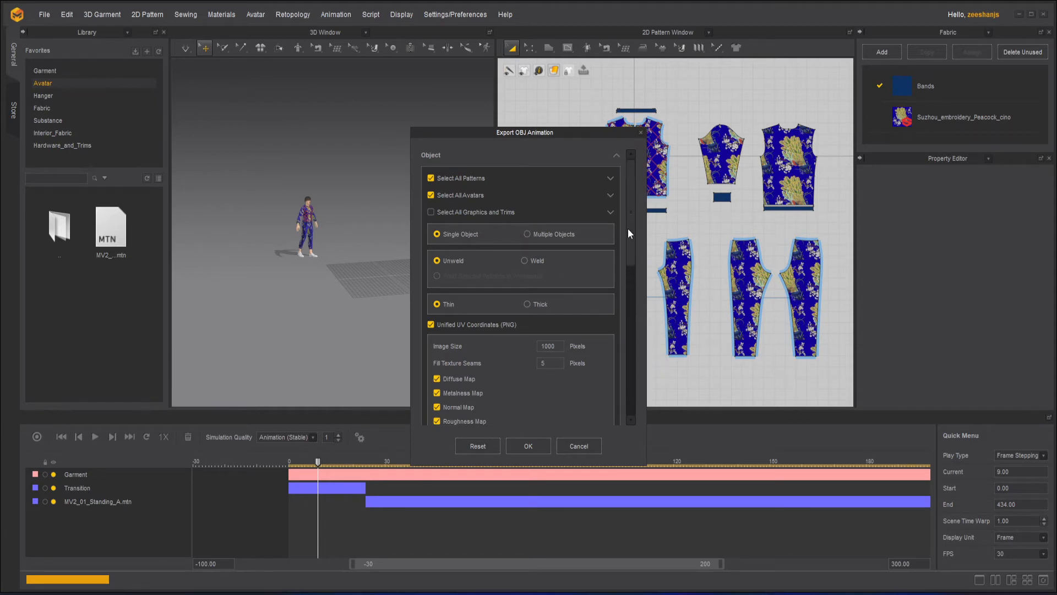
- Set the OBJ animation export to Weld and Play Region Only, and run the export
{"action": "mouse_move", "coordinate": [628, 228]}
{"action": "left_mouse_down"}
{"action": "mouse_move", "coordinate": [629, 265]}
{"action": "mouse_move", "coordinate": [633, 220]}
{"action": "left_mouse_up"}
{"action": "left_click", "coordinate": [524, 261]}
{"action": "left_click_drag", "start_coordinate": [629, 220], "coordinate": [632, 382]}
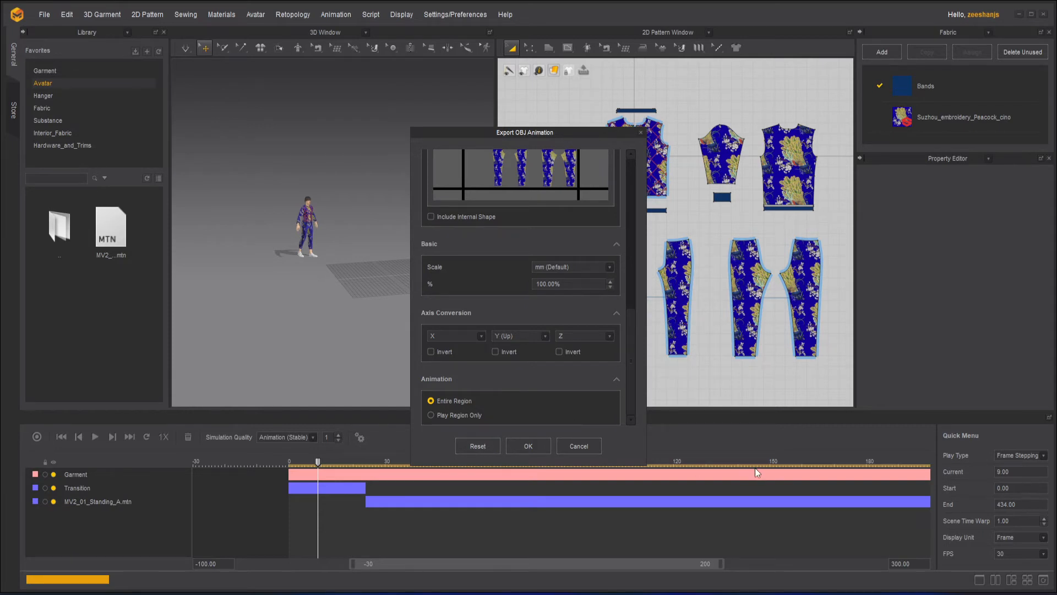
{"action": "left_click", "coordinate": [476, 418]}
{"action": "left_click", "coordinate": [529, 446]}
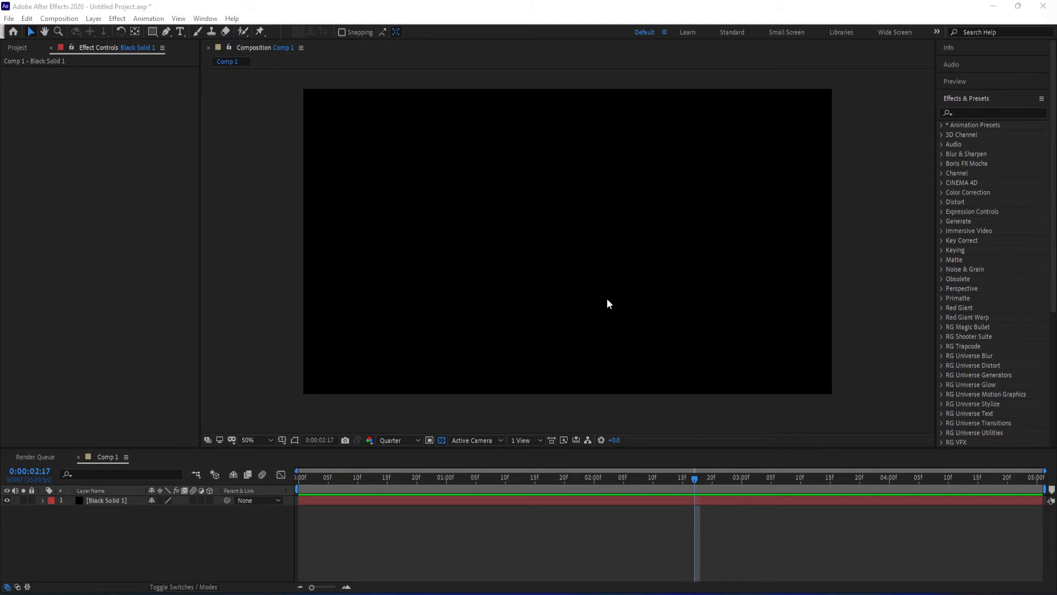
- Switch to After Effects and apply the Video Copilot Element effect to the Black Solid 1 layer
{"action": "left_click", "coordinate": [268, 132]}
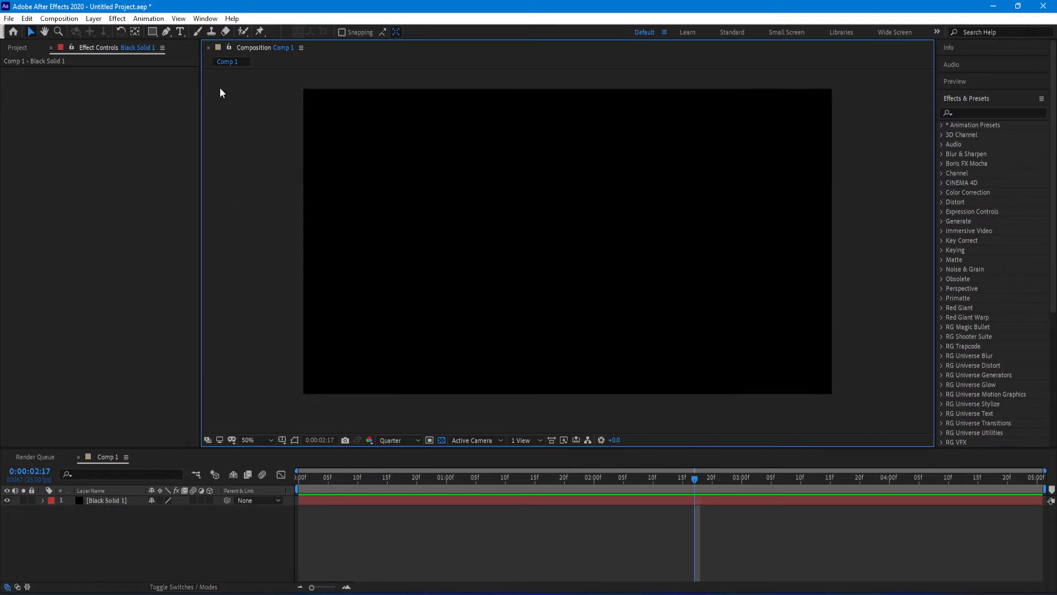
{"action": "left_click", "coordinate": [118, 20]}
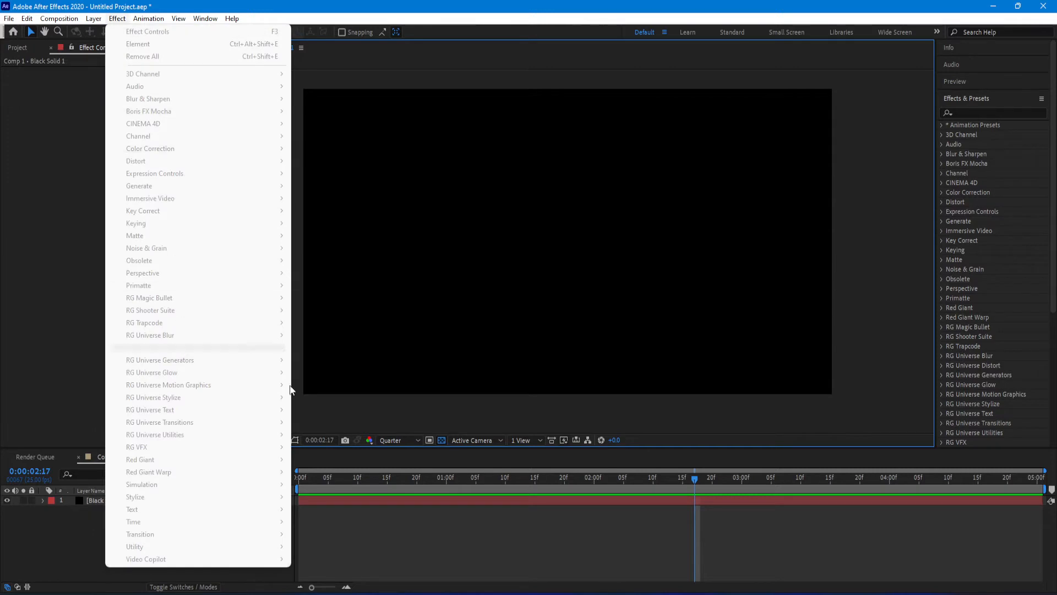
{"action": "left_click", "coordinate": [251, 434]}
{"action": "left_click", "coordinate": [117, 18]}
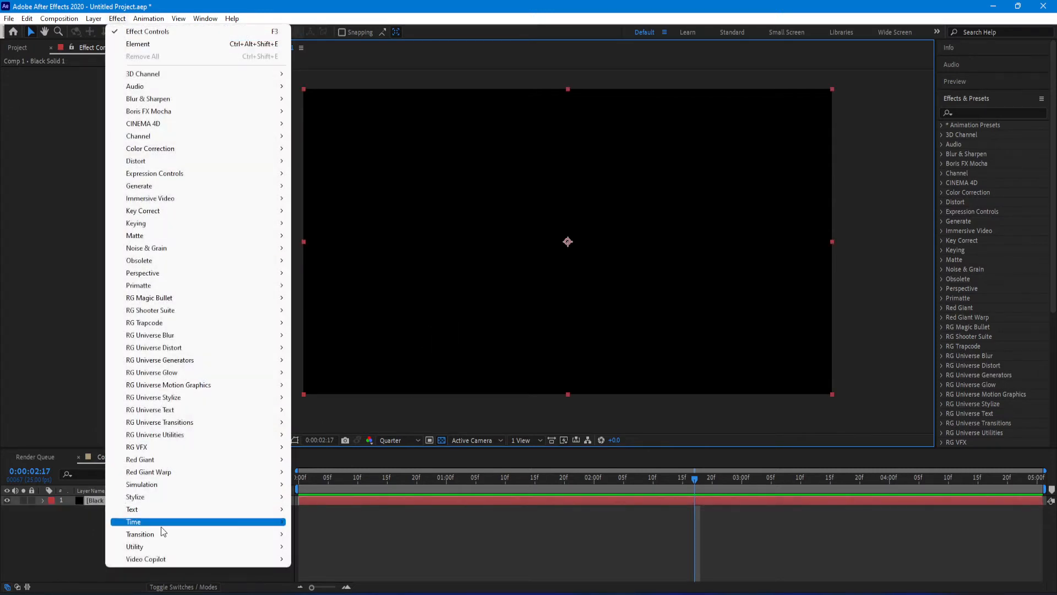
{"action": "mouse_move", "coordinate": [259, 558]}
{"action": "left_click", "coordinate": [352, 559]}
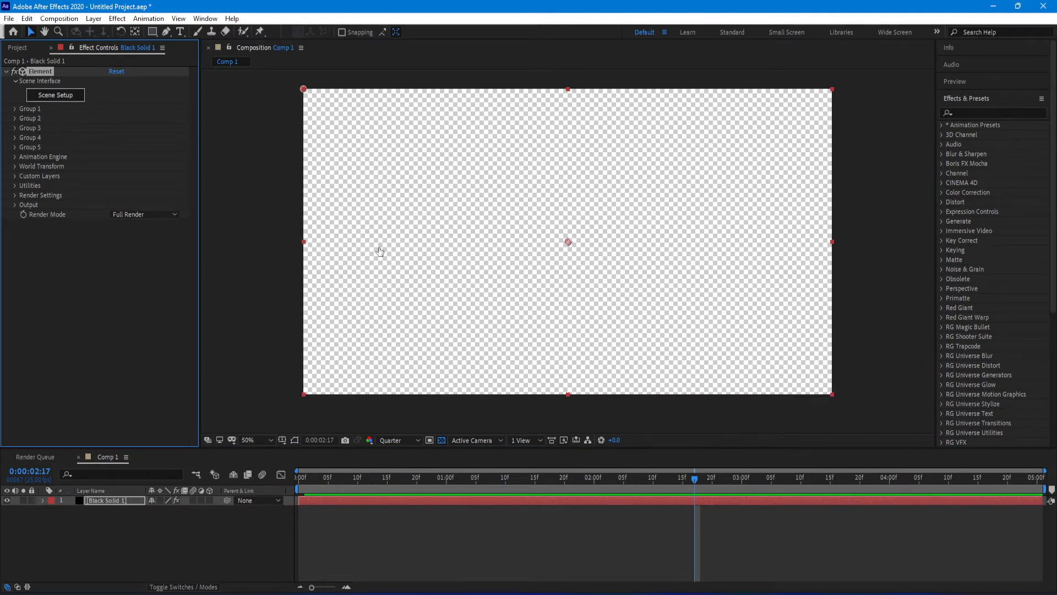
- Open the Element effect's Scene Setup and orbit the empty preview to see the ground grid from above
{"action": "left_click", "coordinate": [62, 95]}
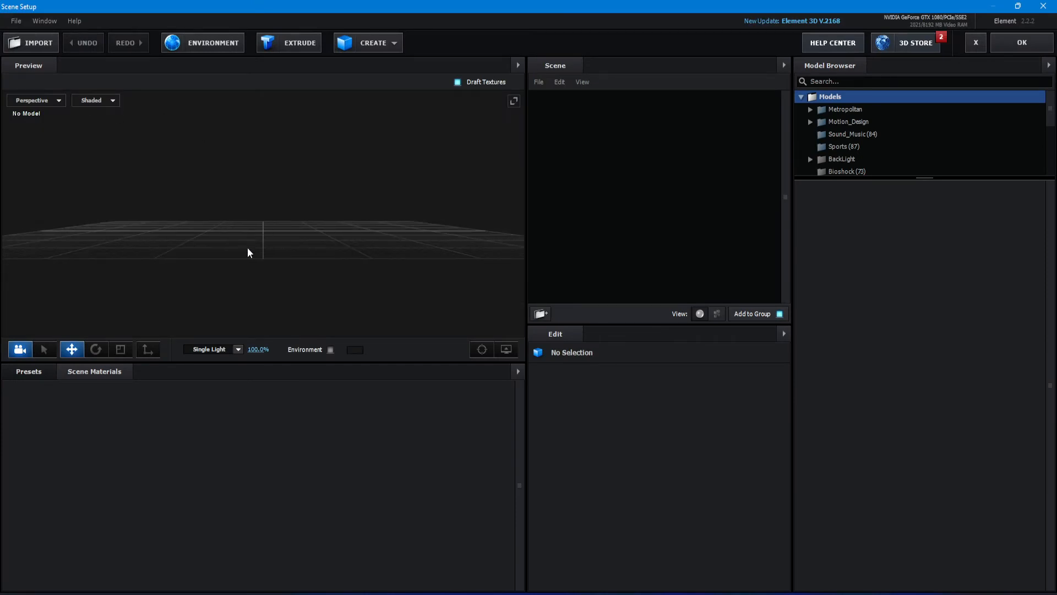
{"action": "scroll", "coordinate": [266, 197], "scroll_direction": "down", "scroll_amount": 5}
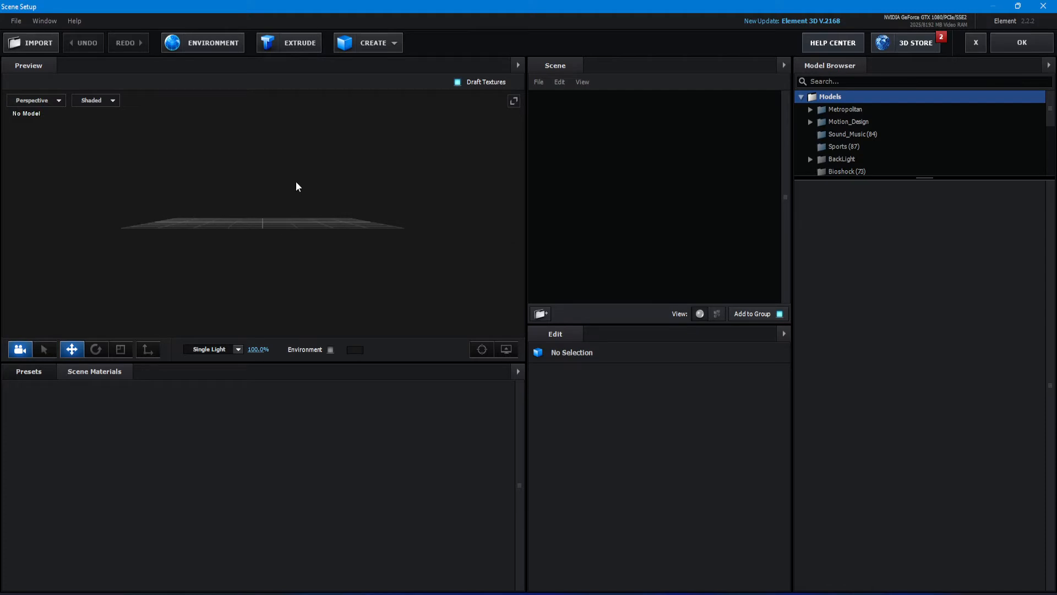
{"action": "left_click_drag", "start_coordinate": [295, 186], "coordinate": [267, 277]}
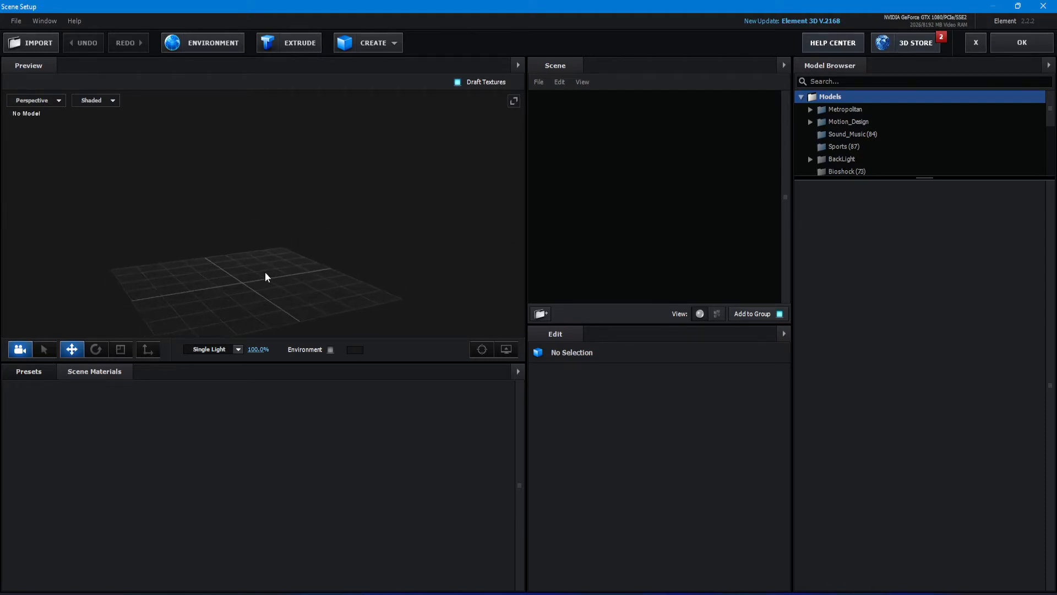
- Import anim3_0000001.obj from the anim 3 folder as a 3D sequence, keeping the Physical Shader and Model Center alignment
{"action": "scroll", "coordinate": [260, 245], "scroll_direction": "down", "scroll_amount": 3}
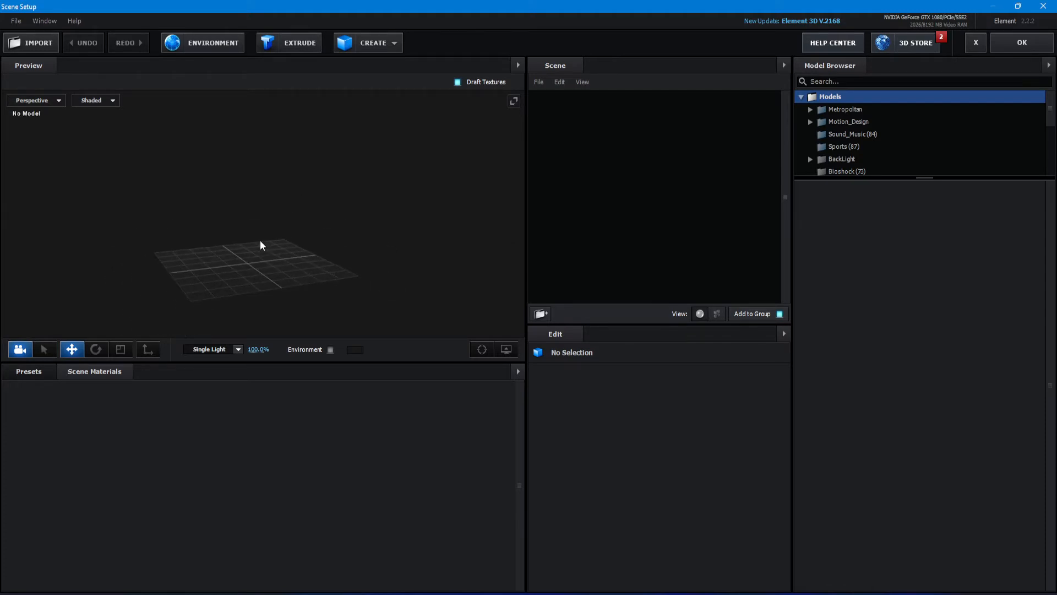
{"action": "left_click", "coordinate": [17, 21]}
{"action": "mouse_move", "coordinate": [61, 37]}
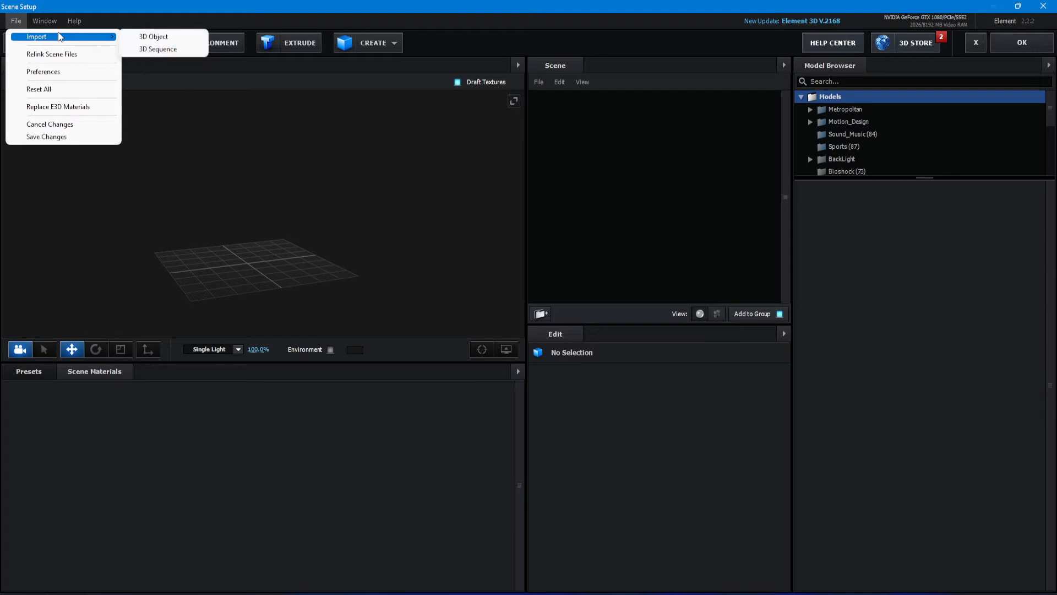
{"action": "left_click", "coordinate": [175, 51]}
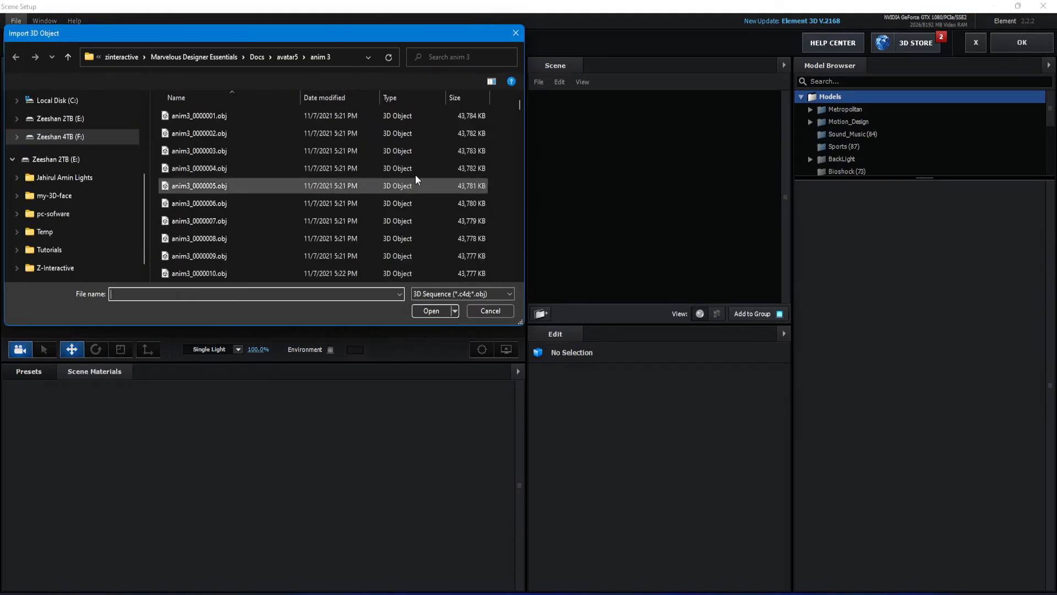
{"action": "left_click", "coordinate": [237, 126]}
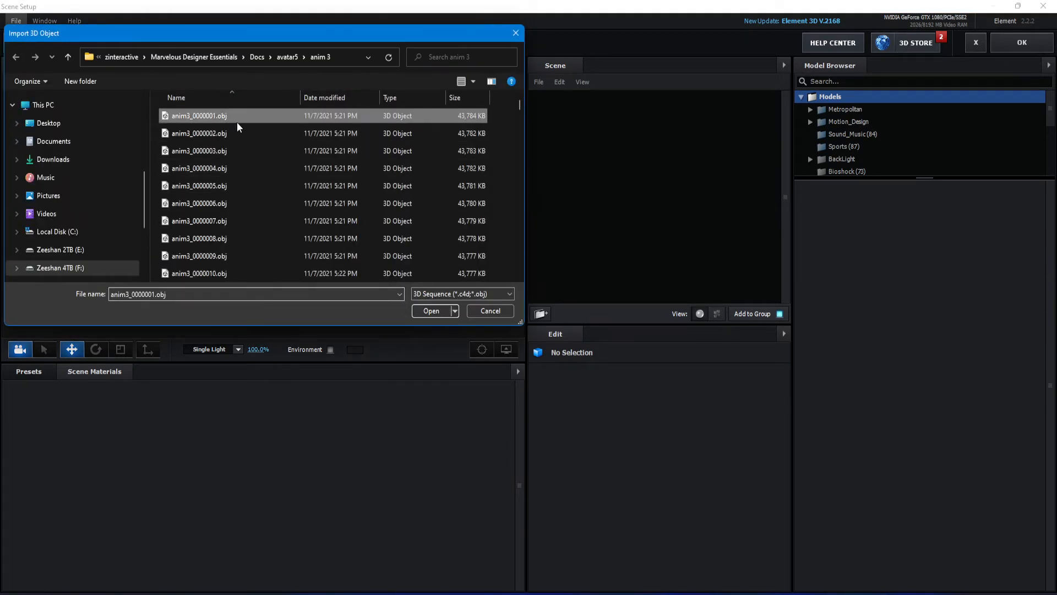
{"action": "left_click", "coordinate": [430, 311]}
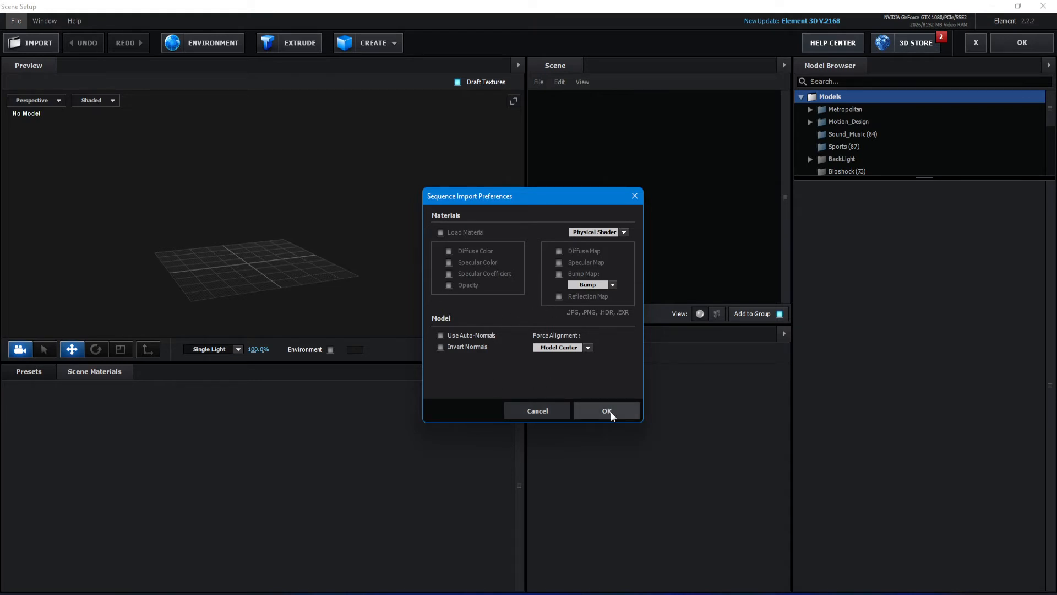
{"action": "left_click", "coordinate": [588, 347]}
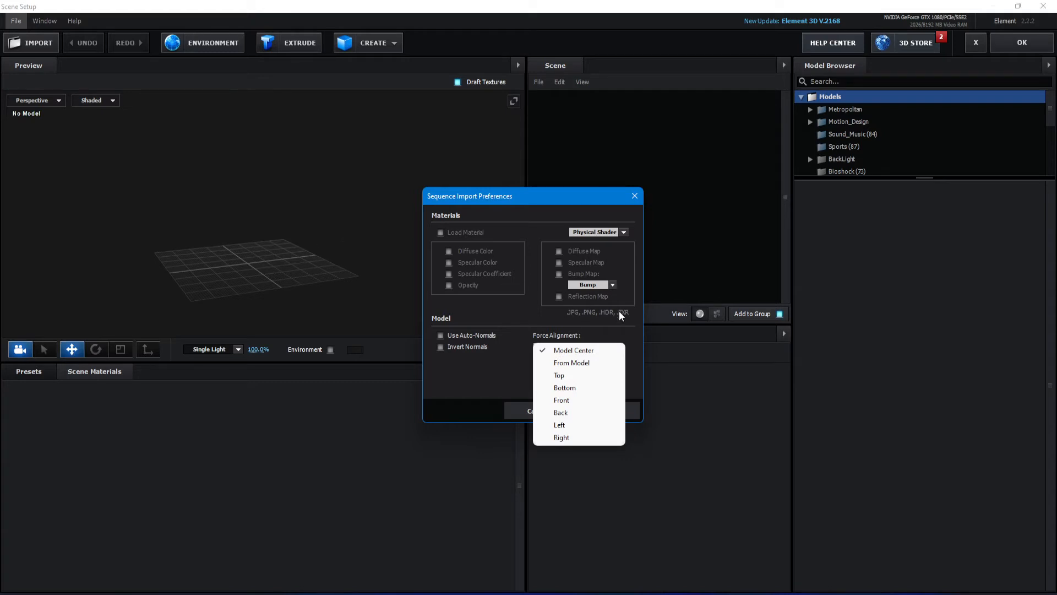
{"action": "left_click", "coordinate": [630, 334]}
{"action": "left_click", "coordinate": [627, 410]}
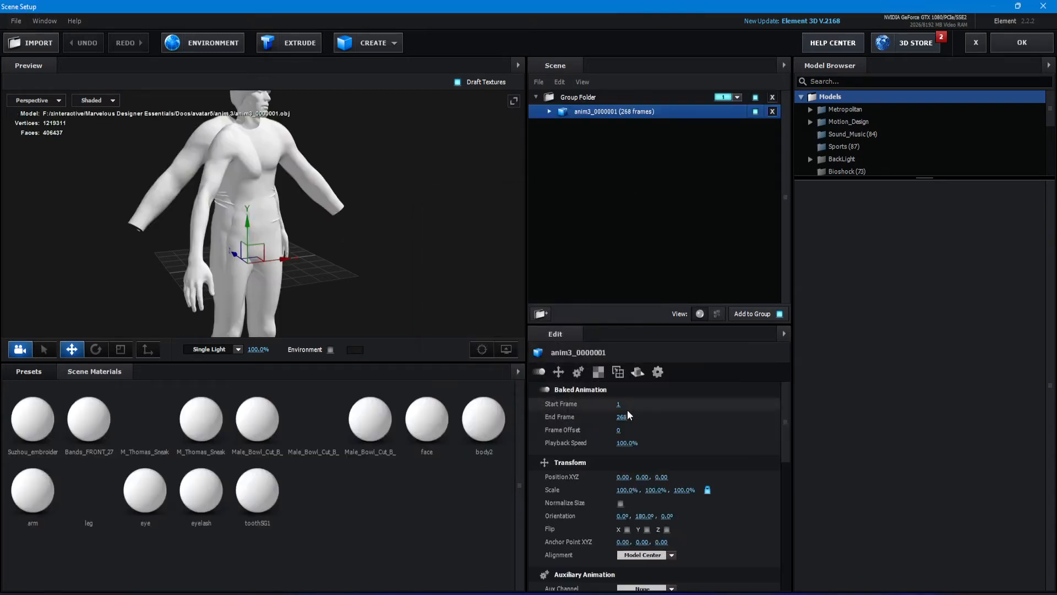
- Move the imported sequence left and up until its feet are about level with the ground grid, and apply the scene setup
{"action": "scroll", "coordinate": [379, 216], "scroll_direction": "down", "scroll_amount": 5}
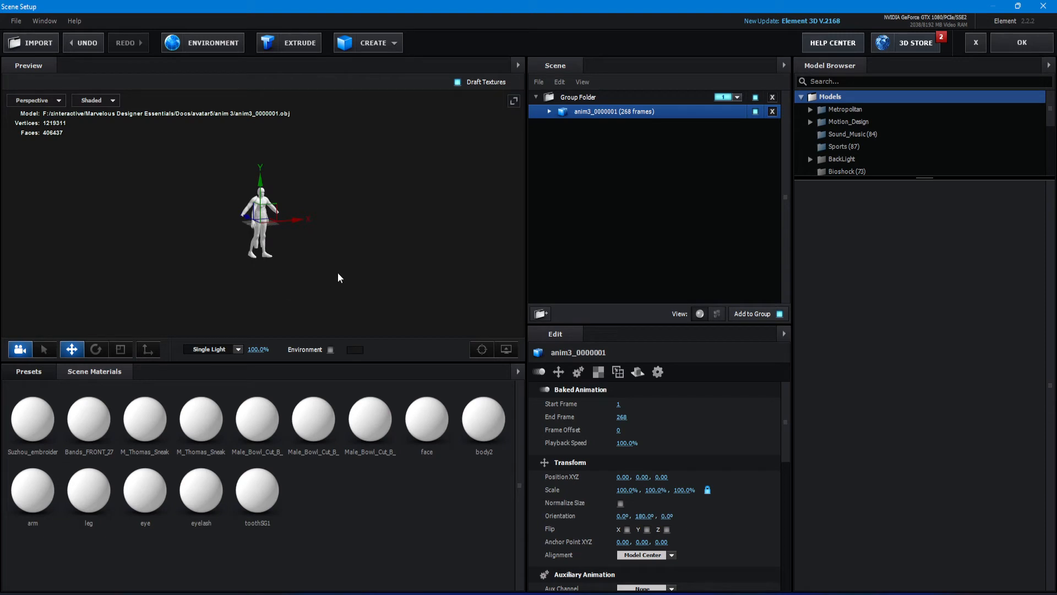
{"action": "scroll", "coordinate": [309, 212], "scroll_direction": "up", "scroll_amount": 5}
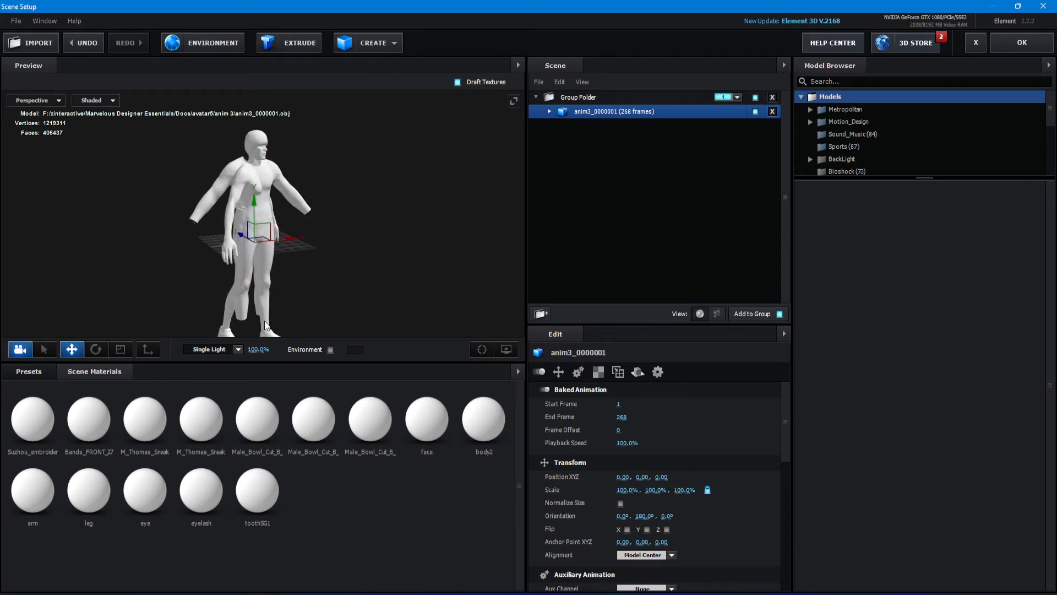
{"action": "mouse_move", "coordinate": [290, 239]}
{"action": "left_mouse_down"}
{"action": "mouse_move", "coordinate": [323, 237]}
{"action": "mouse_move", "coordinate": [290, 238]}
{"action": "left_mouse_up"}
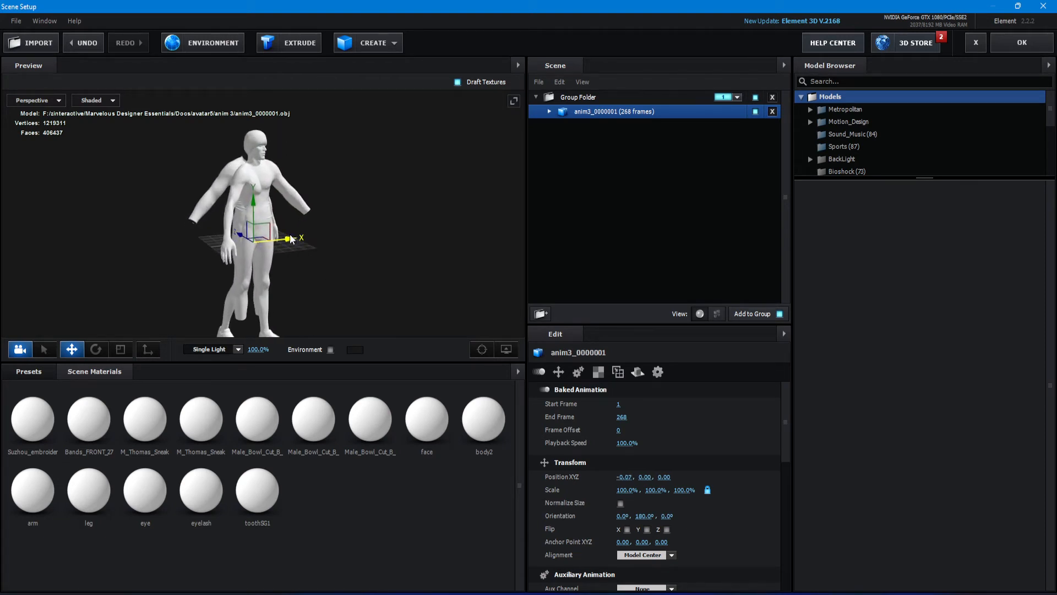
{"action": "left_click_drag", "start_coordinate": [252, 200], "coordinate": [217, 117]}
{"action": "left_click", "coordinate": [339, 216]}
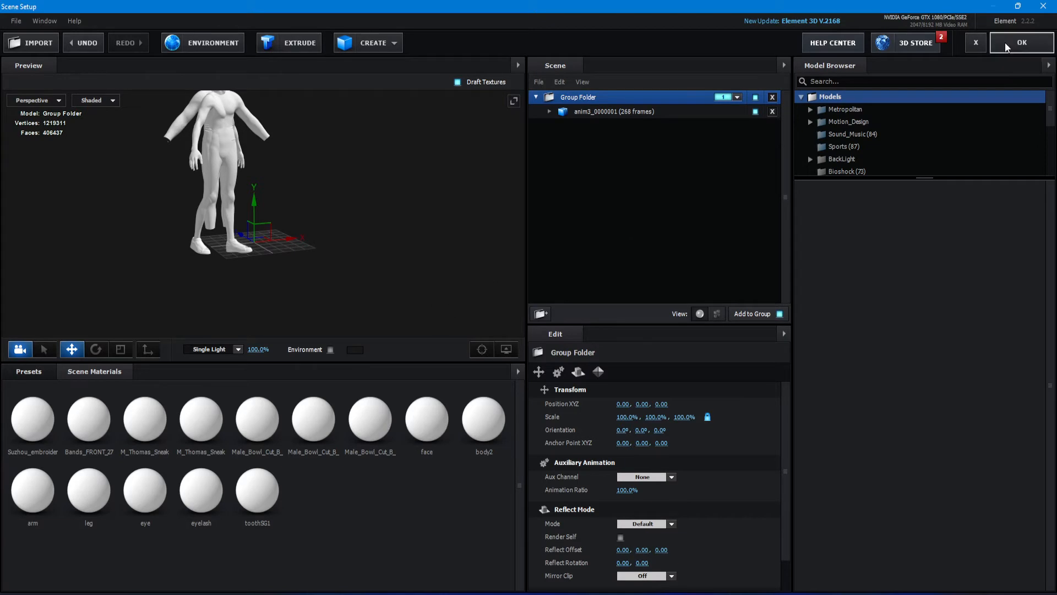
{"action": "left_click", "coordinate": [1022, 42]}
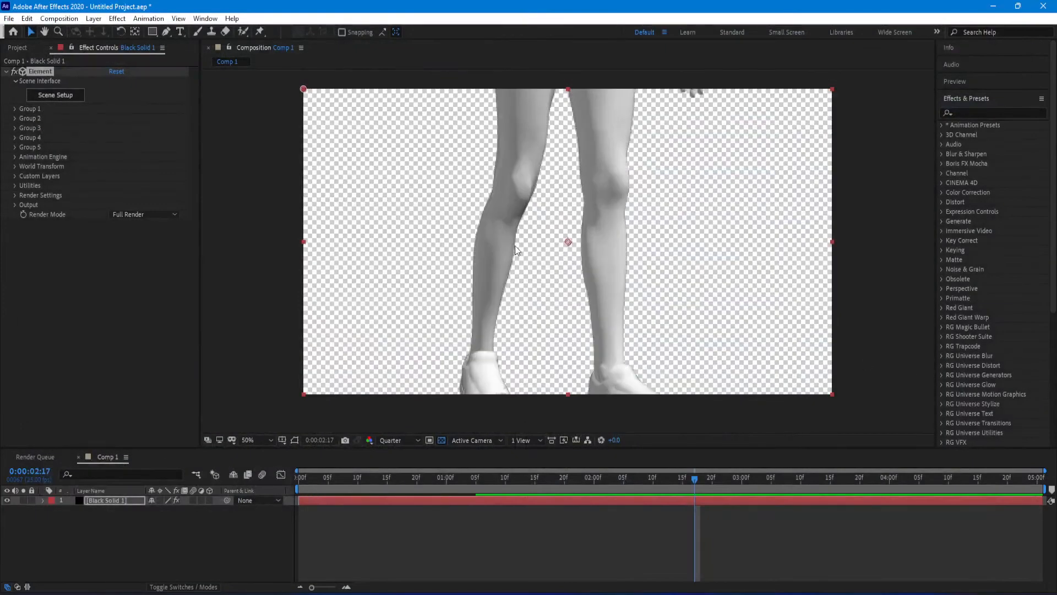
- Add a new camera layer to the composition and set the preview resolution to Full
{"action": "left_click", "coordinate": [118, 19]}
{"action": "mouse_move", "coordinate": [94, 19]}
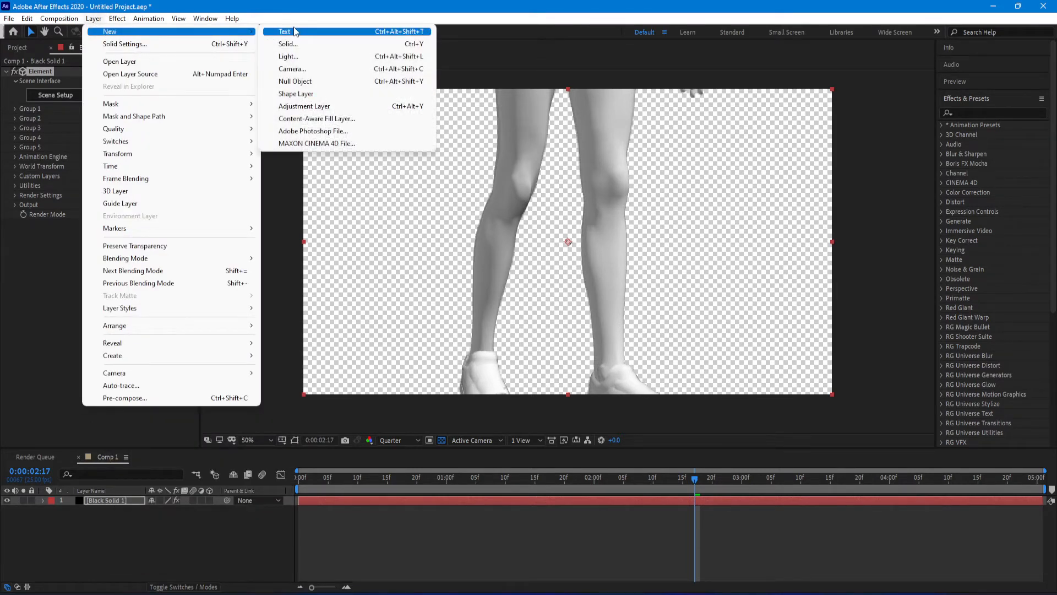
{"action": "left_click", "coordinate": [314, 70]}
{"action": "left_click", "coordinate": [891, 330]}
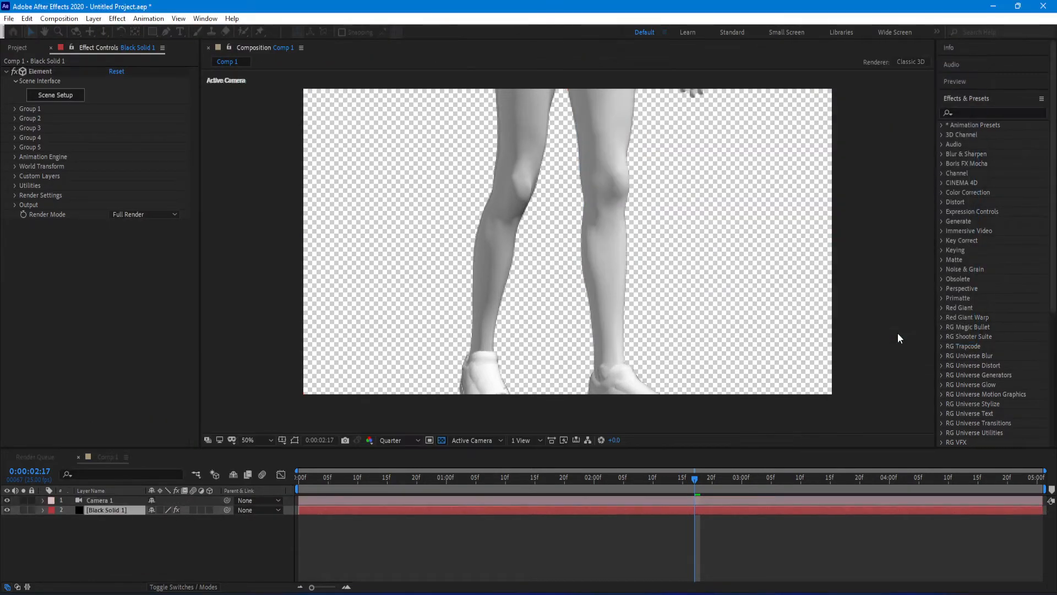
{"action": "left_click", "coordinate": [408, 440]}
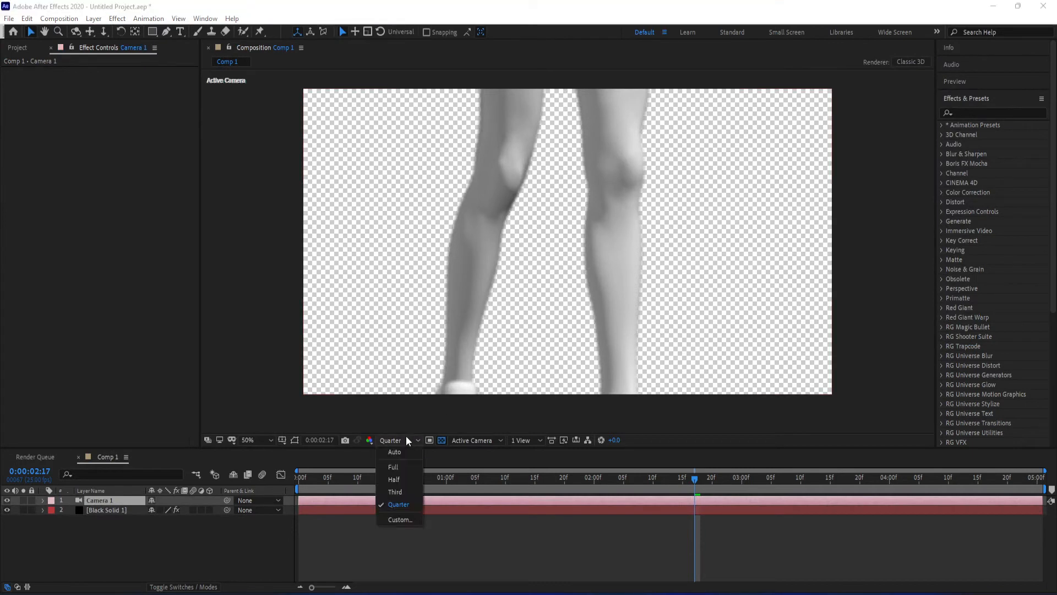
{"action": "left_click", "coordinate": [409, 468]}
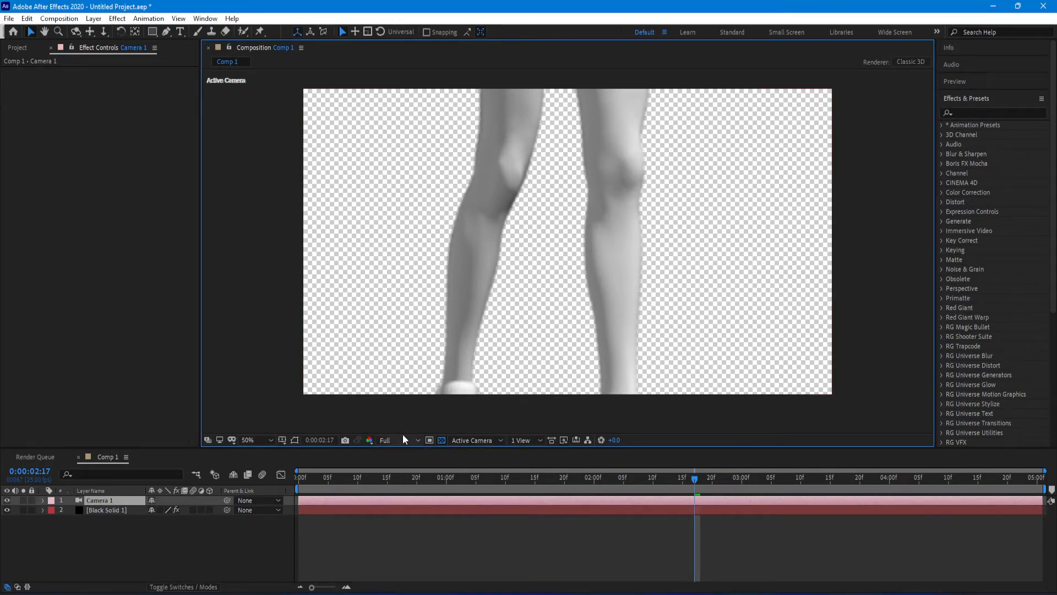
- Show the Position of Camera 1 and pull the camera back to a Z value of about -19103
{"action": "left_click", "coordinate": [109, 501]}
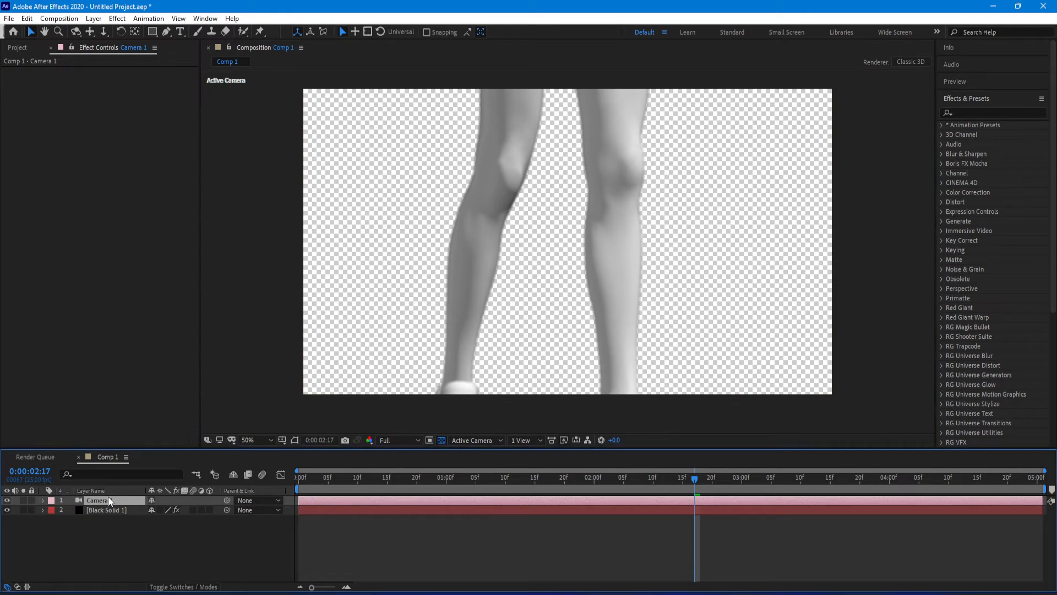
{"action": "key", "text": "p"}
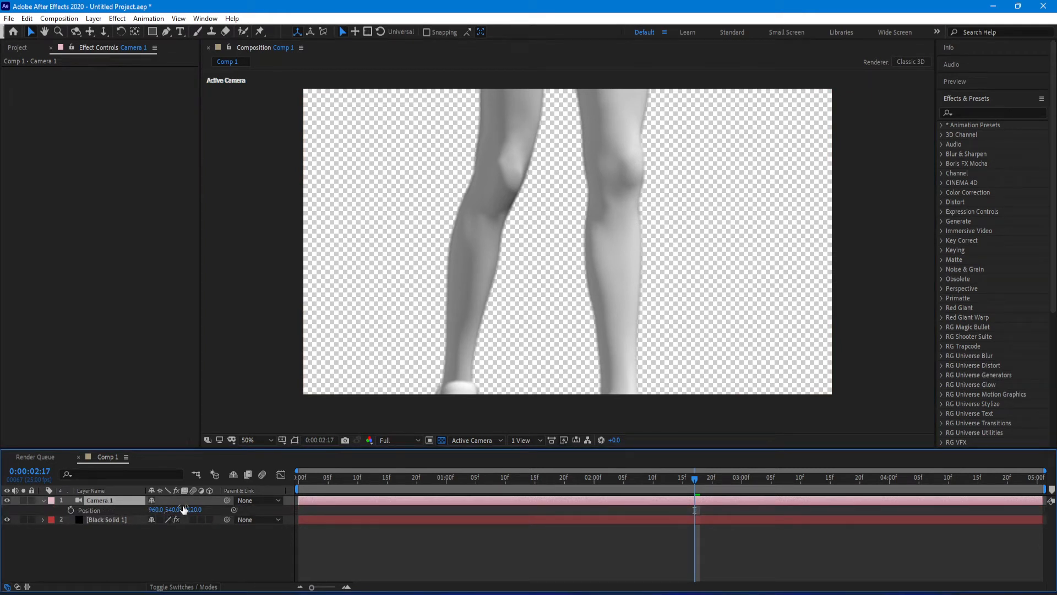
{"action": "mouse_move", "coordinate": [197, 510]}
{"action": "left_mouse_down"}
{"action": "mouse_move", "coordinate": [117, 501]}
{"action": "mouse_move", "coordinate": [70, 516]}
{"action": "mouse_move", "coordinate": [200, 523]}
{"action": "mouse_move", "coordinate": [194, 510]}
{"action": "mouse_move", "coordinate": [5, 490]}
{"action": "mouse_move", "coordinate": [112, 488]}
{"action": "mouse_move", "coordinate": [238, 543]}
{"action": "mouse_move", "coordinate": [199, 513]}
{"action": "mouse_move", "coordinate": [10, 500]}
{"action": "mouse_move", "coordinate": [49, 522]}
{"action": "mouse_move", "coordinate": [200, 512]}
{"action": "left_mouse_up"}
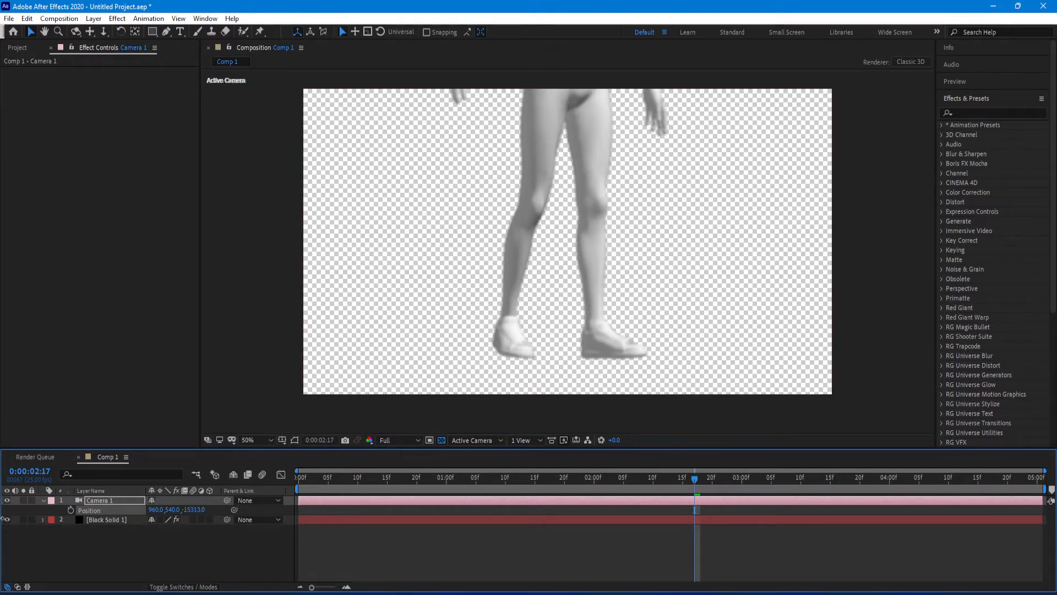
{"action": "left_click_drag", "start_coordinate": [3, 518], "coordinate": [2, 518], "text": "shift"}
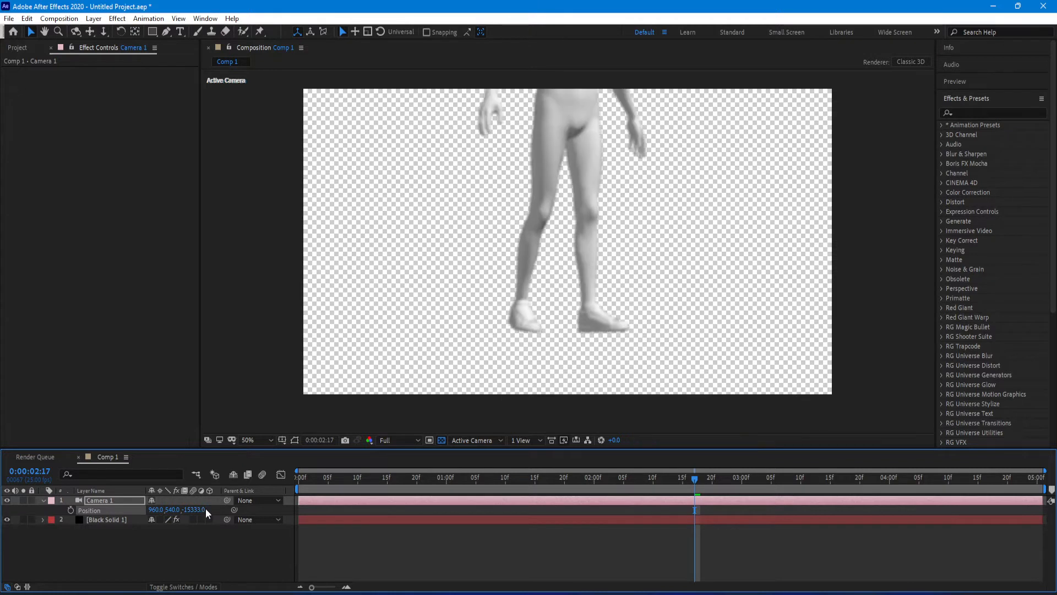
{"action": "left_click_drag", "start_coordinate": [185, 507], "coordinate": [3, 507], "text": "shift"}
{"action": "left_click_drag", "start_coordinate": [2, 507], "coordinate": [2, 513], "text": "shift"}
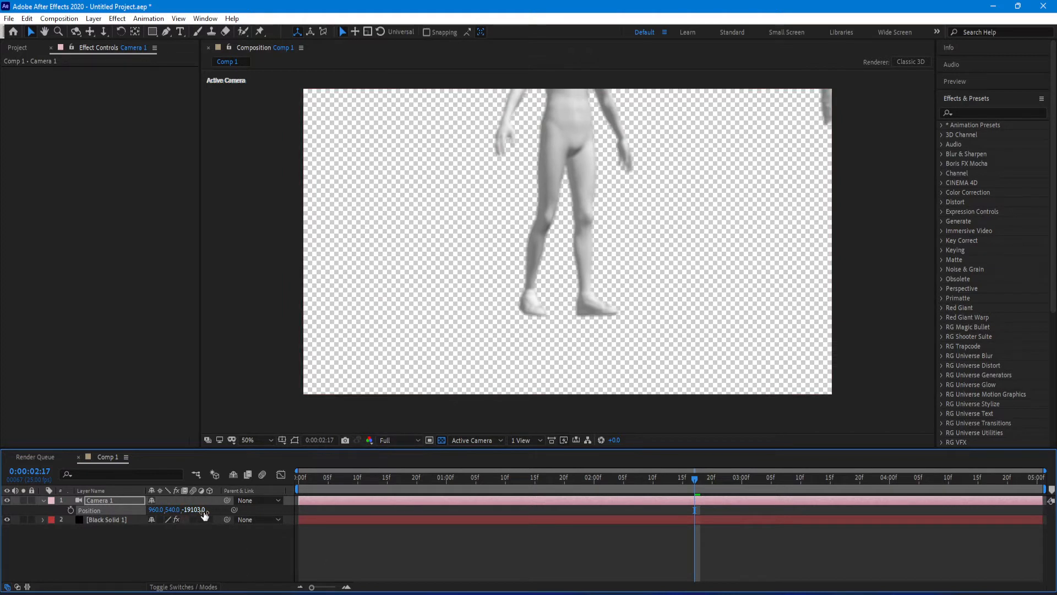
- Dolly the camera back to about -42814 in Z with the camera tools, and orbit it to view the figures from above
{"action": "left_click", "coordinate": [625, 145]}
{"action": "key", "text": "c"}
{"action": "key", "text": "c"}
{"action": "key", "text": "c"}
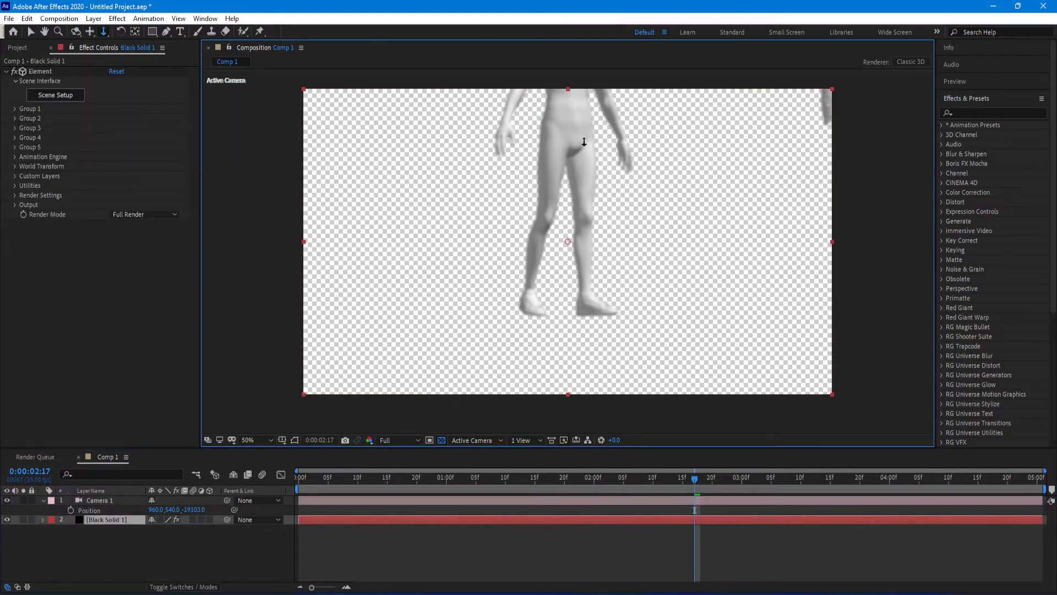
{"action": "left_click_drag", "start_coordinate": [584, 144], "coordinate": [595, 521]}
{"action": "left_click_drag", "start_coordinate": [550, 98], "coordinate": [572, 473]}
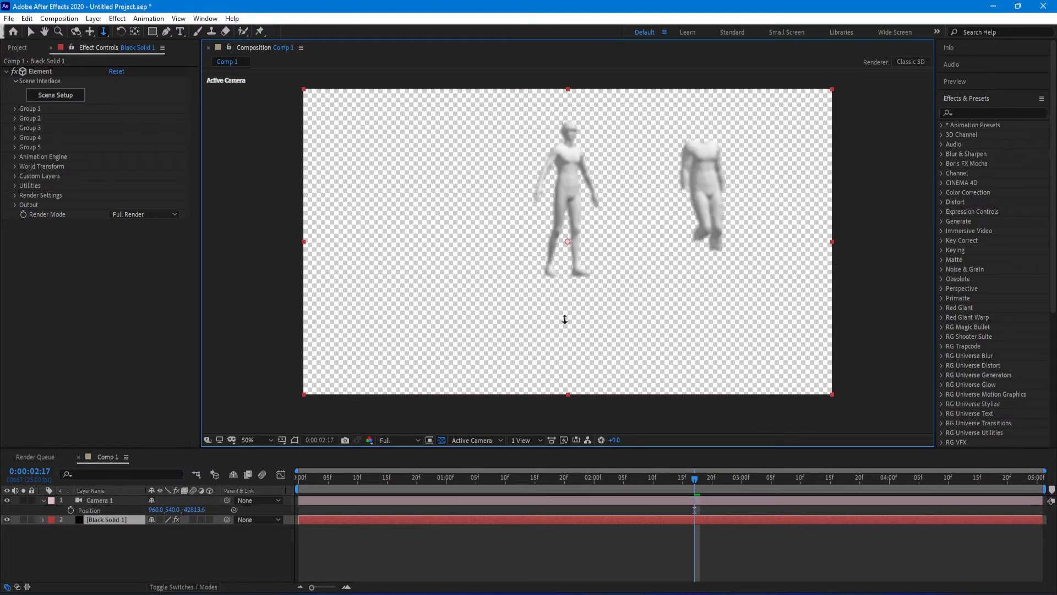
{"action": "key", "text": "c"}
{"action": "left_click_drag", "start_coordinate": [556, 264], "coordinate": [675, 403]}
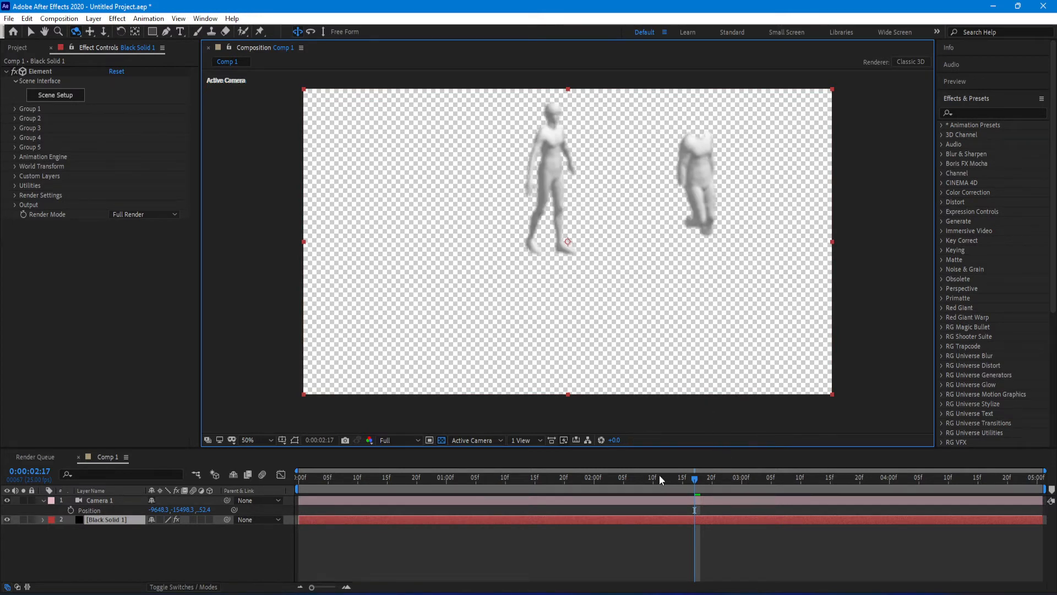
- Scrub through several times in the composition to check how the imported OBJ sequence animates
{"action": "left_click_drag", "start_coordinate": [659, 476], "coordinate": [486, 482]}
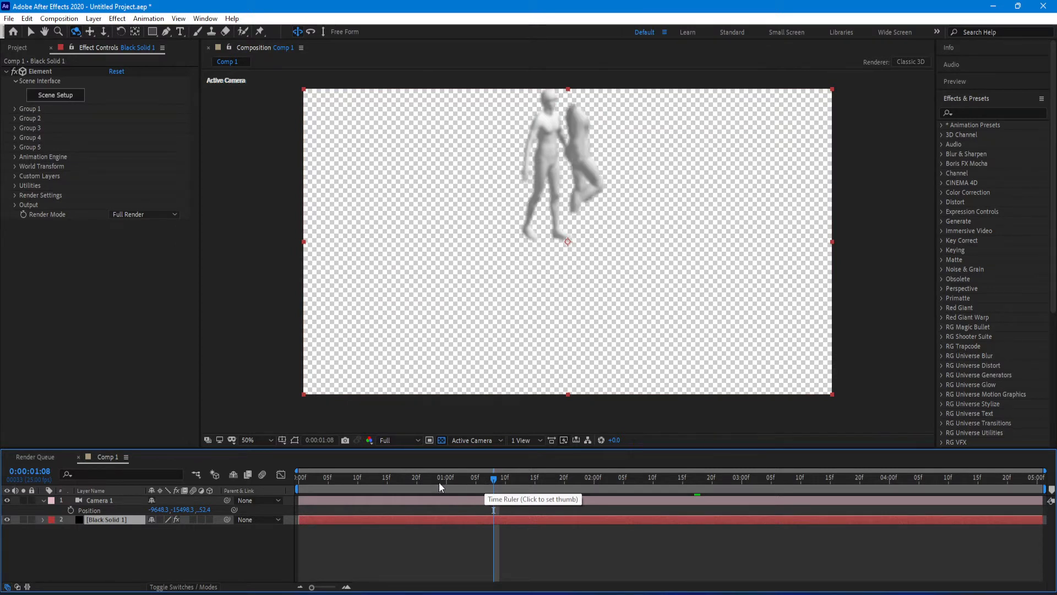
{"action": "left_click", "coordinate": [511, 477]}
{"action": "left_click", "coordinate": [613, 484]}
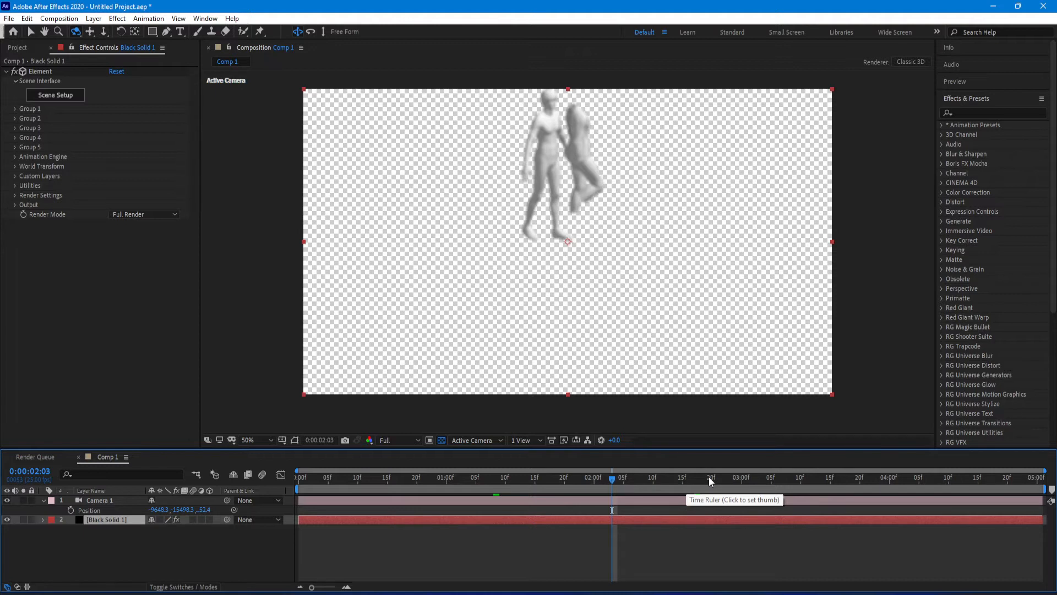
{"action": "left_click", "coordinate": [708, 482]}
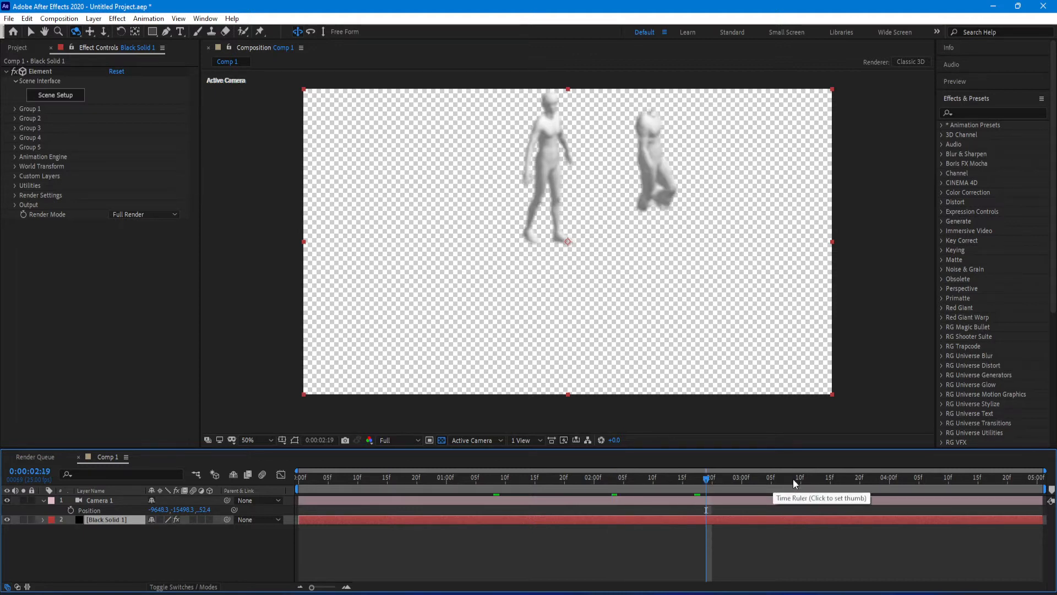
{"action": "left_click", "coordinate": [794, 479]}
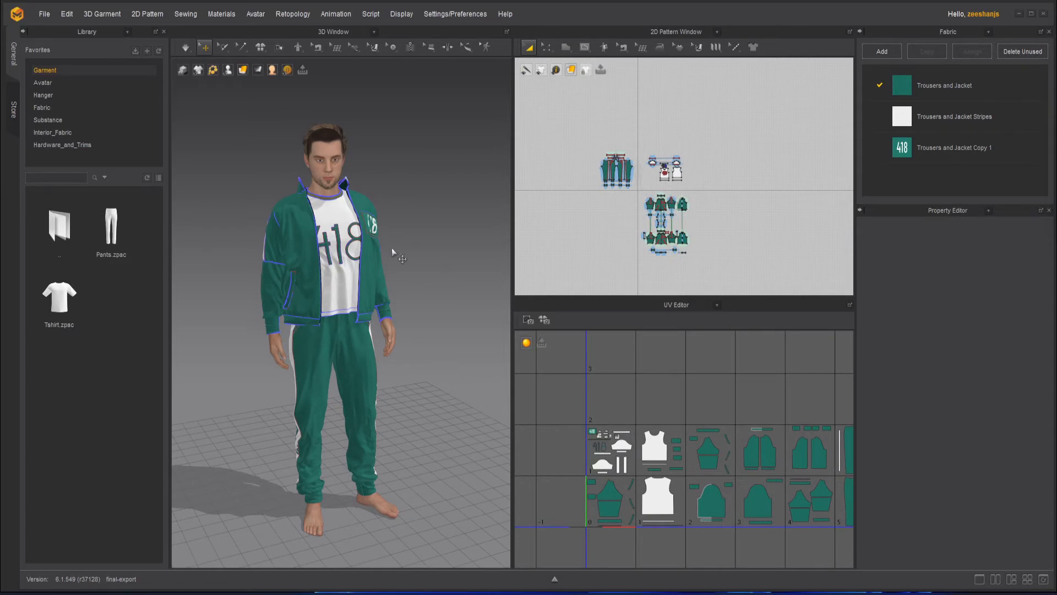
- Switch to the final-export project in Marvelous Designer, frame all UV tiles, and review the Bake Textures and UV Snapshot options without saving
{"action": "mouse_move", "coordinate": [452, 234]}
{"action": "right_mouse_down"}
{"action": "mouse_move", "coordinate": [379, 211]}
{"action": "mouse_move", "coordinate": [444, 218]}
{"action": "right_mouse_up"}
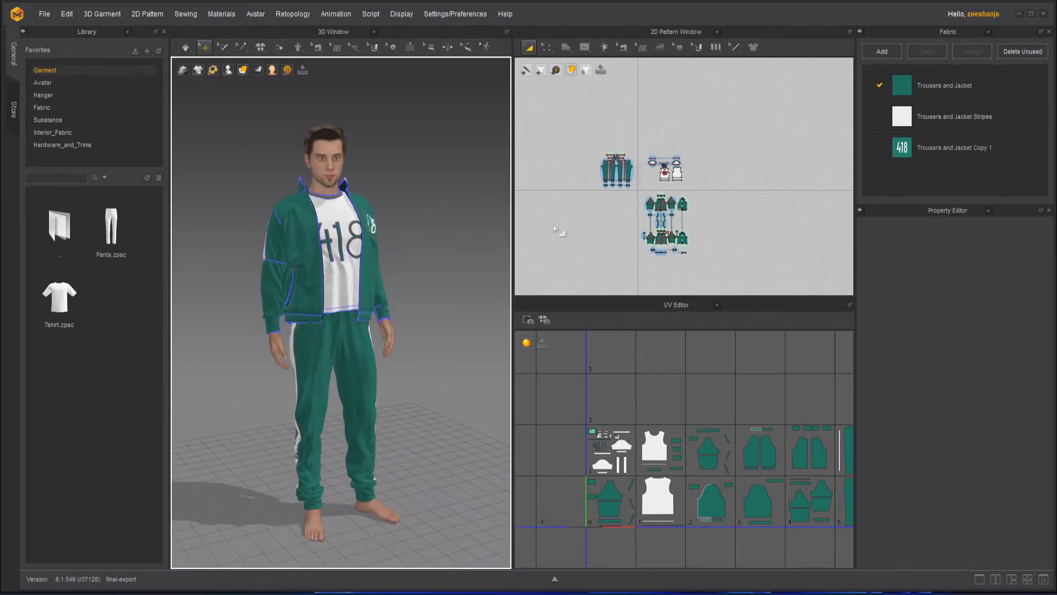
{"action": "scroll", "coordinate": [660, 428], "scroll_direction": "down", "scroll_amount": 3}
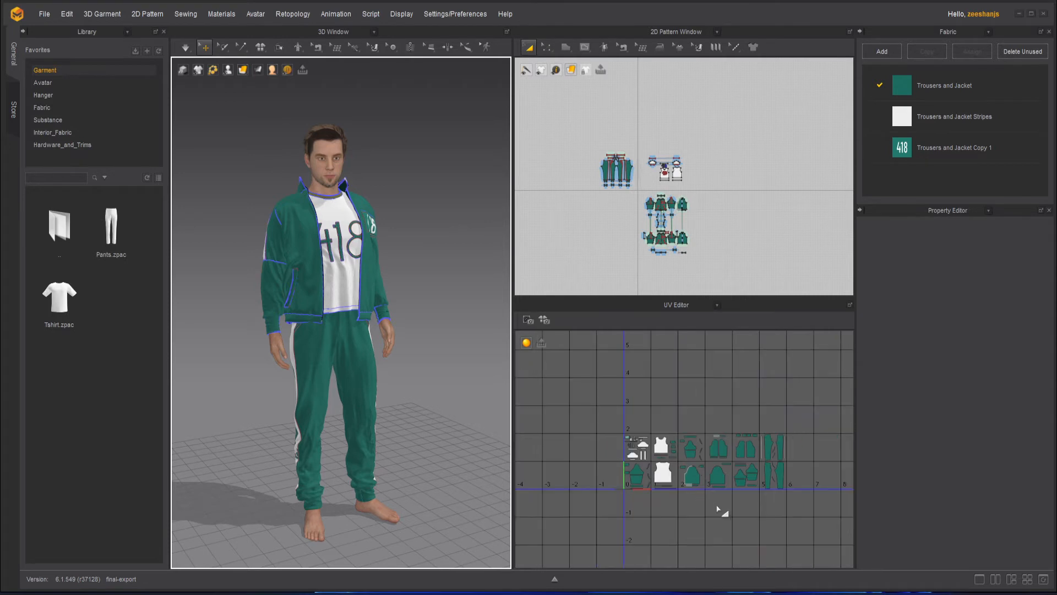
{"action": "scroll", "coordinate": [699, 488], "scroll_direction": "up", "scroll_amount": 2}
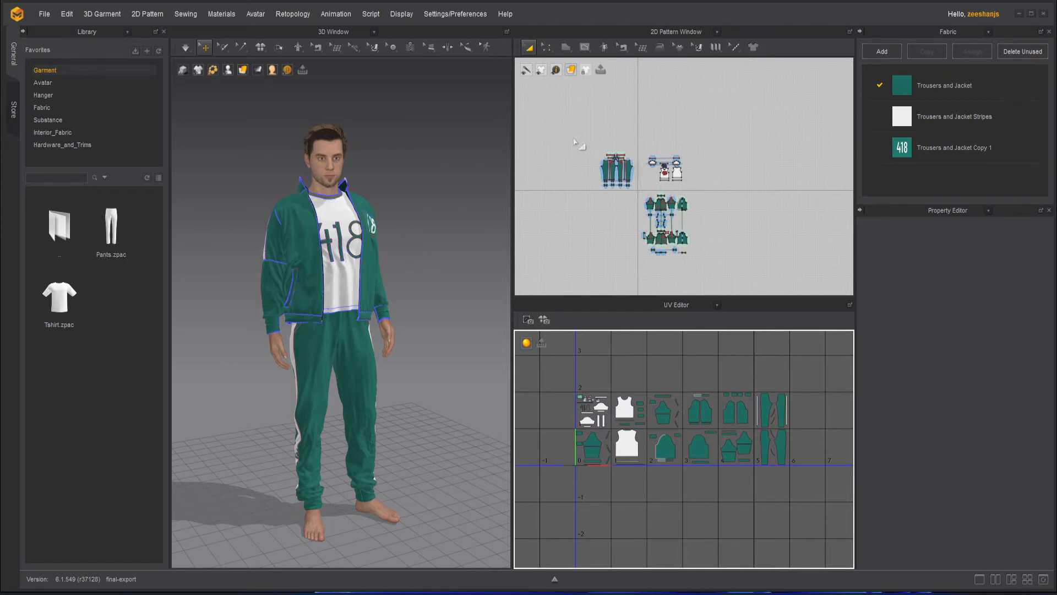
{"action": "left_click", "coordinate": [547, 321]}
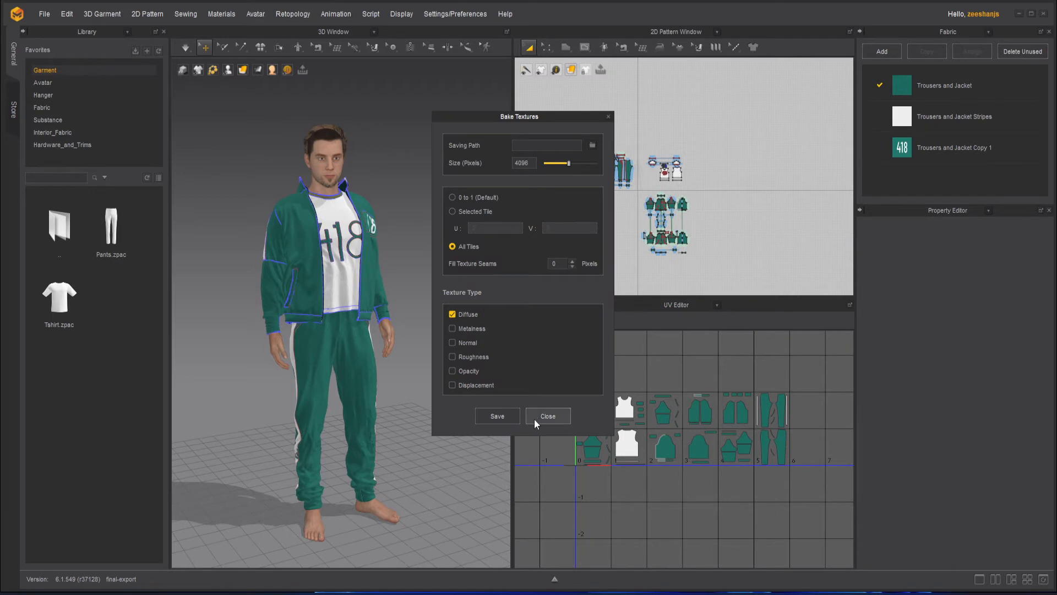
{"action": "left_click", "coordinate": [534, 418]}
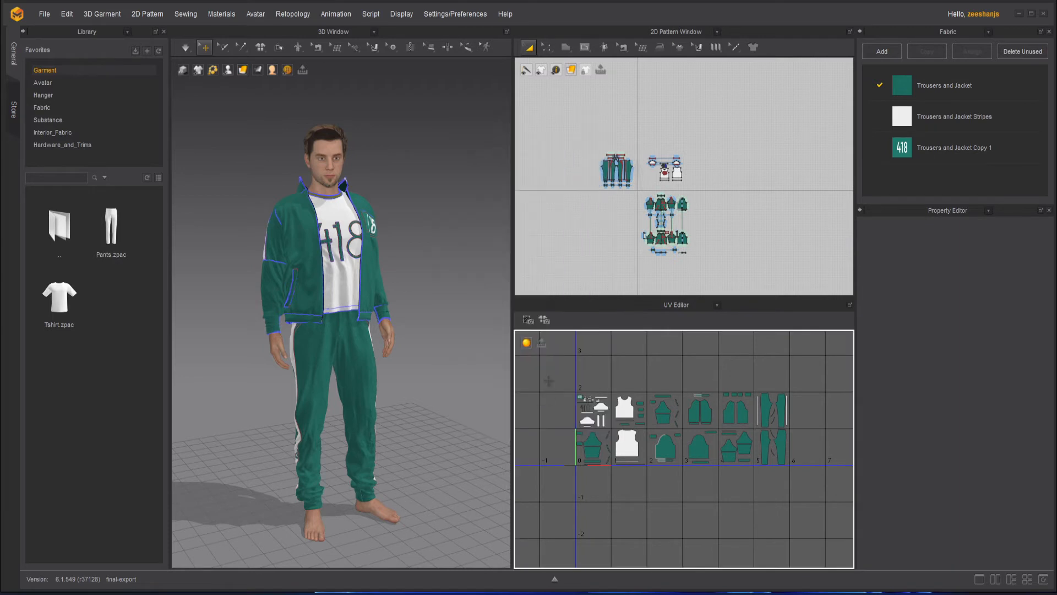
{"action": "left_click", "coordinate": [529, 321]}
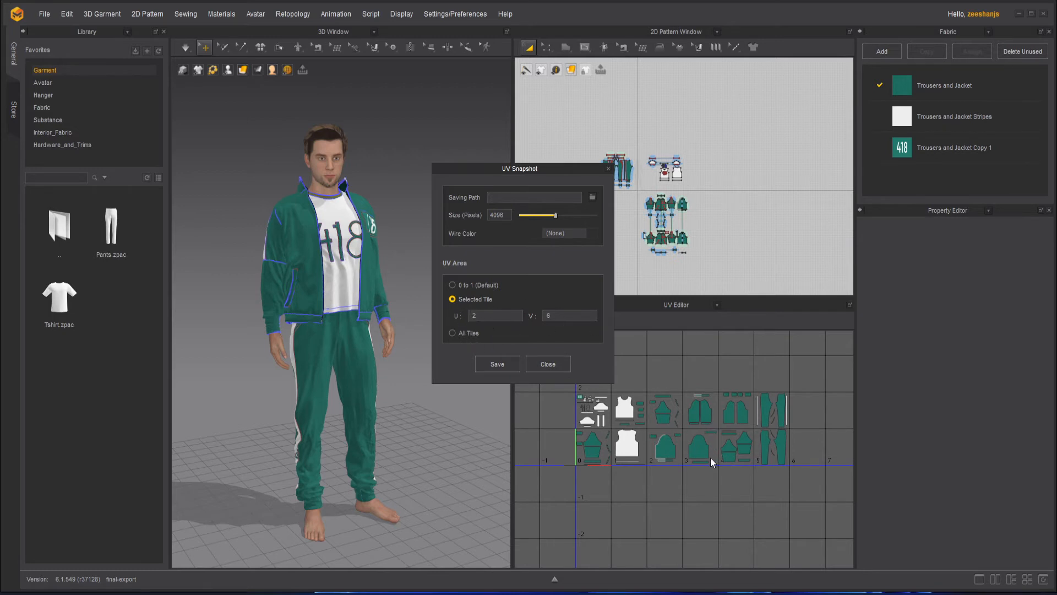
{"action": "left_click", "coordinate": [549, 365]}
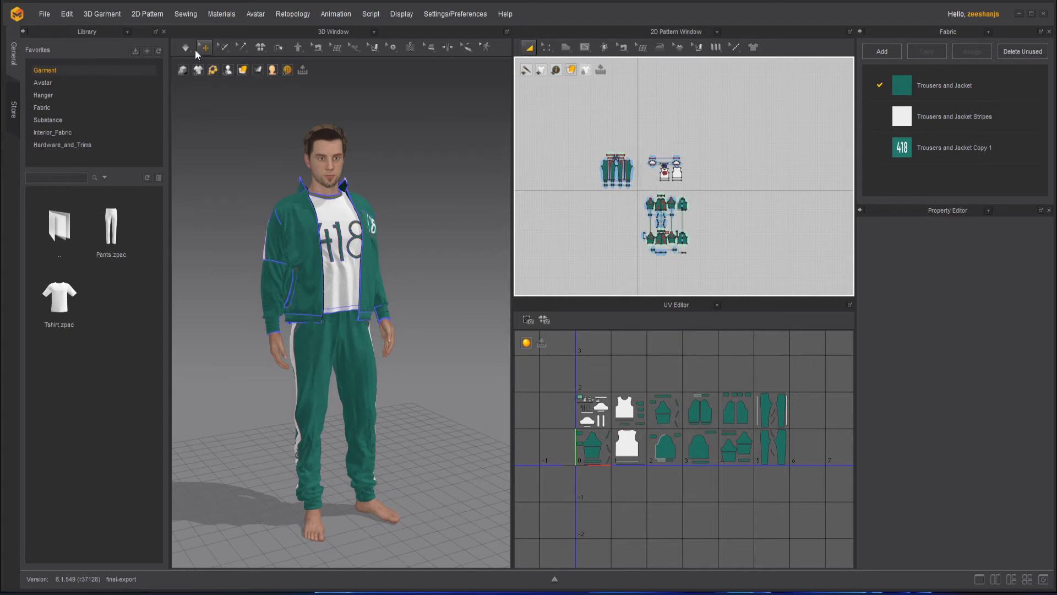
- Select all garment patterns and start an OBJ (Selected) export saved as xxx in the avatar7 folder
{"action": "key", "text": "ctrl+a"}
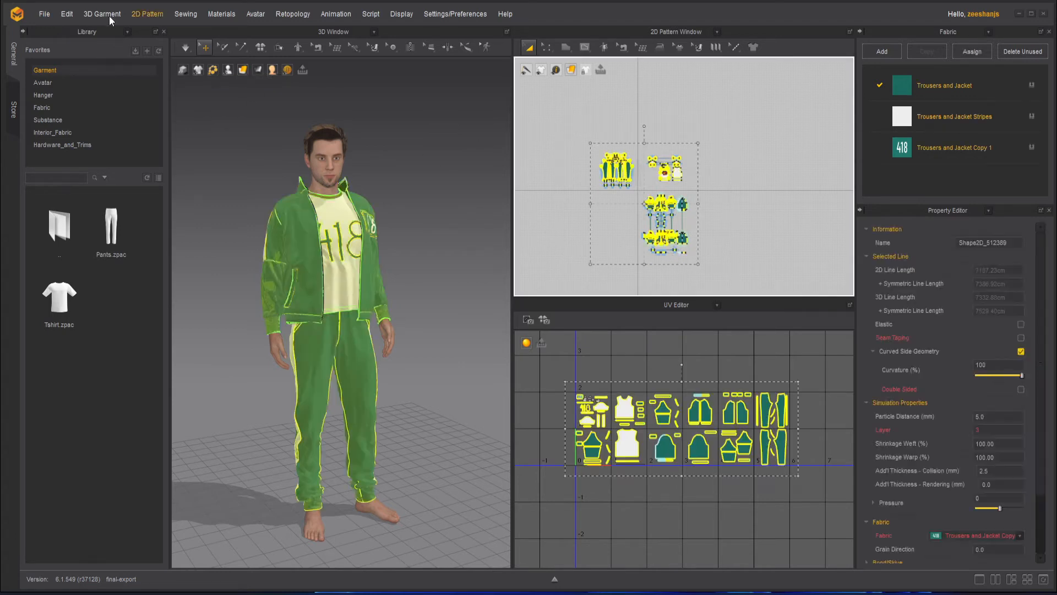
{"action": "left_click", "coordinate": [64, 15]}
{"action": "mouse_move", "coordinate": [47, 14]}
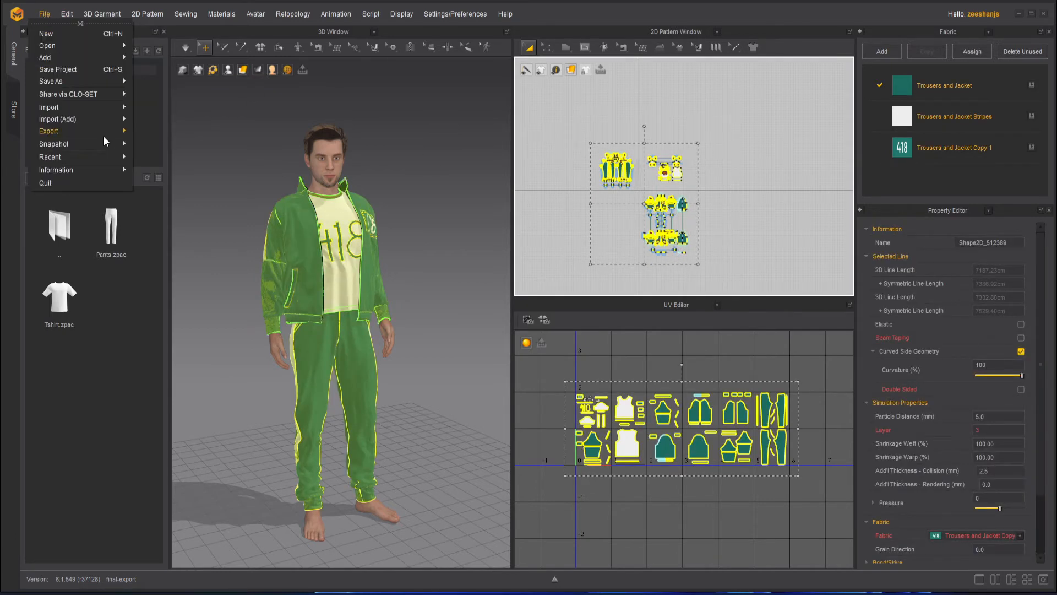
{"action": "mouse_move", "coordinate": [102, 133]}
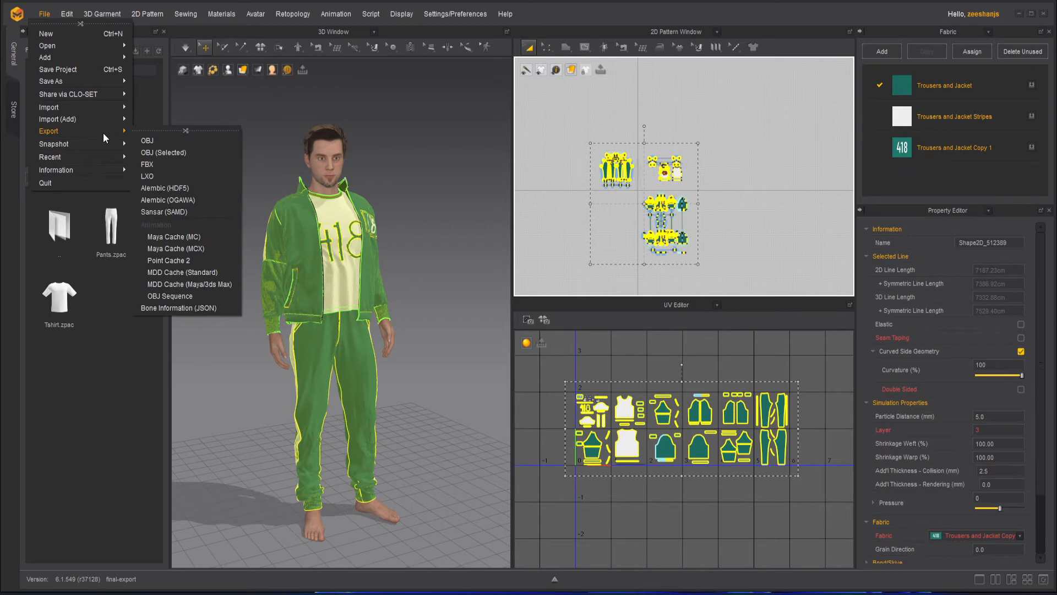
{"action": "left_click", "coordinate": [200, 153]}
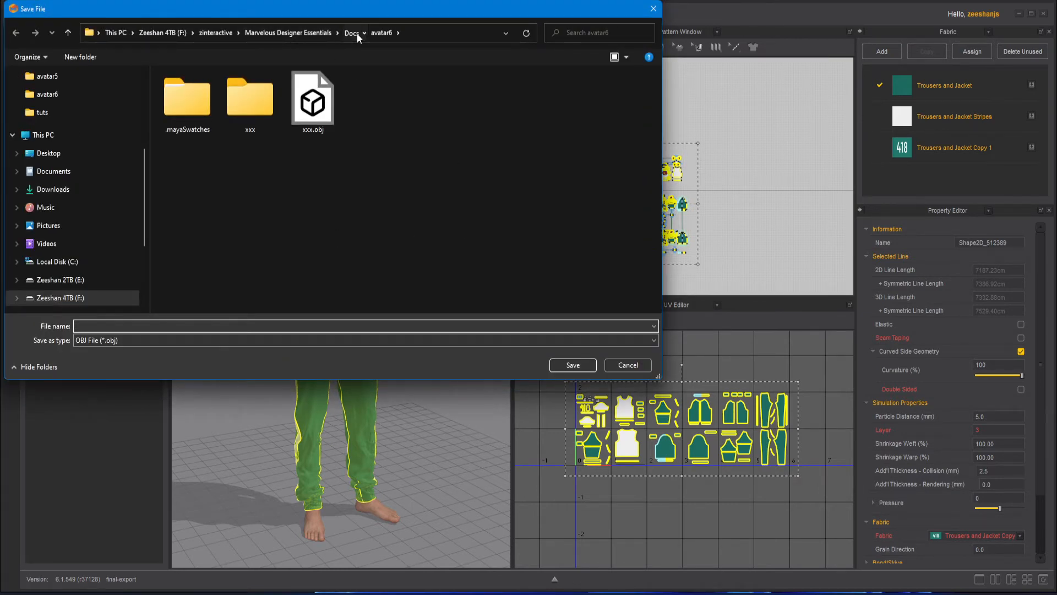
{"action": "left_click", "coordinate": [356, 33]}
{"action": "double_click", "coordinate": [559, 103]}
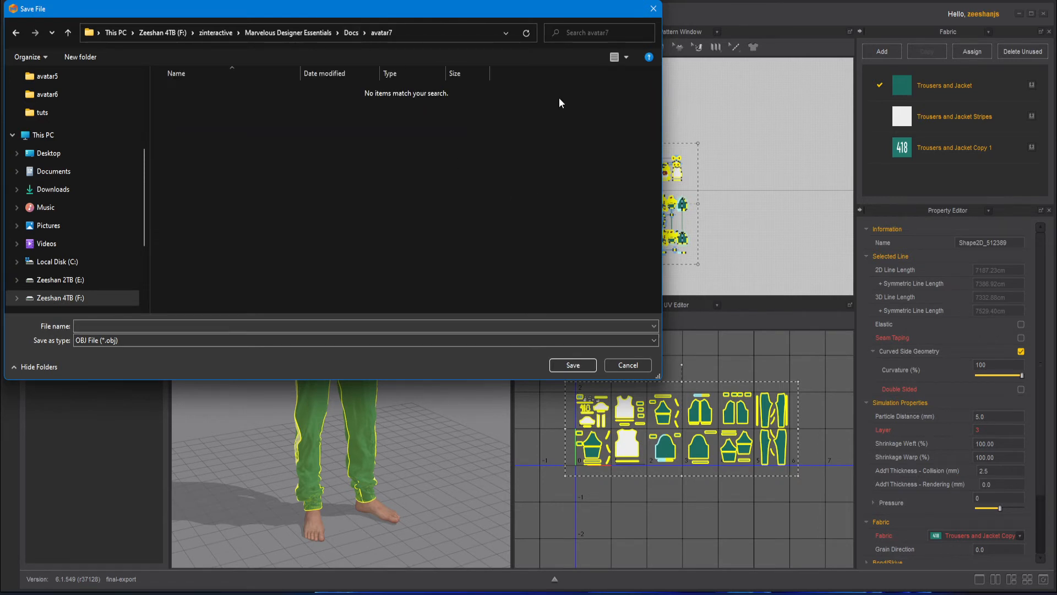
{"action": "left_click", "coordinate": [282, 326]}
{"action": "type", "text": "xxx"}
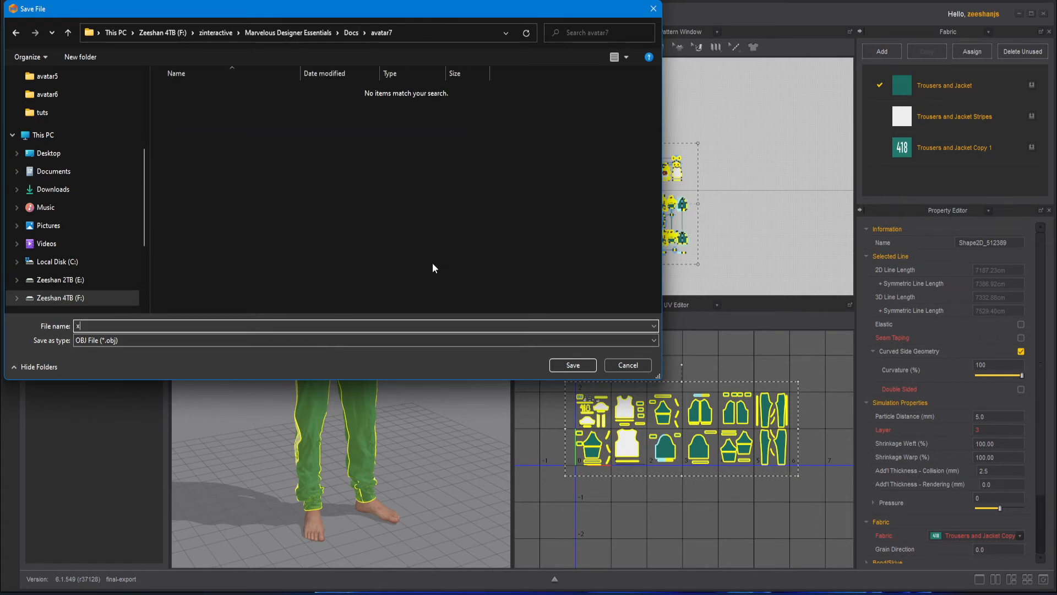
{"action": "left_click", "coordinate": [564, 365]}
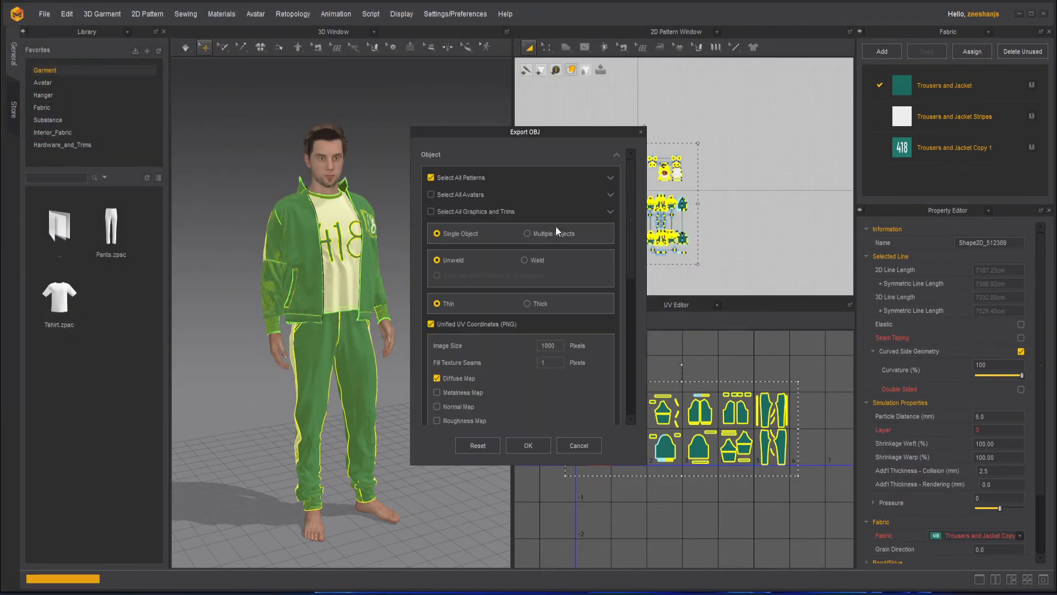
- Set the OBJ export to Weld with Unified UV Coordinates and a diffuse map, and run the export
{"action": "left_click_drag", "start_coordinate": [630, 216], "coordinate": [629, 204]}
{"action": "scroll", "coordinate": [629, 206], "scroll_direction": "down", "scroll_amount": 1}
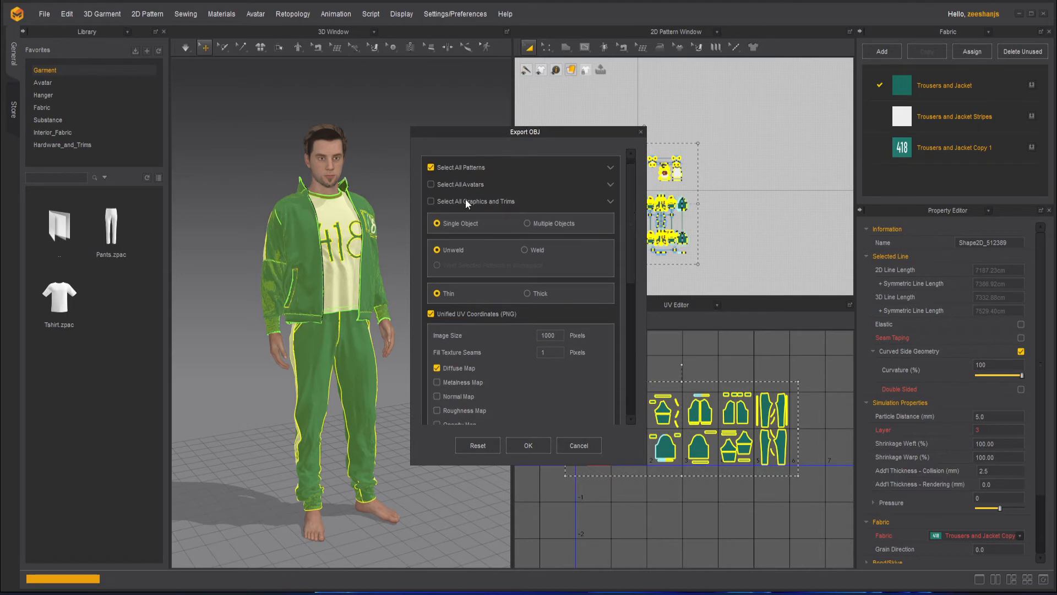
{"action": "left_click", "coordinate": [525, 250]}
{"action": "mouse_move", "coordinate": [629, 253]}
{"action": "left_mouse_down"}
{"action": "mouse_move", "coordinate": [634, 400]}
{"action": "mouse_move", "coordinate": [628, 267]}
{"action": "left_mouse_up"}
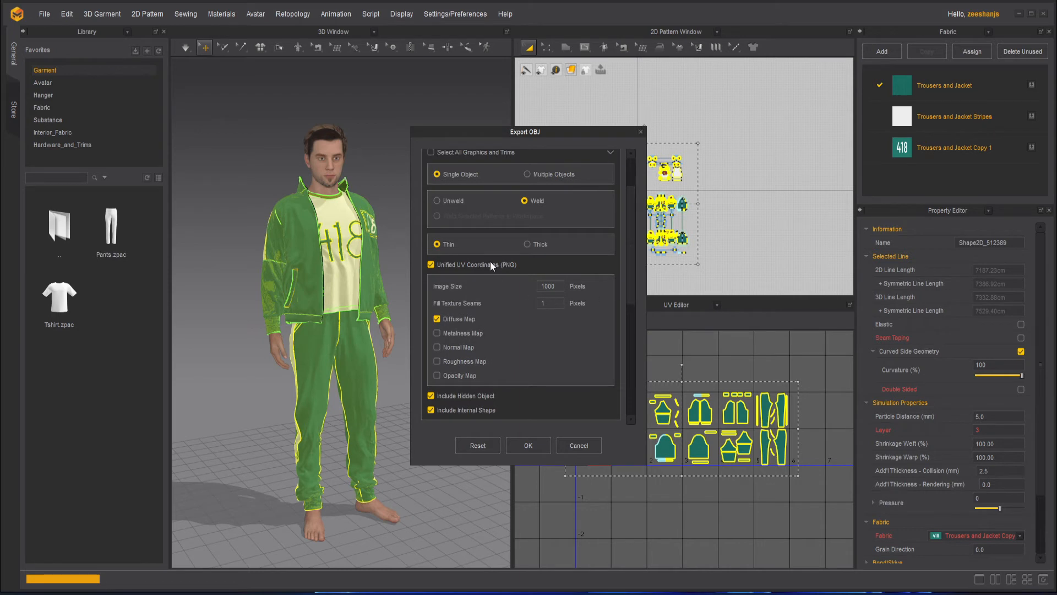
{"action": "left_click", "coordinate": [527, 438]}
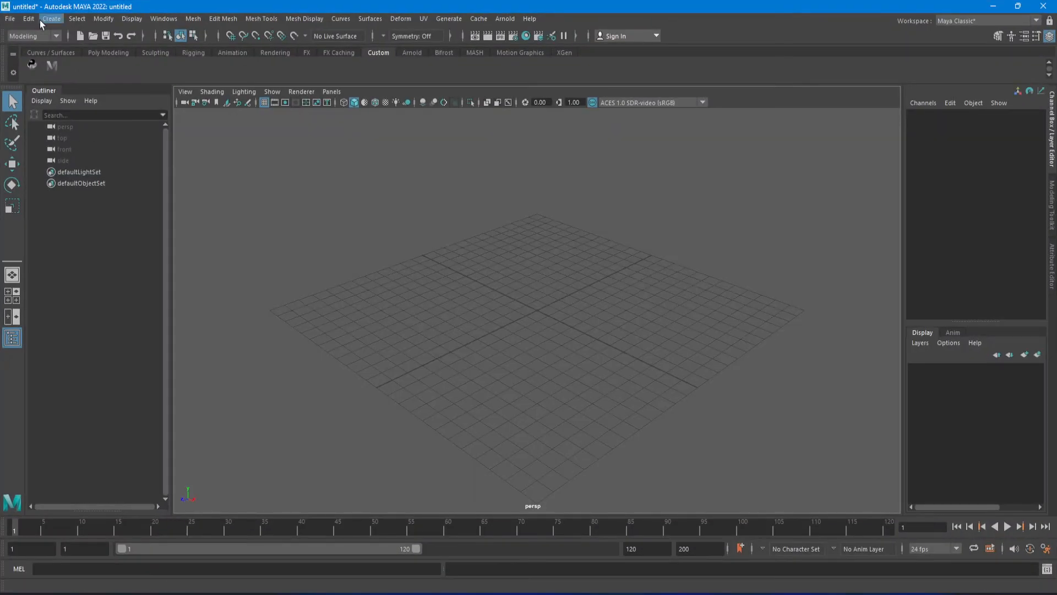
- Switch to Maya and import xxx.obj from the avatar7 folder
{"action": "left_click", "coordinate": [8, 19]}
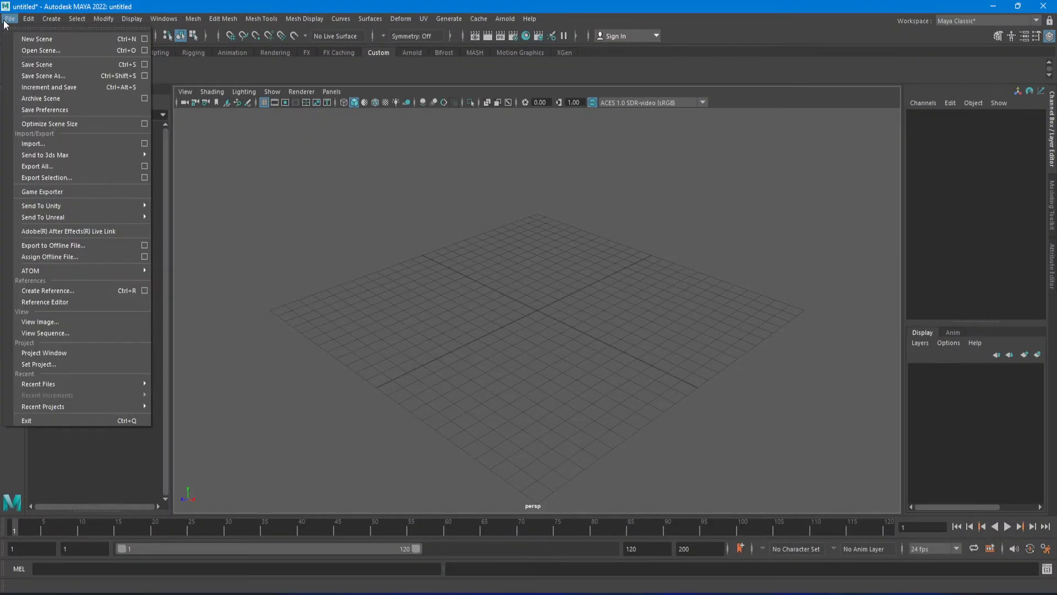
{"action": "left_click", "coordinate": [71, 142]}
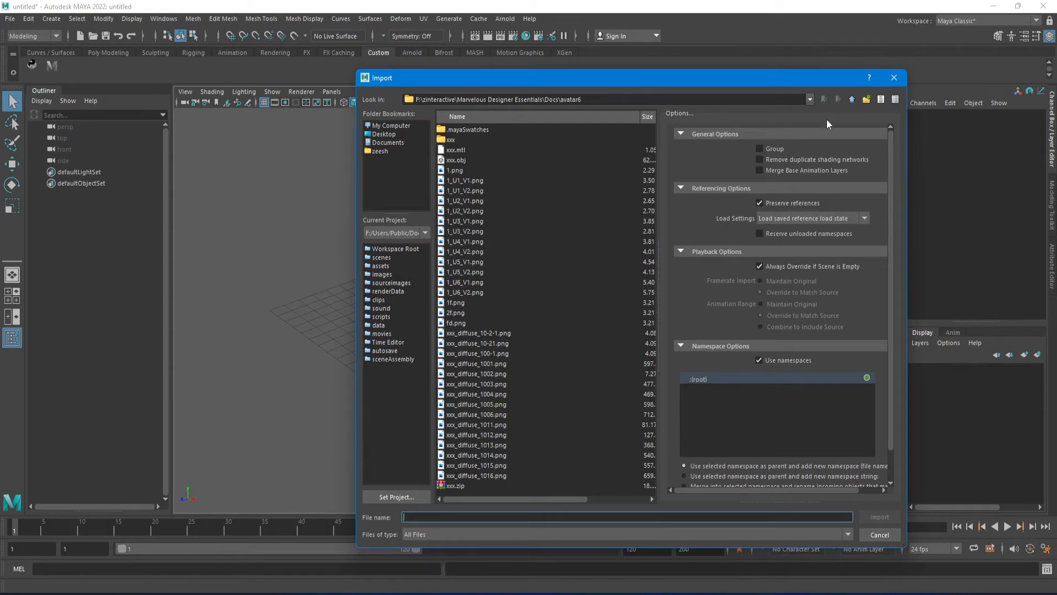
{"action": "left_click", "coordinate": [850, 101]}
{"action": "double_click", "coordinate": [466, 192]}
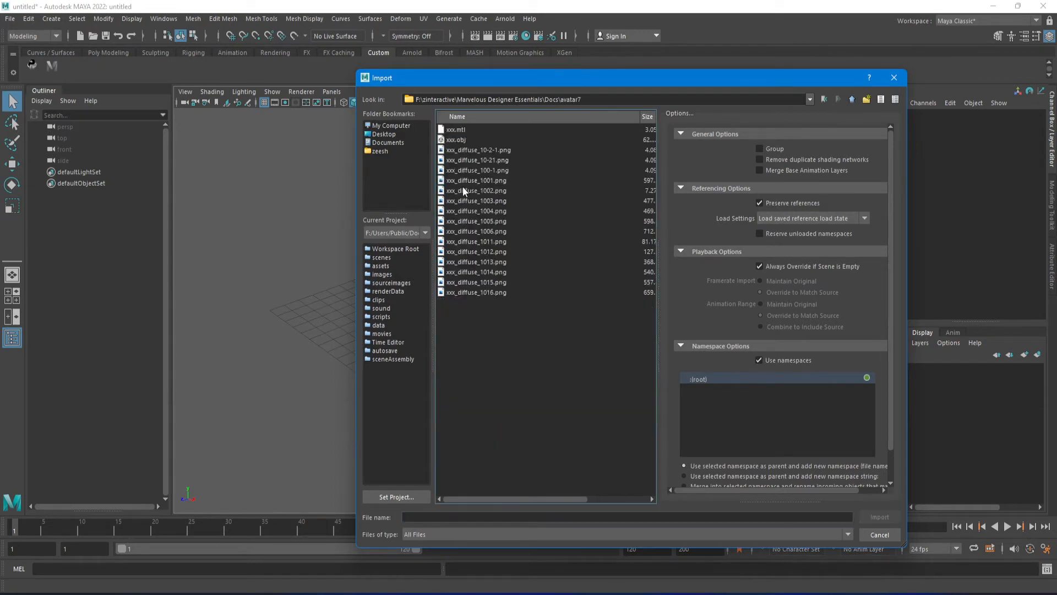
{"action": "left_click", "coordinate": [464, 140]}
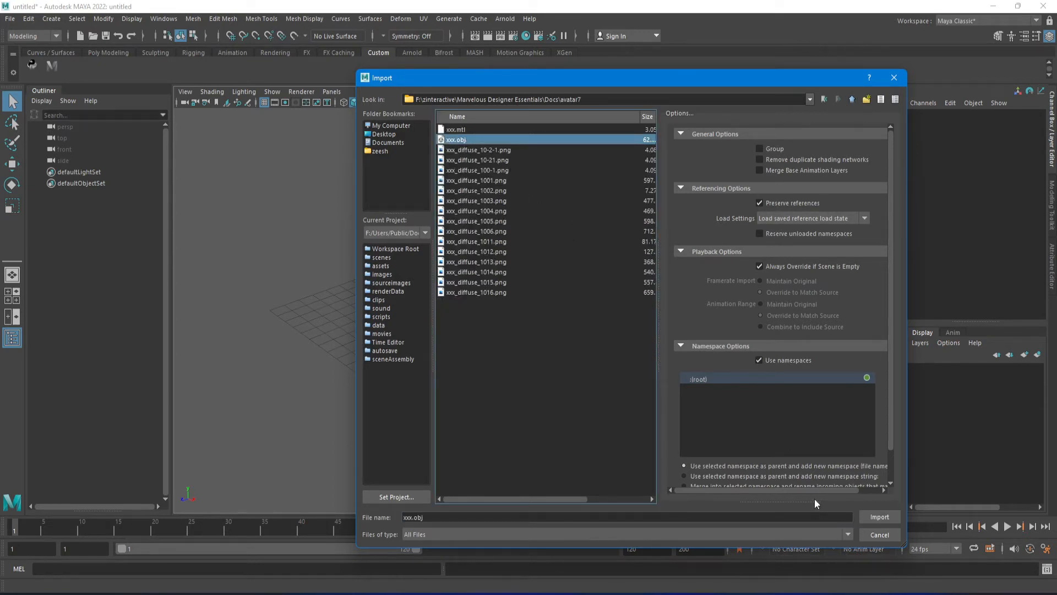
{"action": "left_click", "coordinate": [880, 517]}
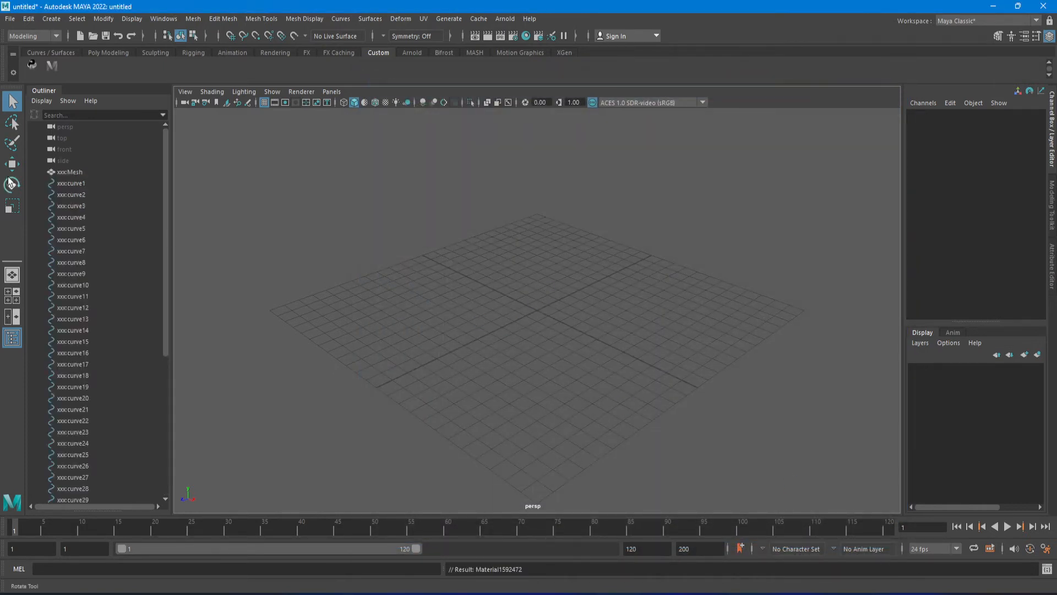
- Frame the imported garment mesh in the perspective view and turn on textured display
{"action": "left_click", "coordinate": [80, 174]}
{"action": "key", "text": "f"}
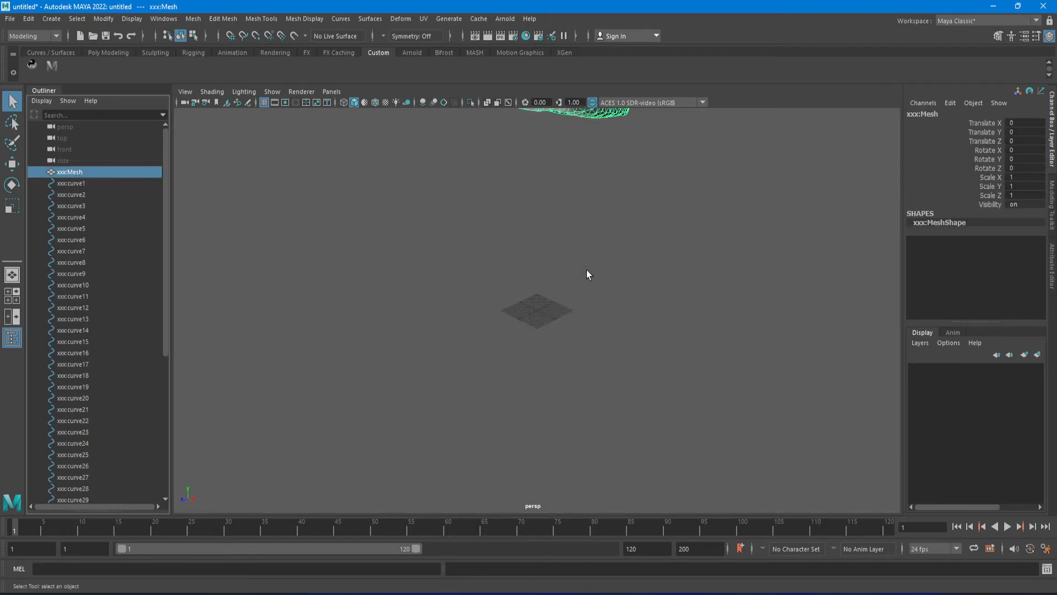
{"action": "mouse_move", "coordinate": [552, 322]}
{"action": "left_mouse_down", "text": "alt"}
{"action": "mouse_move", "coordinate": [560, 336]}
{"action": "mouse_move", "coordinate": [589, 322]}
{"action": "left_mouse_up", "text": "alt"}
{"action": "middle_click_drag", "start_coordinate": [590, 259], "coordinate": [581, 374], "text": "alt"}
{"action": "scroll", "coordinate": [586, 292], "scroll_direction": "up", "scroll_amount": 5}
{"action": "left_click", "coordinate": [657, 249]}
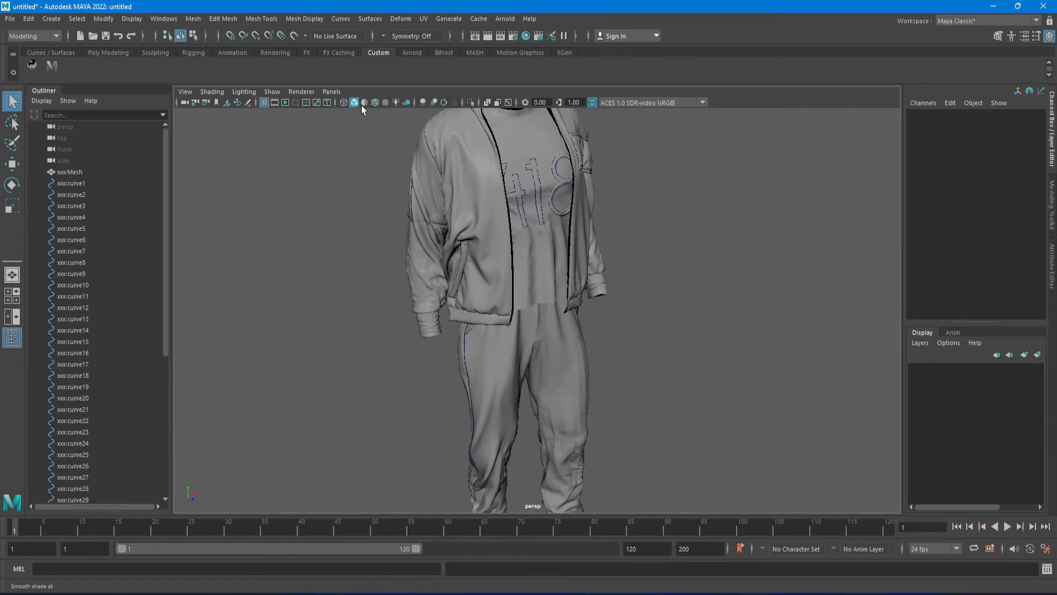
{"action": "left_click", "coordinate": [386, 102]}
{"action": "left_click_drag", "start_coordinate": [683, 257], "coordinate": [634, 237], "text": "alt"}
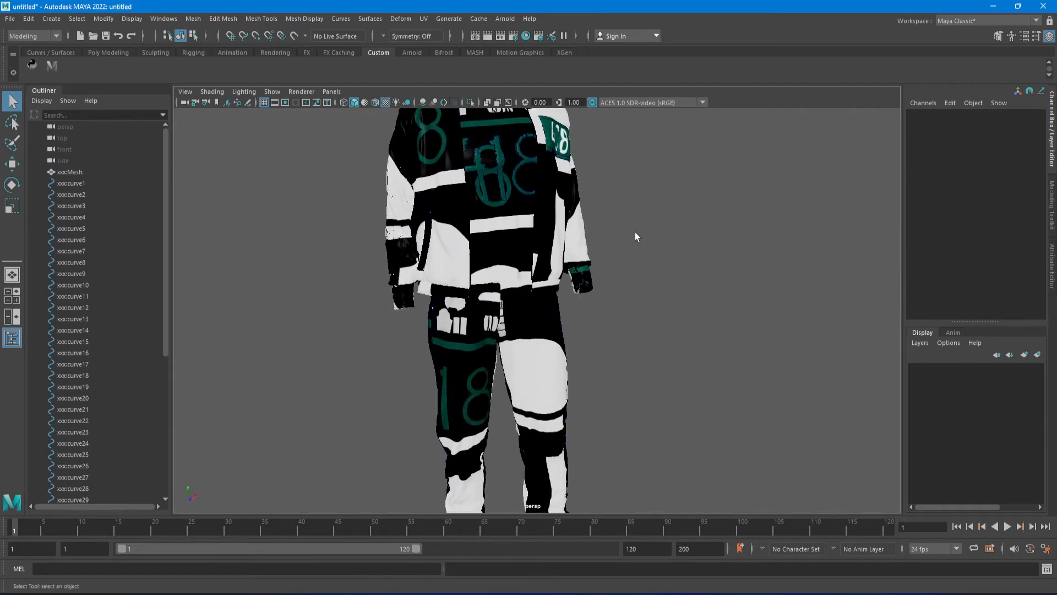
{"action": "scroll", "coordinate": [635, 238], "scroll_direction": "down", "scroll_amount": 5}
{"action": "left_click_drag", "start_coordinate": [523, 230], "coordinate": [566, 257], "text": "alt"}
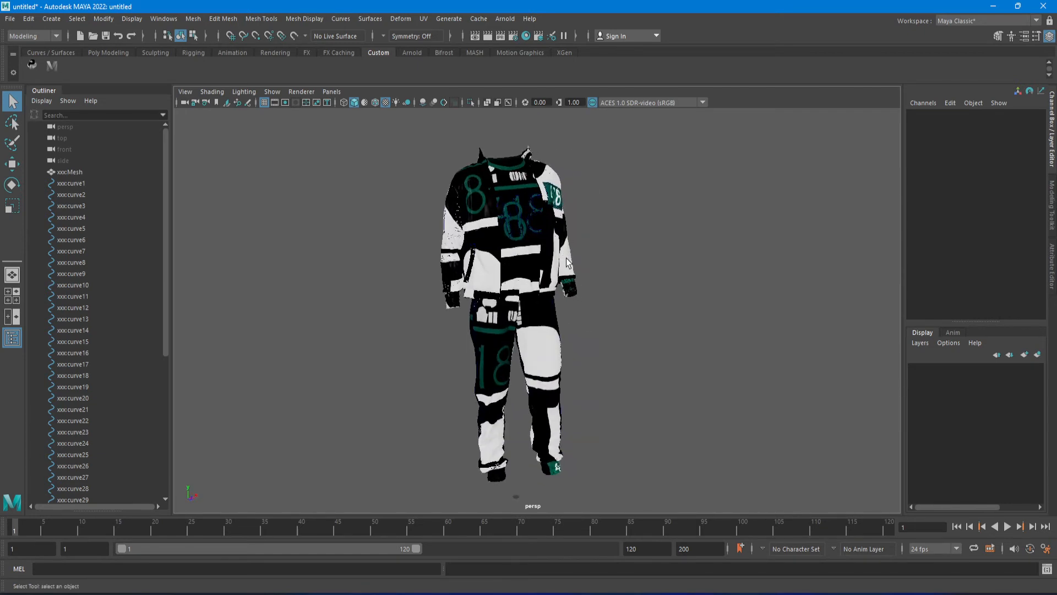
- Delete all the imported curves from the scene, keeping only the garment mesh
{"action": "left_click", "coordinate": [89, 183]}
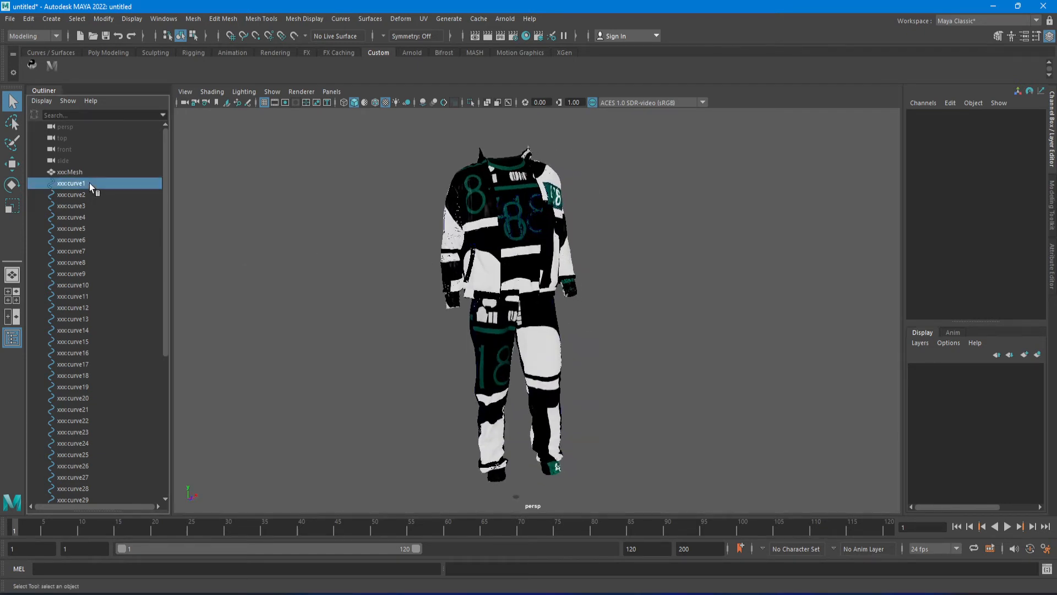
{"action": "scroll", "coordinate": [134, 287], "scroll_direction": "down", "scroll_amount": 7}
{"action": "left_click", "coordinate": [126, 464], "text": "shift"}
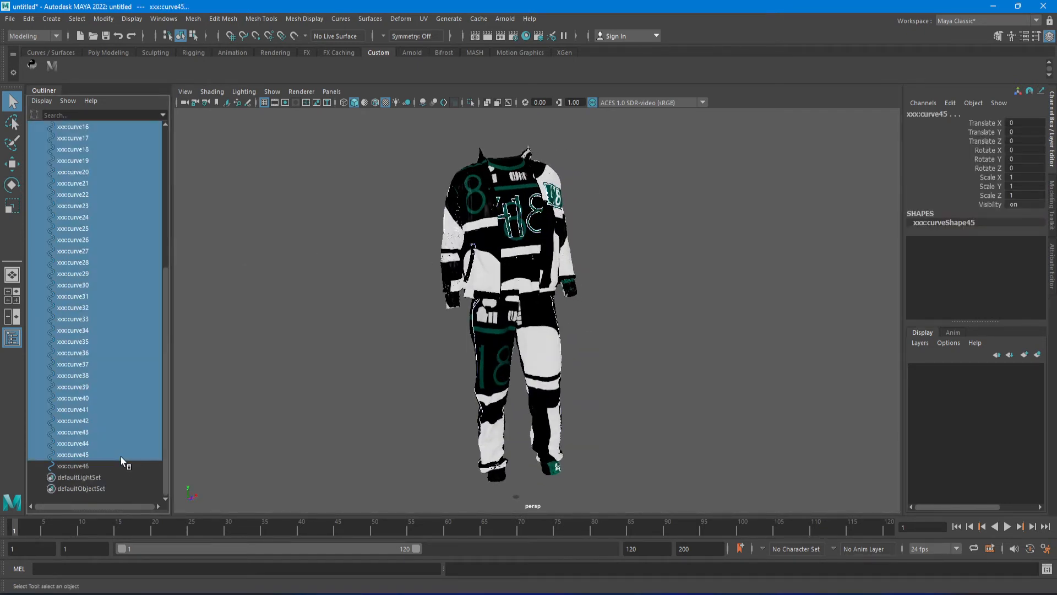
{"action": "key", "text": "Delete"}
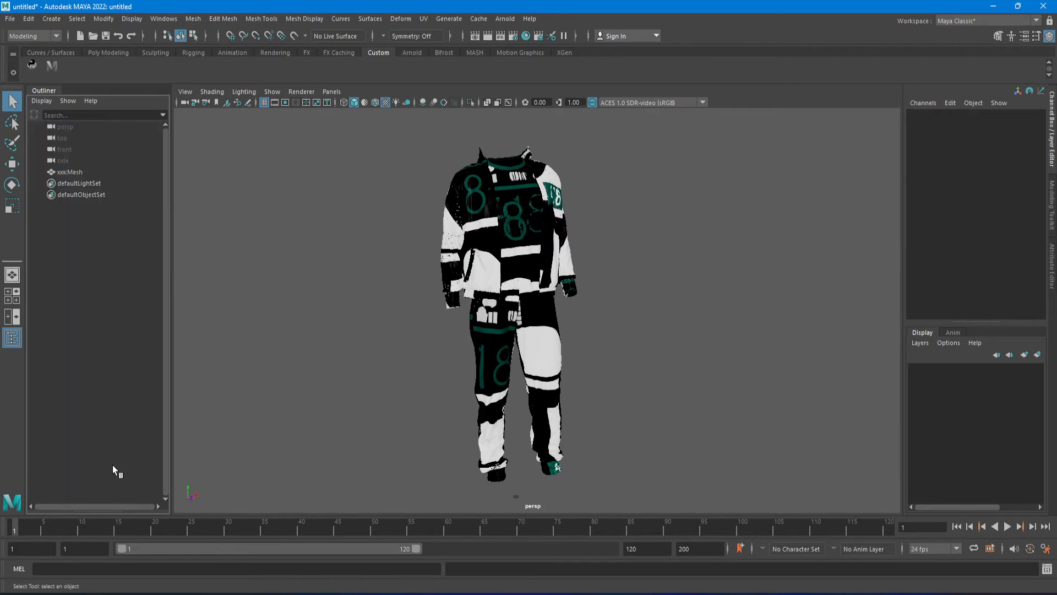
- Open the garment mesh in the UV Editor, close the UV Toolkit, hide the texture image and inspect the UV tiles
{"action": "left_click", "coordinate": [70, 172]}
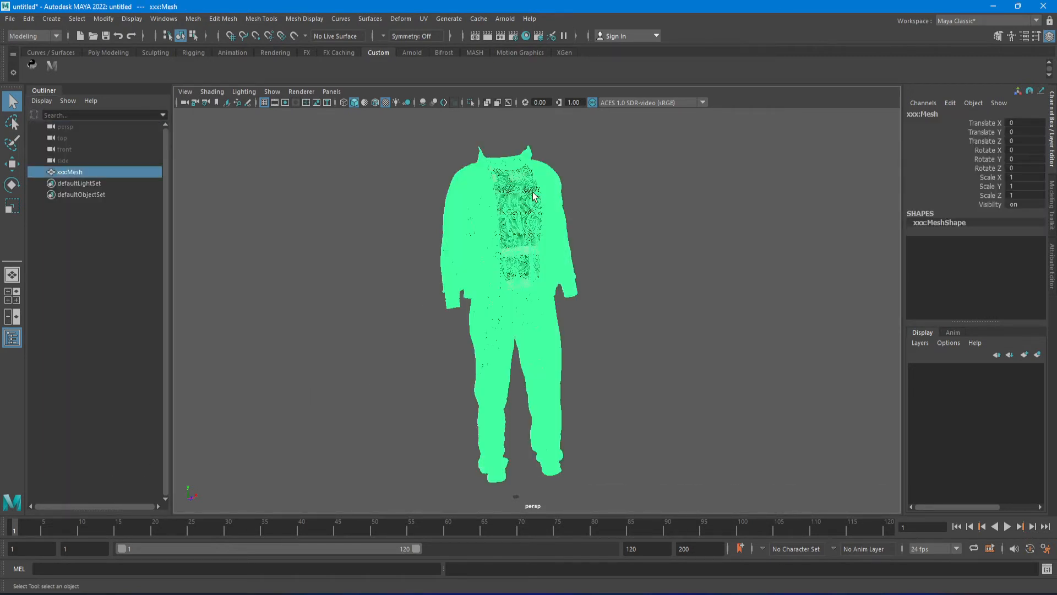
{"action": "left_click", "coordinate": [424, 18]}
{"action": "left_click", "coordinate": [468, 39]}
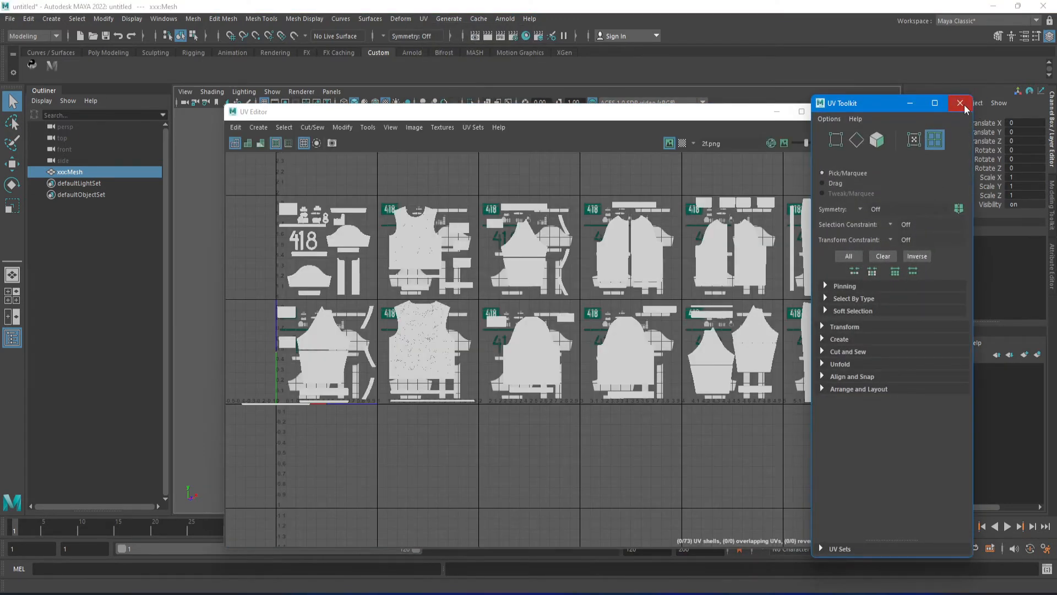
{"action": "left_click", "coordinate": [960, 104]}
{"action": "scroll", "coordinate": [326, 233], "scroll_direction": "up", "scroll_amount": 3}
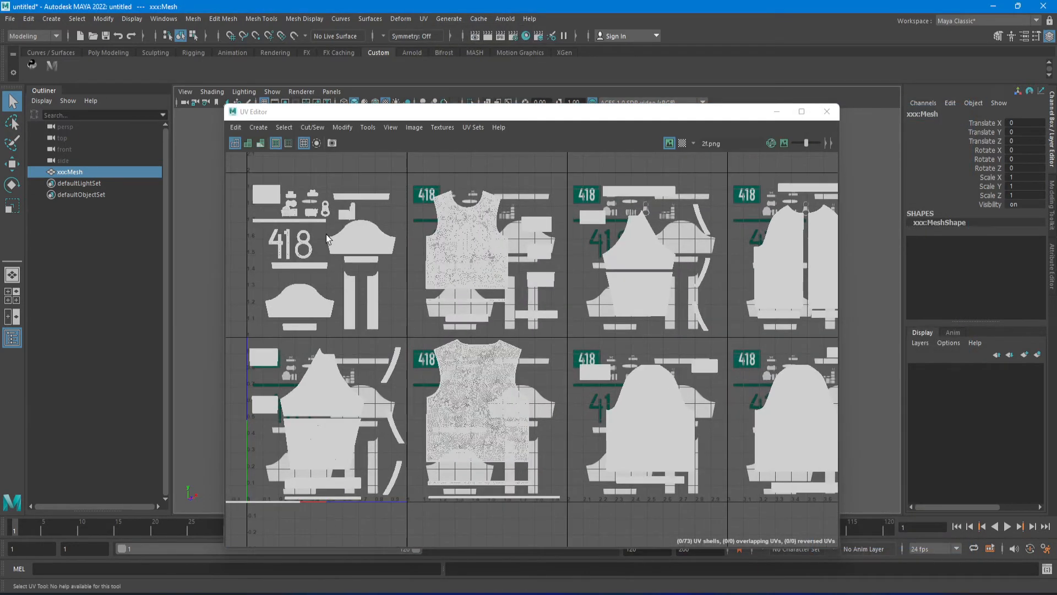
{"action": "scroll", "coordinate": [326, 232], "scroll_direction": "down", "scroll_amount": 2}
{"action": "left_click", "coordinate": [670, 143]}
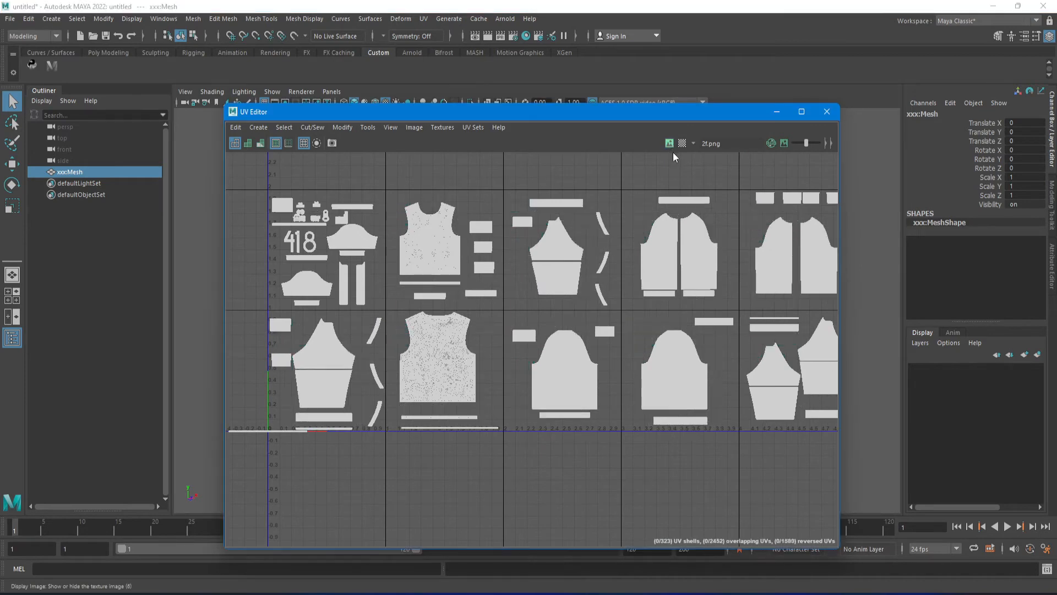
{"action": "scroll", "coordinate": [454, 247], "scroll_direction": "up", "scroll_amount": 6}
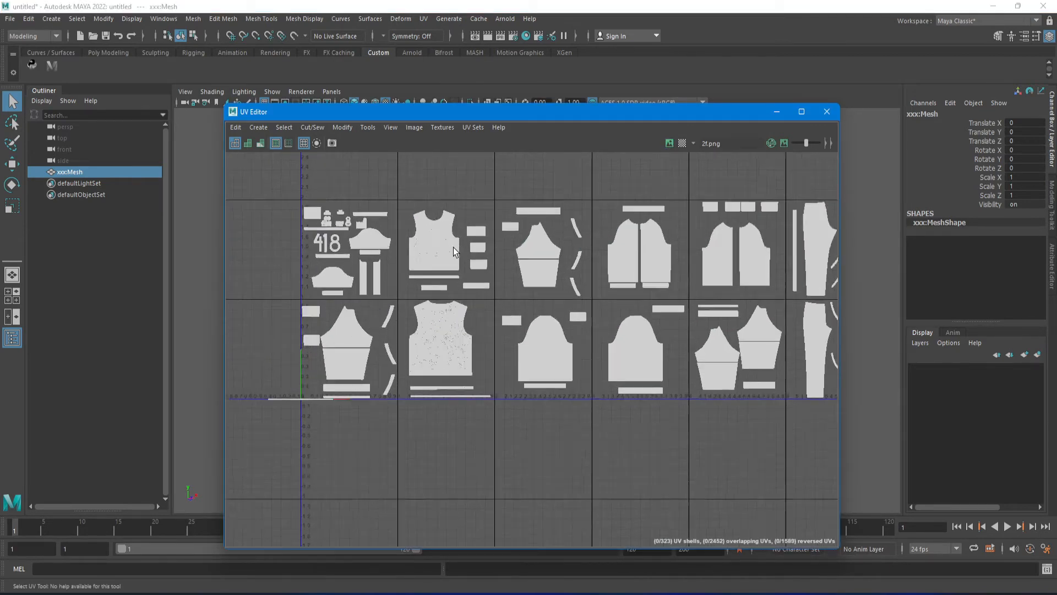
{"action": "scroll", "coordinate": [440, 324], "scroll_direction": "up", "scroll_amount": 3}
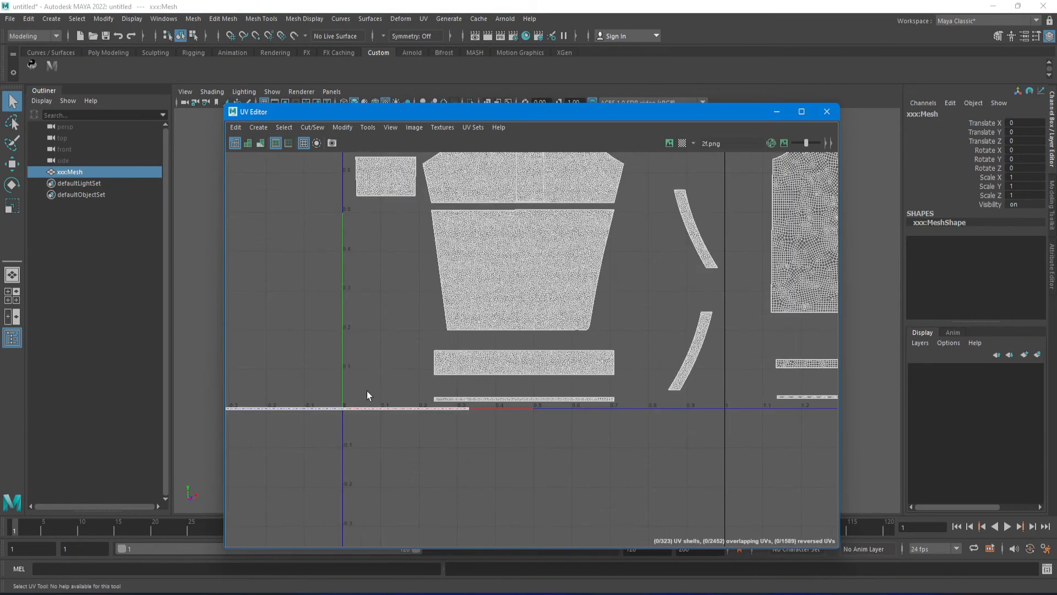
{"action": "scroll", "coordinate": [543, 283], "scroll_direction": "down", "scroll_amount": 8}
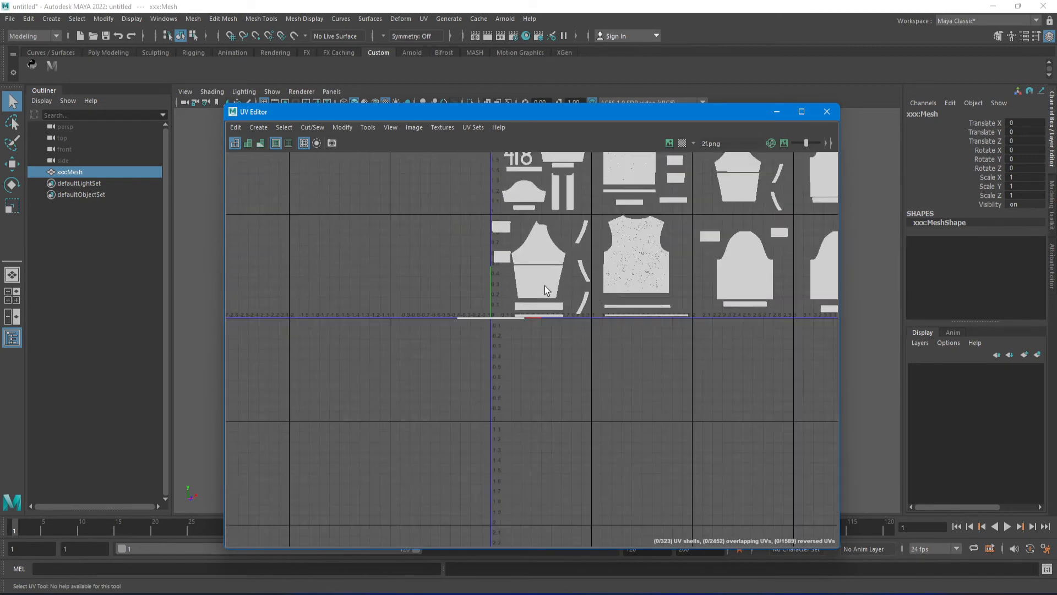
{"action": "middle_click_drag", "start_coordinate": [624, 290], "coordinate": [426, 380], "text": "alt"}
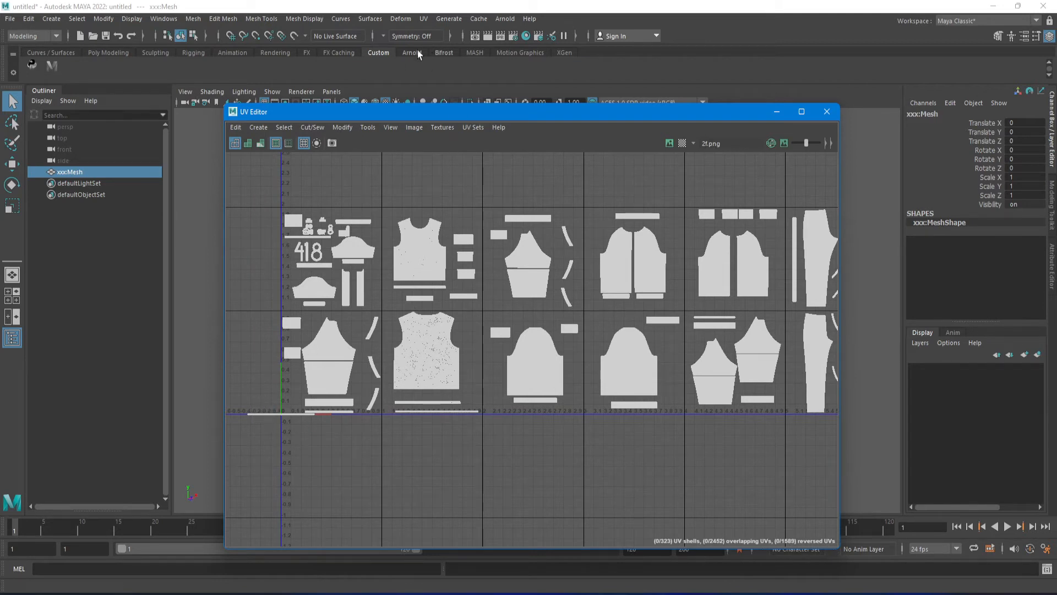
- Bring back the UV Toolkit and select all faces of the thin horizontal strip that crosses the UV origin
{"action": "left_click", "coordinate": [421, 19]}
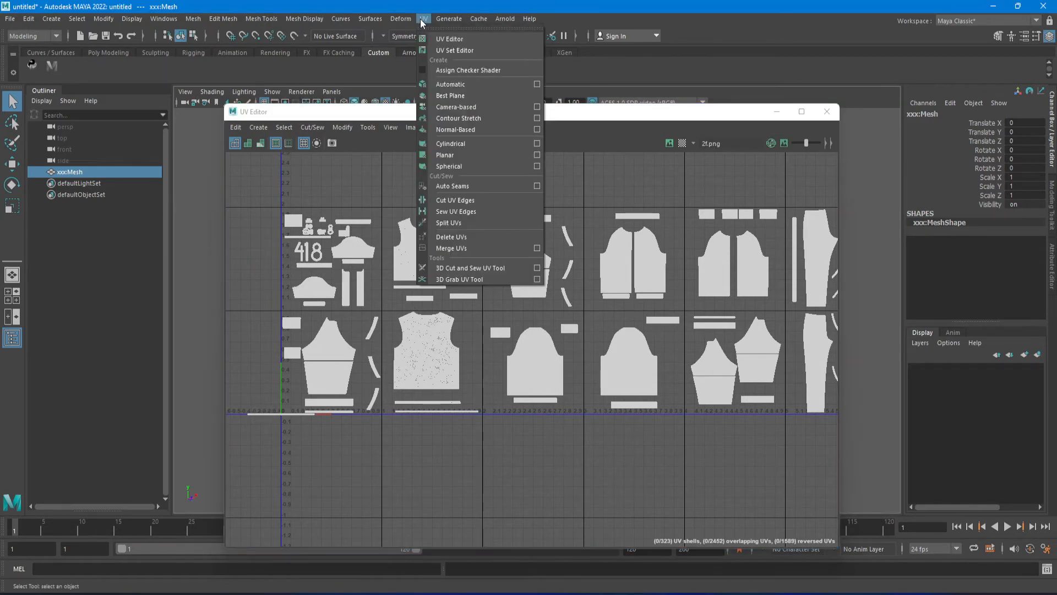
{"action": "left_click", "coordinate": [442, 41]}
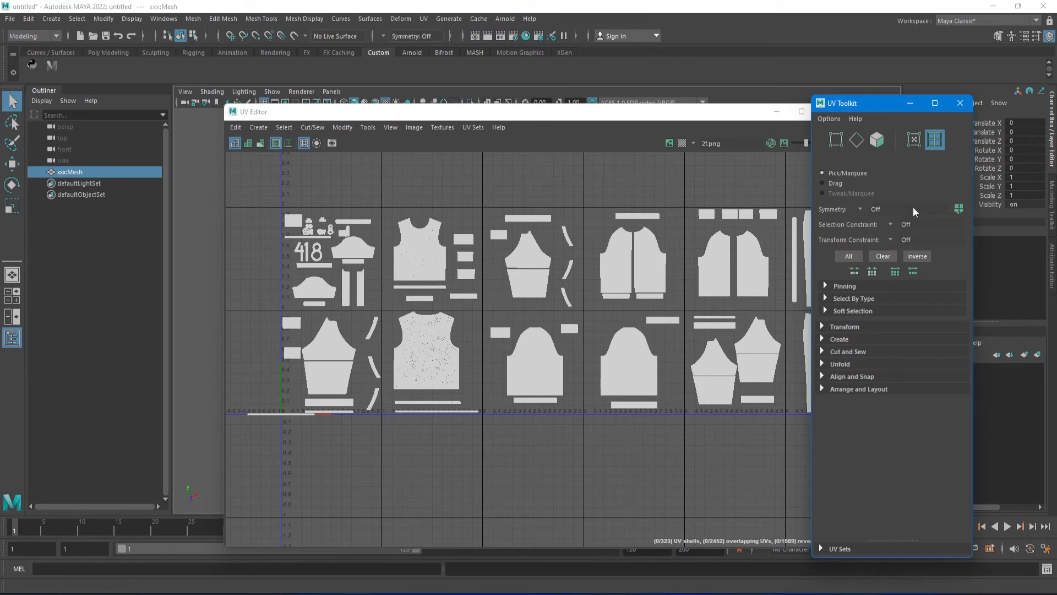
{"action": "left_click", "coordinate": [296, 415]}
{"action": "key", "text": "F11"}
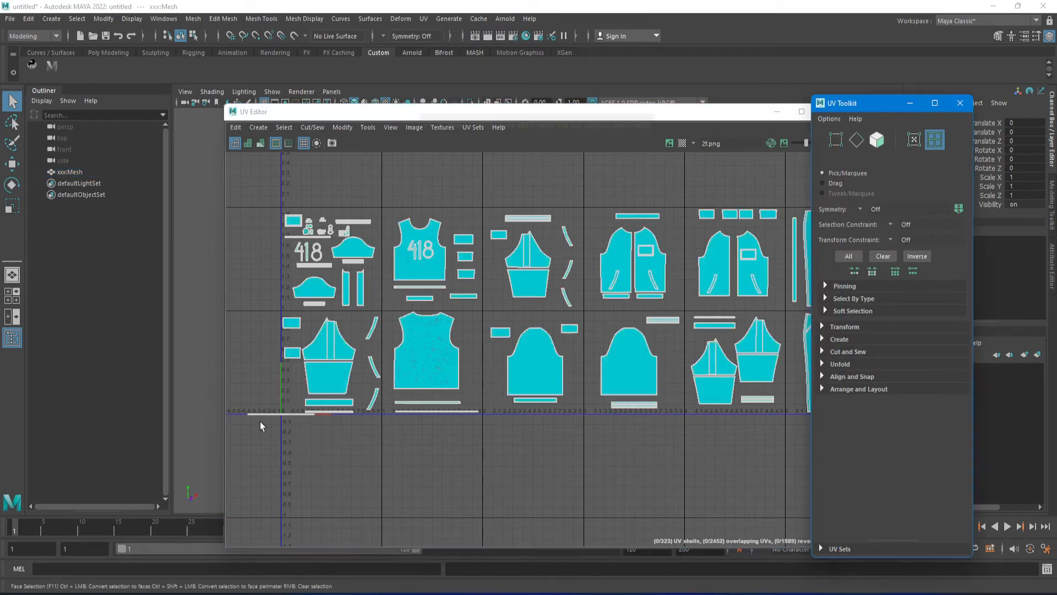
{"action": "left_click_drag", "start_coordinate": [236, 403], "coordinate": [283, 435]}
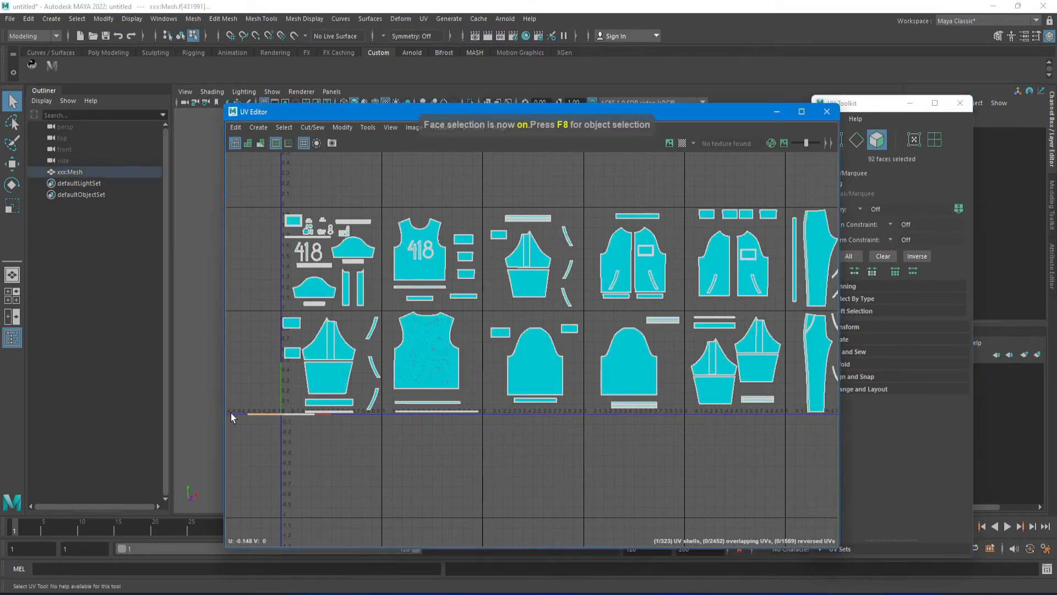
{"action": "scroll", "coordinate": [244, 415], "scroll_direction": "up", "scroll_amount": 5}
{"action": "scroll", "coordinate": [272, 412], "scroll_direction": "up", "scroll_amount": 3}
{"action": "middle_click_drag", "start_coordinate": [386, 448], "coordinate": [514, 432], "text": "alt"}
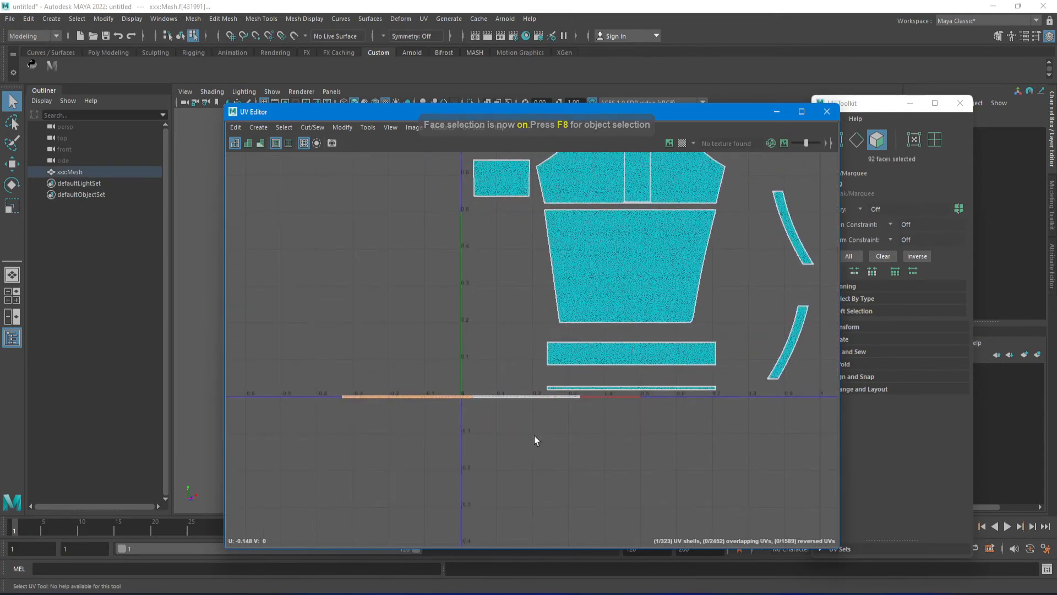
{"action": "left_click_drag", "start_coordinate": [600, 445], "coordinate": [302, 391]}
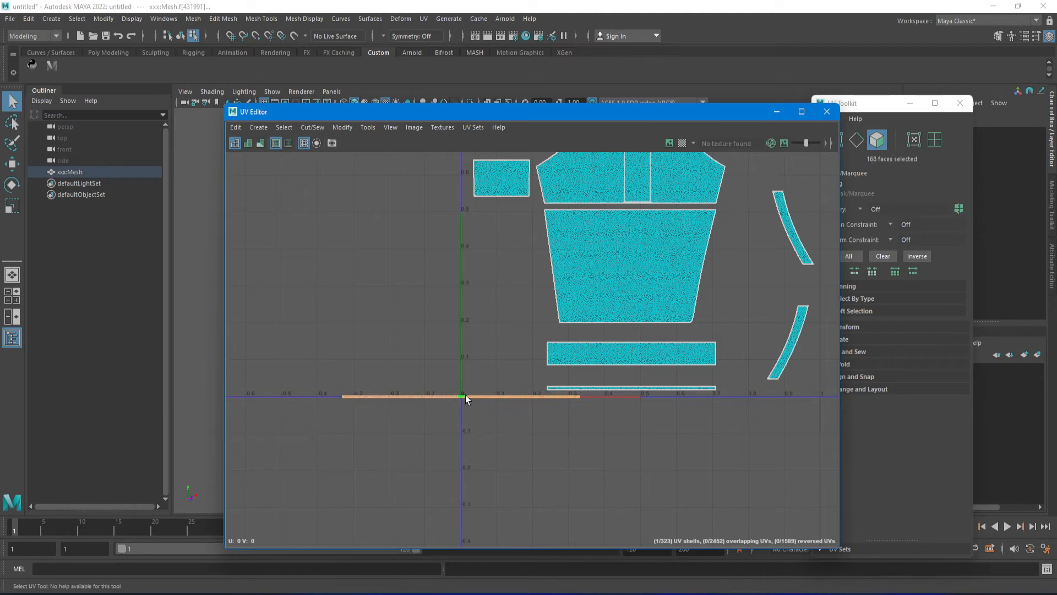
- Switch to UV shell selection and move the thin strip shell from the origin line into the first UV tile
{"action": "left_click", "coordinate": [934, 139]}
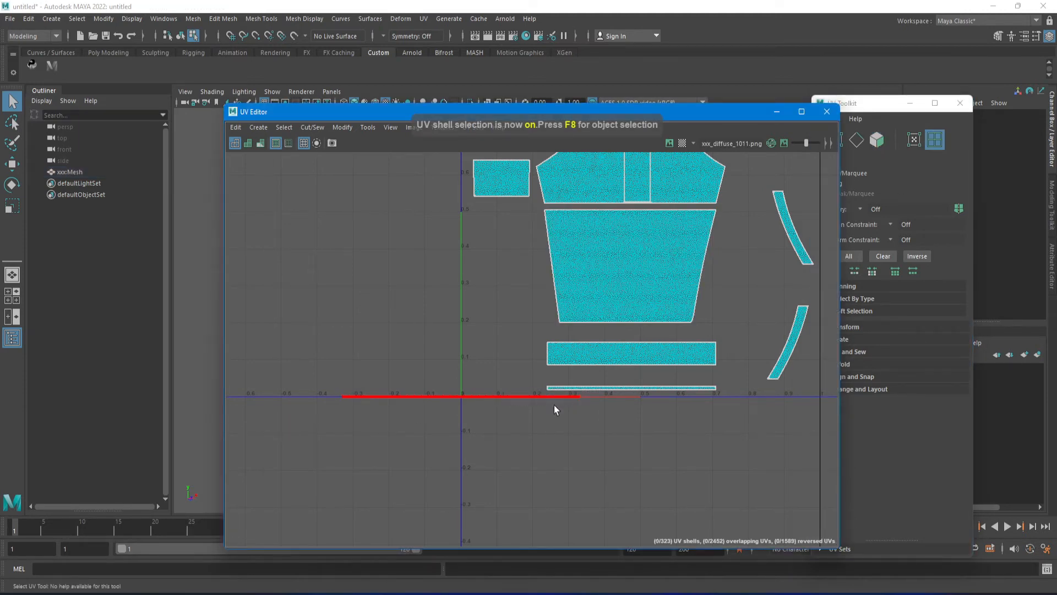
{"action": "left_click", "coordinate": [13, 165]}
{"action": "left_click_drag", "start_coordinate": [293, 431], "coordinate": [699, 394]}
{"action": "left_click_drag", "start_coordinate": [624, 325], "coordinate": [623, 307]}
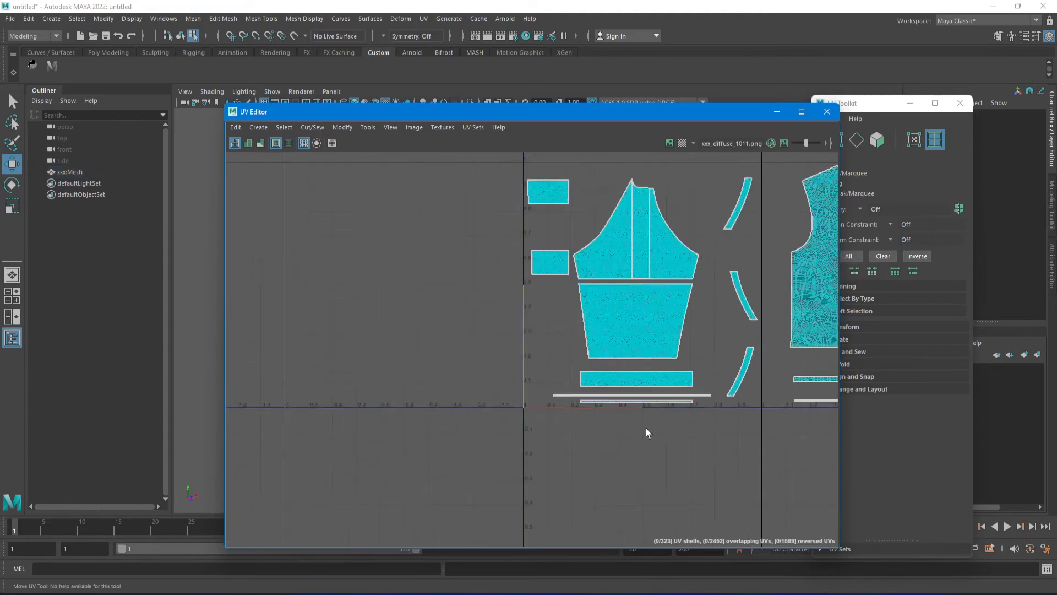
{"action": "scroll", "coordinate": [646, 428], "scroll_direction": "down", "scroll_amount": 6}
{"action": "middle_click_drag", "start_coordinate": [738, 464], "coordinate": [368, 494], "text": "alt"}
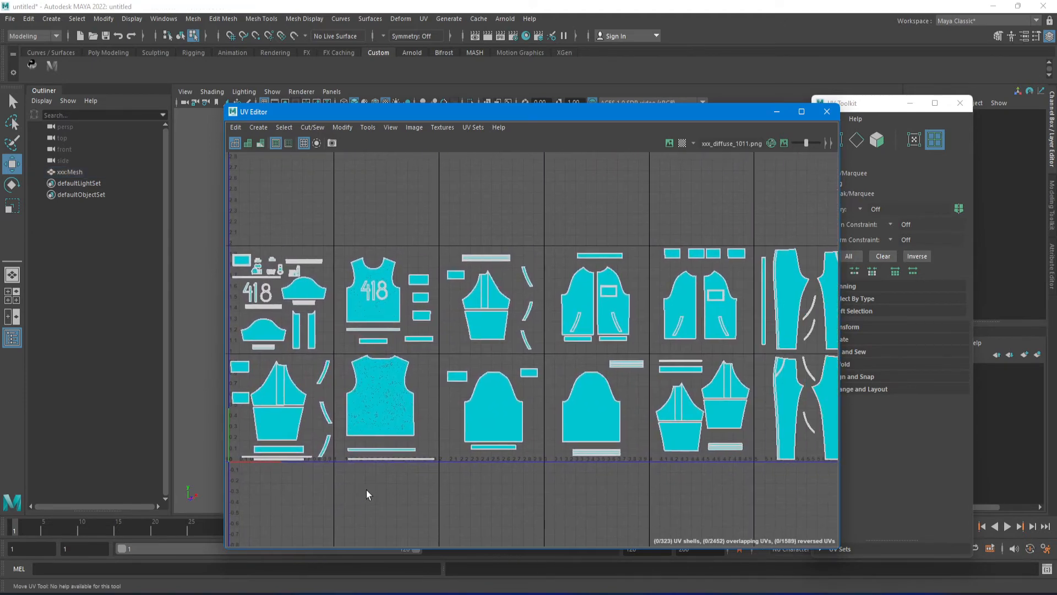
{"action": "scroll", "coordinate": [427, 405], "scroll_direction": "down", "scroll_amount": 2}
{"action": "scroll", "coordinate": [427, 406], "scroll_direction": "up", "scroll_amount": 1}
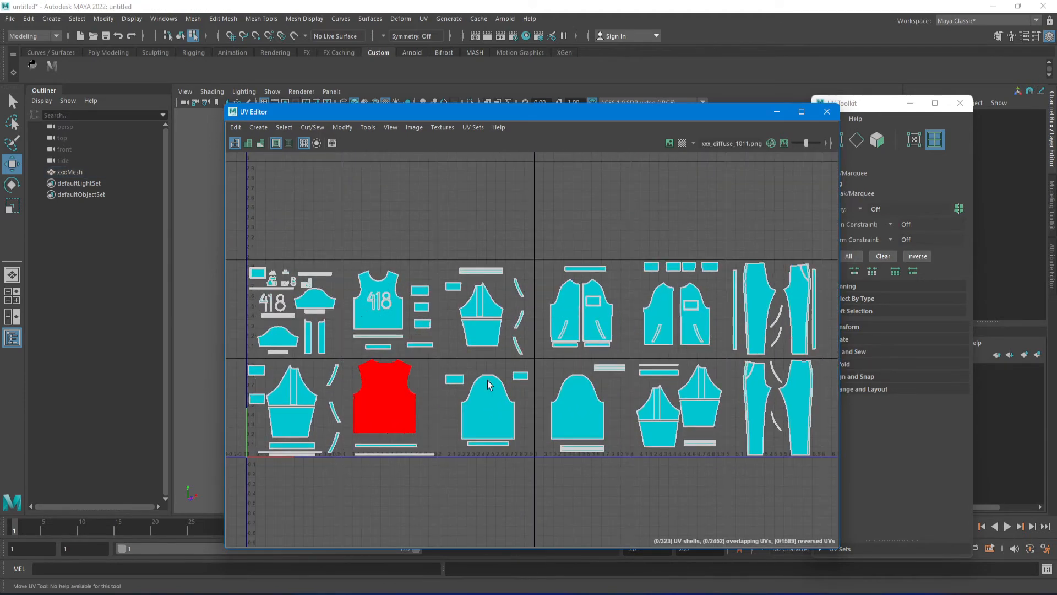
- Switch the garment mesh from component to object selection and close the UV Toolkit
{"action": "left_click", "coordinate": [878, 142]}
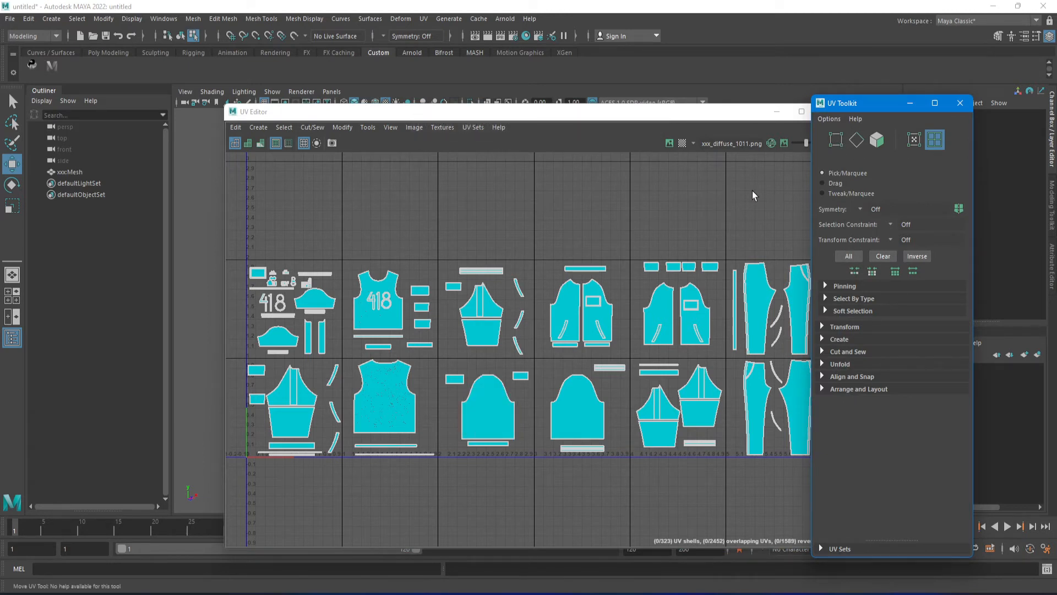
{"action": "key", "text": "F8"}
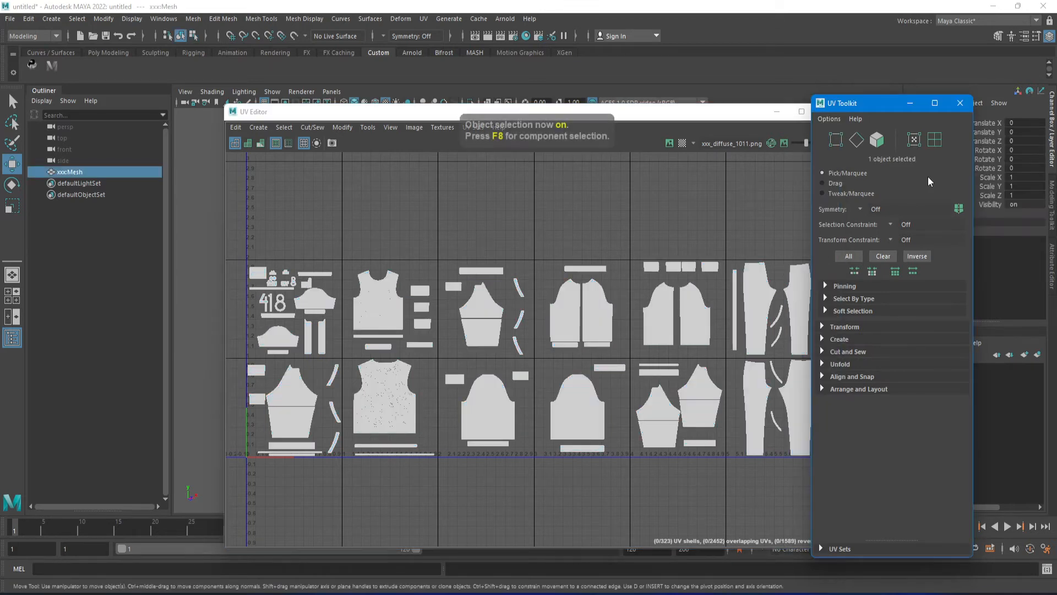
{"action": "left_click", "coordinate": [959, 103]}
- Display the checker map behind the garment's UV shells in the UV Editor
{"action": "scroll", "coordinate": [583, 215], "scroll_direction": "down", "scroll_amount": 1}
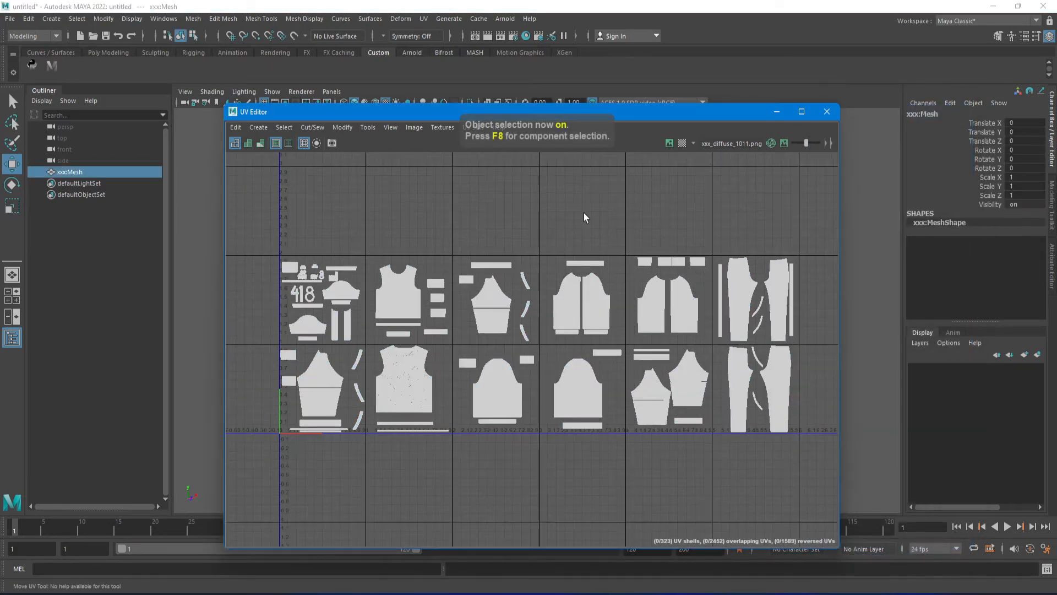
{"action": "scroll", "coordinate": [583, 213], "scroll_direction": "up", "scroll_amount": 2}
{"action": "middle_click_drag", "start_coordinate": [583, 212], "coordinate": [619, 174], "text": "alt"}
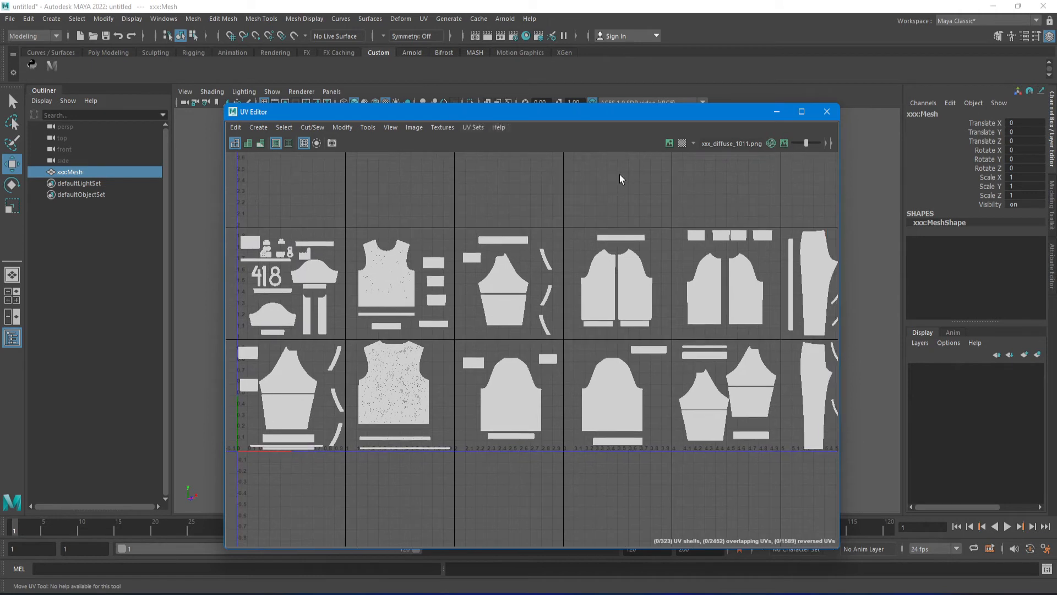
{"action": "scroll", "coordinate": [669, 152], "scroll_direction": "down", "scroll_amount": 1}
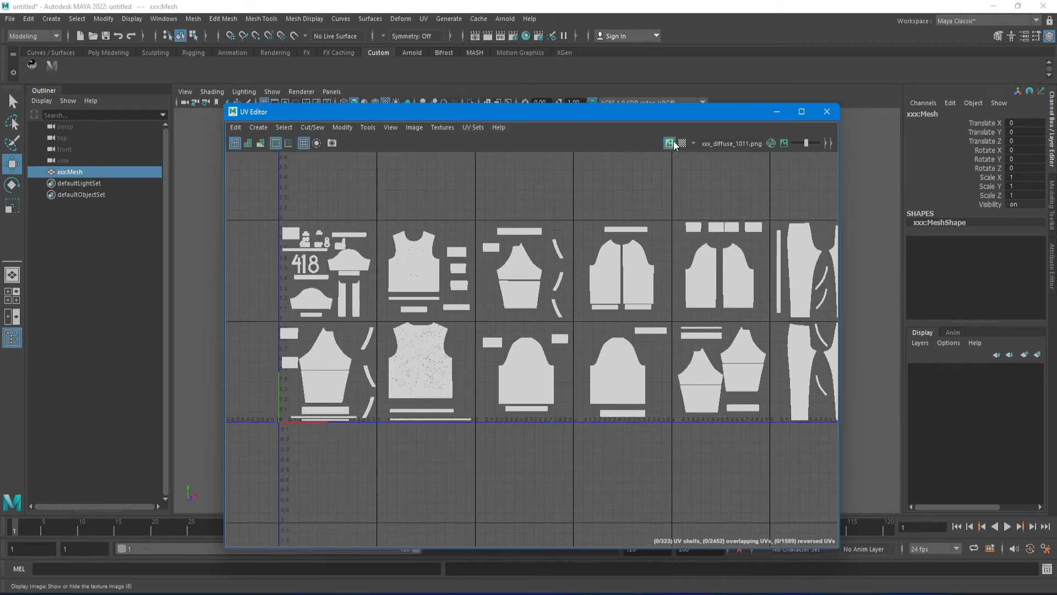
{"action": "scroll", "coordinate": [371, 337], "scroll_direction": "up", "scroll_amount": 3}
{"action": "scroll", "coordinate": [371, 337], "scroll_direction": "down", "scroll_amount": 1}
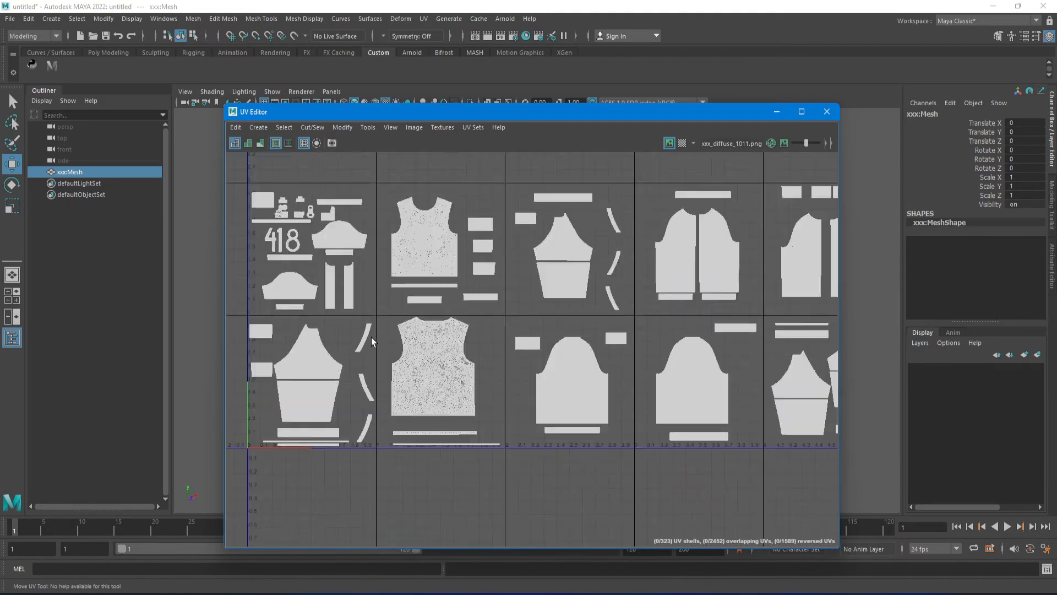
{"action": "left_click", "coordinate": [682, 143]}
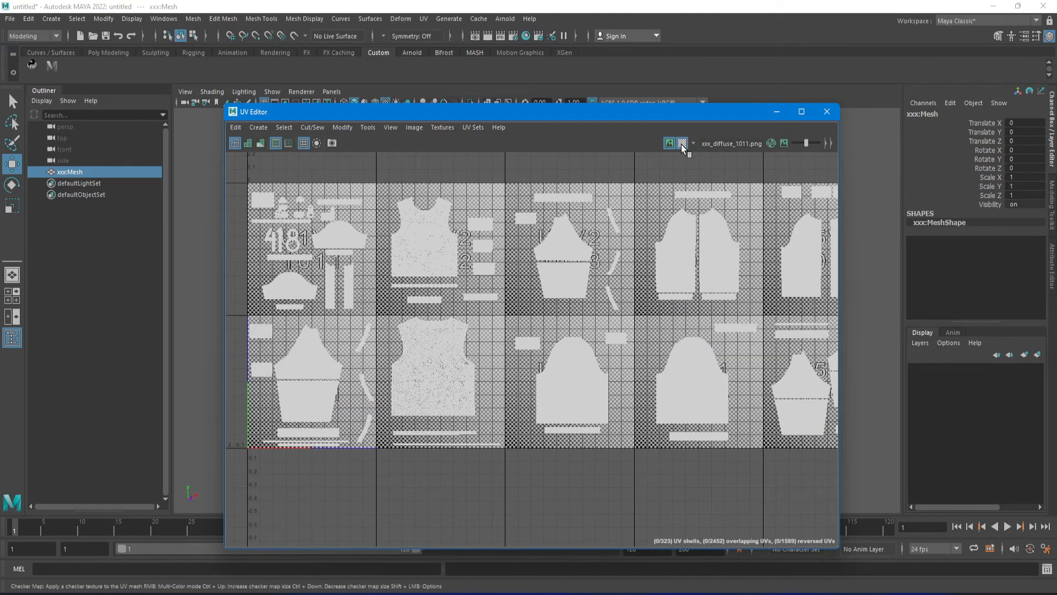
- Examine the numbered checker pattern across both rows of UDIM tiles, from the first tile to the trouser pieces
{"action": "scroll", "coordinate": [439, 243], "scroll_direction": "up", "scroll_amount": 3}
{"action": "middle_click_drag", "start_coordinate": [423, 260], "coordinate": [633, 219], "text": "alt"}
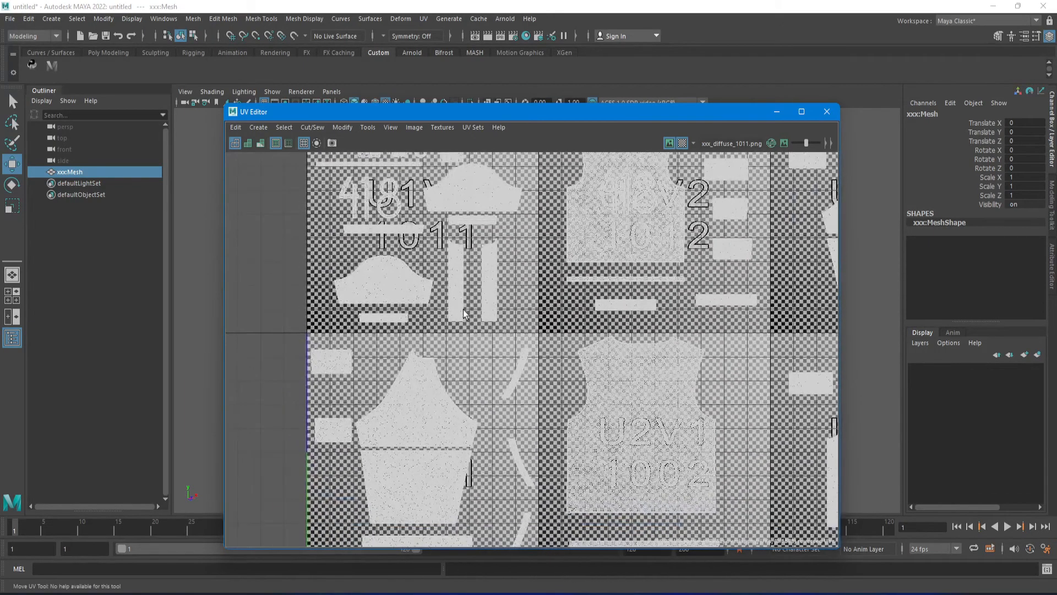
{"action": "mouse_move", "coordinate": [540, 395]}
{"action": "middle_mouse_down", "text": "alt"}
{"action": "mouse_move", "coordinate": [535, 375]}
{"action": "mouse_move", "coordinate": [429, 291]}
{"action": "middle_mouse_up", "text": "alt"}
{"action": "middle_click_drag", "start_coordinate": [671, 377], "coordinate": [325, 387], "text": "alt"}
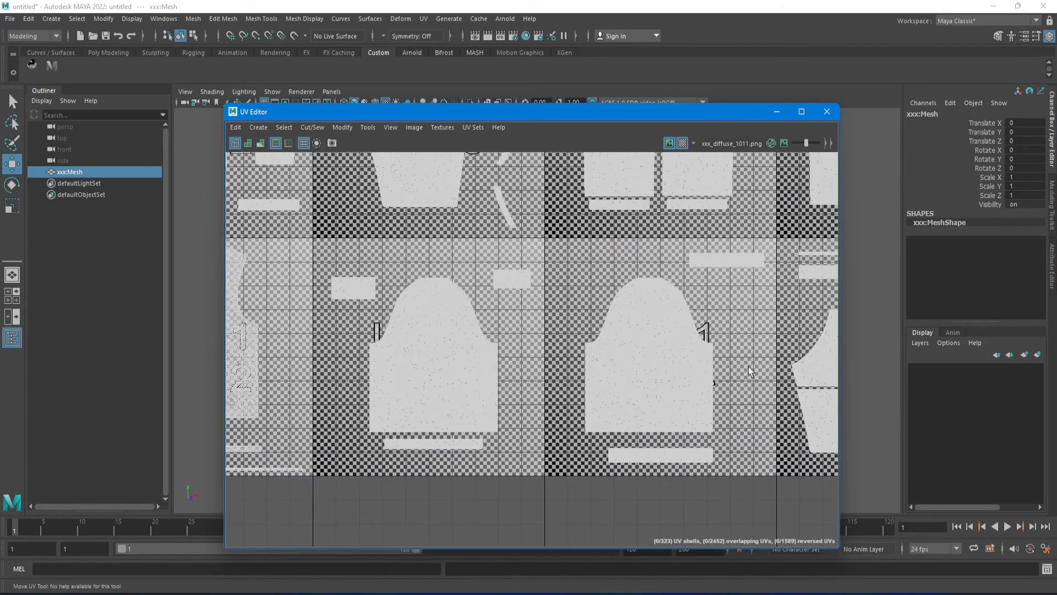
{"action": "middle_click_drag", "start_coordinate": [749, 365], "coordinate": [420, 420], "text": "alt"}
{"action": "middle_click_drag", "start_coordinate": [693, 411], "coordinate": [402, 423], "text": "alt"}
{"action": "scroll", "coordinate": [562, 378], "scroll_direction": "down", "scroll_amount": 3}
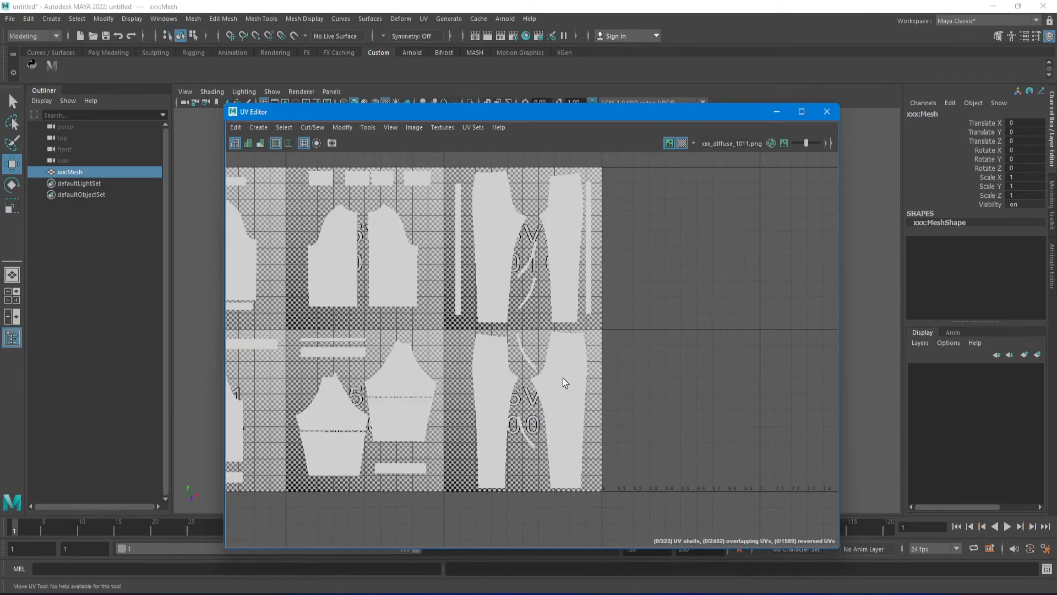
{"action": "scroll", "coordinate": [530, 296], "scroll_direction": "up", "scroll_amount": 1}
{"action": "scroll", "coordinate": [530, 296], "scroll_direction": "up", "scroll_amount": 2}
{"action": "middle_click_drag", "start_coordinate": [440, 311], "coordinate": [711, 391], "text": "alt"}
{"action": "scroll", "coordinate": [496, 346], "scroll_direction": "down", "scroll_amount": 3}
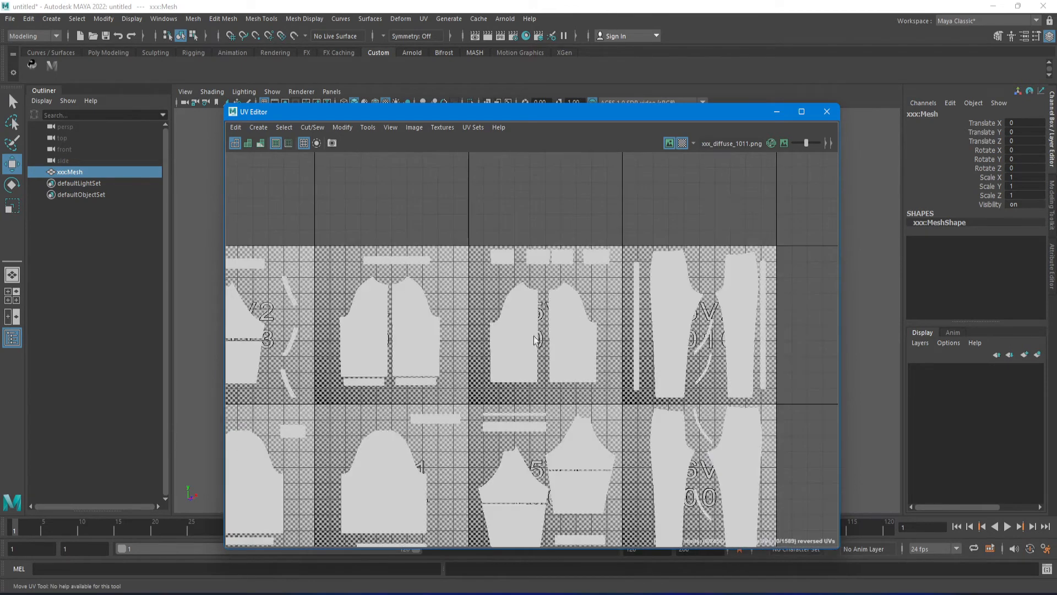
- Hide the checker map and display the diffuse texture image behind the UV shells
{"action": "left_click", "coordinate": [681, 142]}
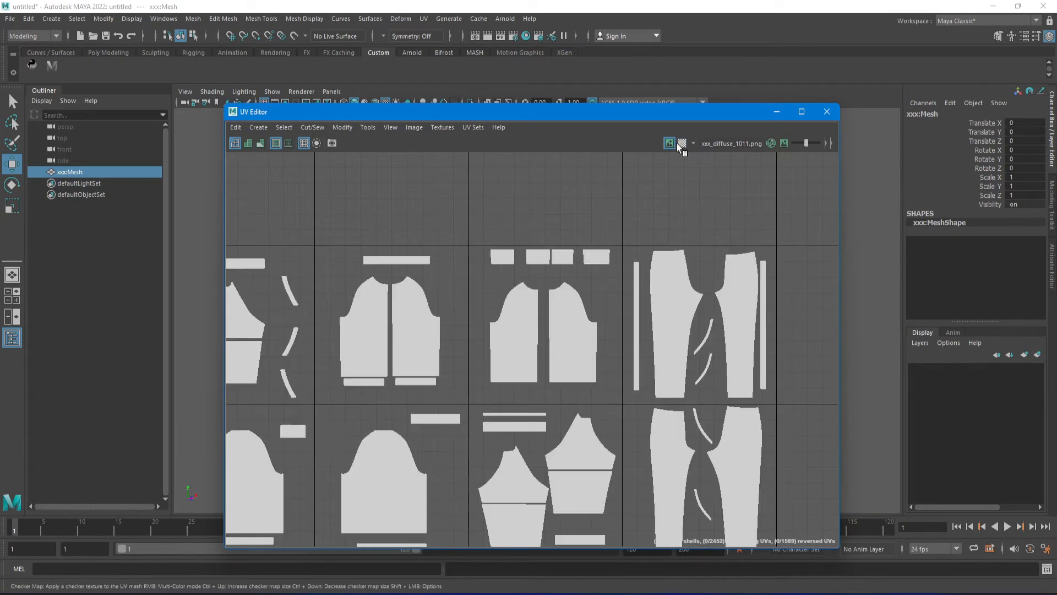
{"action": "middle_click_drag", "start_coordinate": [540, 233], "coordinate": [803, 156], "text": "alt"}
{"action": "middle_click_drag", "start_coordinate": [459, 307], "coordinate": [713, 282], "text": "alt"}
{"action": "scroll", "coordinate": [531, 309], "scroll_direction": "up", "scroll_amount": 3}
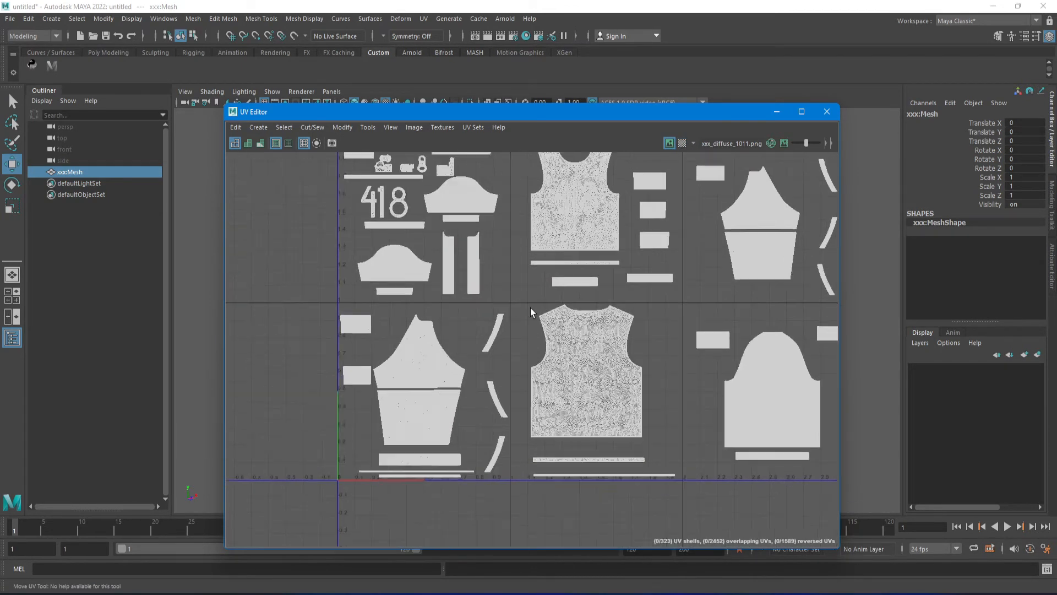
{"action": "scroll", "coordinate": [388, 398], "scroll_direction": "up", "scroll_amount": 6}
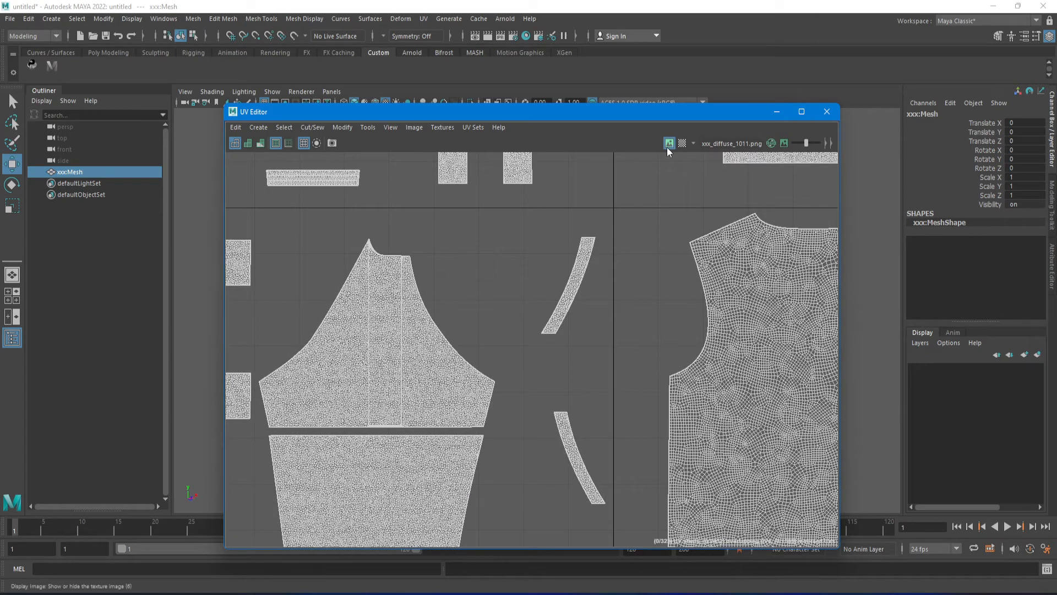
{"action": "left_click", "coordinate": [668, 143]}
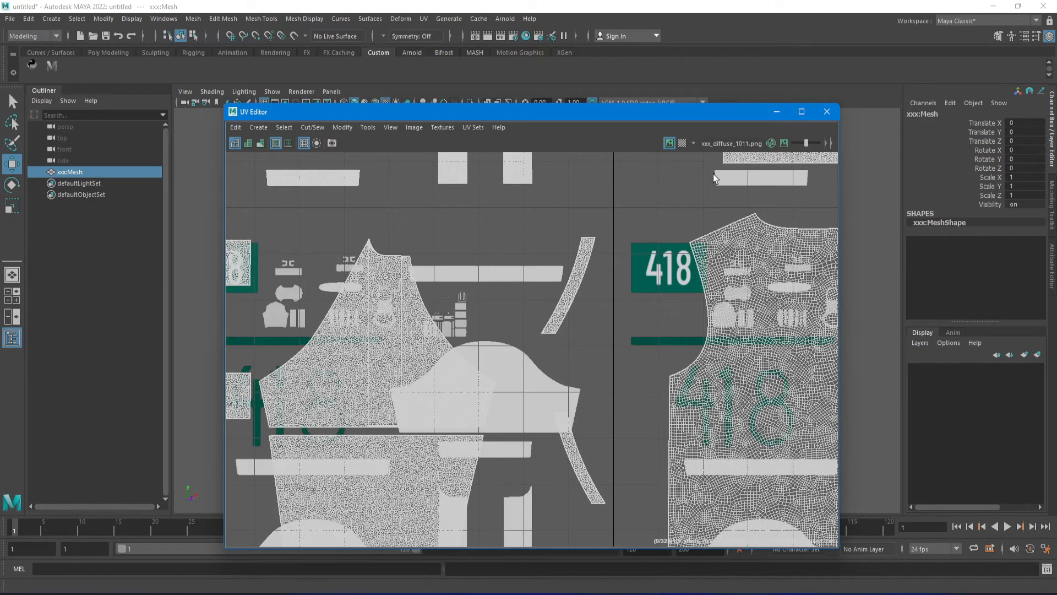
- Examine the texture image behind the UV shells across all the UDIM tiles
{"action": "scroll", "coordinate": [570, 312], "scroll_direction": "down", "scroll_amount": 9}
{"action": "middle_click_drag", "start_coordinate": [632, 308], "coordinate": [444, 372], "text": "alt"}
{"action": "scroll", "coordinate": [672, 259], "scroll_direction": "down", "scroll_amount": 3}
{"action": "middle_click_drag", "start_coordinate": [793, 294], "coordinate": [387, 302], "text": "alt"}
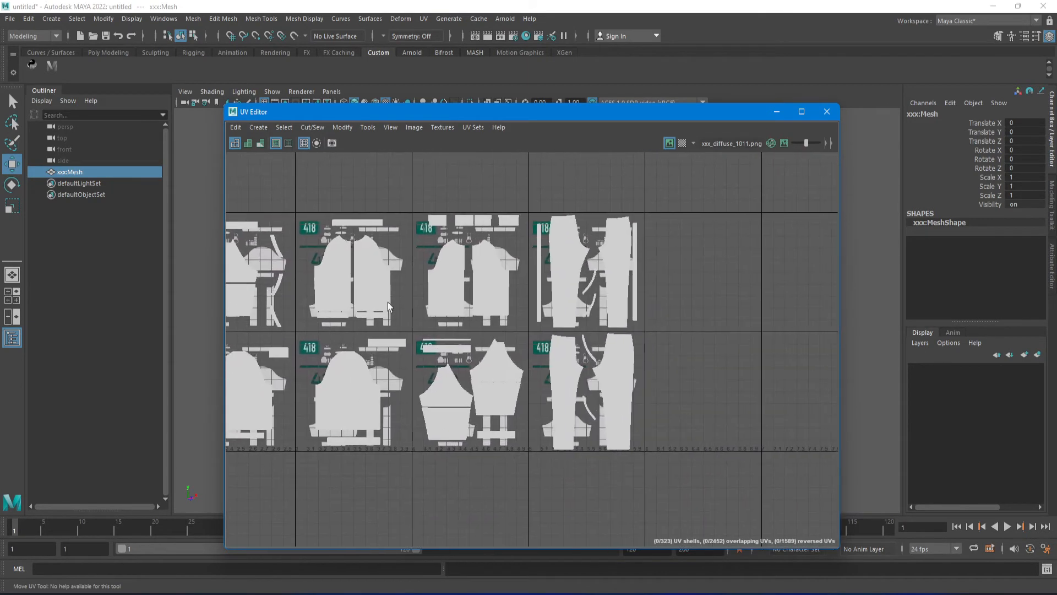
{"action": "middle_click_drag", "start_coordinate": [330, 387], "coordinate": [714, 372], "text": "alt"}
{"action": "scroll", "coordinate": [425, 319], "scroll_direction": "up", "scroll_amount": 2}
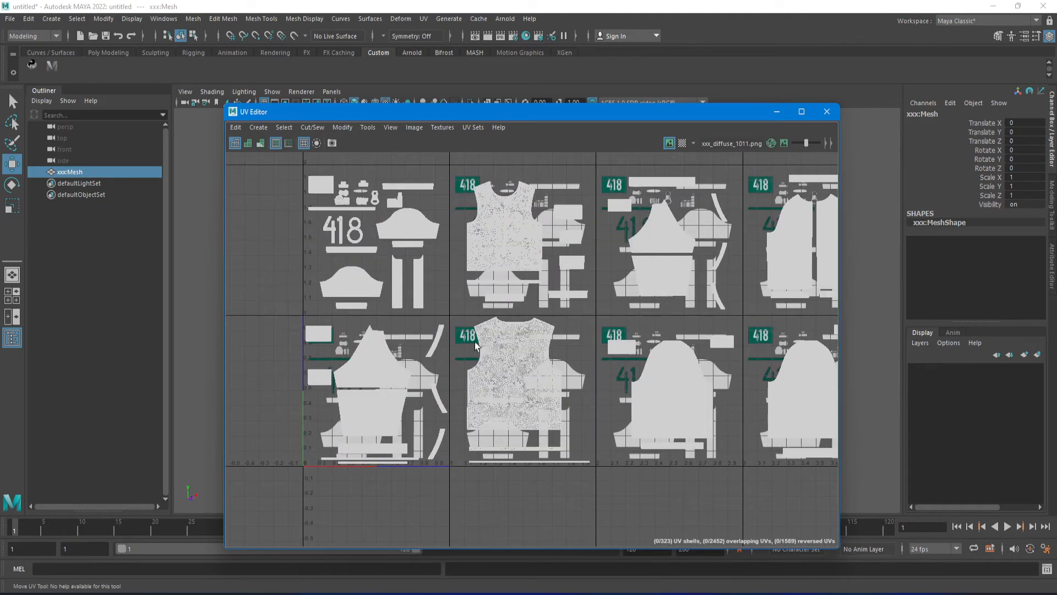
{"action": "scroll", "coordinate": [507, 259], "scroll_direction": "down", "scroll_amount": 5}
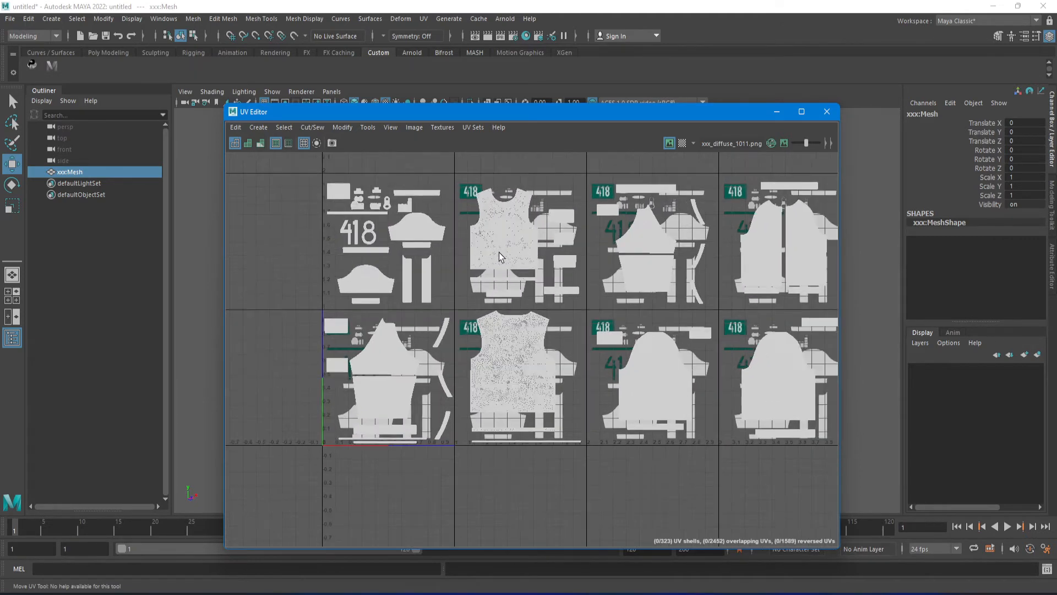
{"action": "middle_click_drag", "start_coordinate": [604, 278], "coordinate": [508, 296], "text": "alt"}
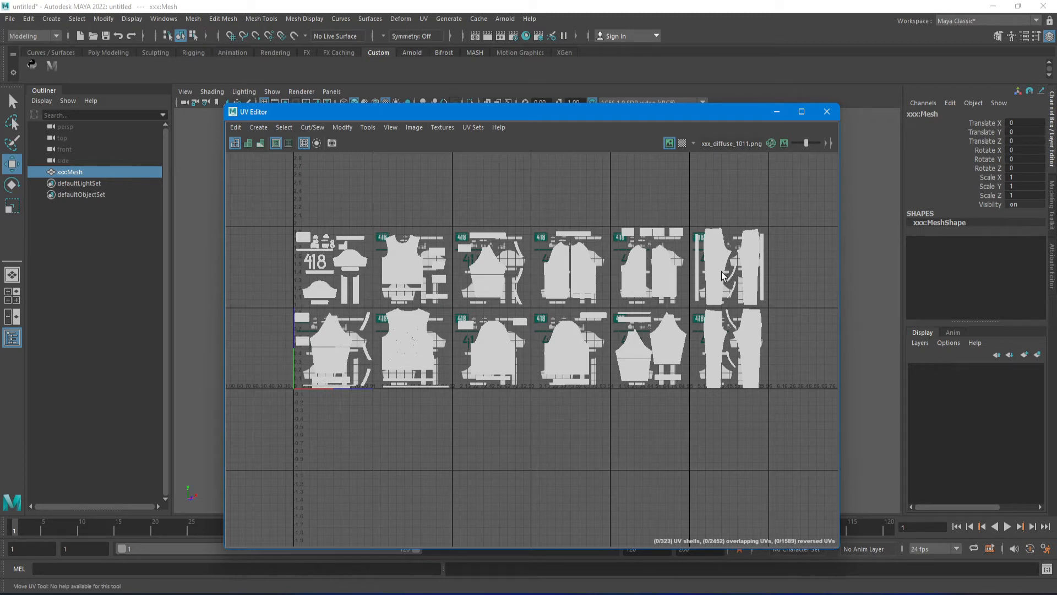
{"action": "scroll", "coordinate": [309, 339], "scroll_direction": "up", "scroll_amount": 3}
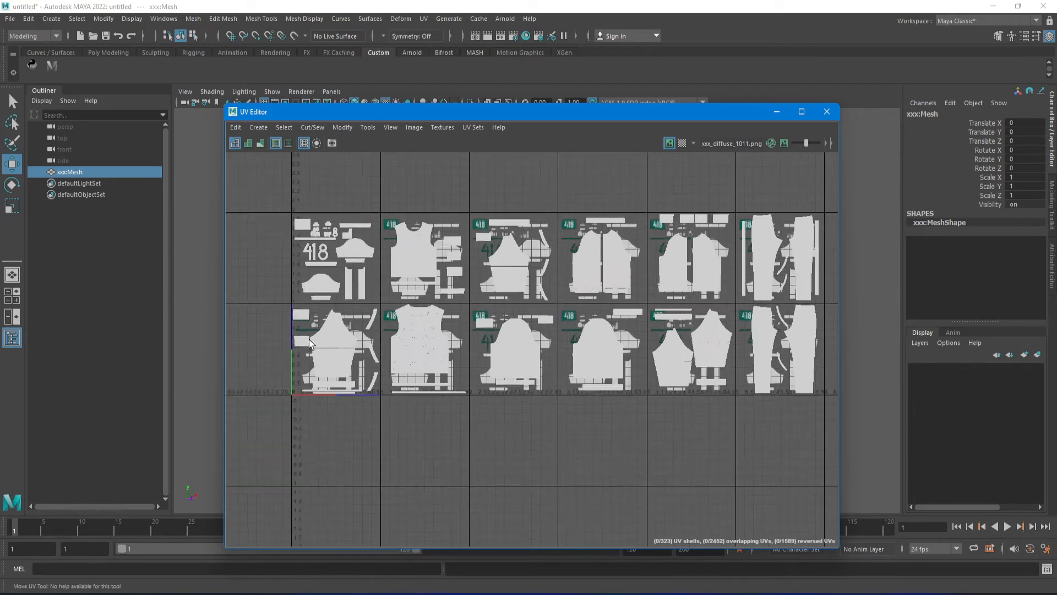
- Hide the texture image and examine the columns and rows of the garment's UDIM tile layout
{"action": "left_click", "coordinate": [669, 143]}
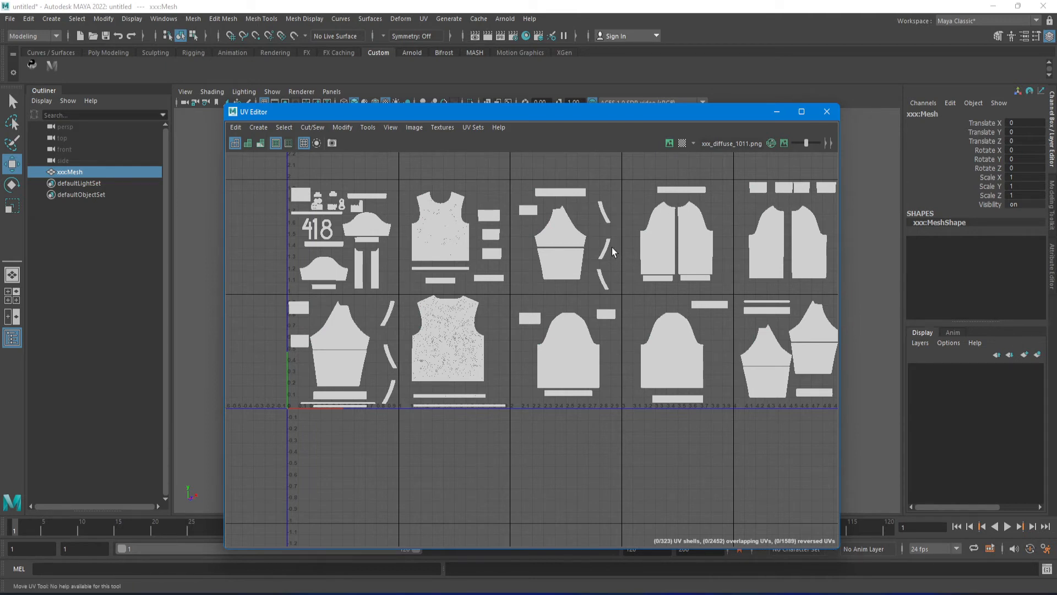
{"action": "scroll", "coordinate": [619, 250], "scroll_direction": "down", "scroll_amount": 4}
{"action": "middle_click_drag", "start_coordinate": [622, 253], "coordinate": [565, 277], "text": "alt"}
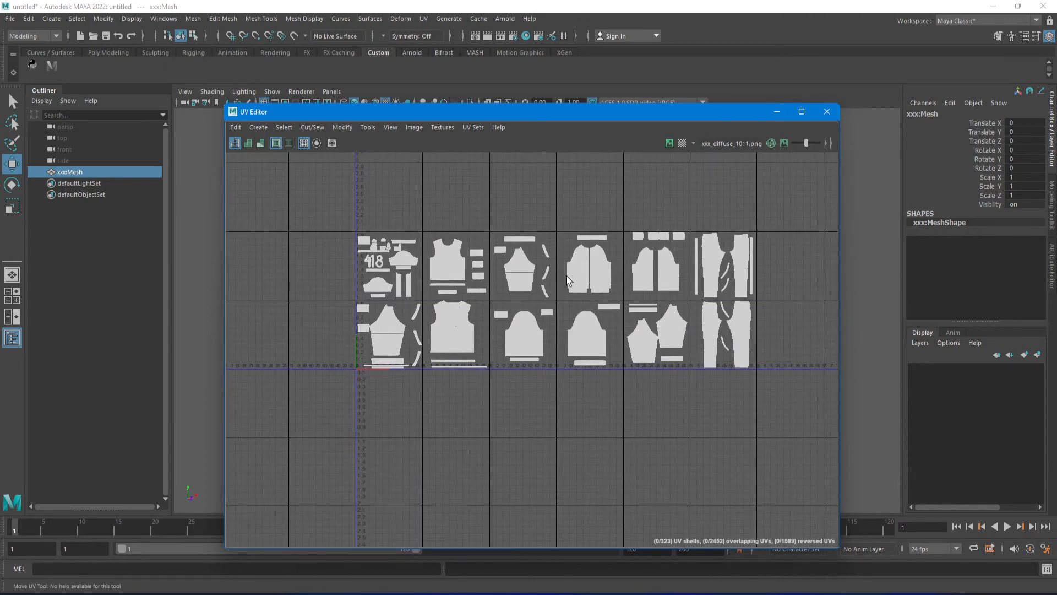
{"action": "scroll", "coordinate": [567, 276], "scroll_direction": "up", "scroll_amount": 3}
{"action": "scroll", "coordinate": [570, 274], "scroll_direction": "down", "scroll_amount": 1}
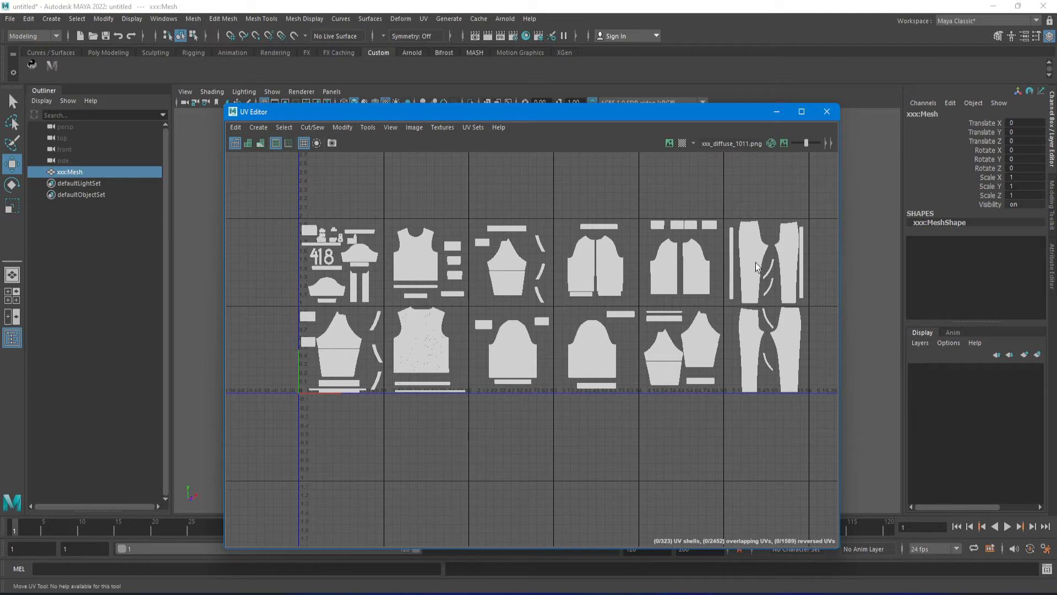
{"action": "scroll", "coordinate": [322, 270], "scroll_direction": "up", "scroll_amount": 2}
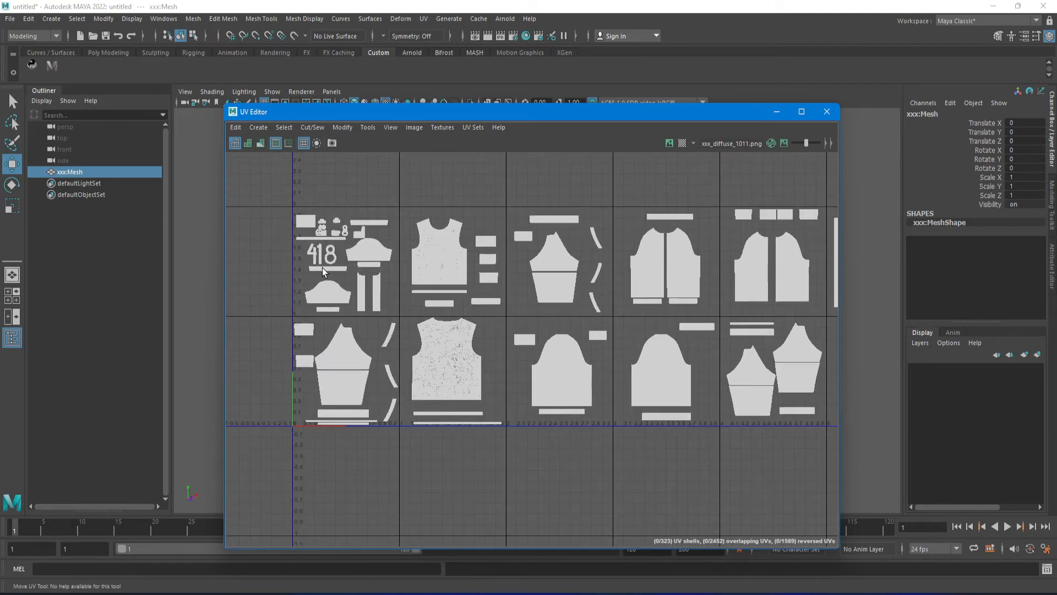
{"action": "scroll", "coordinate": [324, 278], "scroll_direction": "down", "scroll_amount": 2}
{"action": "middle_click_drag", "start_coordinate": [499, 297], "coordinate": [477, 307], "text": "alt"}
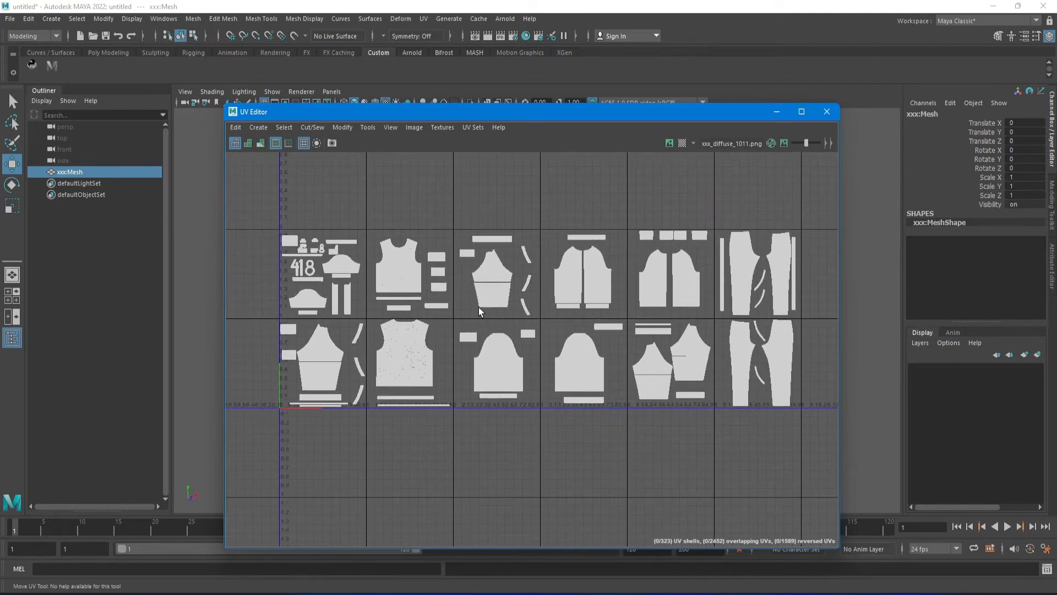
{"action": "scroll", "coordinate": [477, 306], "scroll_direction": "up", "scroll_amount": 1}
{"action": "scroll", "coordinate": [503, 306], "scroll_direction": "down", "scroll_amount": 1}
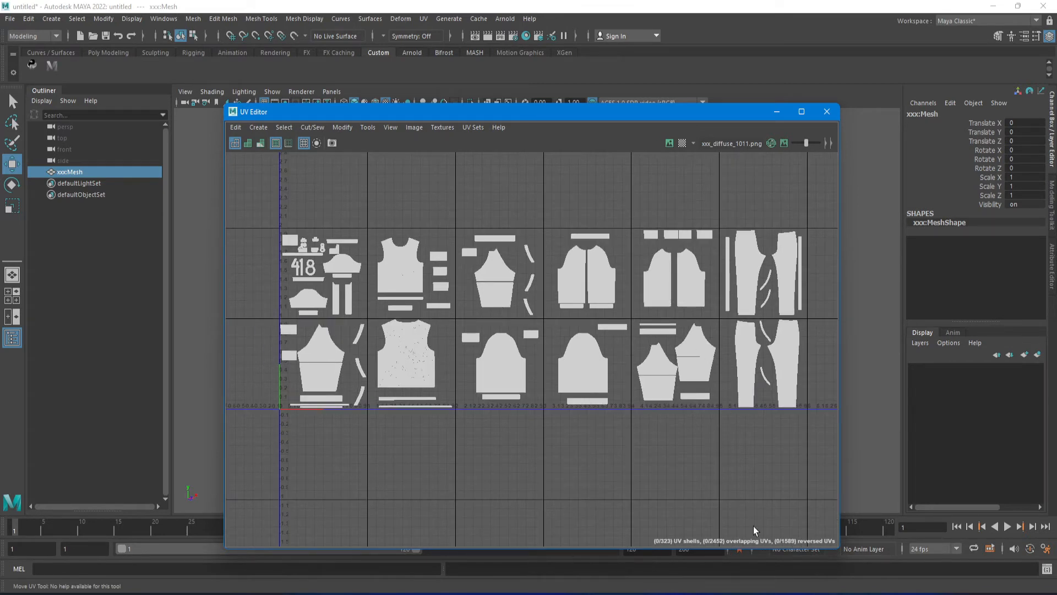
- Switch to Calculator and multiply 1024 by 6 to get the width of the six-tile row
{"action": "left_click", "coordinate": [722, 593]}
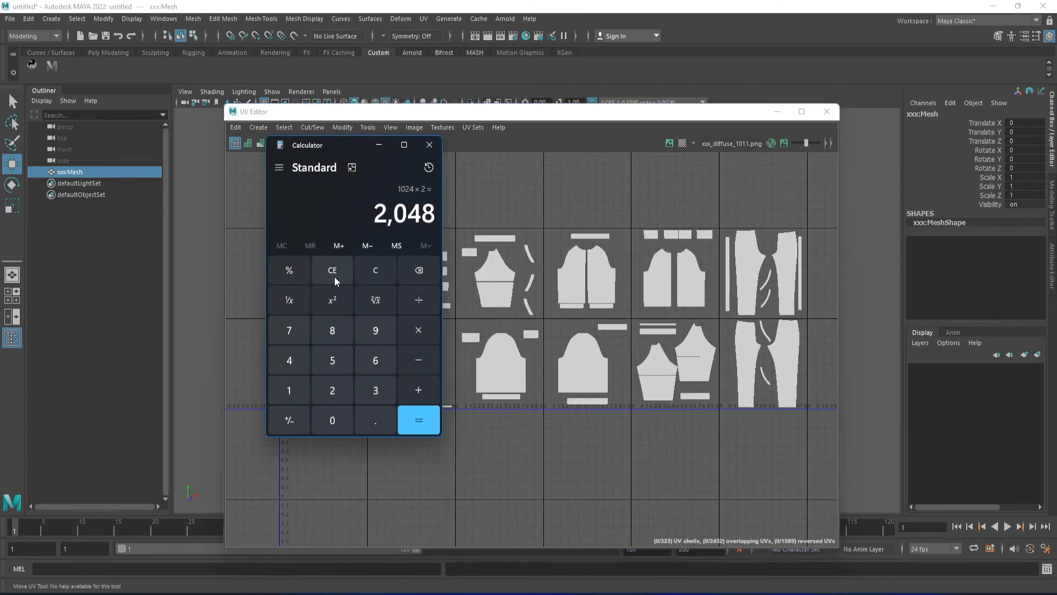
{"action": "left_click", "coordinate": [333, 273]}
{"action": "left_click", "coordinate": [292, 389]}
{"action": "left_click", "coordinate": [332, 418]}
{"action": "left_click", "coordinate": [332, 390]}
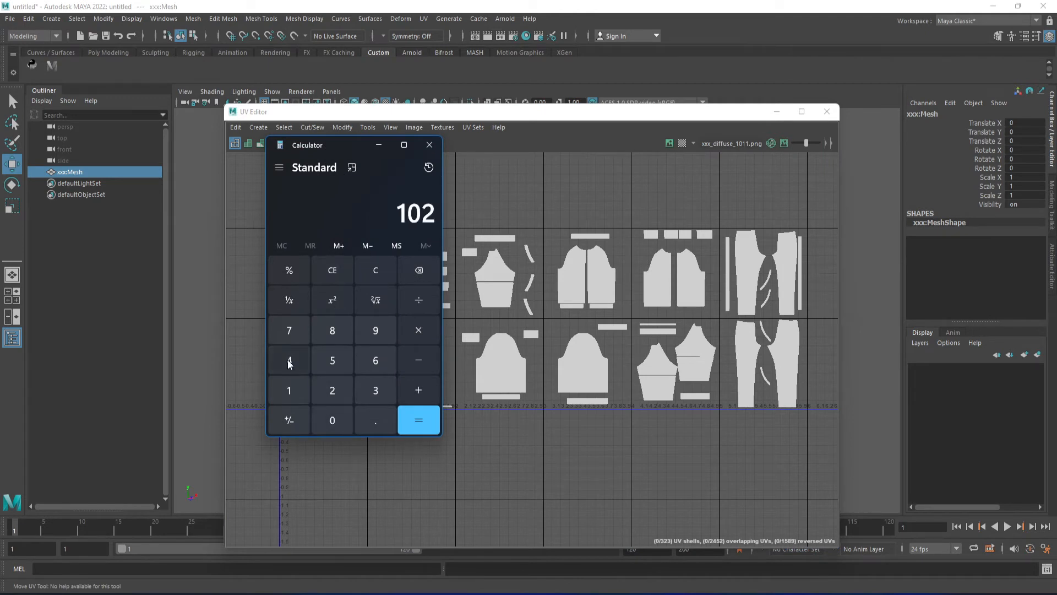
{"action": "left_click", "coordinate": [287, 359]}
{"action": "left_click", "coordinate": [366, 360]}
{"action": "left_click", "coordinate": [421, 426]}
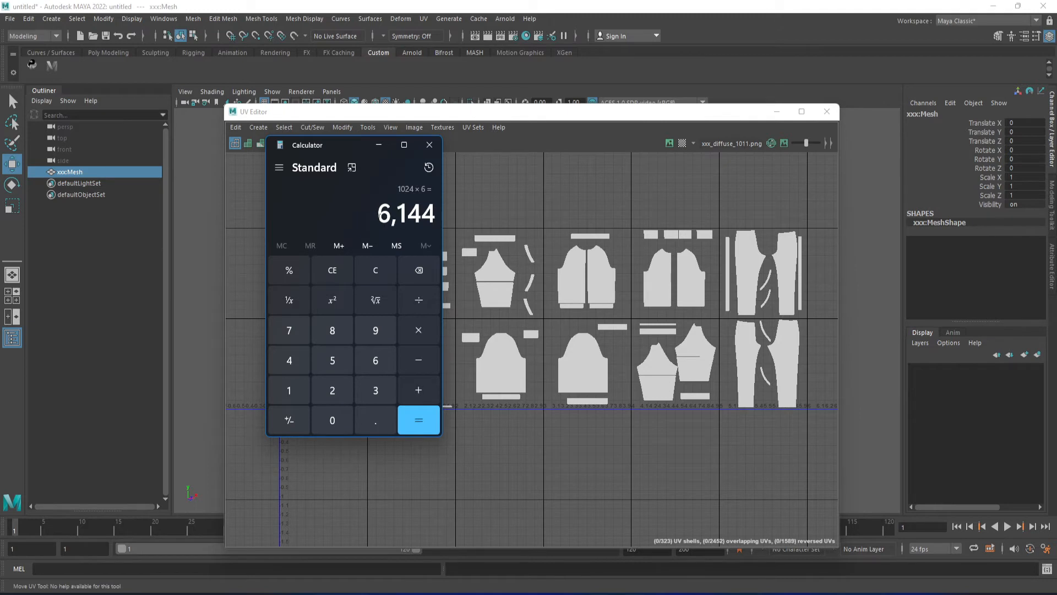
- Switch to Photoshop and set the new document's width to 6144 pixels
{"action": "left_click", "coordinate": [383, 145]}
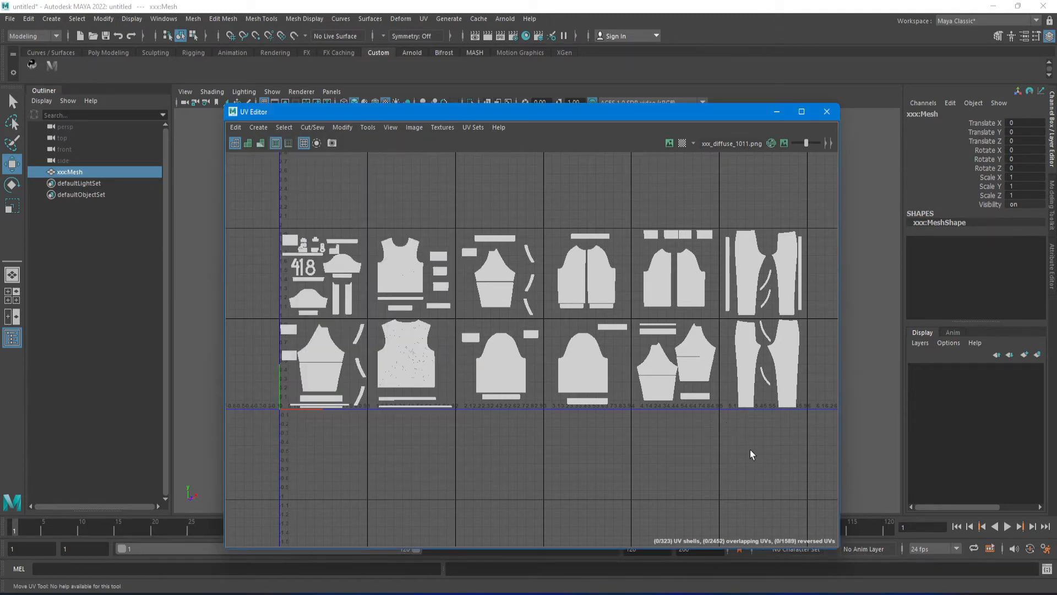
{"action": "left_click", "coordinate": [695, 593]}
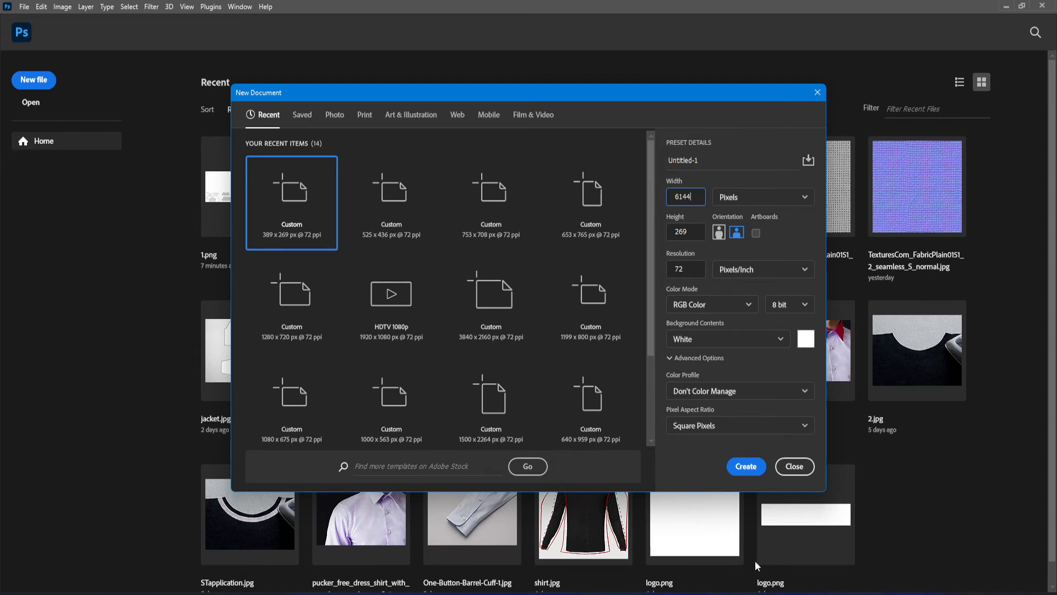
- Return to Calculator and multiply 1024 by 2 to get the height of the two tile rows
{"action": "key", "text": "alt+Tab"}
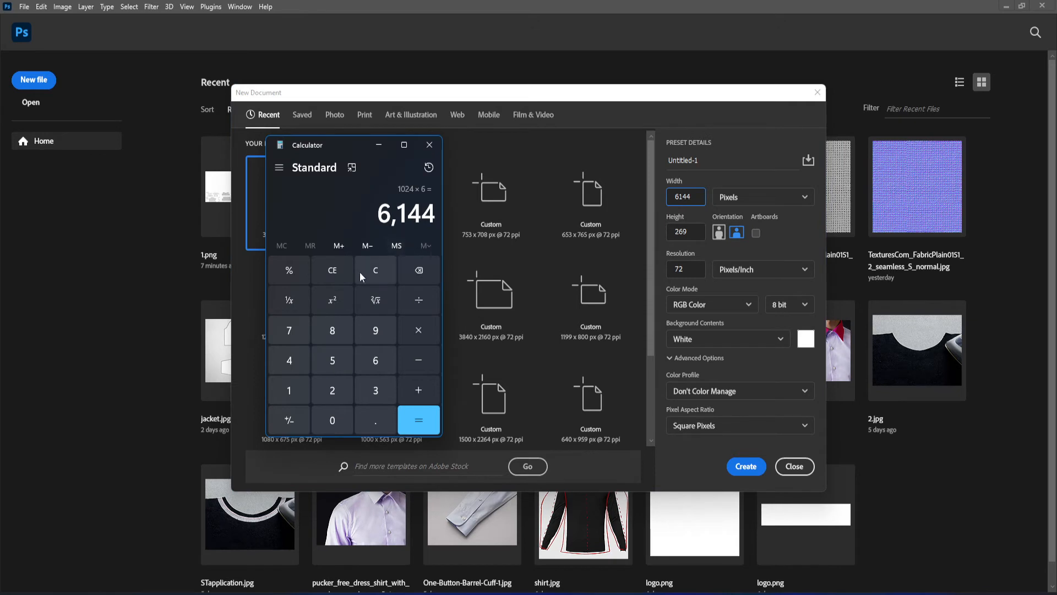
{"action": "left_click", "coordinate": [360, 273]}
{"action": "left_click", "coordinate": [281, 392]}
{"action": "left_click", "coordinate": [337, 421]}
{"action": "left_click", "coordinate": [333, 391]}
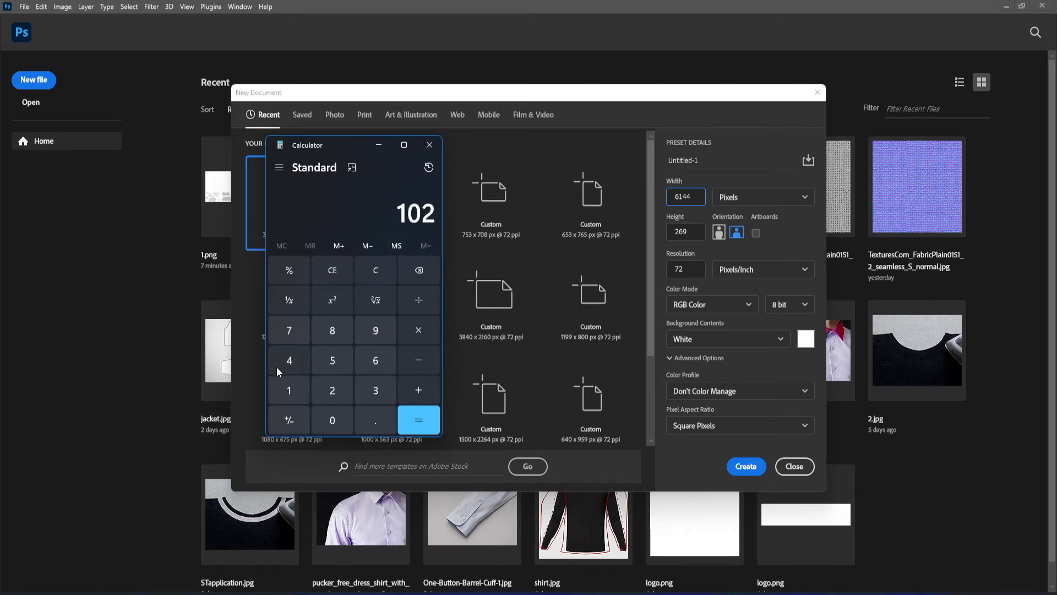
{"action": "left_click", "coordinate": [277, 365]}
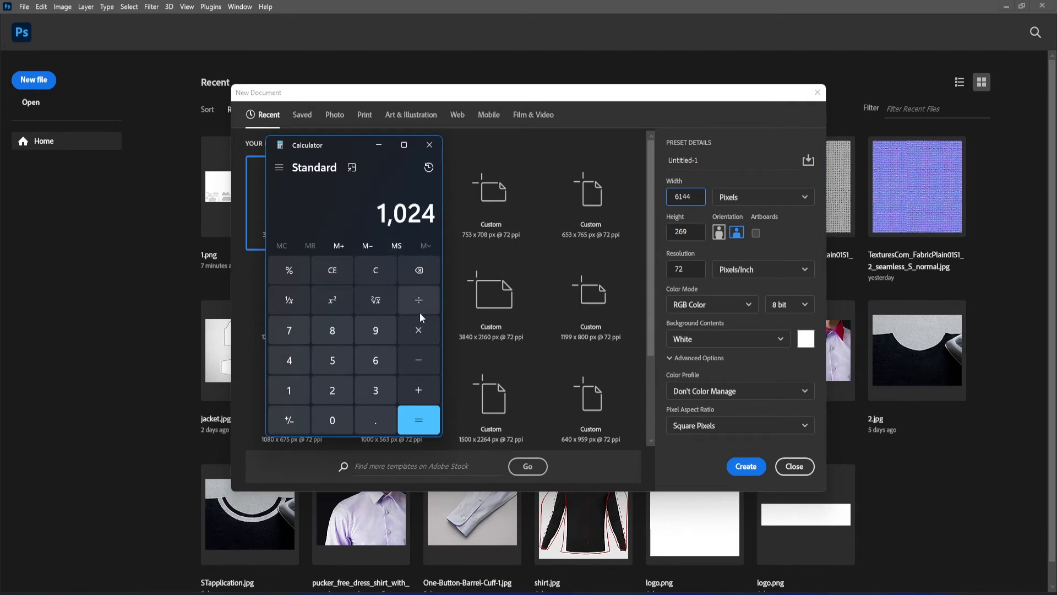
{"action": "left_click", "coordinate": [419, 329]}
{"action": "left_click", "coordinate": [331, 391]}
{"action": "left_click", "coordinate": [416, 420]}
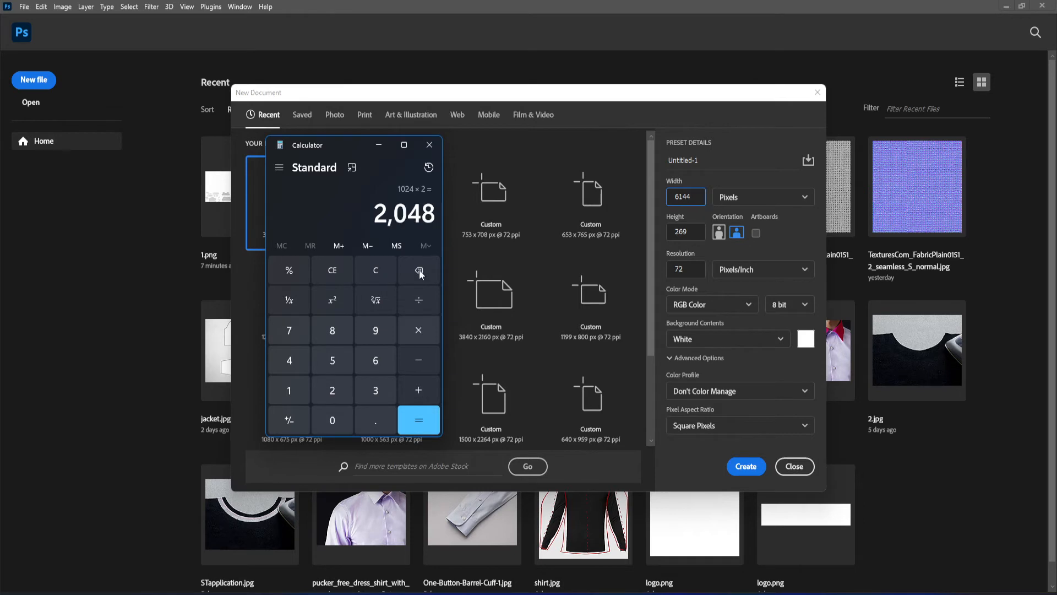
- Close Calculator, set the new document's height to 2048 pixels, create it, and collapse the Character panel
{"action": "left_click", "coordinate": [430, 144]}
{"action": "left_click_drag", "start_coordinate": [689, 231], "coordinate": [677, 231]}
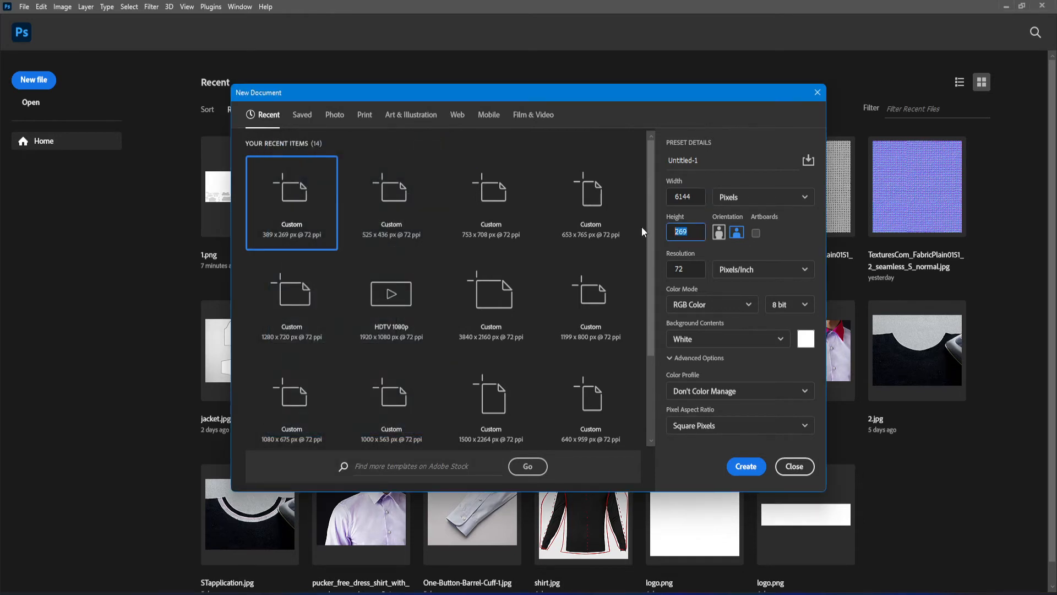
{"action": "type", "text": "2048"}
{"action": "left_click", "coordinate": [759, 464]}
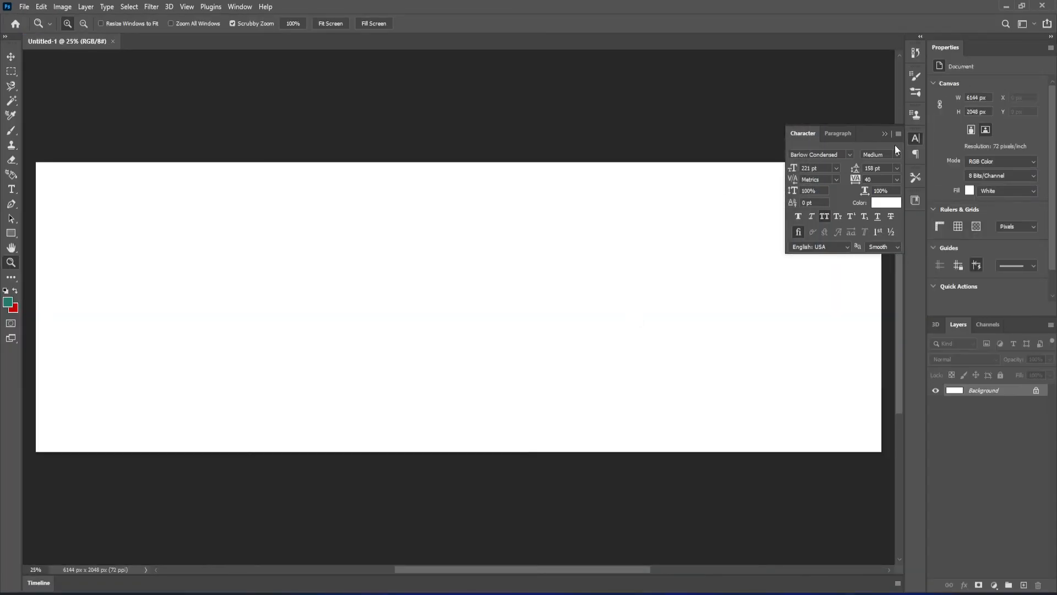
{"action": "left_click", "coordinate": [883, 134]}
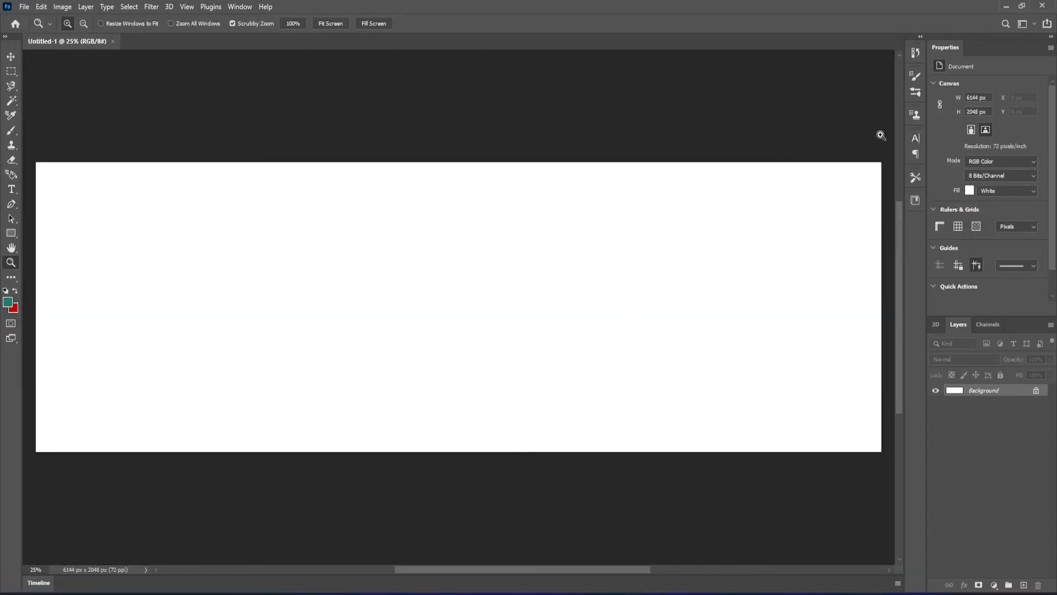
- Switch to File Explorer and review the exported diffuse tile images in the avatar7 folder
{"action": "left_click", "coordinate": [24, 7]}
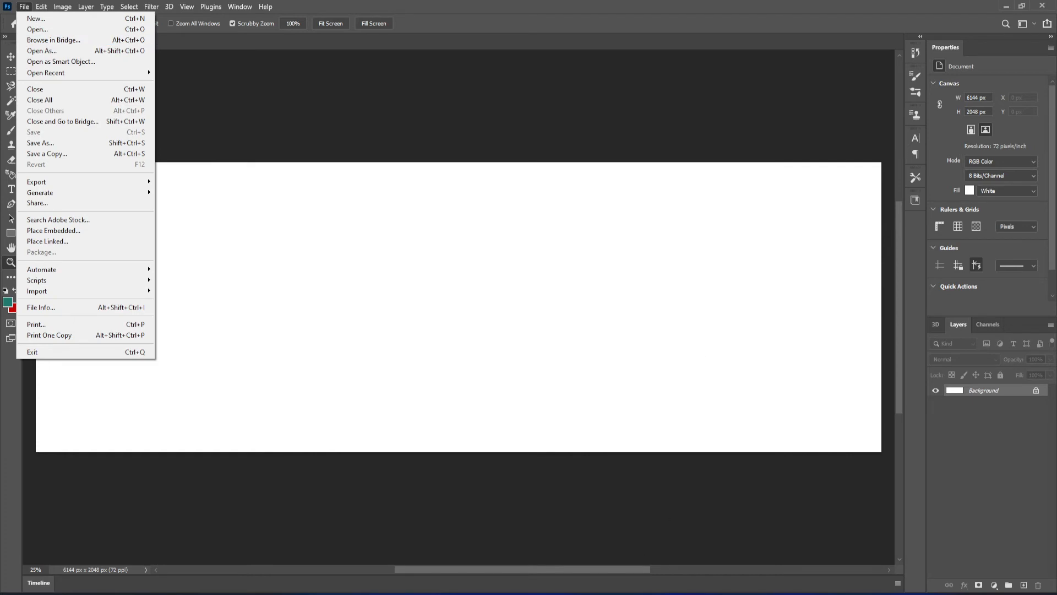
{"action": "key", "text": "alt+Tab"}
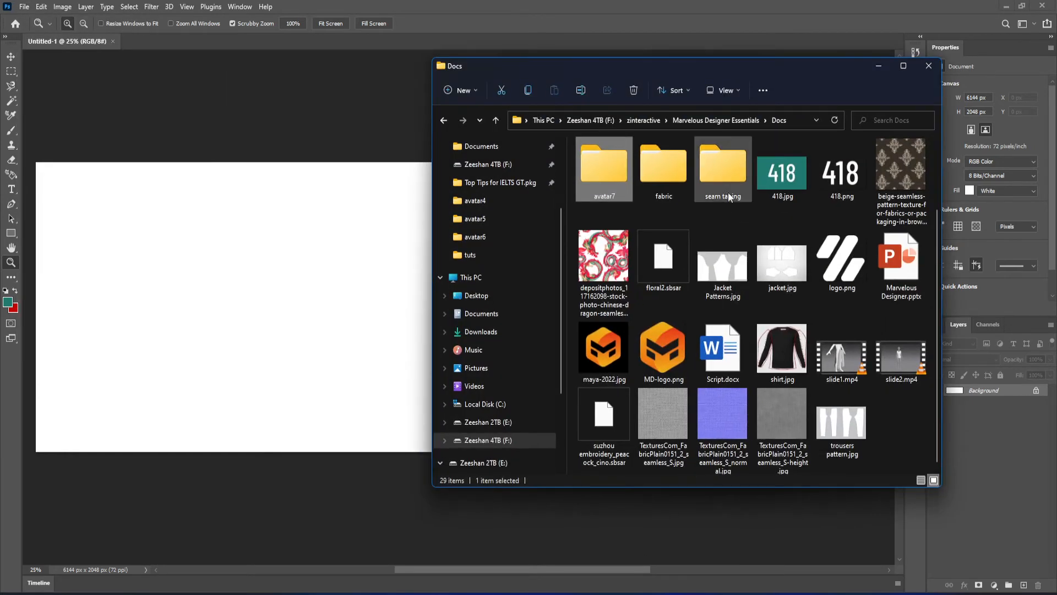
{"action": "double_click", "coordinate": [612, 173]}
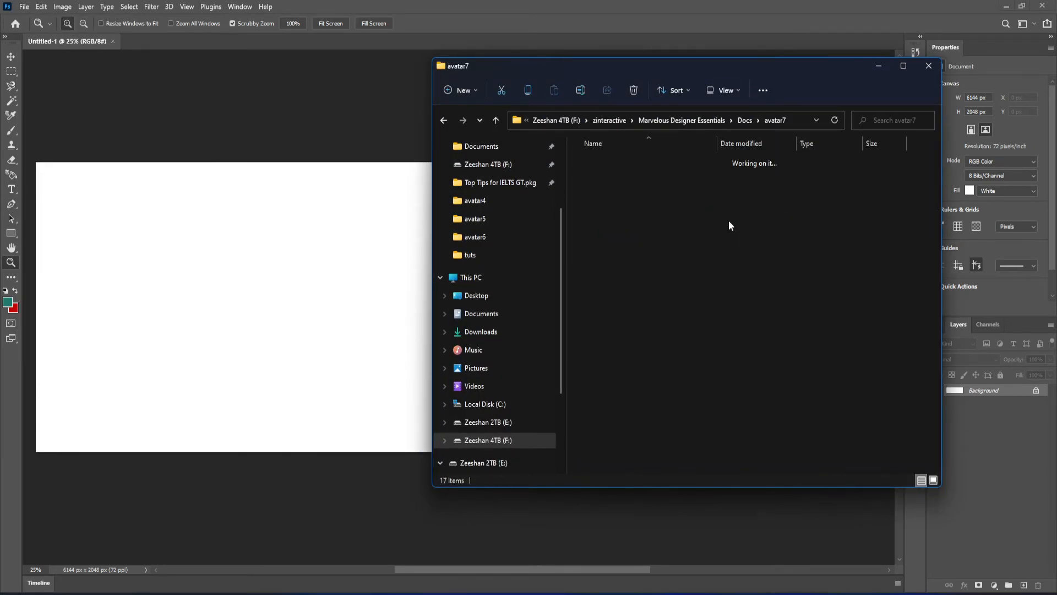
{"action": "left_click_drag", "start_coordinate": [807, 77], "coordinate": [660, 95]}
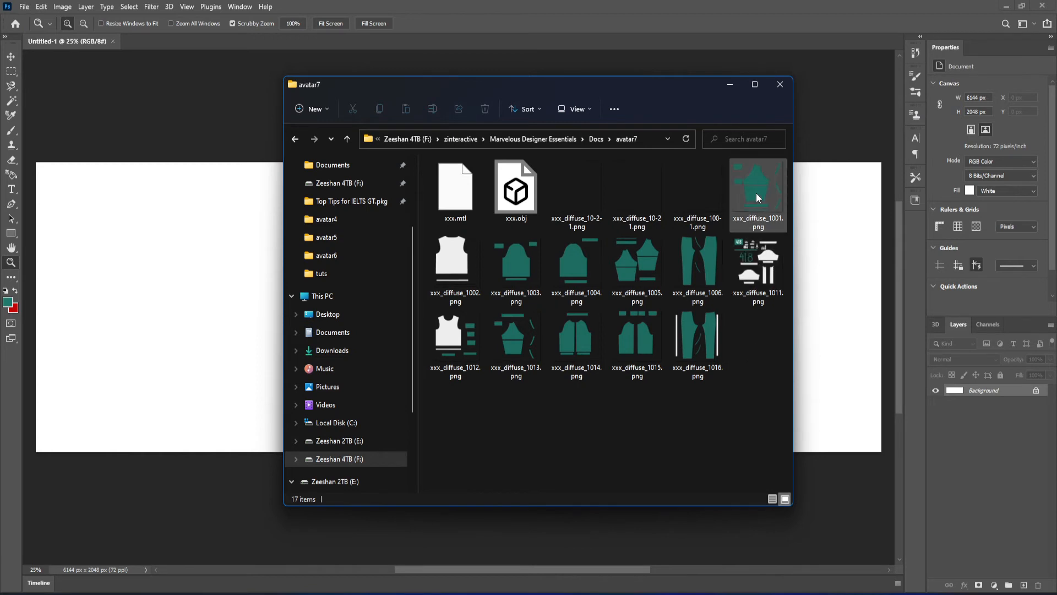
{"action": "left_click", "coordinate": [688, 193]}
{"action": "left_click", "coordinate": [478, 339]}
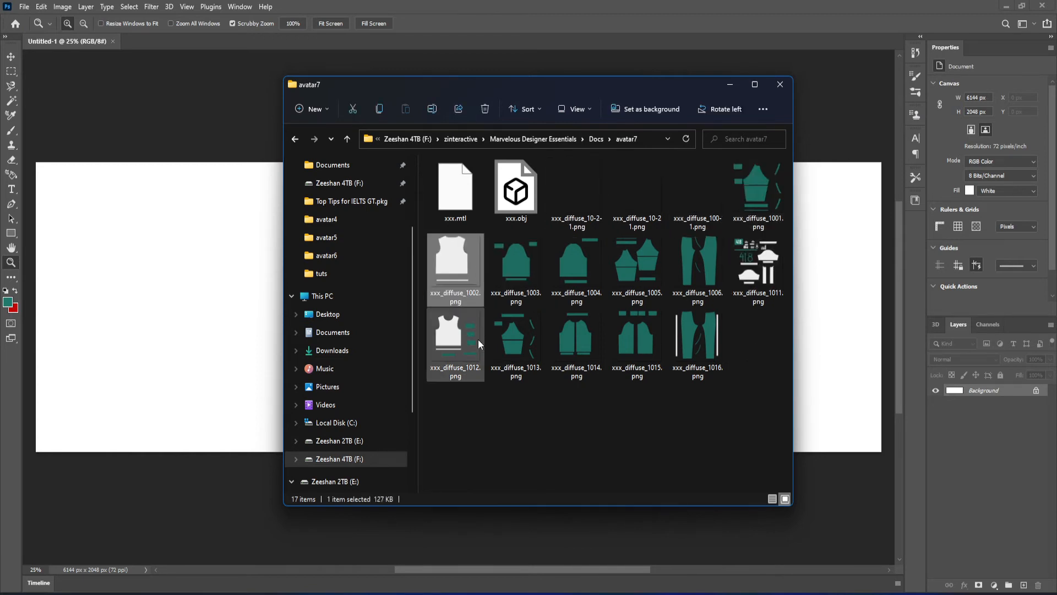
{"action": "left_click", "coordinate": [638, 342]}
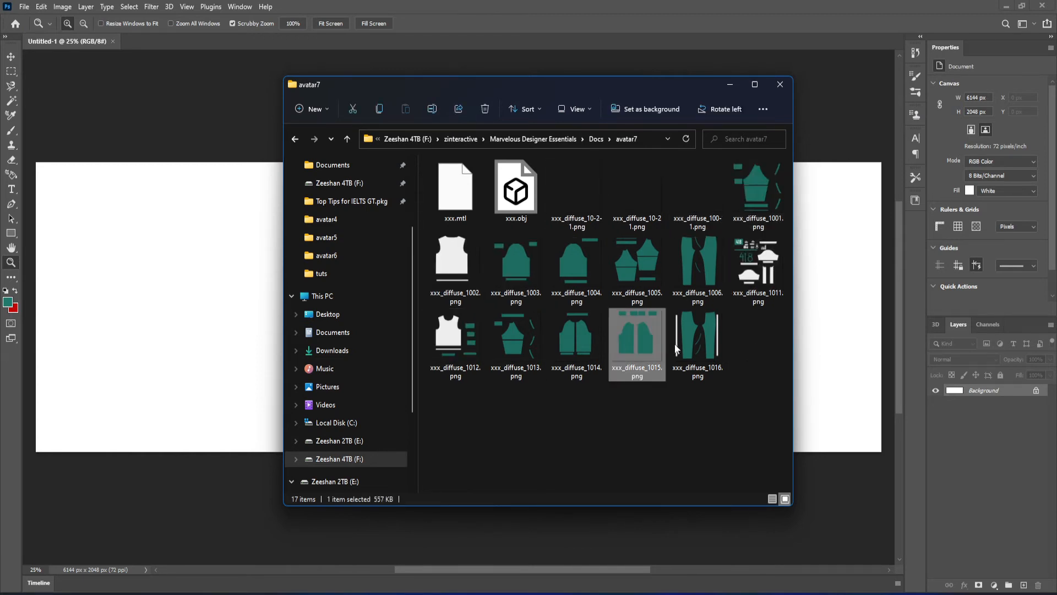
{"action": "left_click", "coordinate": [503, 264]}
{"action": "left_click", "coordinate": [441, 273]}
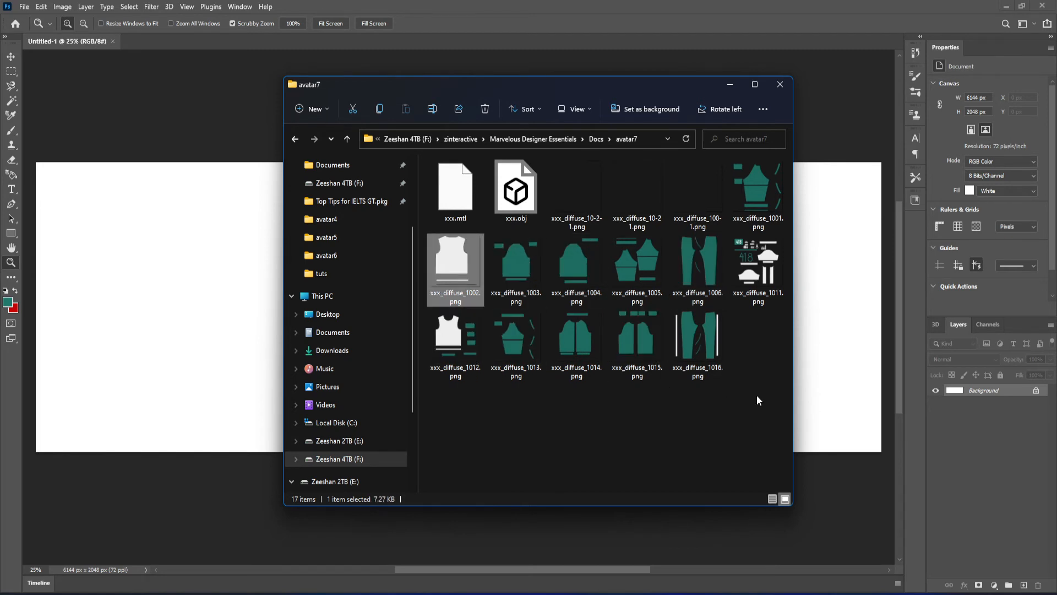
{"action": "left_click_drag", "start_coordinate": [767, 388], "coordinate": [582, 198]}
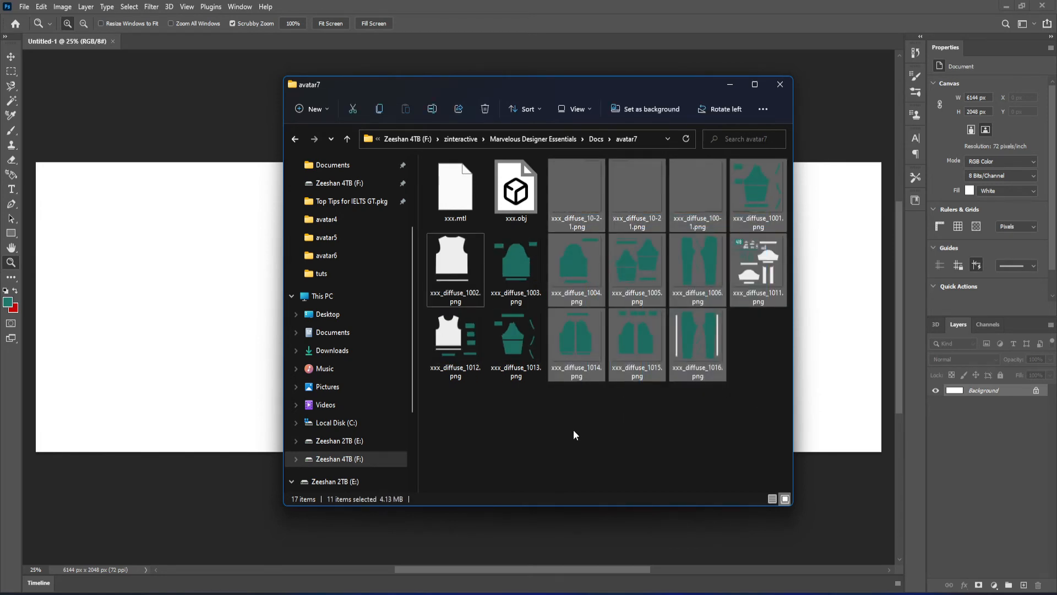
{"action": "left_click", "coordinate": [201, 113]}
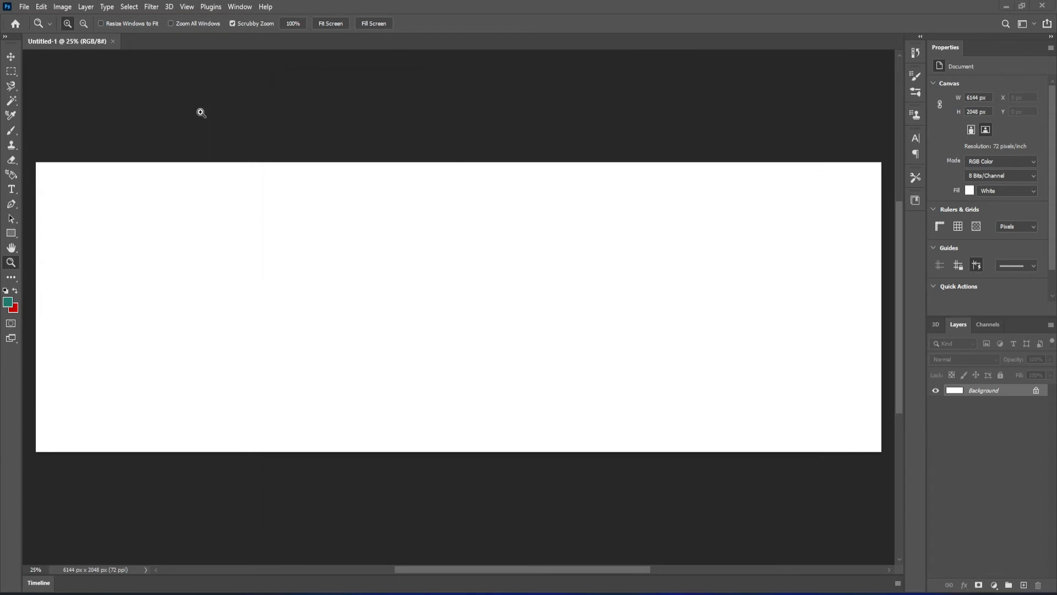
- Start opening files in Photoshop and browse to the avatar7 folder inside Docs
{"action": "left_click", "coordinate": [25, 6]}
{"action": "left_click", "coordinate": [24, 6]}
{"action": "key", "text": "ctrl+o"}
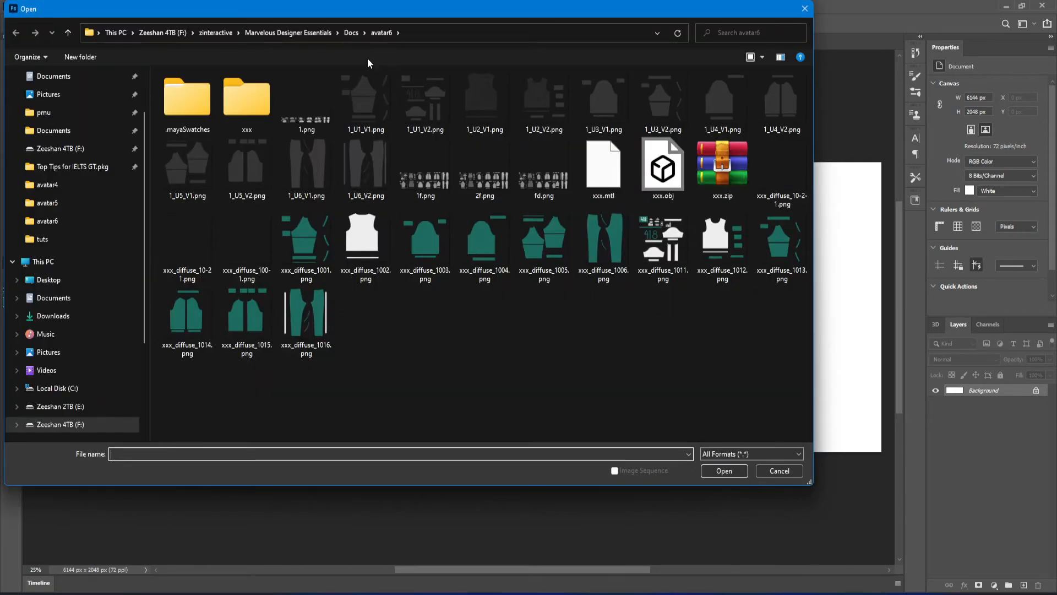
{"action": "left_click", "coordinate": [352, 32]}
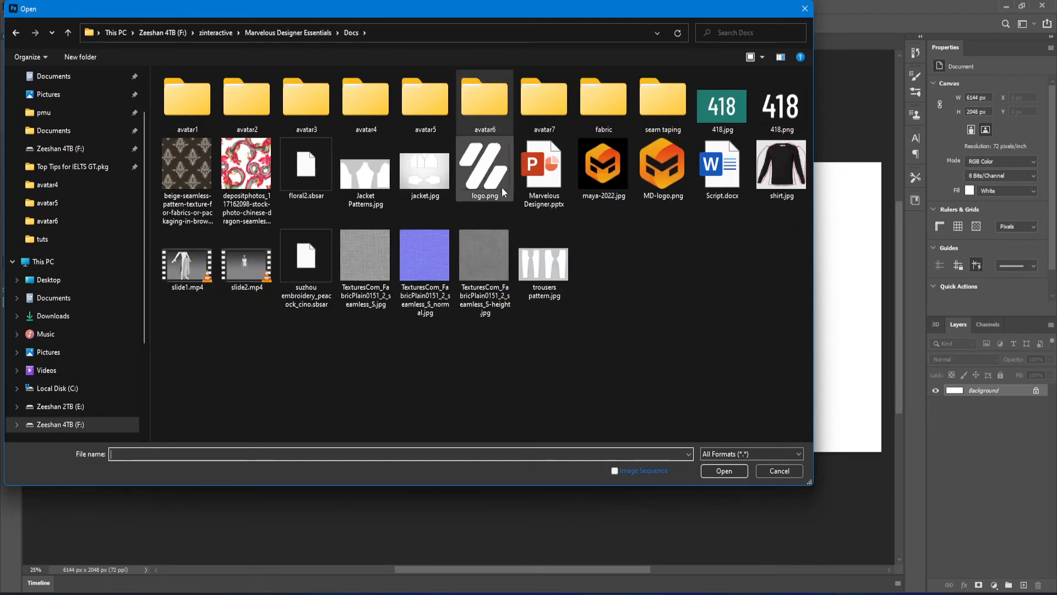
{"action": "double_click", "coordinate": [551, 101]}
- Go through the diffuse images one by one, from the 1001–1006 tiles to the 1011–1016 tiles
{"action": "left_click_drag", "start_coordinate": [749, 238], "coordinate": [480, 109]}
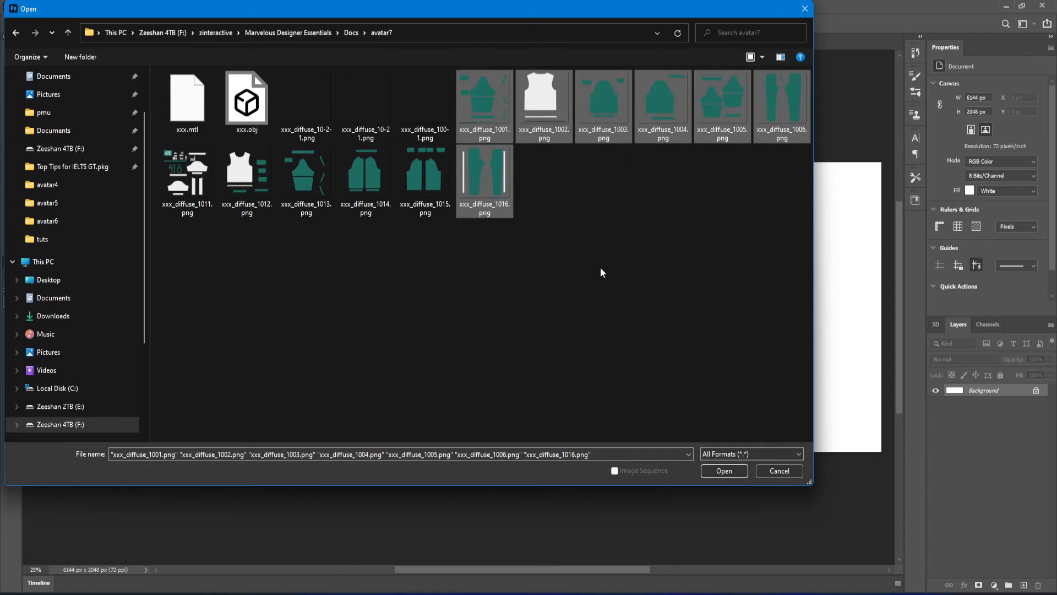
{"action": "left_click", "coordinate": [533, 164]}
{"action": "left_click", "coordinate": [497, 99]}
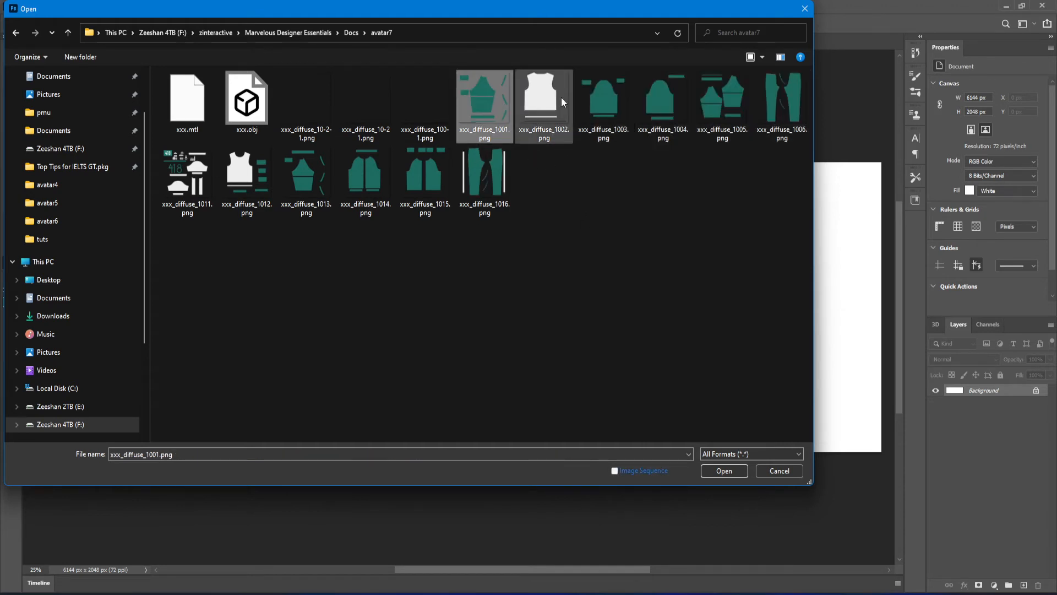
{"action": "left_click", "coordinate": [561, 97]}
{"action": "left_click", "coordinate": [612, 98]}
{"action": "left_click", "coordinate": [649, 99]}
{"action": "left_click", "coordinate": [706, 96]}
{"action": "left_click", "coordinate": [762, 91]}
{"action": "left_click", "coordinate": [187, 176]}
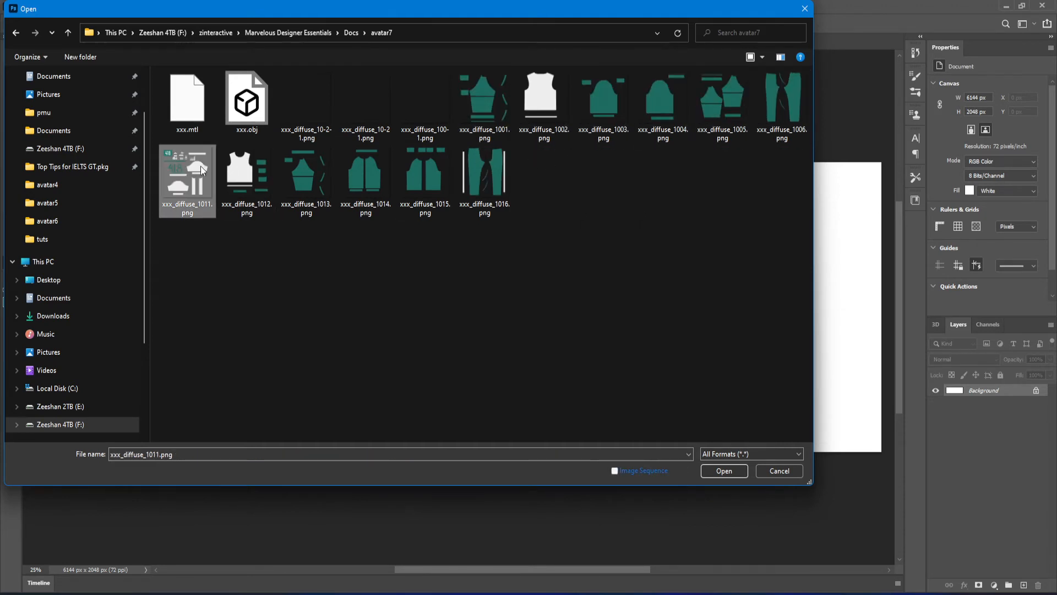
{"action": "left_click", "coordinate": [248, 177]}
{"action": "left_click", "coordinate": [304, 181]}
{"action": "left_click", "coordinate": [366, 183]}
{"action": "left_click", "coordinate": [448, 179]}
- Open all images from xxx_diffuse_1001.png to xxx_diffuse_1016.png together and return to the blank Untitled-1 document
{"action": "left_click", "coordinate": [476, 101]}
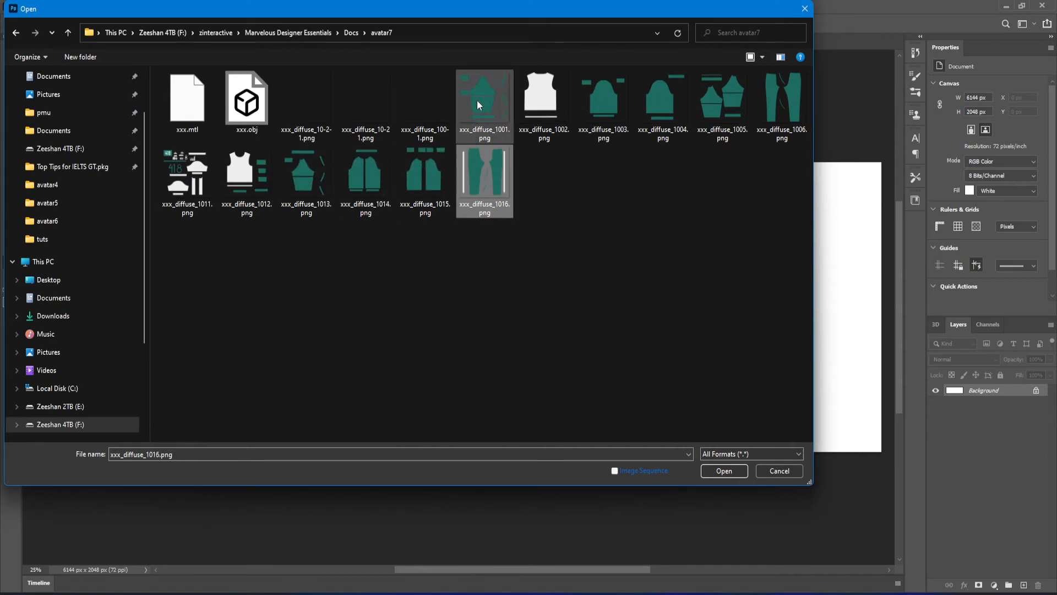
{"action": "left_click", "coordinate": [490, 180], "text": "shift"}
{"action": "left_click", "coordinate": [717, 475]}
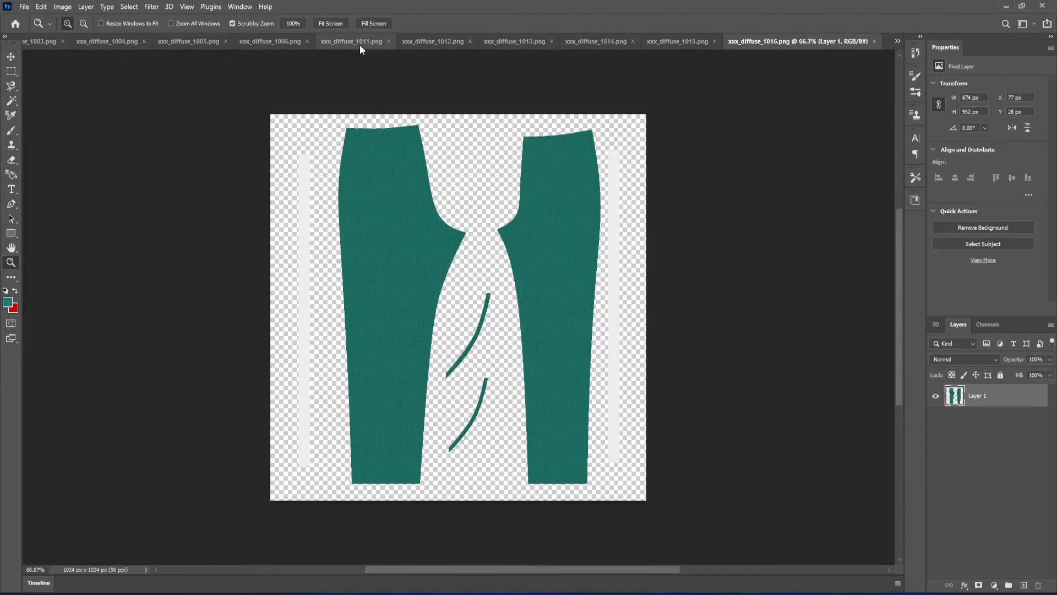
{"action": "left_click", "coordinate": [897, 41]}
{"action": "left_click", "coordinate": [935, 45]}
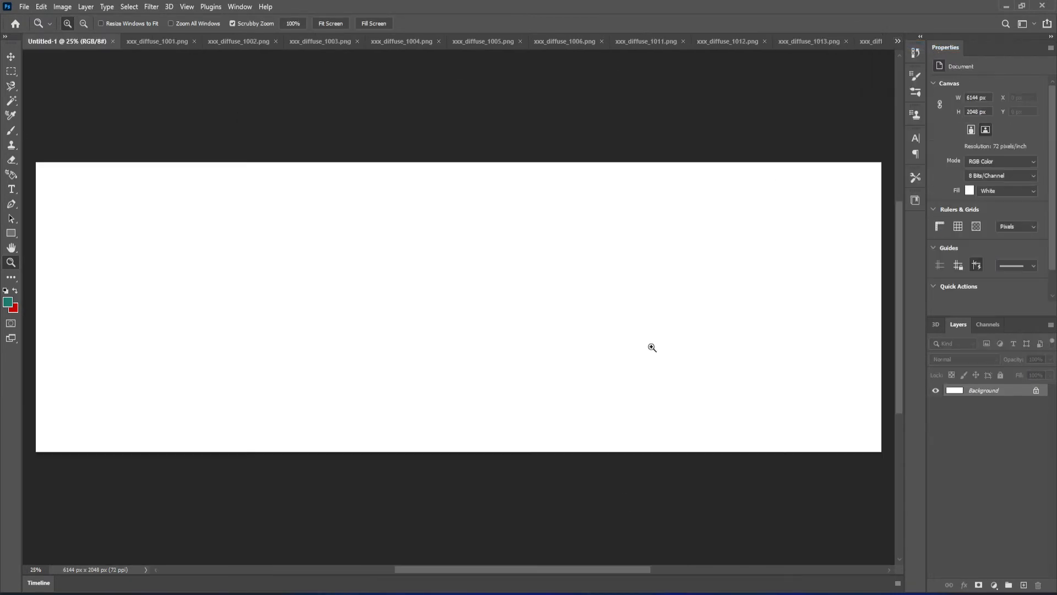
- Switch to Maya to check the tile arrangement in the UV Editor, and return to Photoshop
{"action": "mouse_move", "coordinate": [661, 594]}
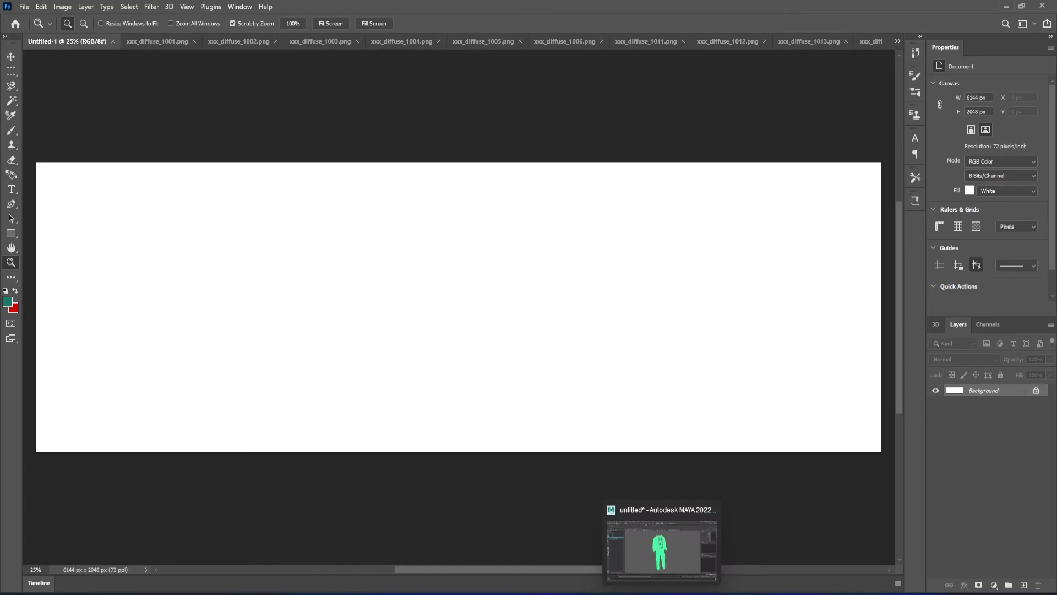
{"action": "left_click", "coordinate": [661, 548]}
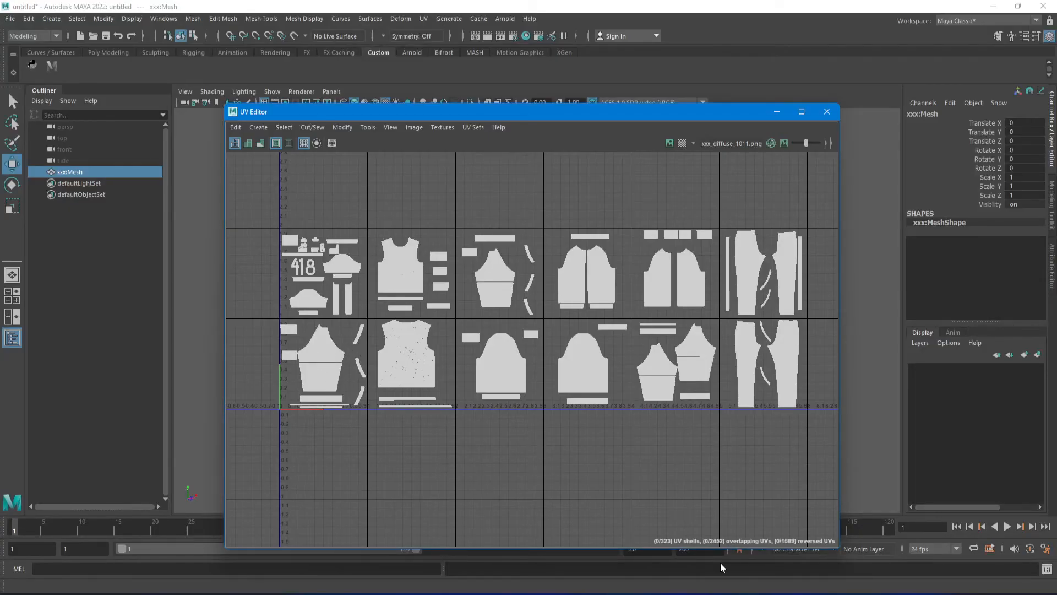
{"action": "key", "text": "alt+Tab"}
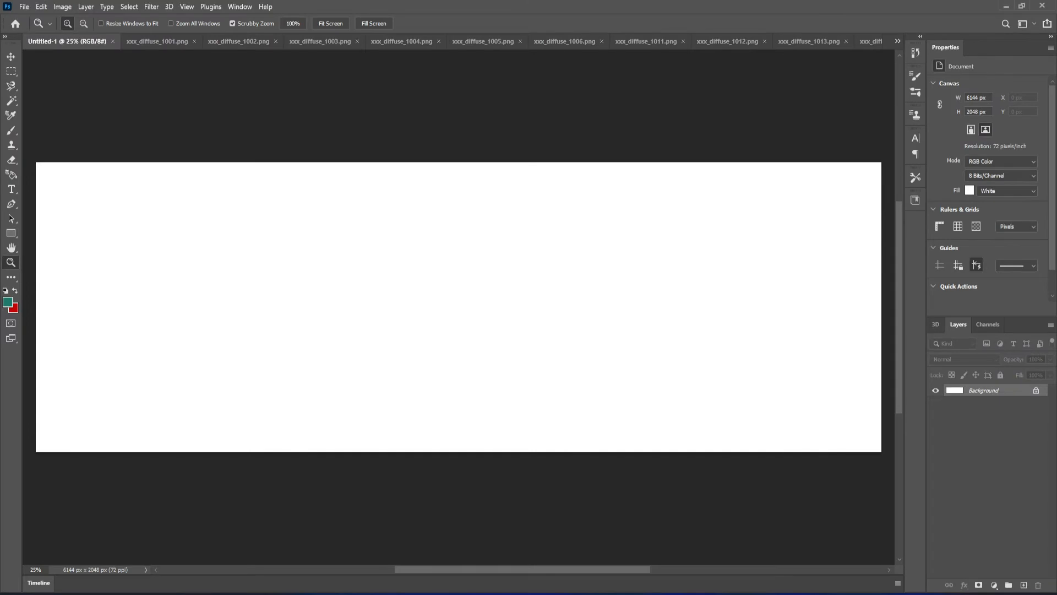
- Select the entire canvas of xxx_diffuse_1001.png and cut its contents
{"action": "left_click", "coordinate": [164, 43]}
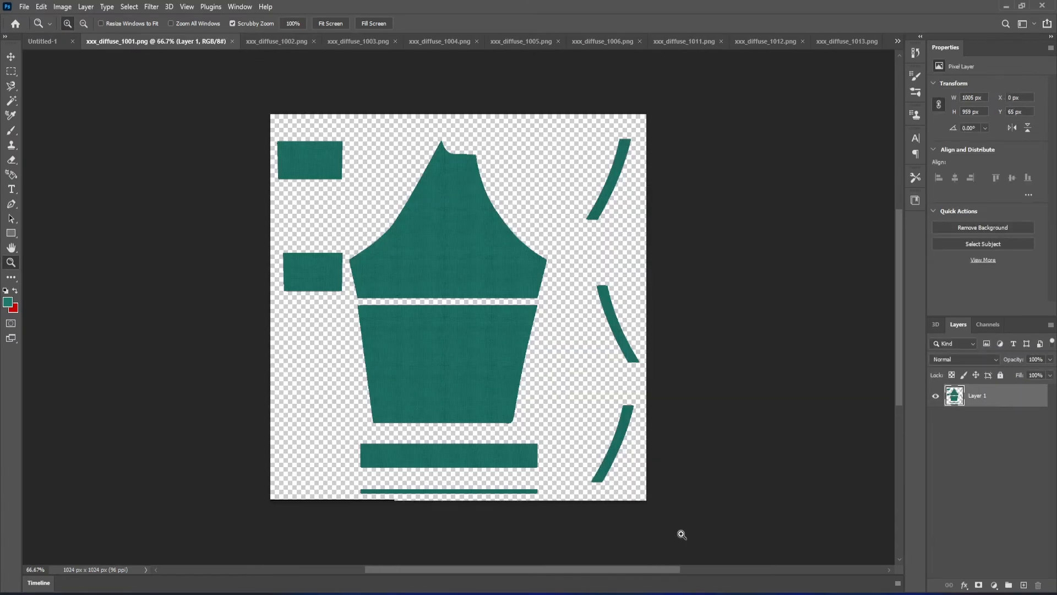
{"action": "left_click", "coordinate": [711, 593]}
{"action": "left_click", "coordinate": [710, 593]}
{"action": "key", "text": "ctrl+a"}
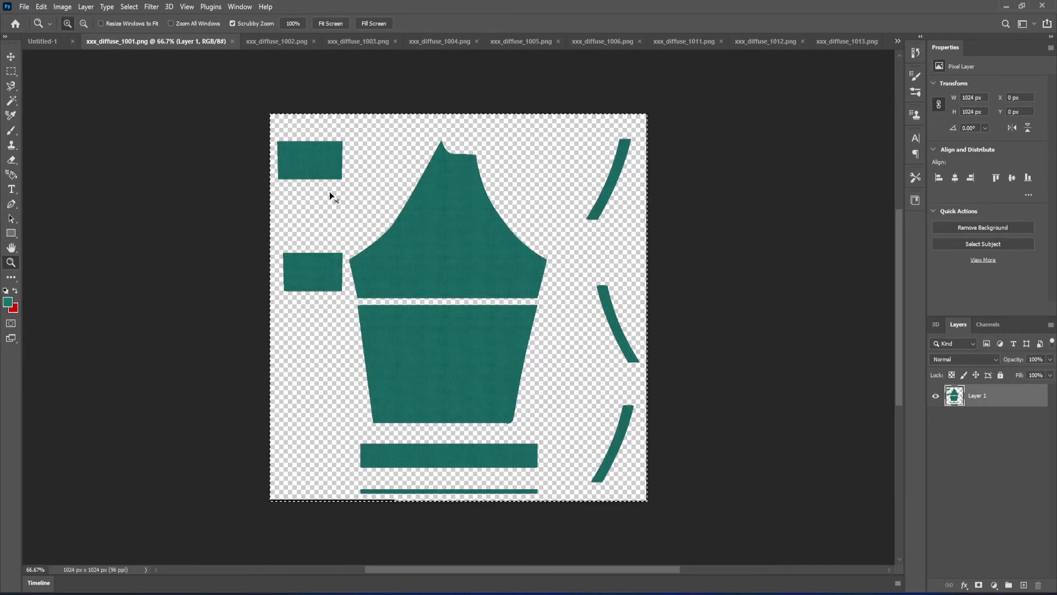
{"action": "key", "text": "ctrl+x"}
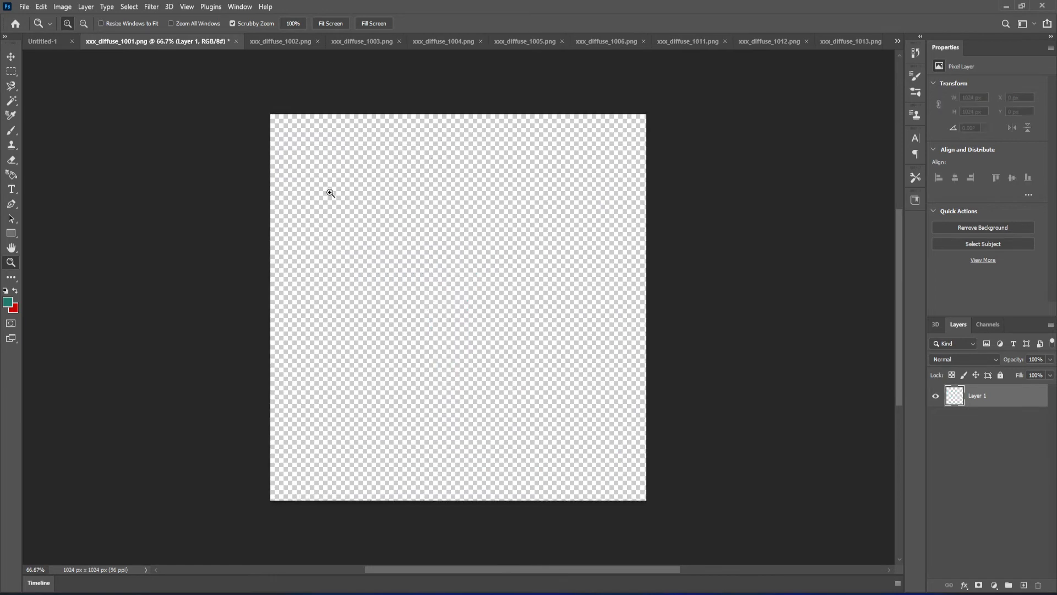
- Paste the cut tile into Untitled-1 and move it flush into the canvas's lower-left corner
{"action": "left_click", "coordinate": [44, 41]}
{"action": "key", "text": "ctrl+v"}
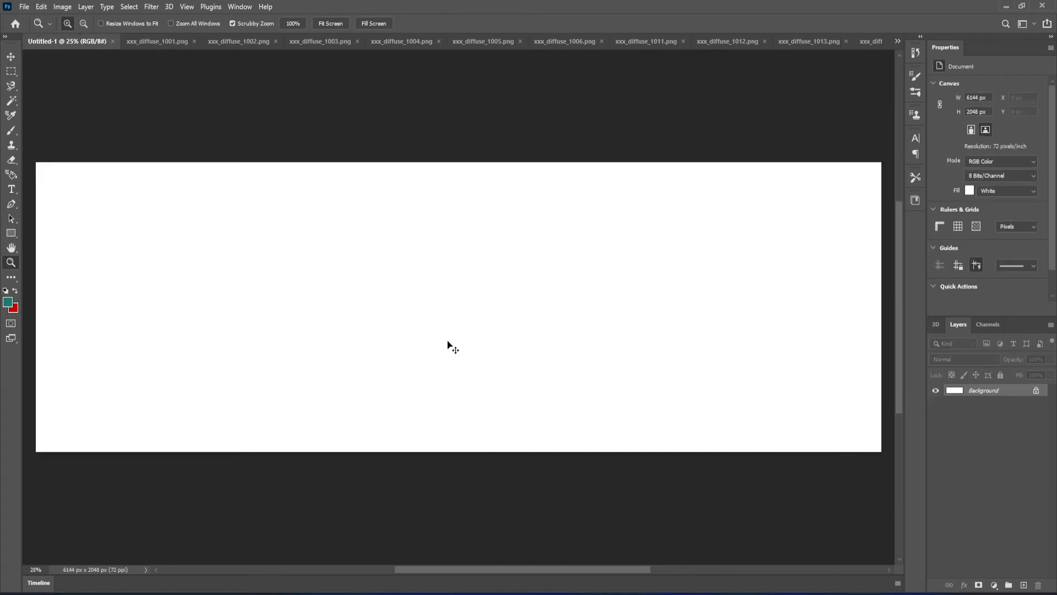
{"action": "left_click", "coordinate": [11, 56]}
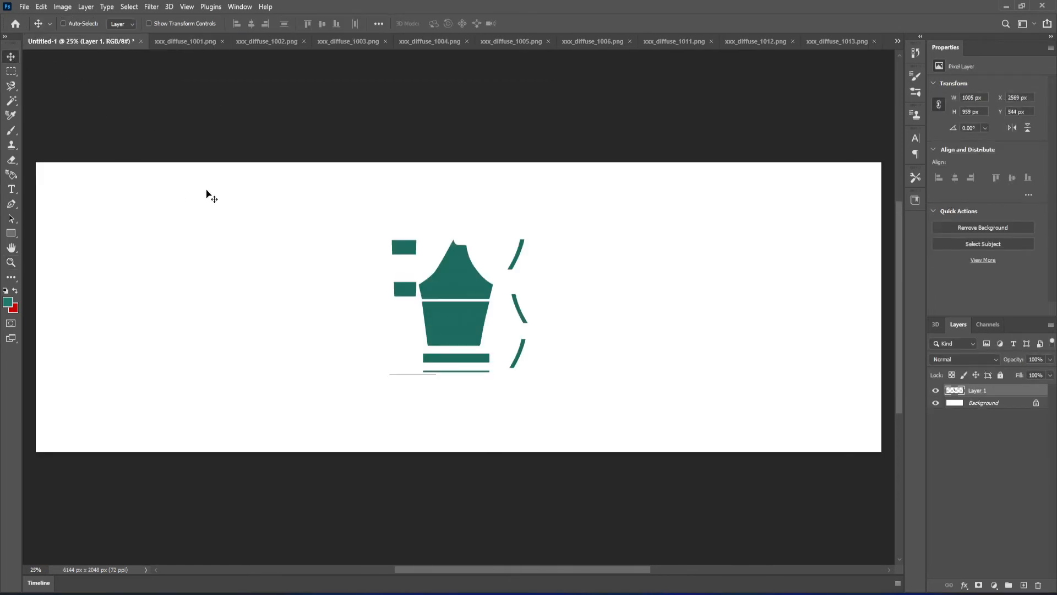
{"action": "left_click_drag", "start_coordinate": [445, 339], "coordinate": [115, 407]}
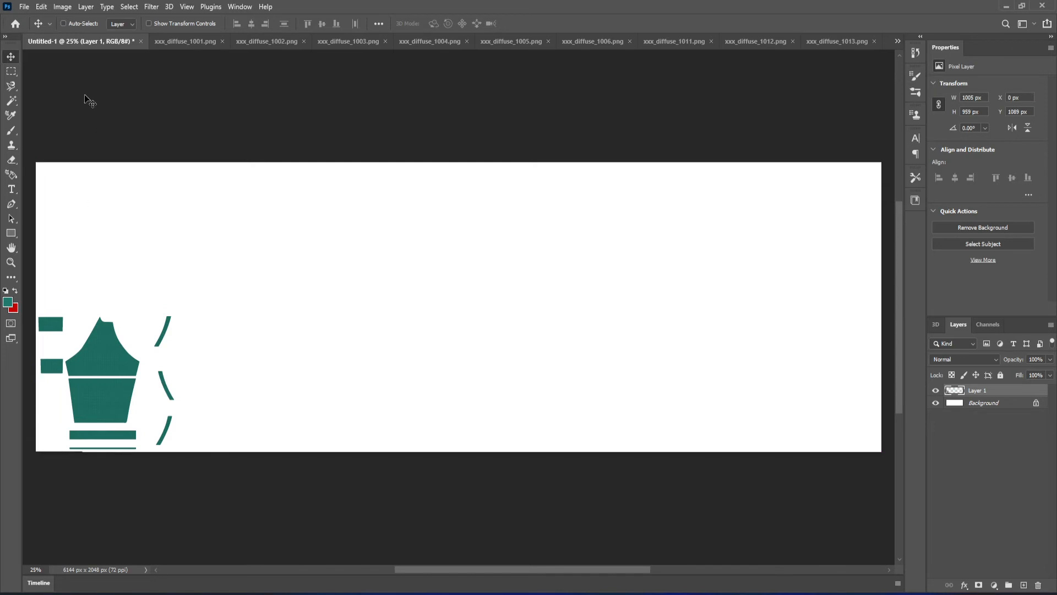
{"action": "left_click", "coordinate": [24, 6]}
{"action": "left_click", "coordinate": [33, 28]}
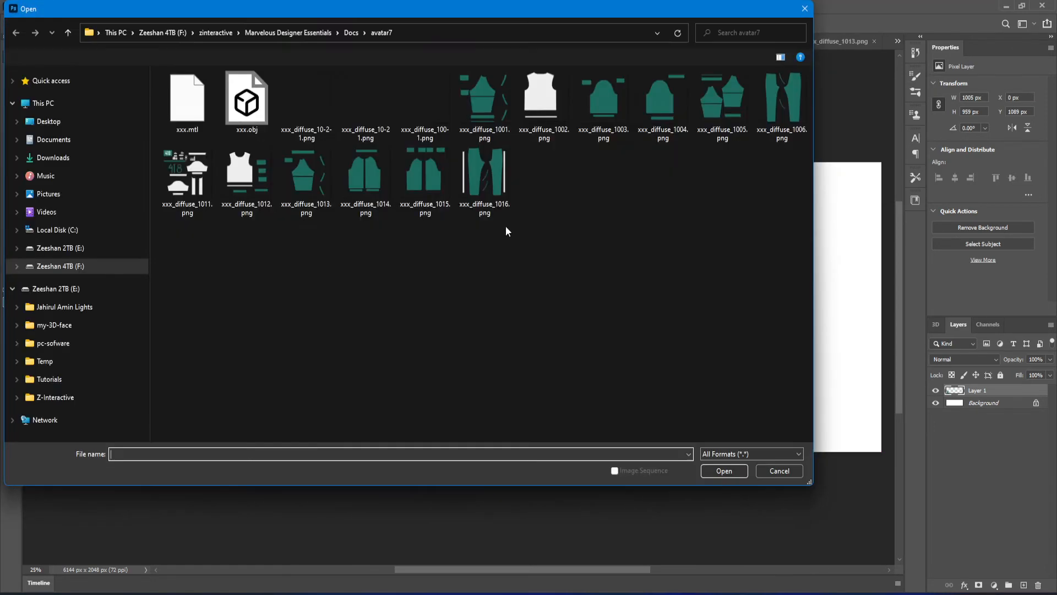
{"action": "left_click", "coordinate": [780, 470]}
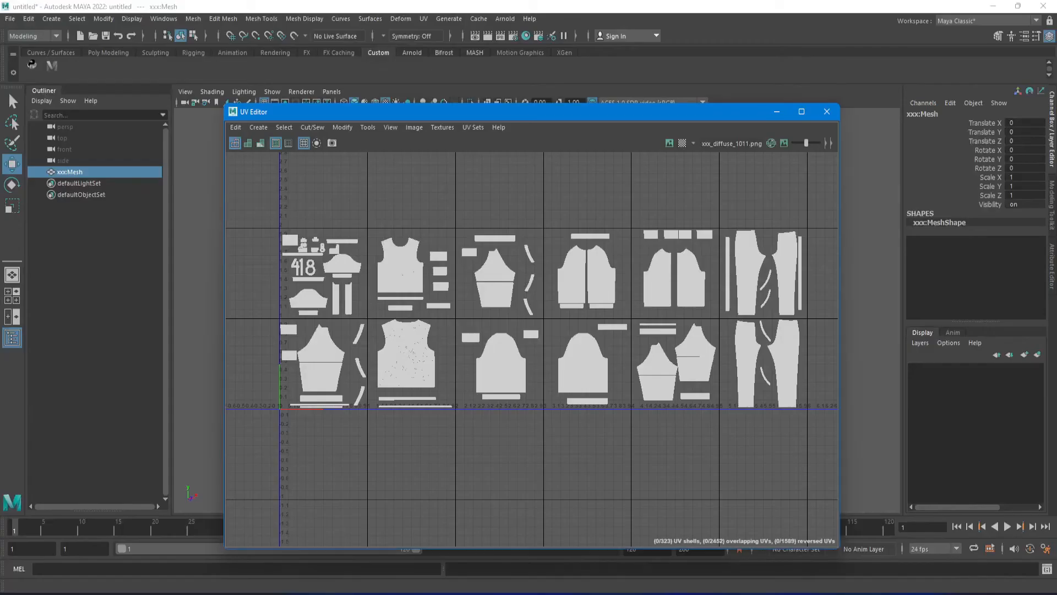
- Open the UV snapshot options and set the image size to 4096 × 4096 px with the aspect ratio unlocked
{"action": "left_click", "coordinate": [332, 142]}
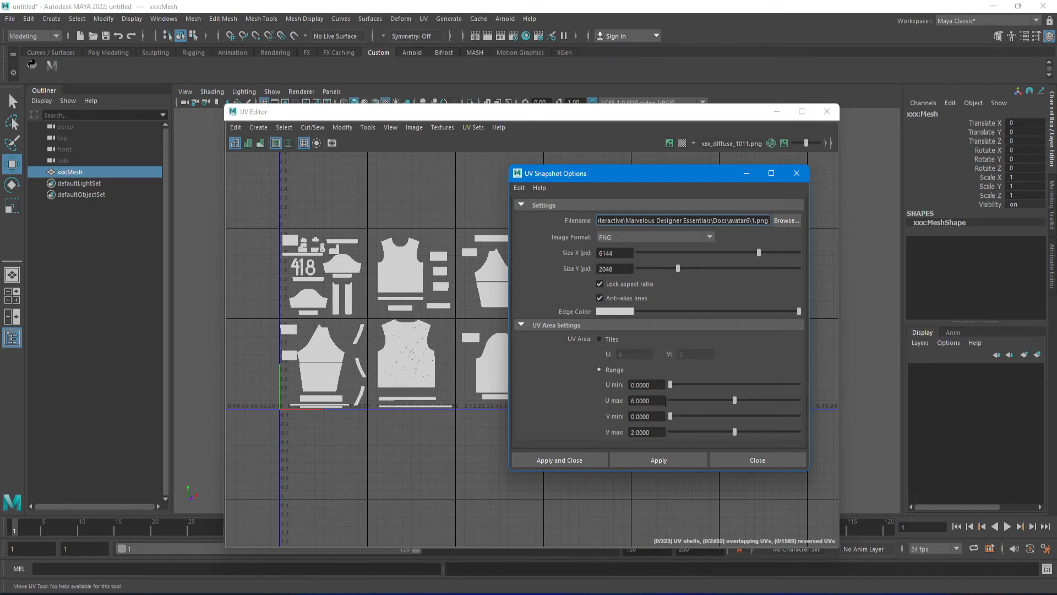
{"action": "double_click", "coordinate": [663, 400]}
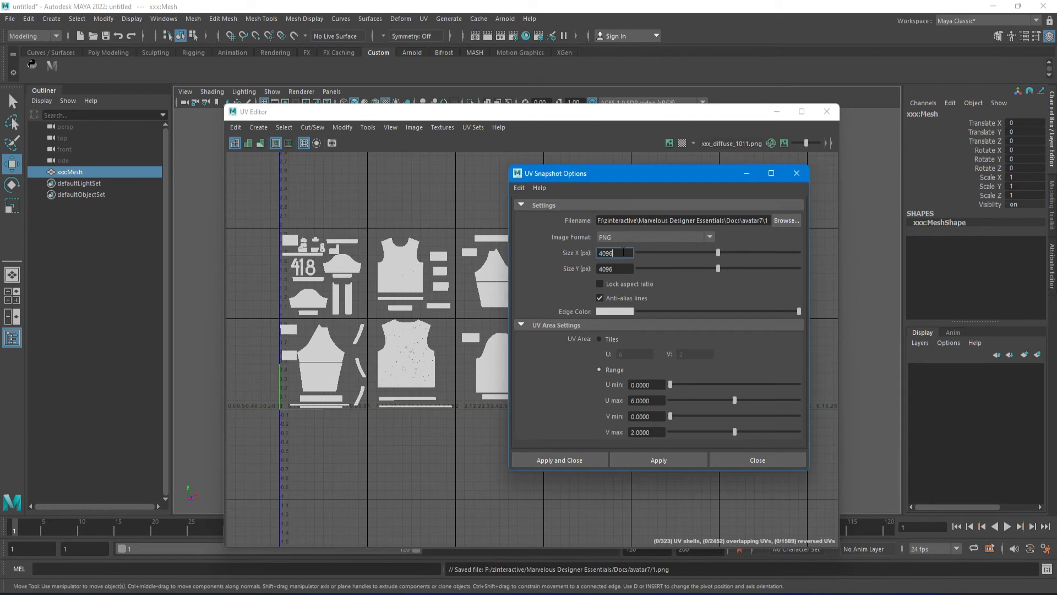
{"action": "left_click", "coordinate": [625, 268]}
{"action": "left_click_drag", "start_coordinate": [604, 184], "coordinate": [885, 168]}
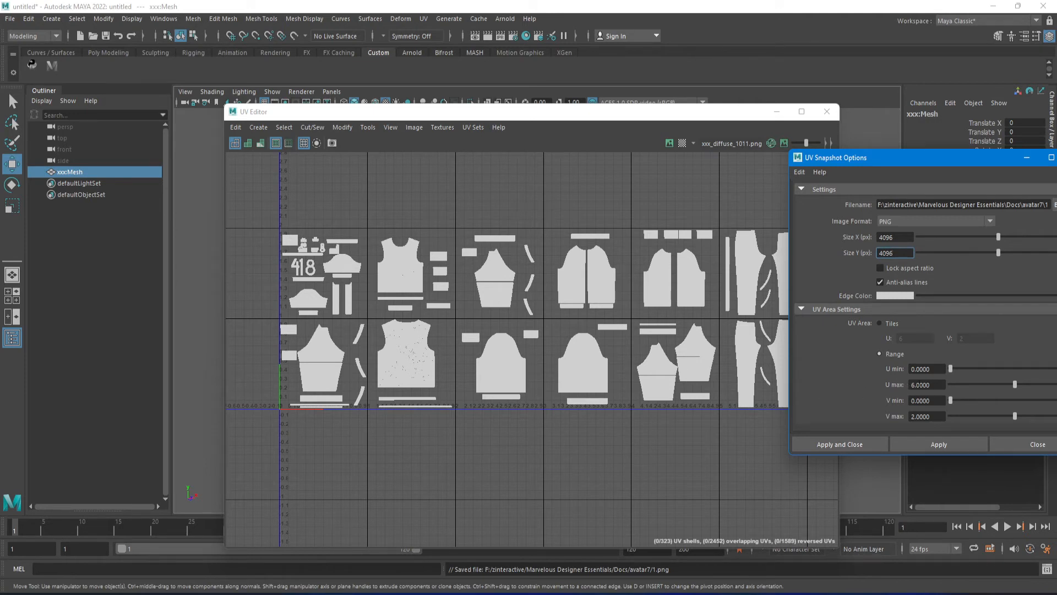
{"action": "left_click_drag", "start_coordinate": [903, 177], "coordinate": [944, 165]}
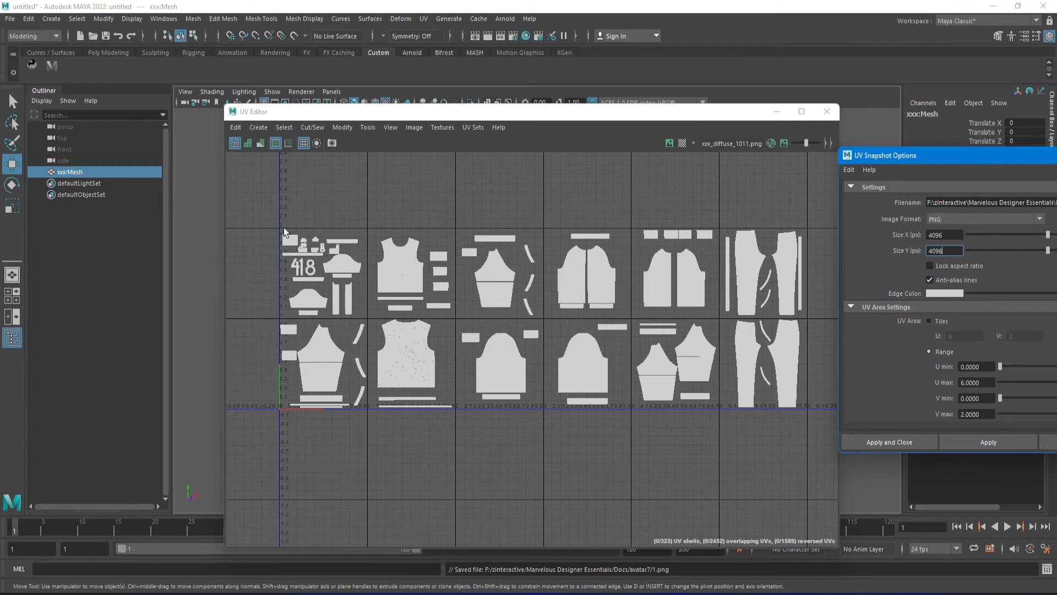
{"action": "left_click_drag", "start_coordinate": [977, 160], "coordinate": [655, 172]}
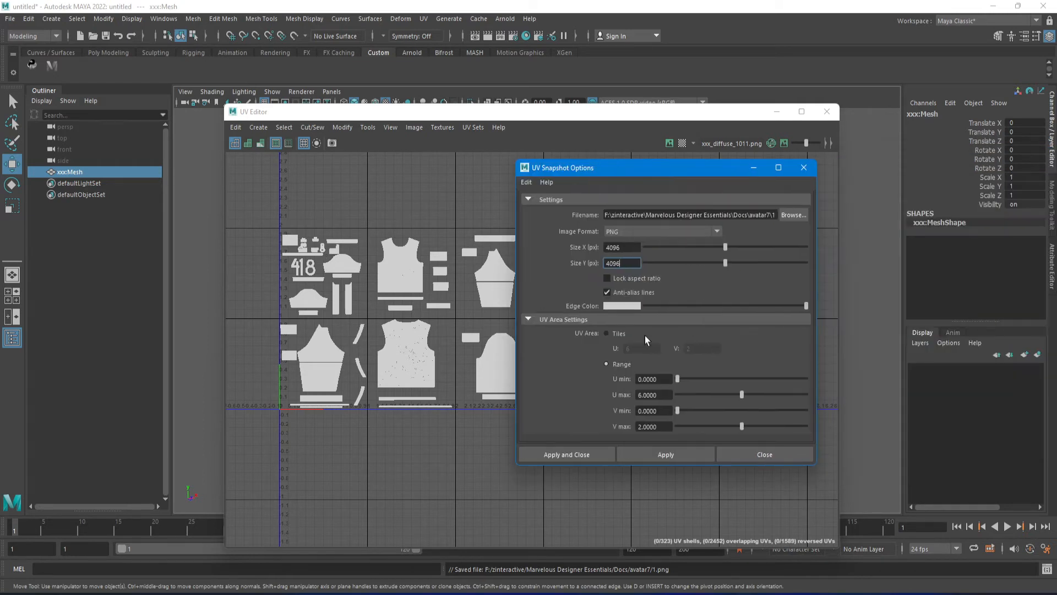
- Export the UV snapshot as 1.png in the avatar7 folder, overwriting the existing file, and close the snapshot options
{"action": "left_click", "coordinate": [793, 215]}
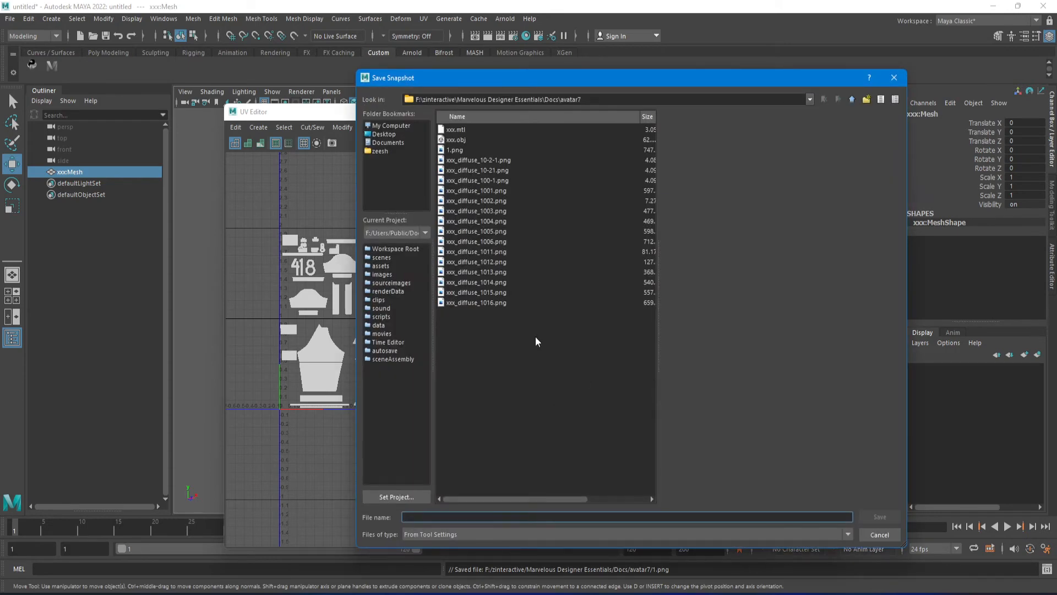
{"action": "left_click", "coordinate": [461, 150]}
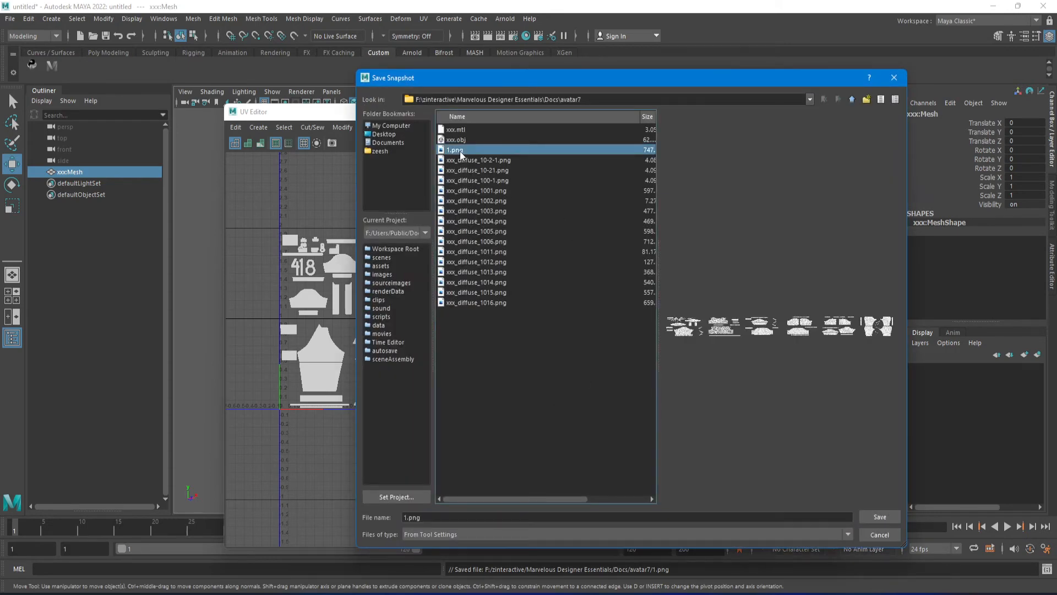
{"action": "left_click", "coordinate": [880, 517]}
{"action": "left_click", "coordinate": [612, 329]}
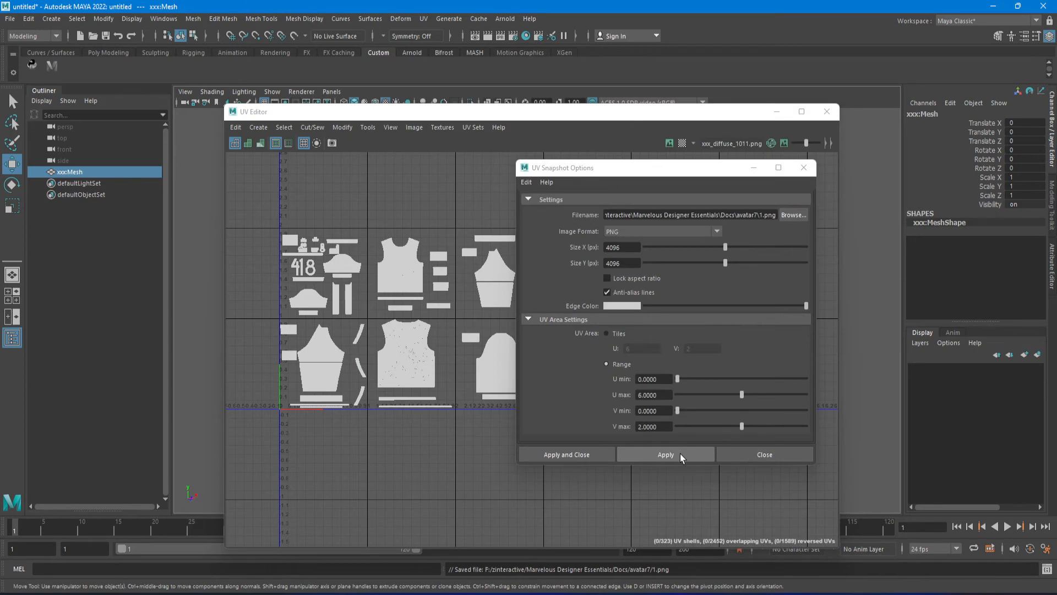
{"action": "left_click", "coordinate": [580, 460]}
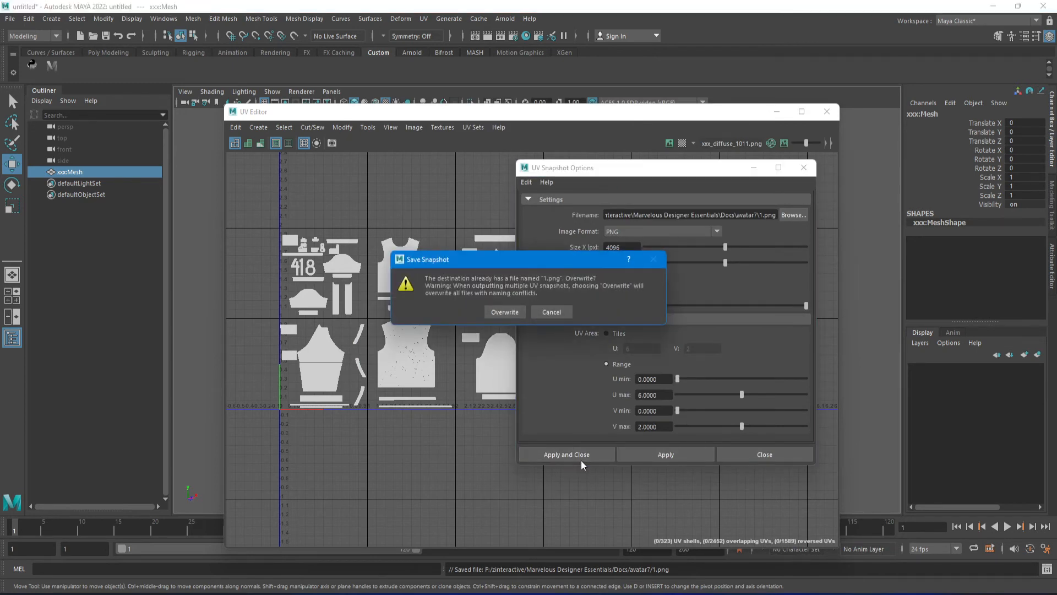
{"action": "left_click", "coordinate": [514, 307]}
{"action": "left_click", "coordinate": [760, 454]}
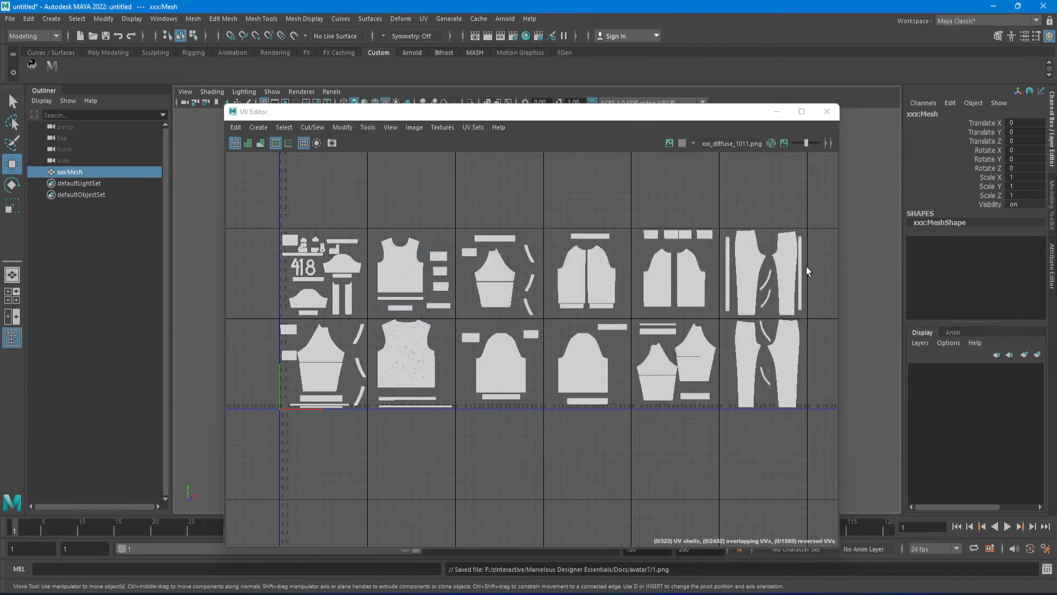
- Switch to Photoshop and open 1.png from the avatar7 folder
{"action": "mouse_move", "coordinate": [711, 592]}
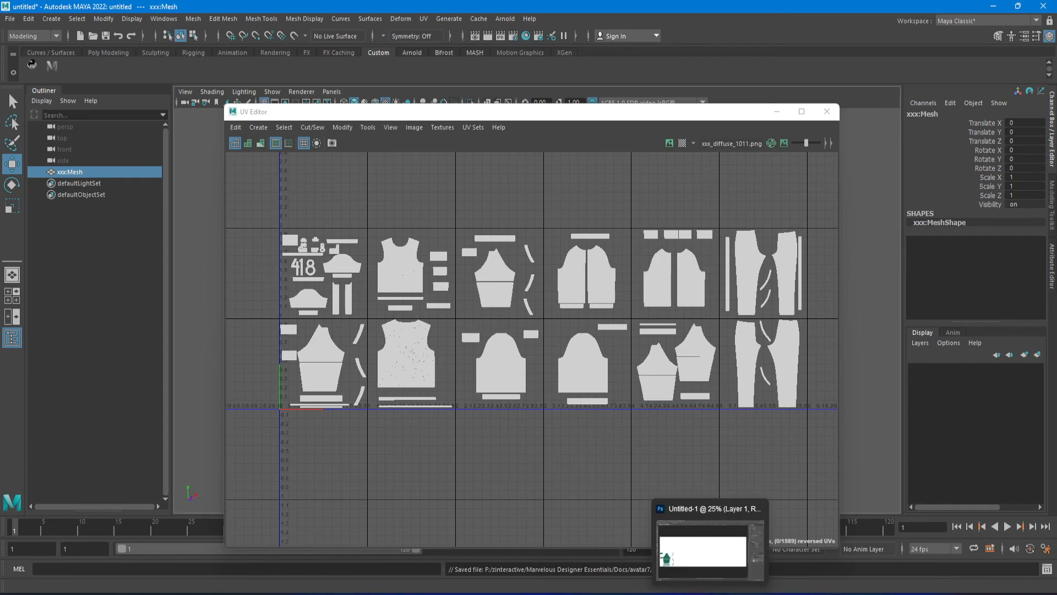
{"action": "left_click", "coordinate": [702, 551]}
{"action": "left_click", "coordinate": [24, 6]}
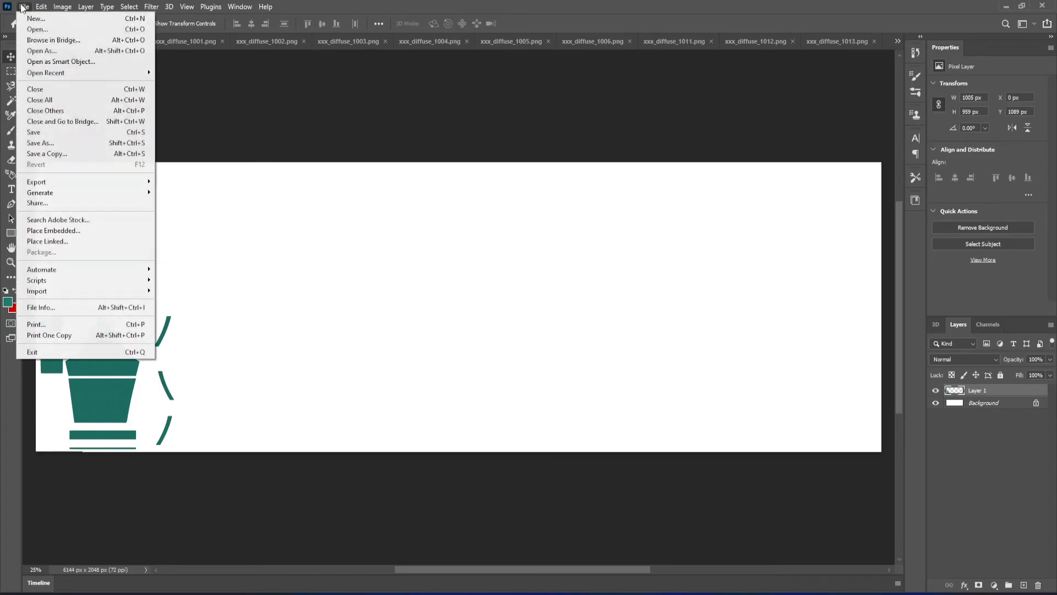
{"action": "left_click", "coordinate": [53, 30]}
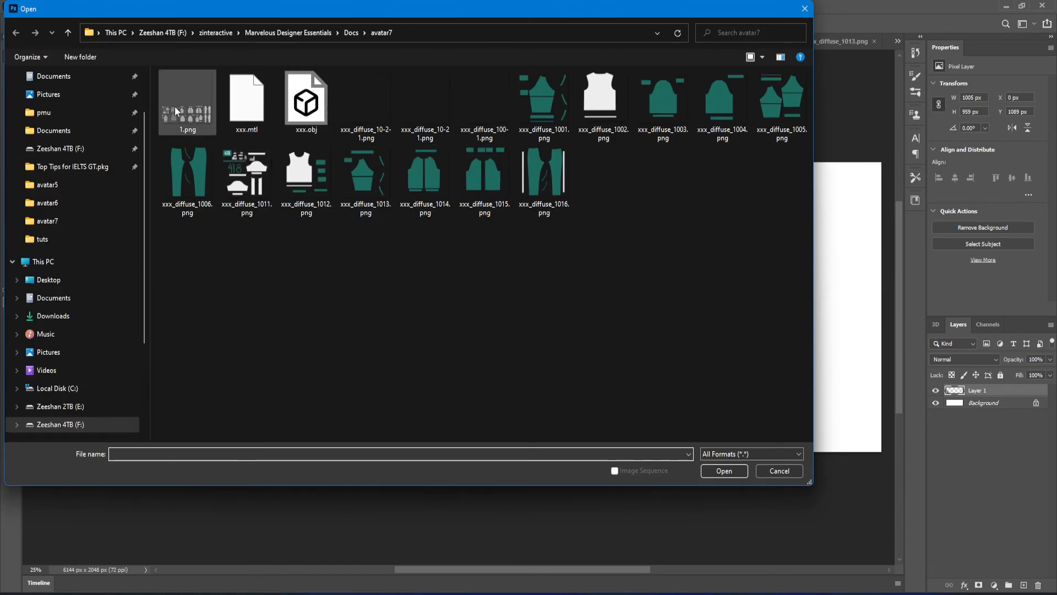
{"action": "left_click", "coordinate": [175, 111]}
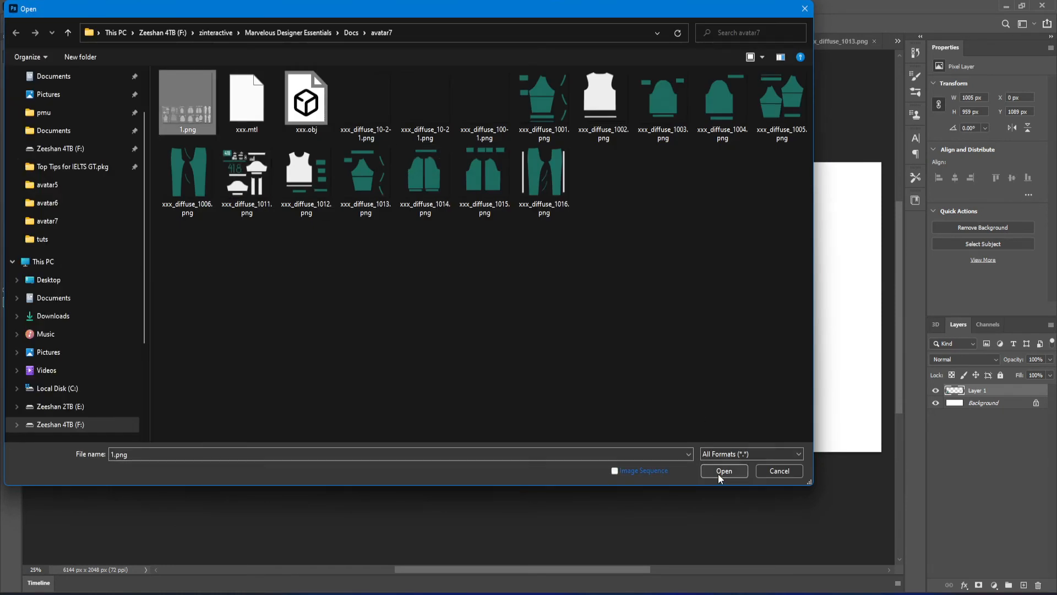
{"action": "left_click", "coordinate": [724, 471]}
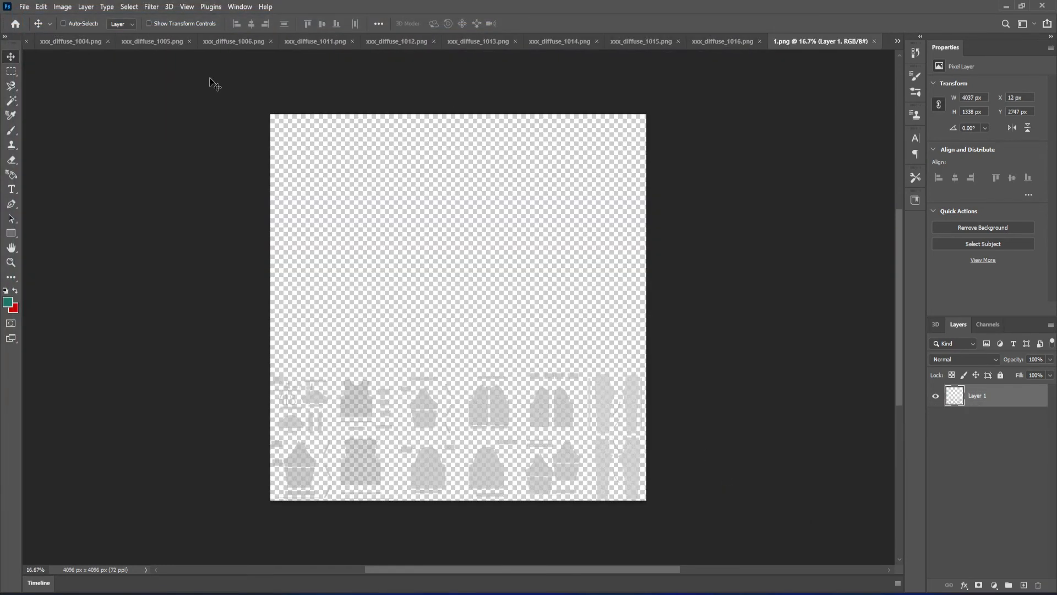
- Check the pixel dimensions of Untitled-1 without changing them, and return to 1.png
{"action": "left_click", "coordinate": [898, 41]}
{"action": "left_click", "coordinate": [947, 45]}
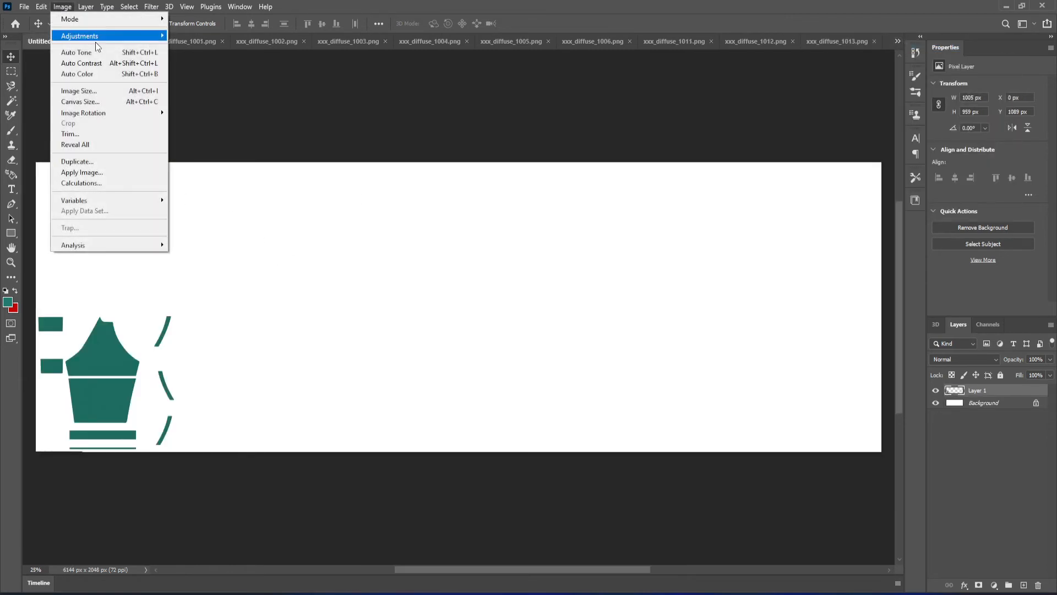
{"action": "left_click", "coordinate": [63, 7]}
{"action": "left_click", "coordinate": [79, 90]}
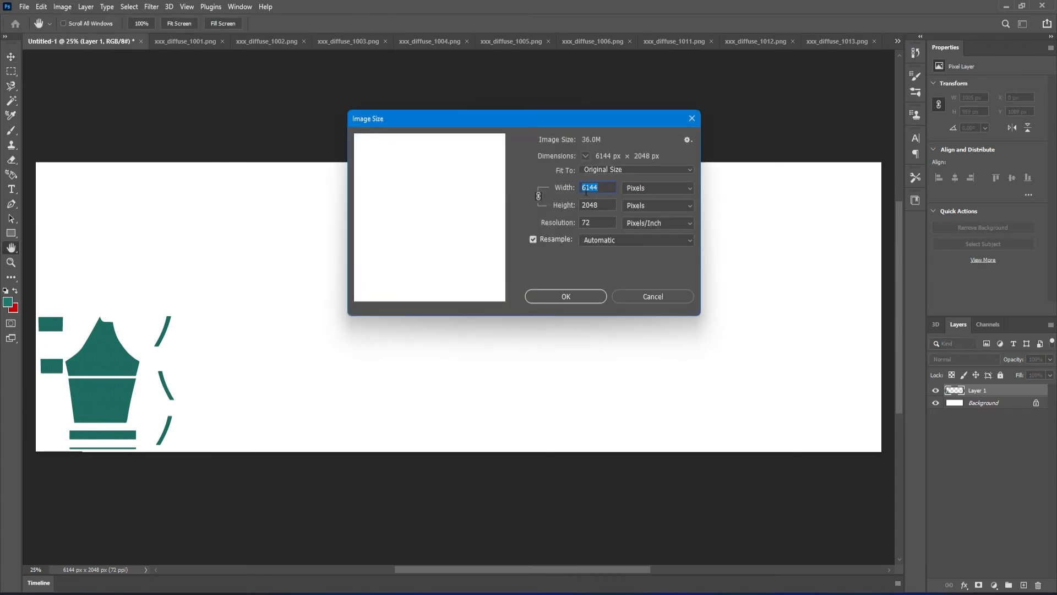
{"action": "left_click", "coordinate": [645, 297]}
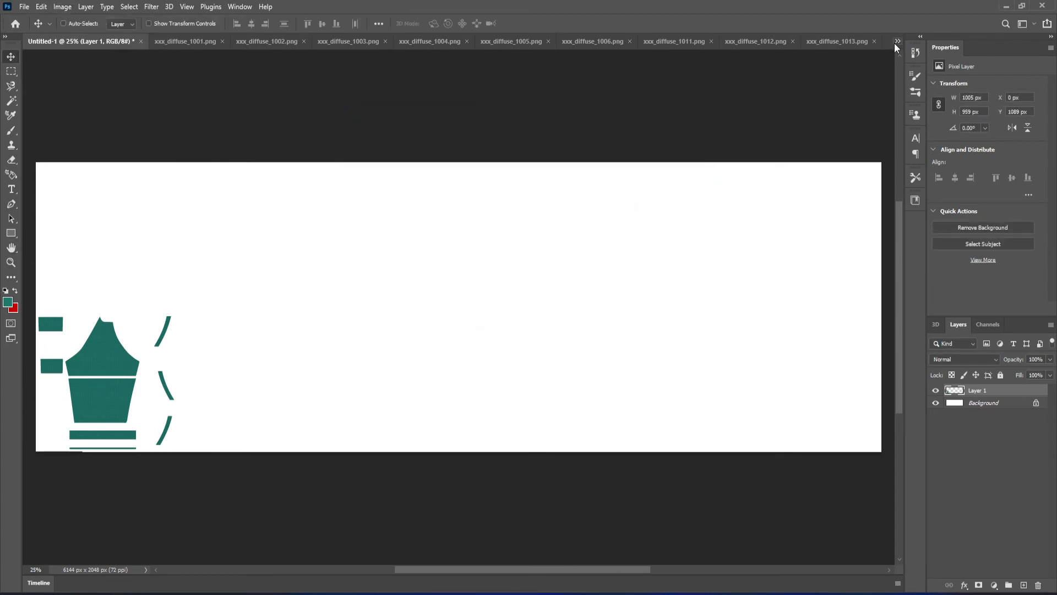
{"action": "left_click", "coordinate": [896, 42]}
{"action": "left_click", "coordinate": [943, 206]}
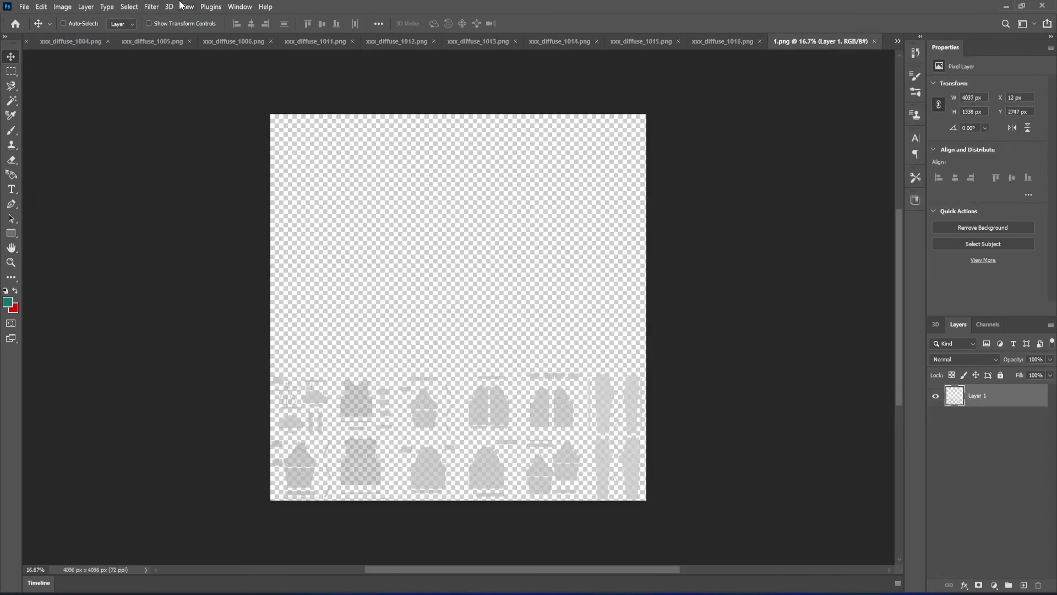
- Resize the 1.png image to 6144 px wide with its proportions constrained
{"action": "left_click", "coordinate": [65, 7]}
{"action": "left_click", "coordinate": [109, 91]}
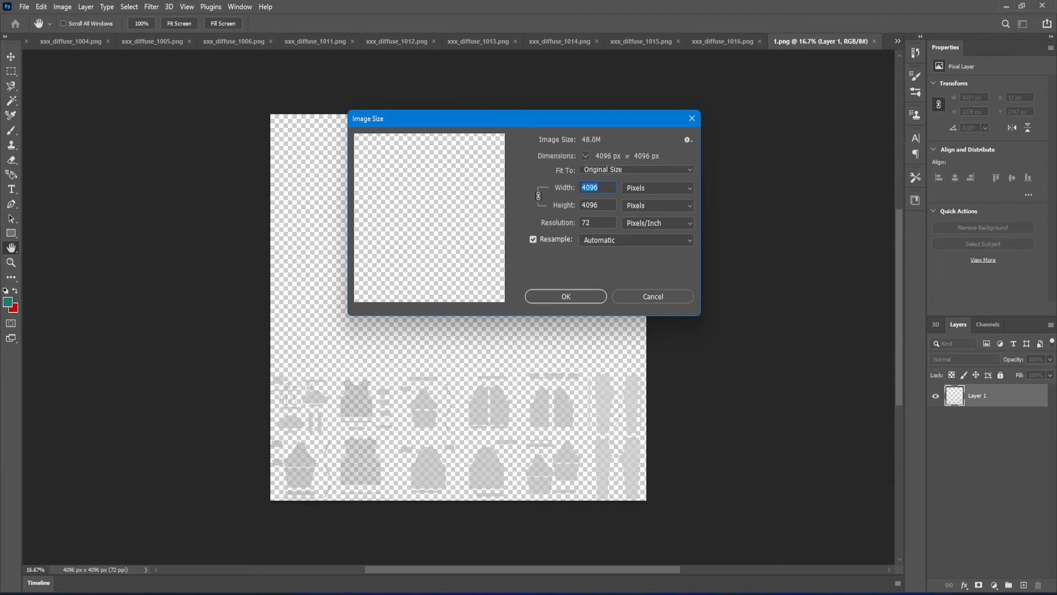
{"action": "type", "text": "6144"}
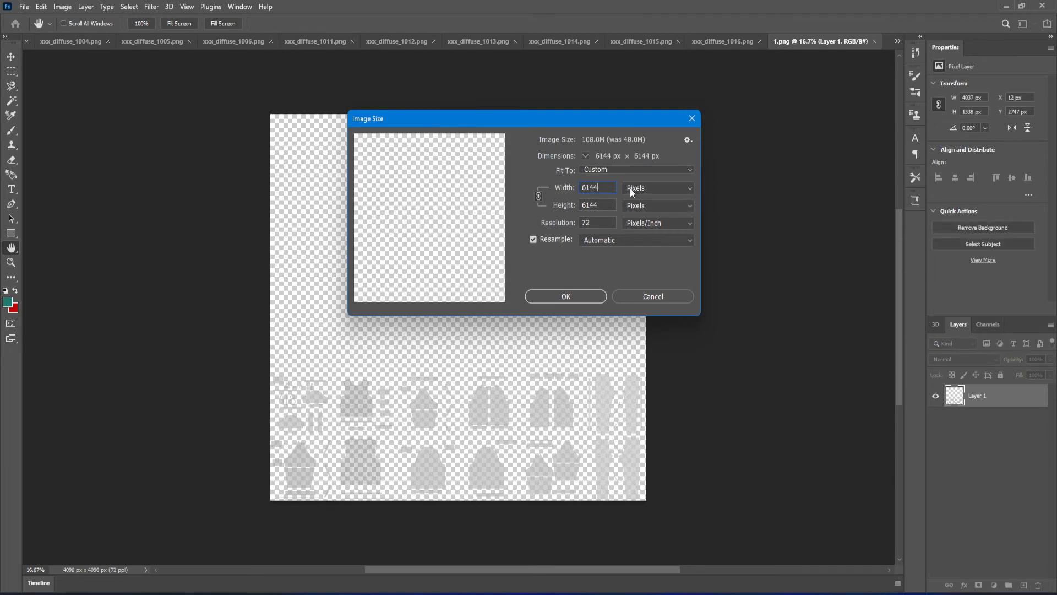
{"action": "left_click", "coordinate": [563, 297]}
{"action": "key", "text": "v"}
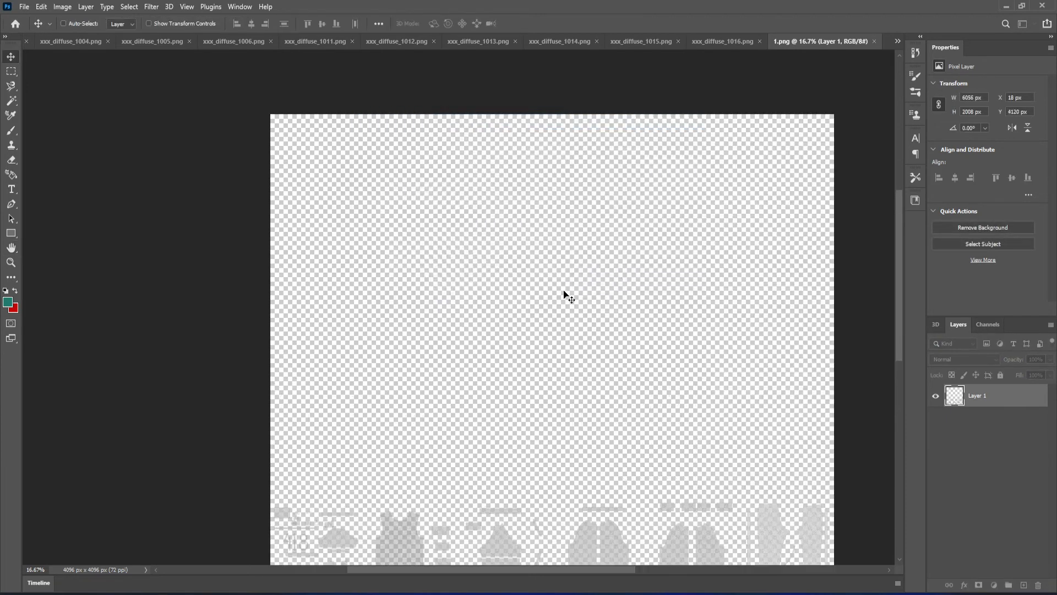
- Cut the whole UV snapshot out of 1.png, close that file without saving, and paste the snapshot directly above the Background in Untitled-1
{"action": "key", "text": "ctrl+a"}
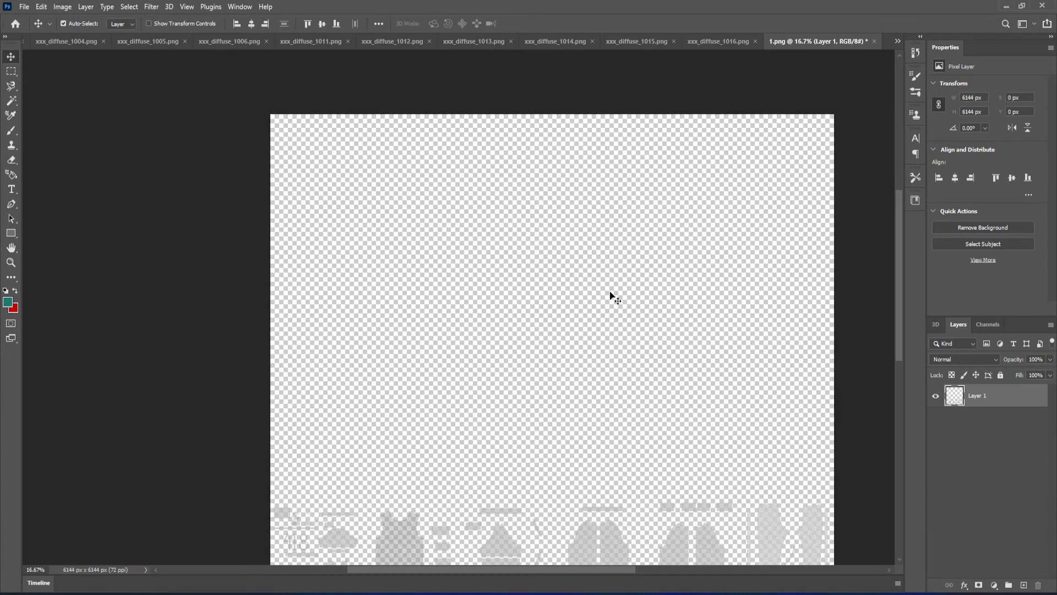
{"action": "key", "text": "ctrl+x"}
{"action": "left_click", "coordinate": [875, 41]}
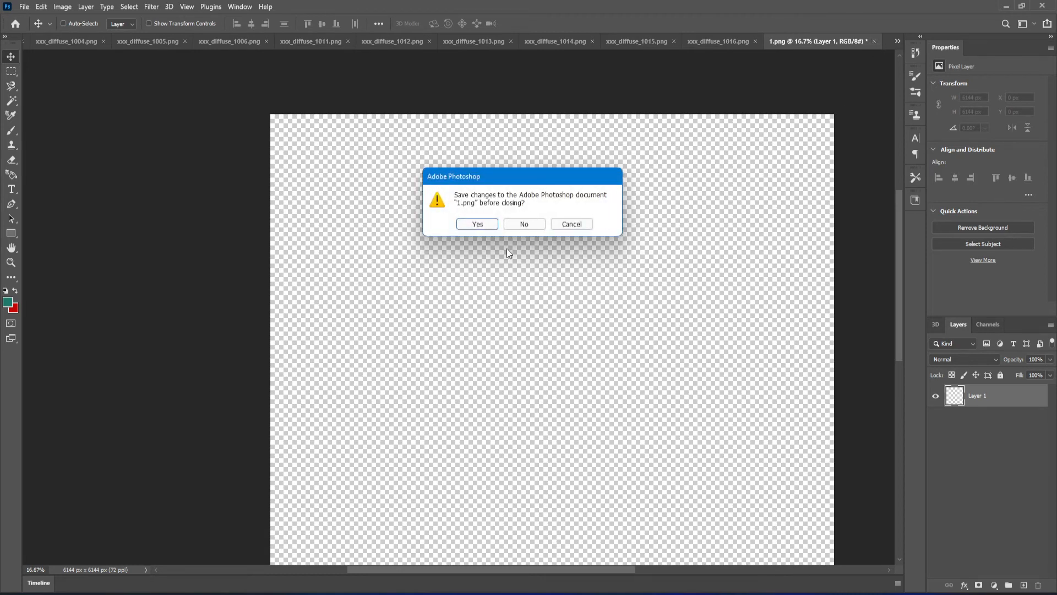
{"action": "left_click", "coordinate": [526, 224]}
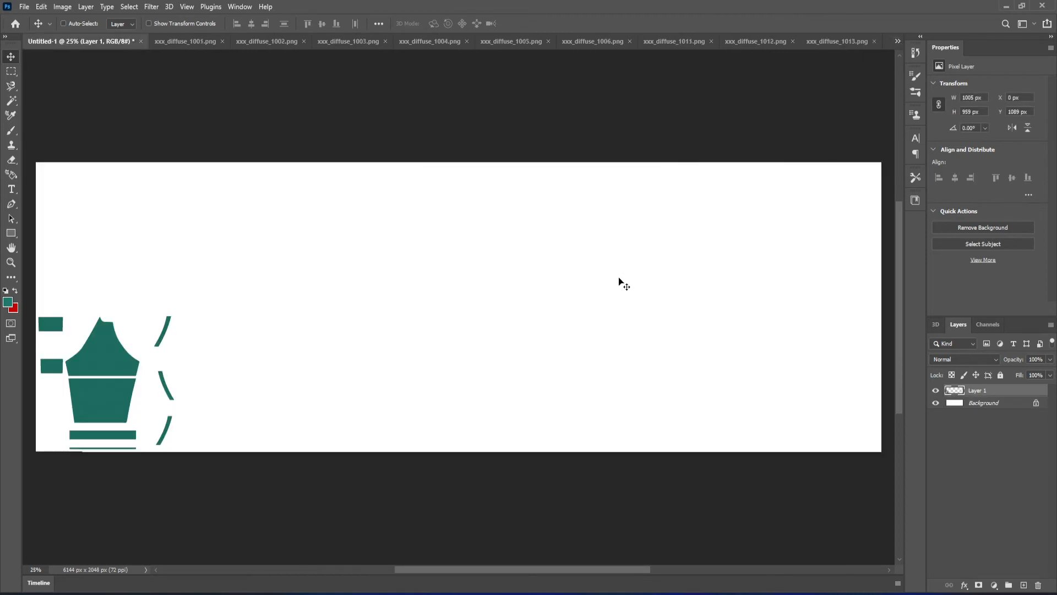
{"action": "left_click", "coordinate": [981, 403]}
{"action": "key", "text": "ctrl+v"}
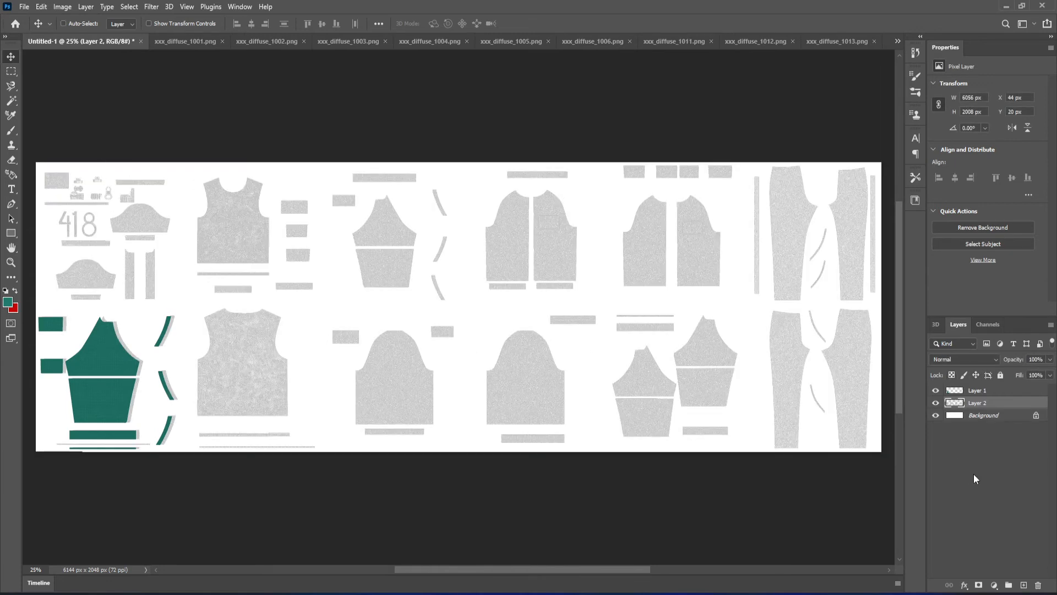
- Add a new layer directly above the Background and fill it with black using the Paint Bucket tool
{"action": "left_click", "coordinate": [1001, 416]}
{"action": "left_click", "coordinate": [1025, 585]}
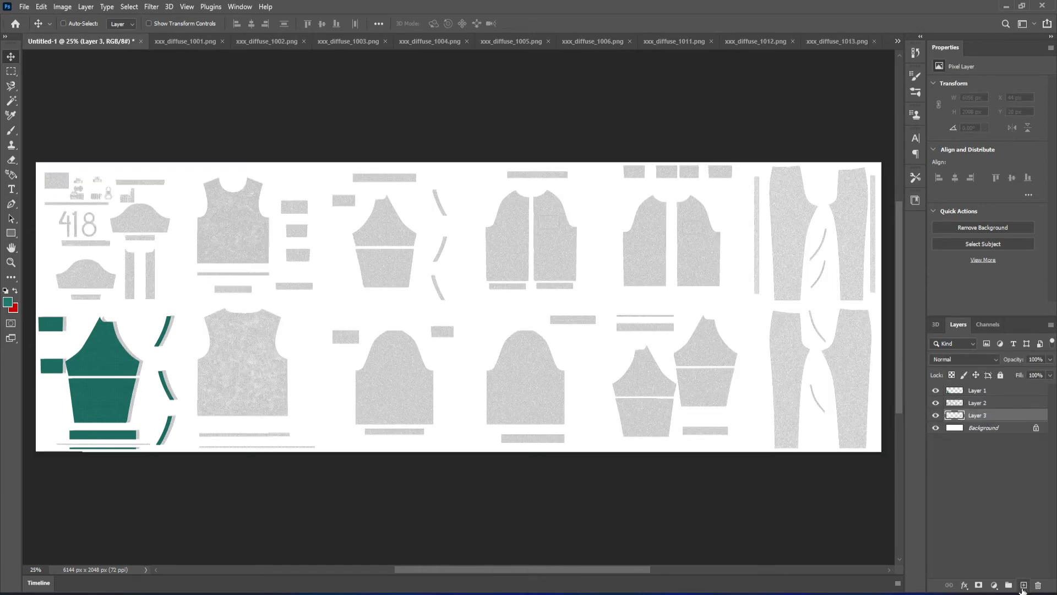
{"action": "left_click", "coordinate": [12, 175]}
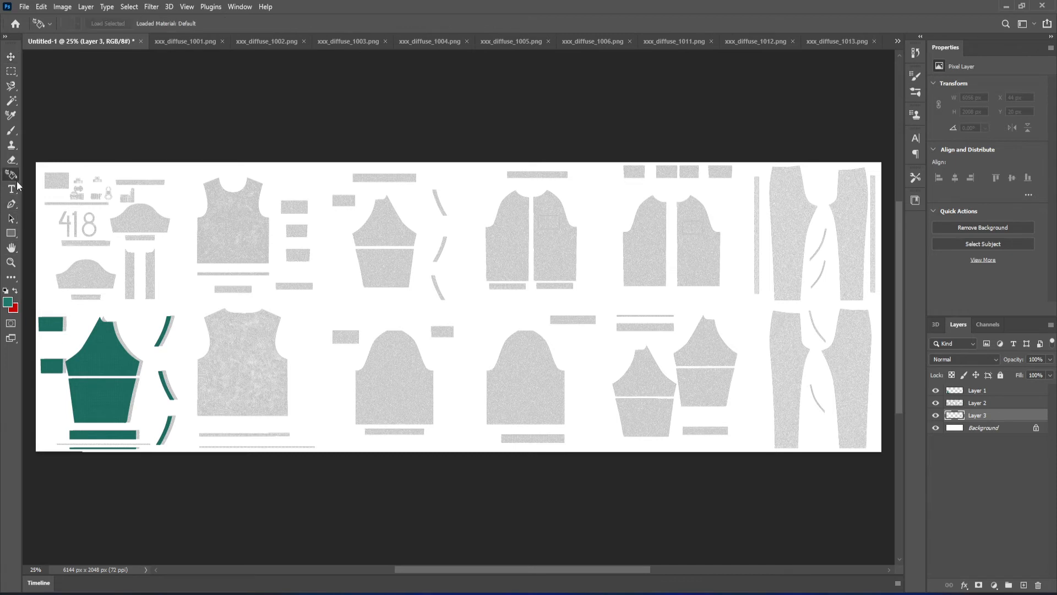
{"action": "left_click", "coordinate": [6, 291]}
{"action": "left_click", "coordinate": [983, 428]}
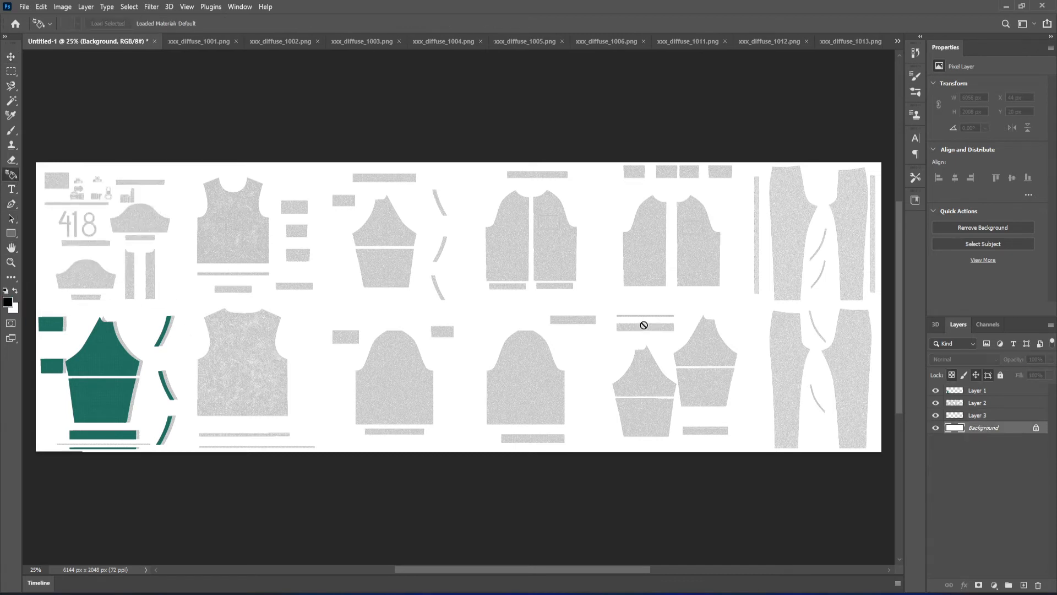
{"action": "left_click", "coordinate": [984, 416]}
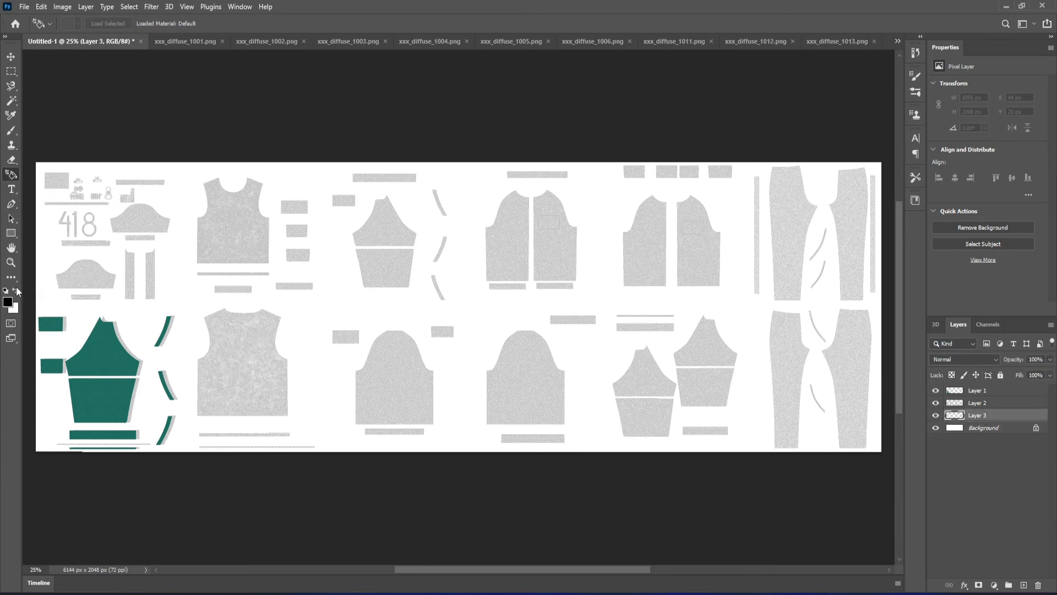
{"action": "left_click", "coordinate": [13, 279]}
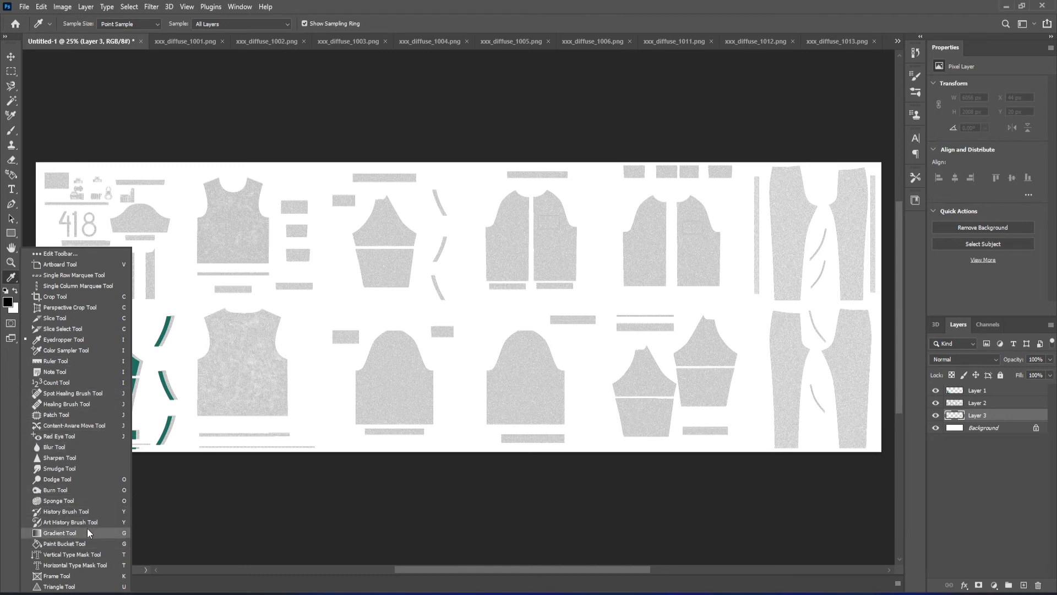
{"action": "left_click", "coordinate": [70, 544]}
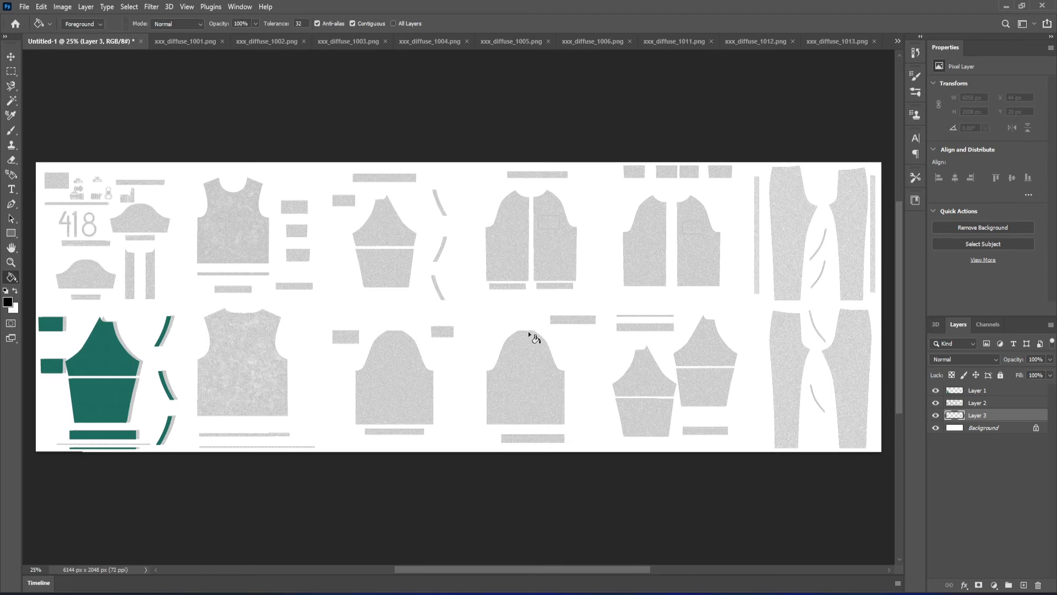
{"action": "left_click", "coordinate": [548, 318]}
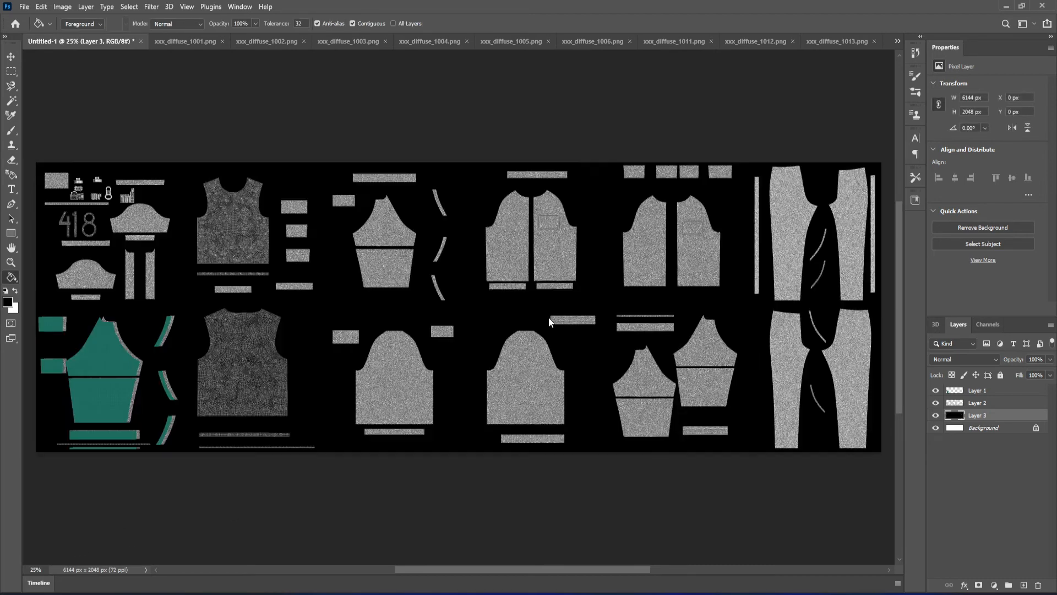
- Move Layer 1 so the teal sleeve pieces exactly cover the UV snapshot in the first lower-row tile, at X 26 px, Y 1085 px
{"action": "left_click", "coordinate": [981, 391]}
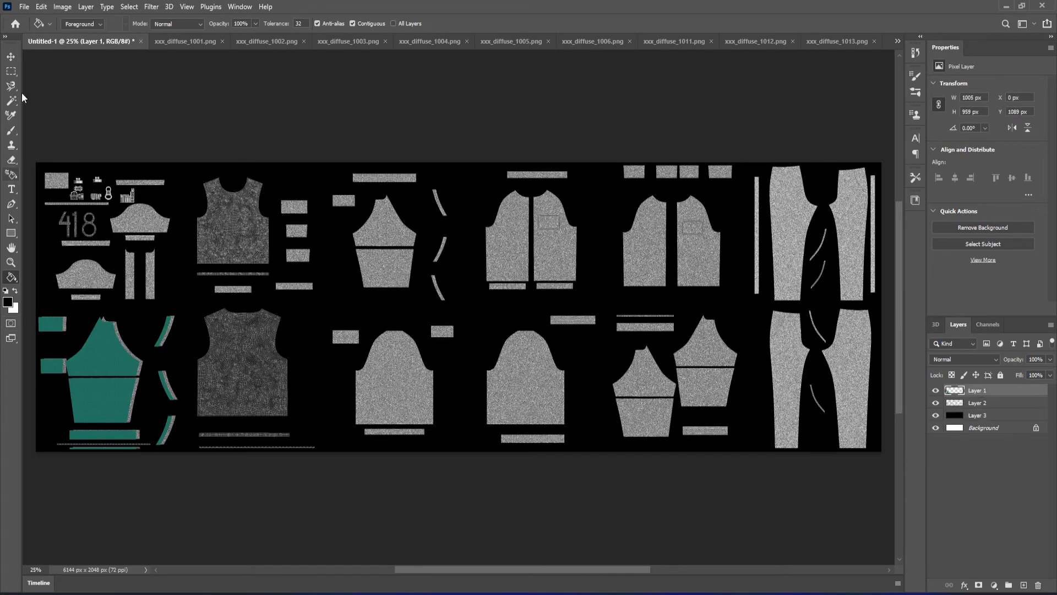
{"action": "left_click", "coordinate": [11, 56]}
{"action": "scroll", "coordinate": [66, 432], "scroll_direction": "up", "scroll_amount": 5, "text": "alt"}
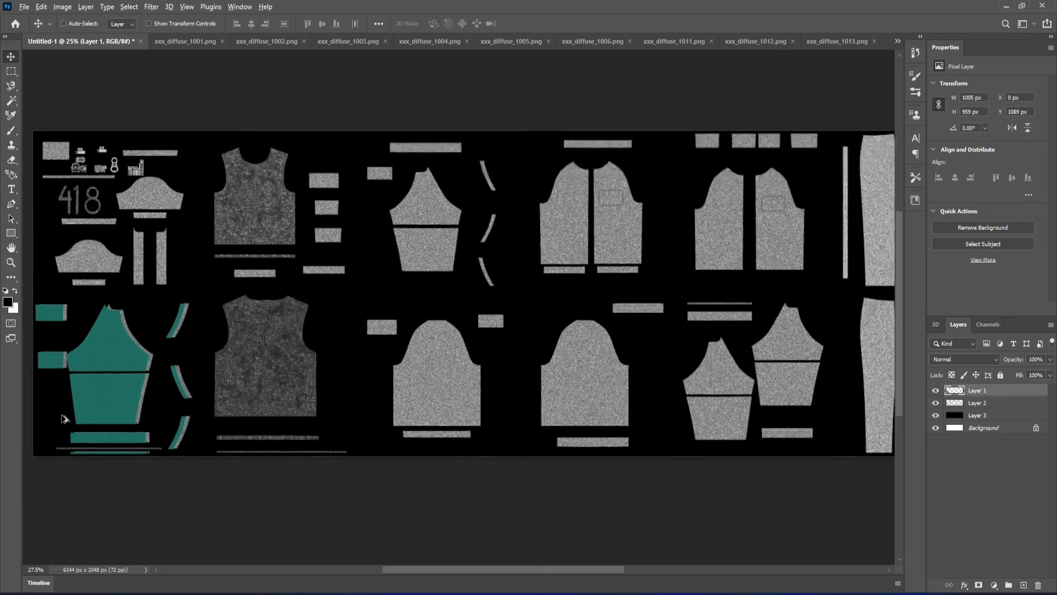
{"action": "scroll", "coordinate": [127, 415], "scroll_direction": "up", "scroll_amount": 1, "text": "alt"}
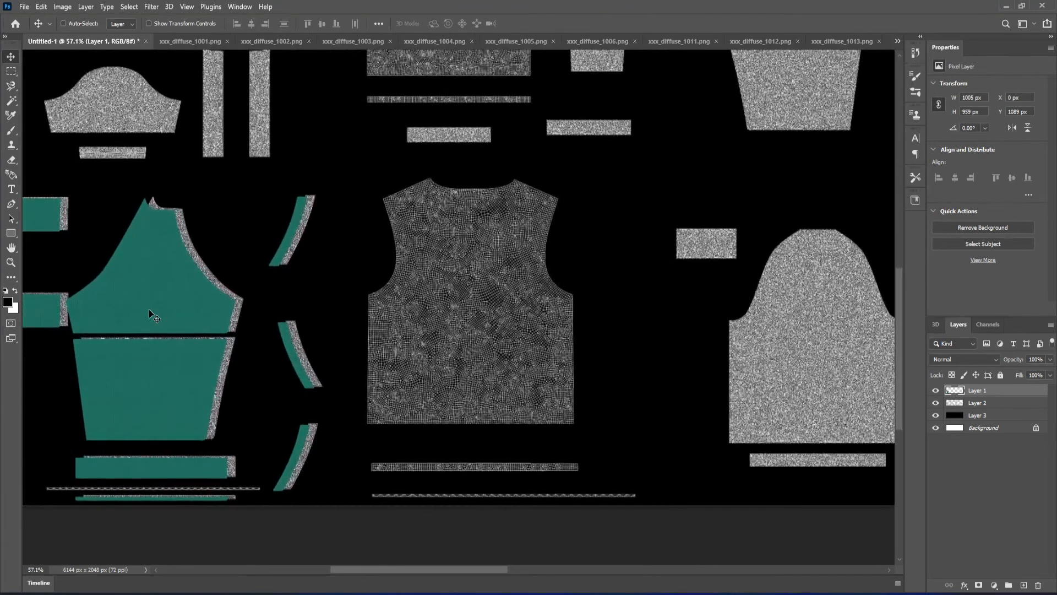
{"action": "left_click_drag", "start_coordinate": [149, 309], "coordinate": [171, 290]}
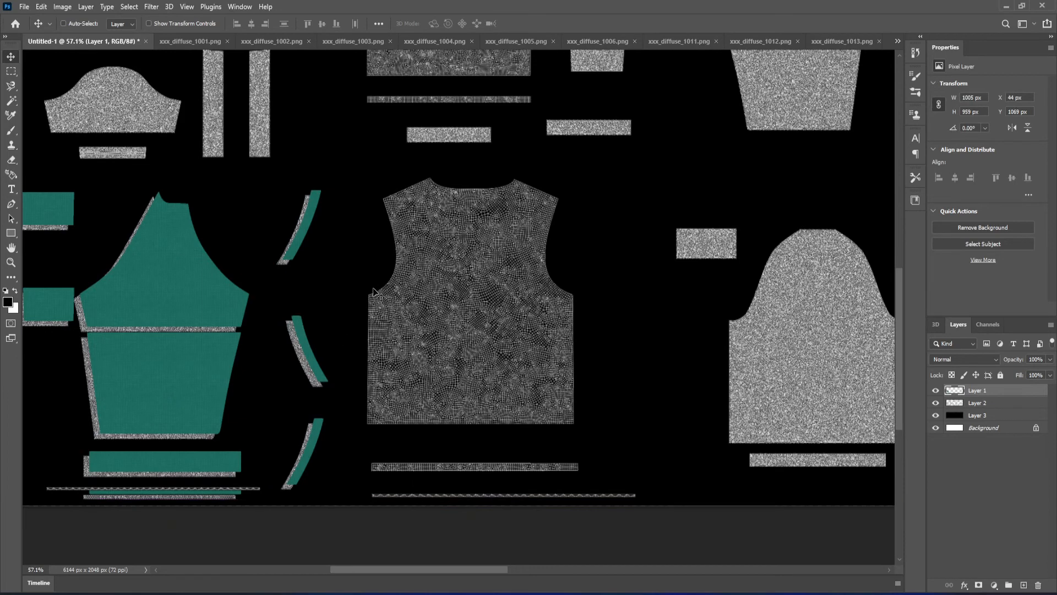
{"action": "key", "text": "Down"}
{"action": "key", "text": "Down"}
{"action": "key", "text": "Down"}
{"action": "key", "text": "Down"}
{"action": "key", "text": "Down"}
{"action": "key", "text": "Down"}
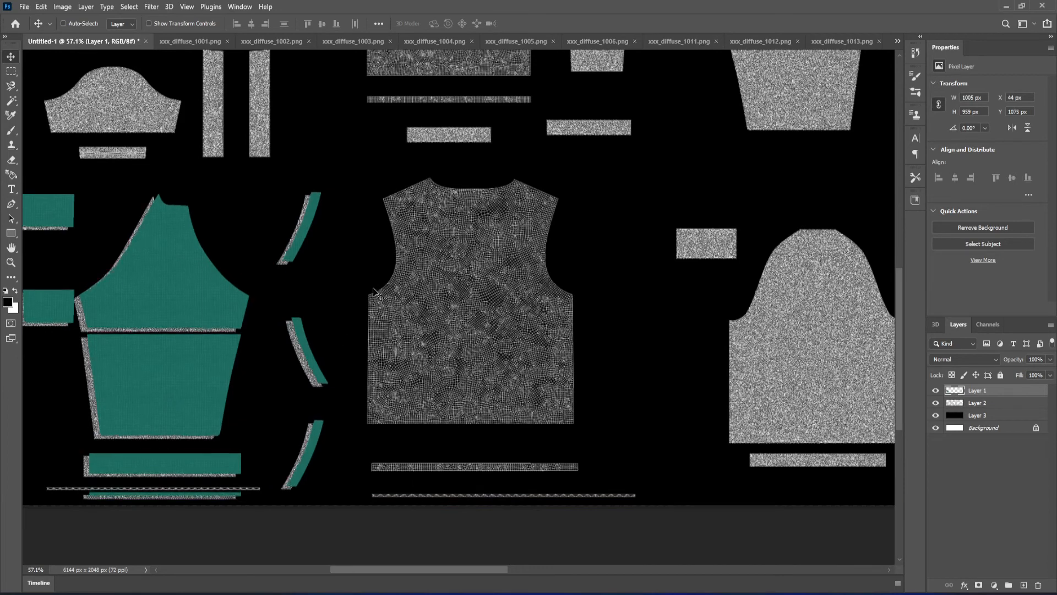
{"action": "key", "text": "shift+Down"}
{"action": "key", "text": "Left"}
{"action": "key", "text": "Left"}
{"action": "key", "text": "Left"}
{"action": "key", "text": "Left"}
{"action": "key", "text": "Left"}
{"action": "key", "text": "Left"}
{"action": "key", "text": "Left"}
{"action": "key", "text": "Left"}
{"action": "key", "text": "Left"}
{"action": "key", "text": "Left"}
{"action": "key", "text": "Left"}
{"action": "key", "text": "Left"}
{"action": "key", "text": "Left"}
{"action": "key", "text": "Left"}
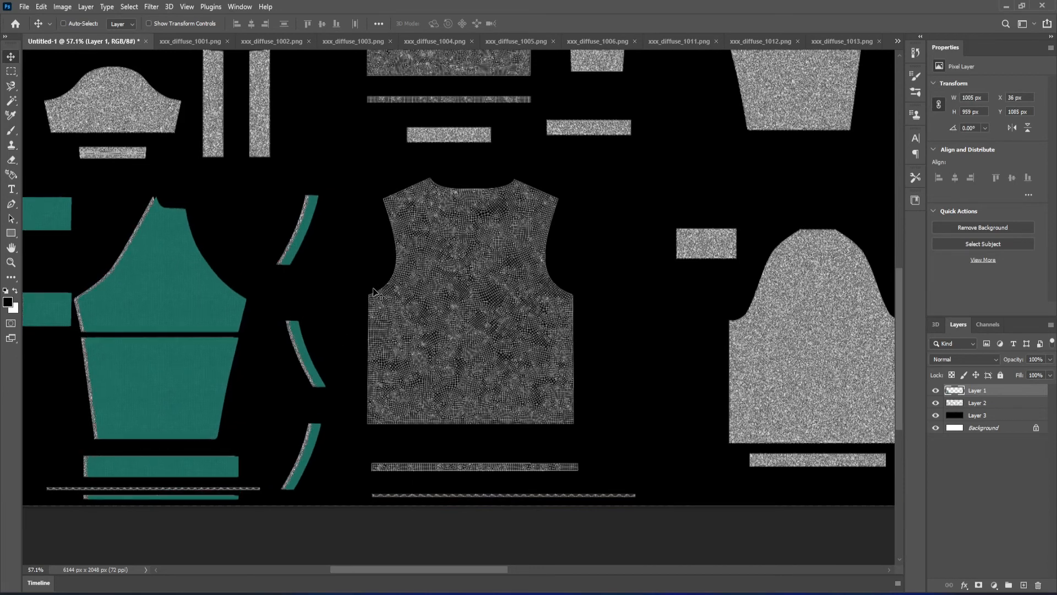
{"action": "key", "text": "Left"}
{"action": "key", "text": "Left"}
{"action": "key", "text": "Left"}
{"action": "key", "text": "Left"}
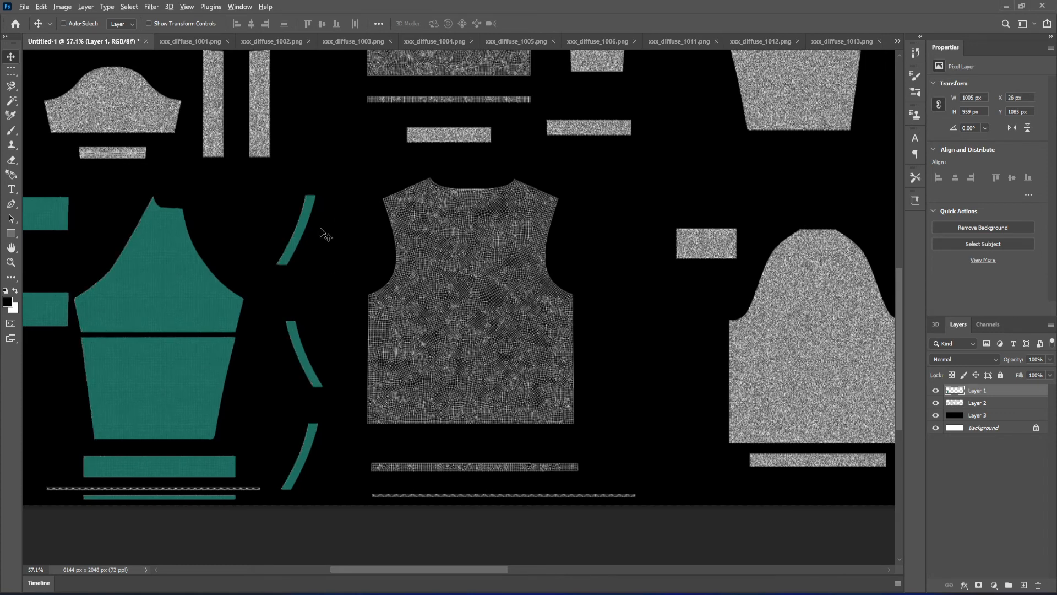
- Close the emptied xxx_diffuse_1001.png without saving its changes
{"action": "scroll", "coordinate": [328, 243], "scroll_direction": "down", "scroll_amount": 2, "text": "alt"}
{"action": "scroll", "coordinate": [327, 244], "scroll_direction": "down", "scroll_amount": 2, "text": "alt"}
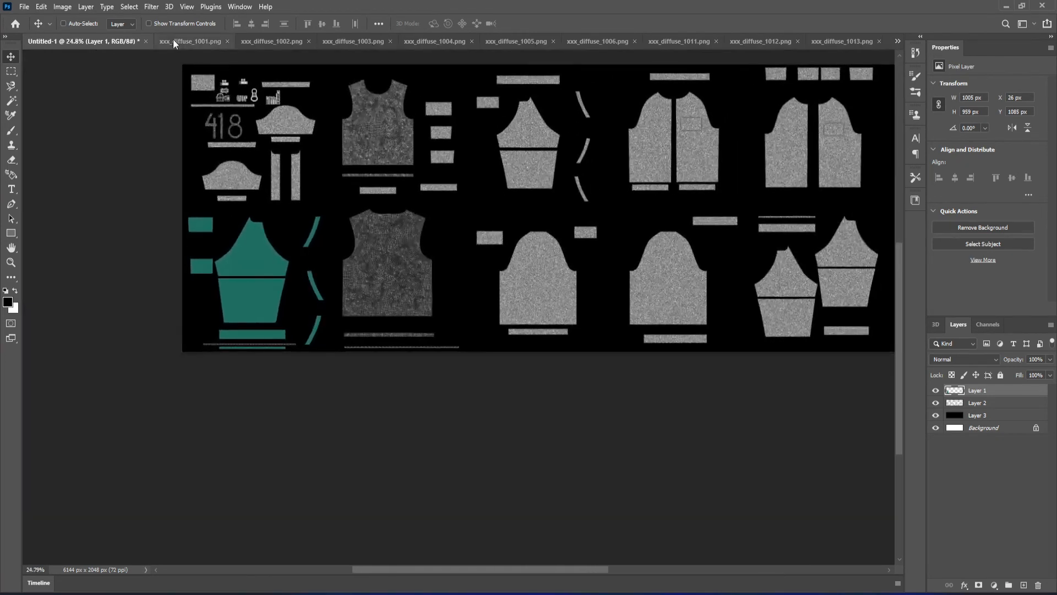
{"action": "left_click", "coordinate": [182, 41]}
{"action": "left_click", "coordinate": [236, 41]}
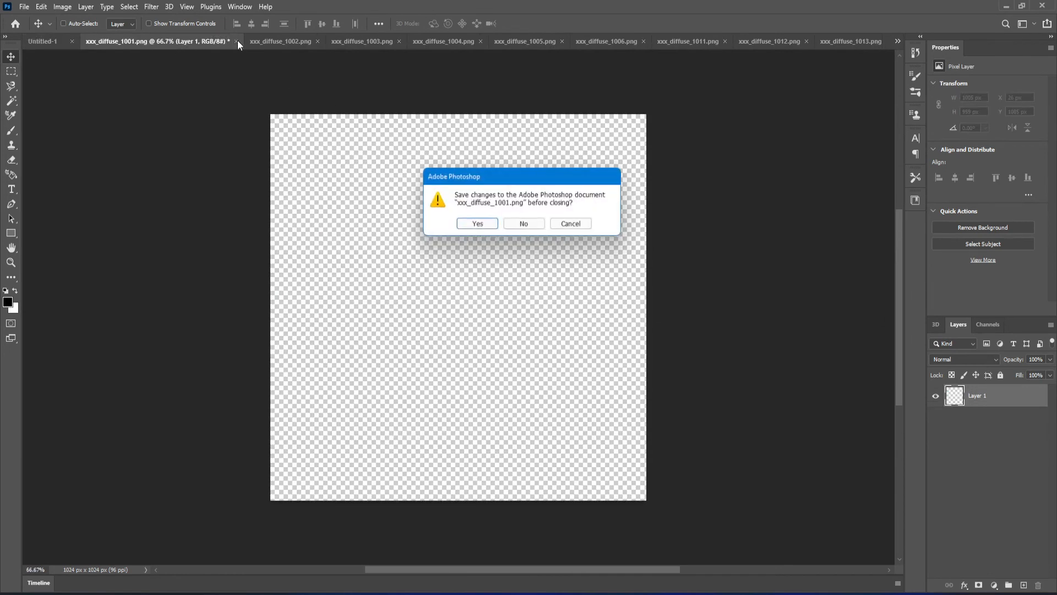
{"action": "left_click", "coordinate": [523, 227]}
- Cut the whole texture out of xxx_diffuse_1002.png, close that file without saving, and paste the texture into Untitled-1
{"action": "left_click", "coordinate": [190, 41]}
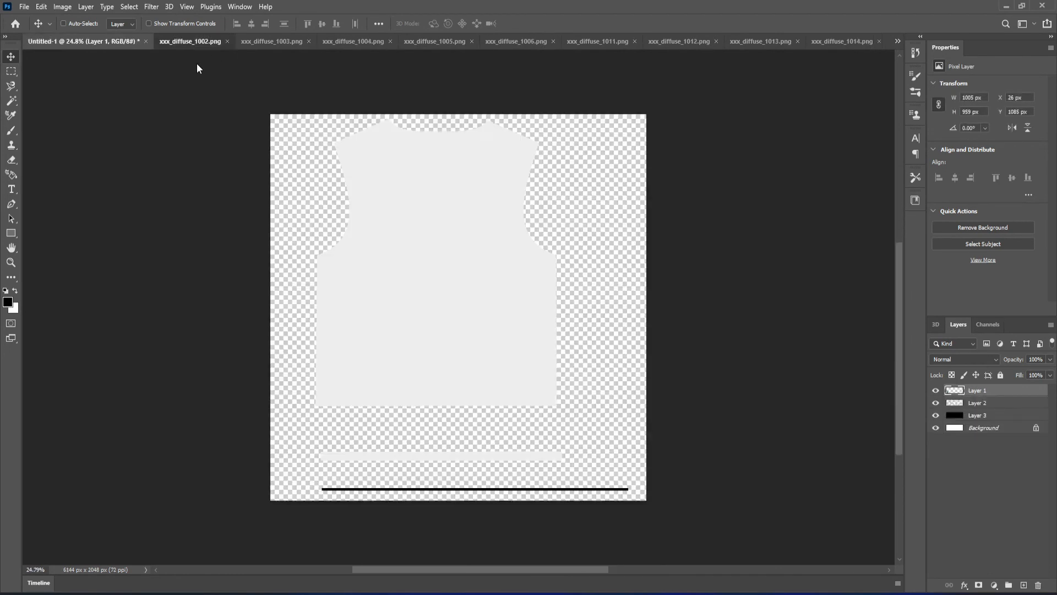
{"action": "key", "text": "ctrl+a"}
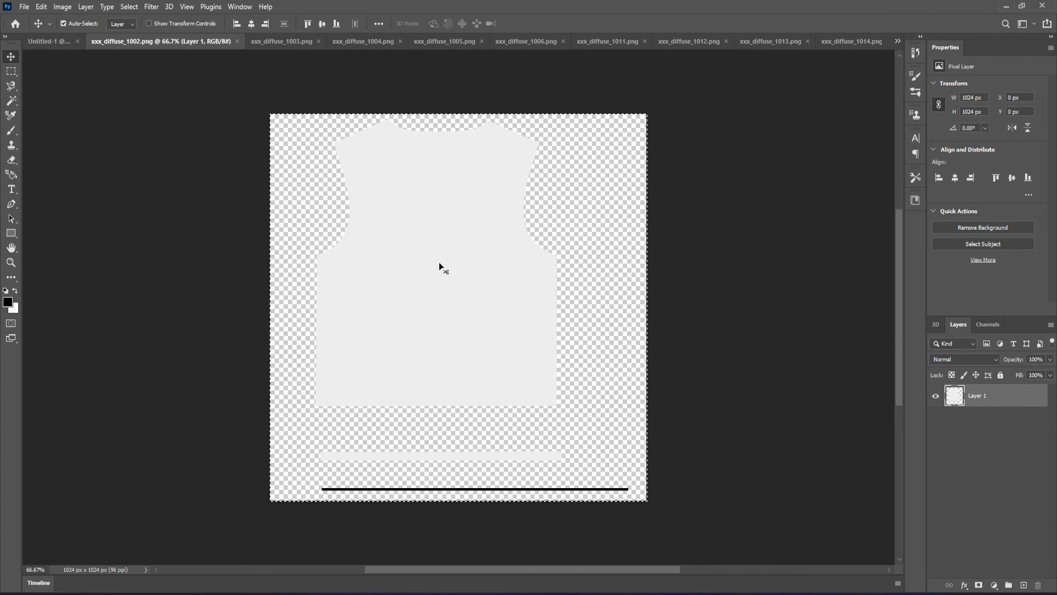
{"action": "key", "text": "ctrl+x"}
{"action": "left_click", "coordinate": [241, 42]}
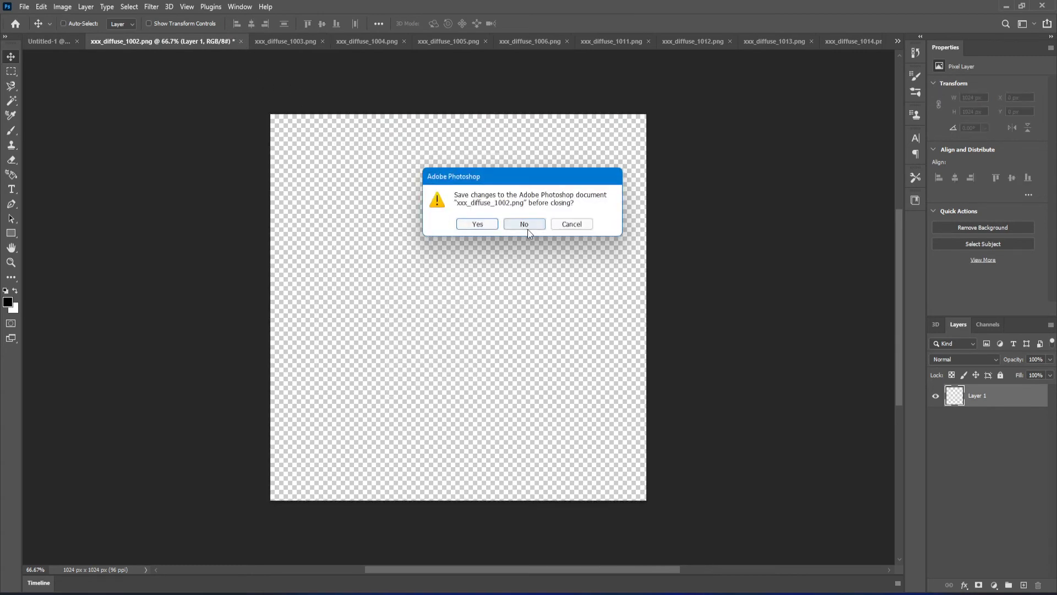
{"action": "left_click", "coordinate": [525, 227]}
{"action": "key", "text": "ctrl+v"}
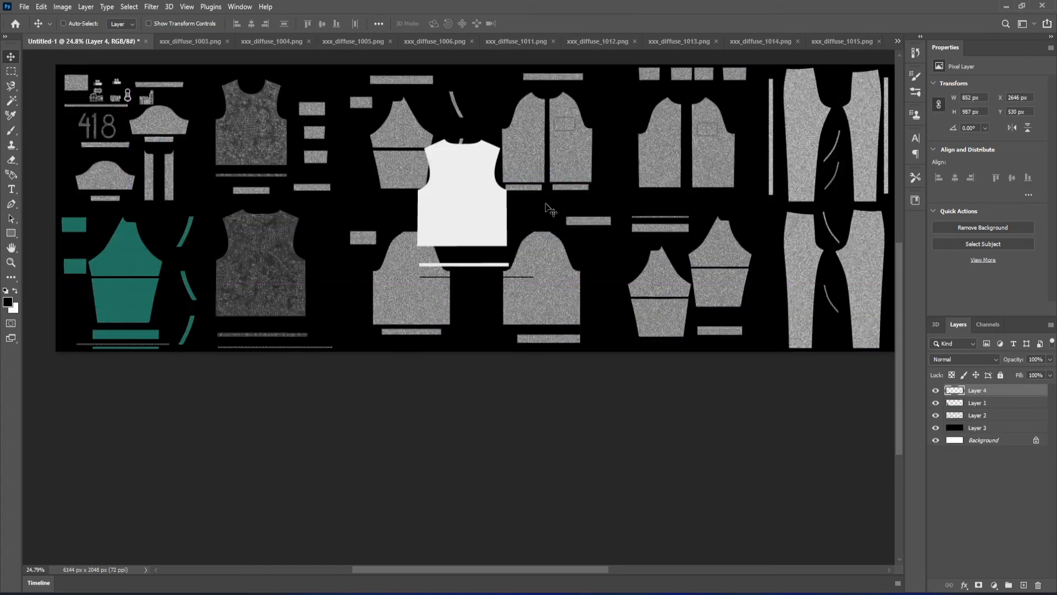
- Align the pasted white 1002 texture with the dark torso UV pieces in the lower row, at X 1166 px, Y 1035 px
{"action": "left_click_drag", "start_coordinate": [609, 220], "coordinate": [599, 313]}
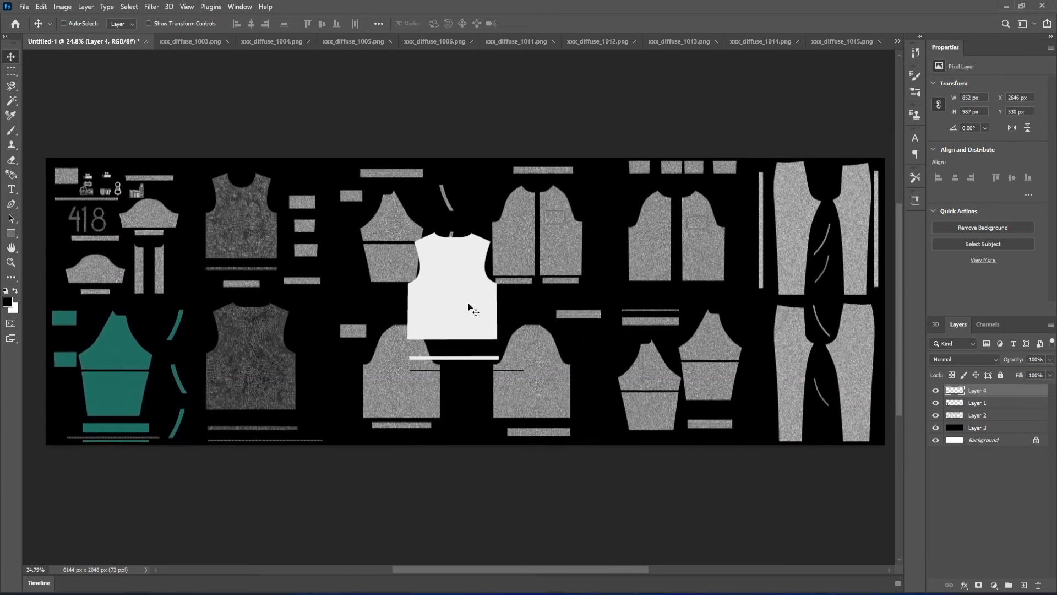
{"action": "left_click_drag", "start_coordinate": [473, 303], "coordinate": [313, 368]}
{"action": "left_click_drag", "start_coordinate": [278, 389], "coordinate": [274, 390]}
{"action": "key", "text": "Up"}
{"action": "key", "text": "Up"}
{"action": "key", "text": "Up"}
{"action": "key", "text": "Up"}
{"action": "key", "text": "Up"}
{"action": "key", "text": "Up"}
{"action": "key", "text": "Up"}
{"action": "key", "text": "Up"}
{"action": "key", "text": "Up"}
{"action": "key", "text": "Up"}
{"action": "key", "text": "Up"}
{"action": "key", "text": "Up"}
{"action": "key", "text": "Up"}
{"action": "key", "text": "Up"}
{"action": "key", "text": "Up"}
{"action": "key", "text": "Up"}
{"action": "key", "text": "Up"}
{"action": "key", "text": "Up"}
{"action": "key", "text": "Up"}
{"action": "key", "text": "Up"}
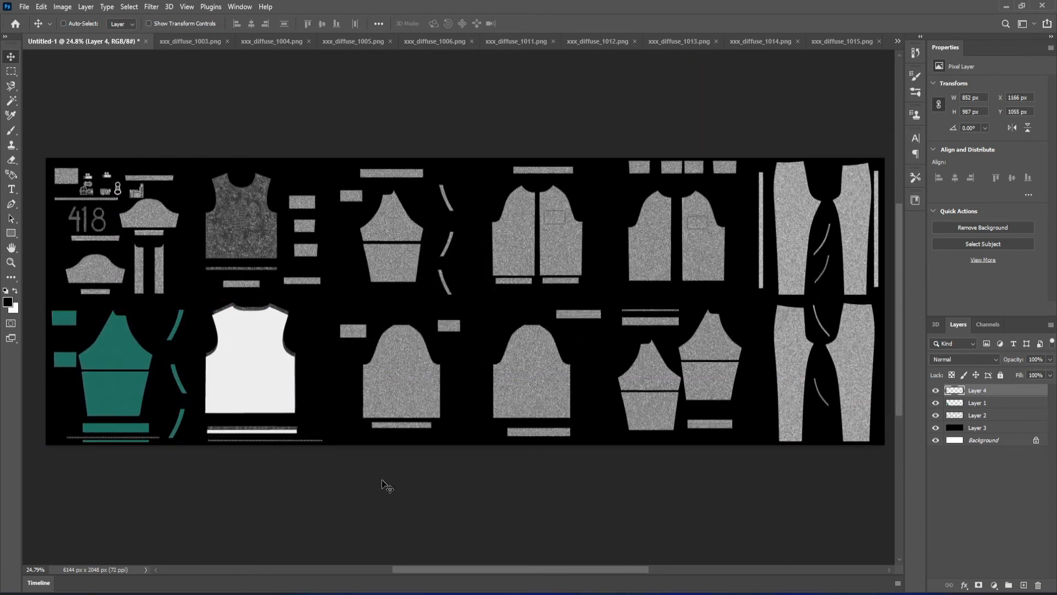
{"action": "key", "text": "Up"}
{"action": "key", "text": "Up"}
{"action": "key", "text": "Up"}
{"action": "key", "text": "Up"}
{"action": "key", "text": "Up"}
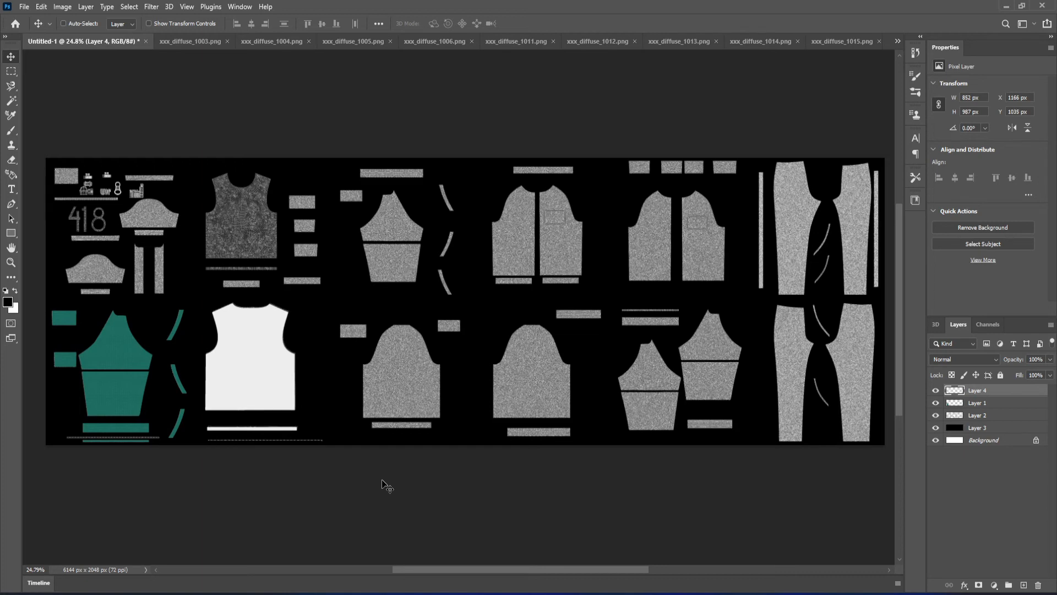
- Cut the whole texture out of xxx_diffuse_1003.png, close that file without saving, and paste the texture into Untitled-1
{"action": "left_click", "coordinate": [188, 42]}
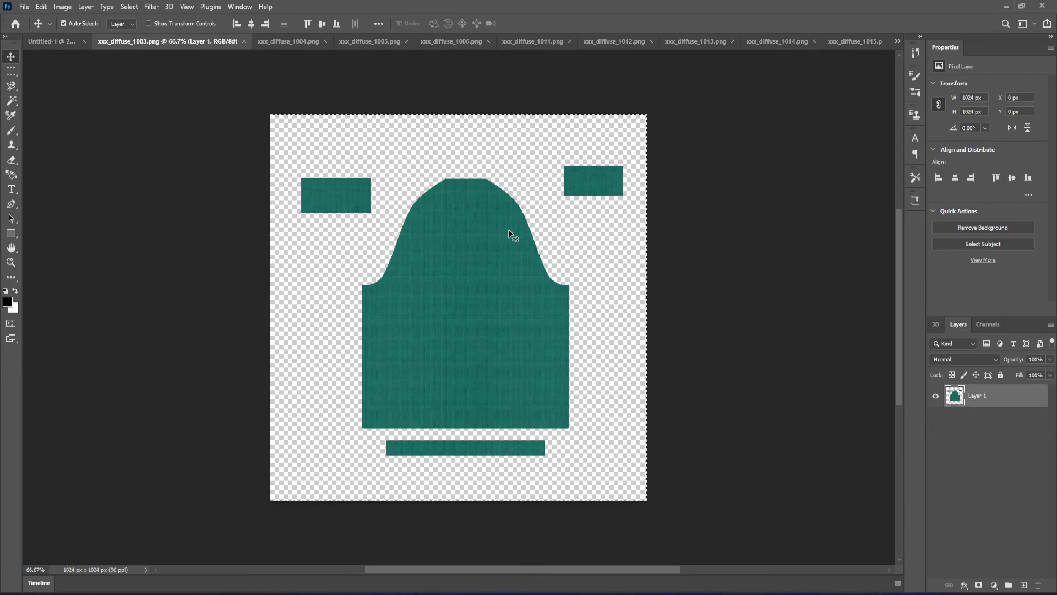
{"action": "key", "text": "ctrl+a"}
{"action": "key", "text": "Delete"}
{"action": "left_click", "coordinate": [247, 41]}
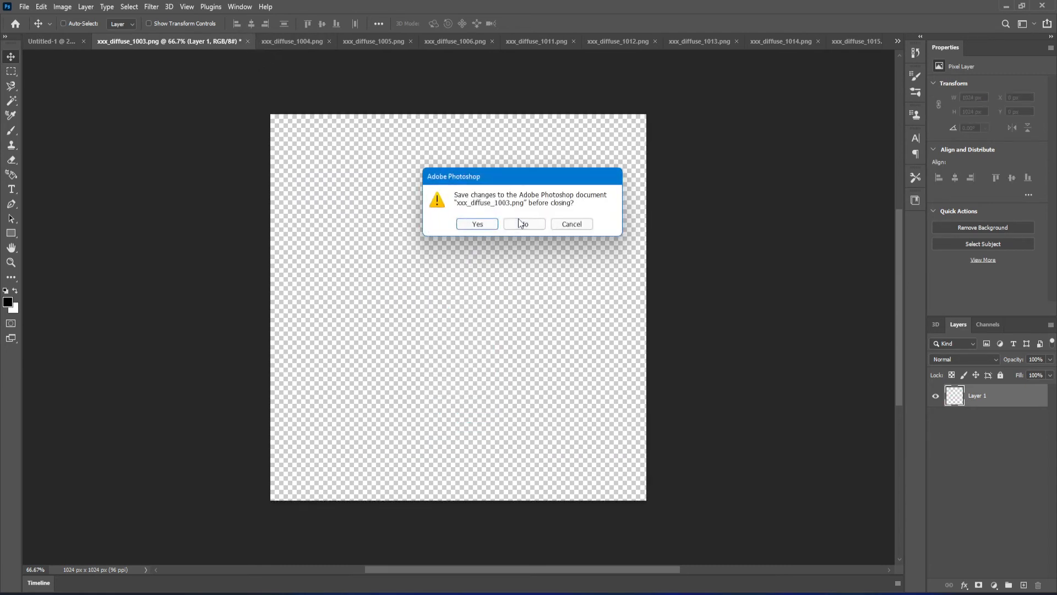
{"action": "left_click", "coordinate": [518, 218]}
{"action": "key", "text": "ctrl"}
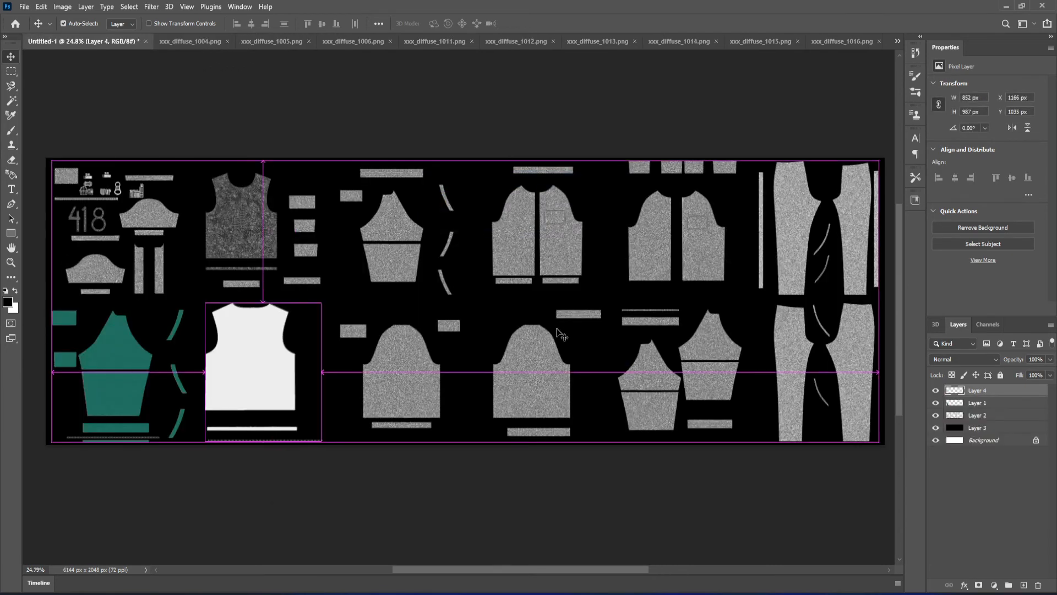
{"action": "key", "text": "ctrl+v"}
- Align the pasted 1003 texture with the UV pieces of the third lower-row tile, at X 2157 px, Y 1161 px
{"action": "left_click_drag", "start_coordinate": [490, 329], "coordinate": [418, 381]}
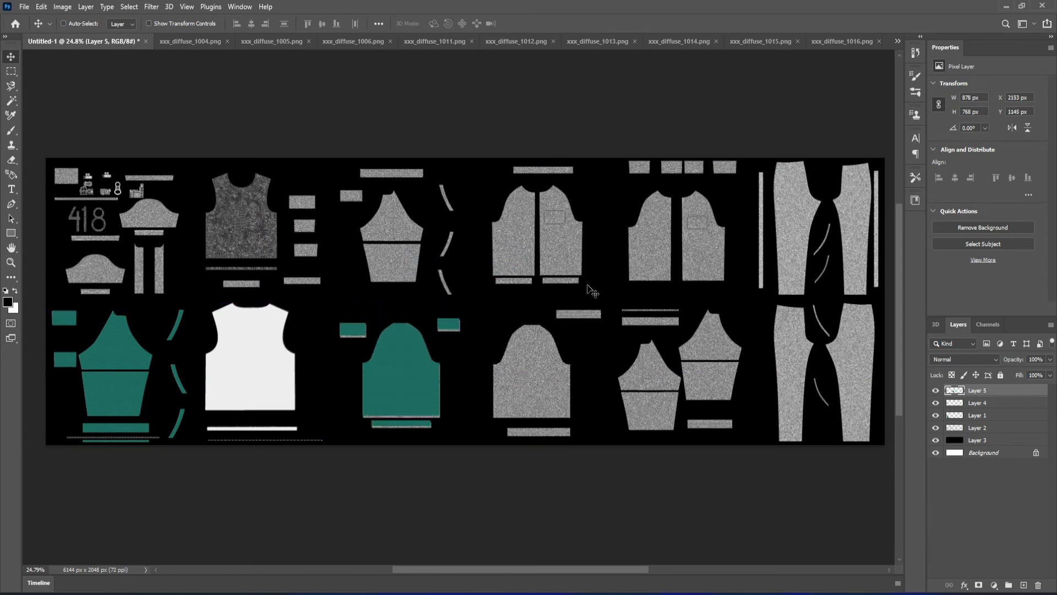
{"action": "key", "text": "Down"}
{"action": "key", "text": "Down"}
{"action": "key", "text": "Down"}
{"action": "key", "text": "Down"}
{"action": "key", "text": "Down"}
{"action": "key", "text": "Down"}
{"action": "key", "text": "Down"}
{"action": "key", "text": "Down"}
{"action": "key", "text": "Down"}
{"action": "key", "text": "Down"}
{"action": "key", "text": "Down"}
{"action": "key", "text": "Down"}
{"action": "key", "text": "Down"}
{"action": "key", "text": "Down"}
{"action": "key", "text": "Down"}
{"action": "key", "text": "Down"}
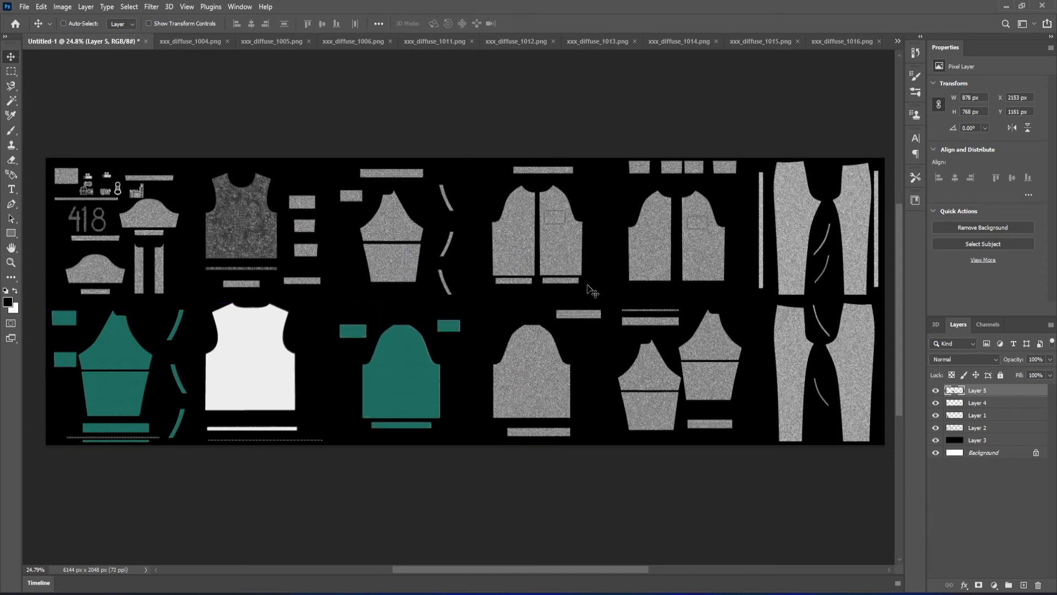
{"action": "key", "text": "Right"}
{"action": "key", "text": "Right"}
- Cut the whole texture out of xxx_diffuse_1004.png, close that file without saving, and paste the texture into Untitled-1
{"action": "left_click", "coordinate": [197, 43]}
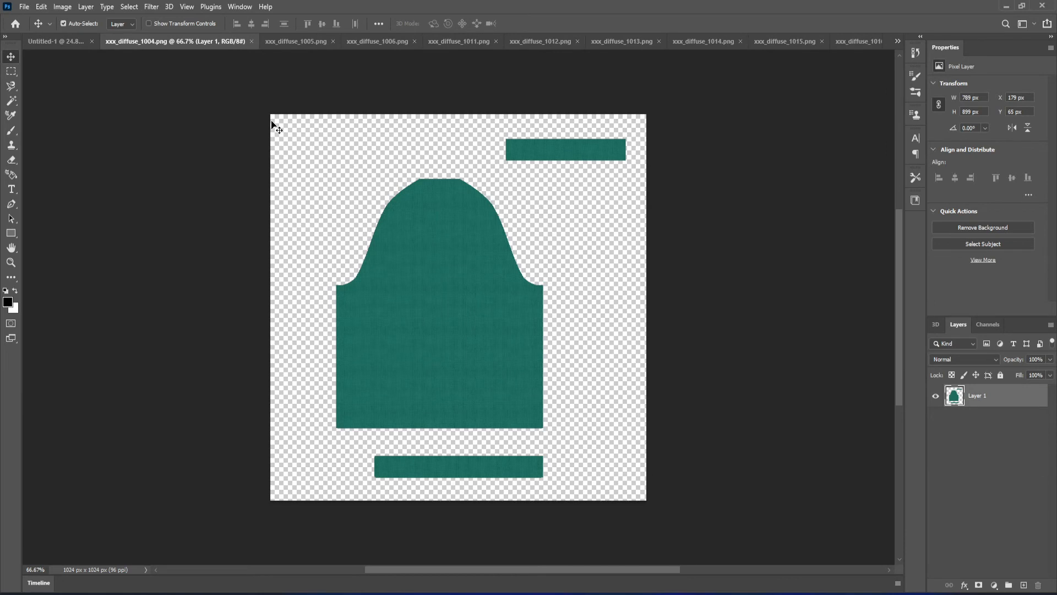
{"action": "key", "text": "ctrl+a"}
{"action": "key", "text": "Delete"}
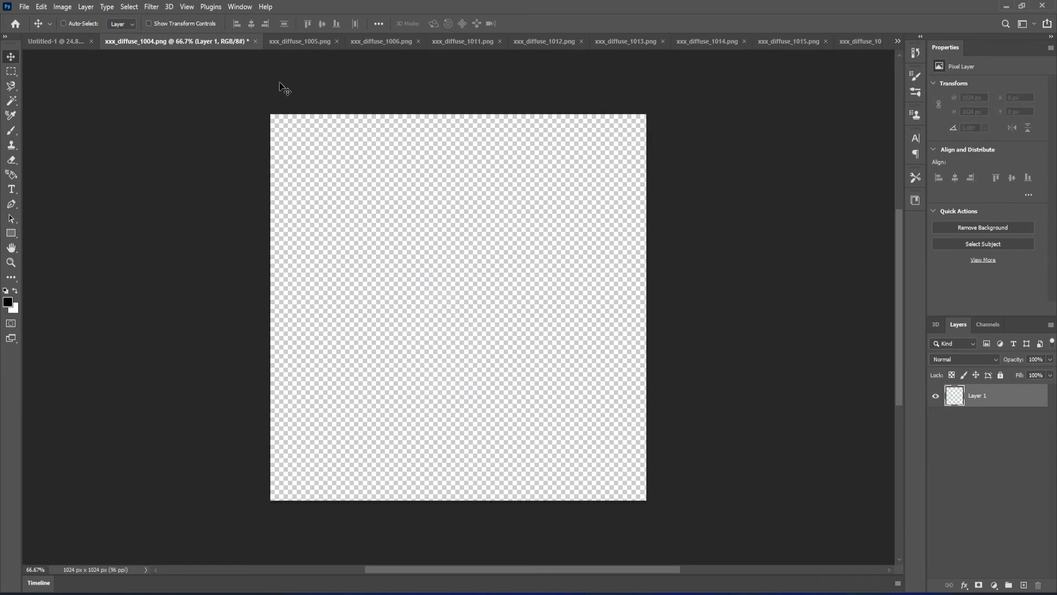
{"action": "left_click", "coordinate": [255, 42]}
{"action": "left_click", "coordinate": [522, 225]}
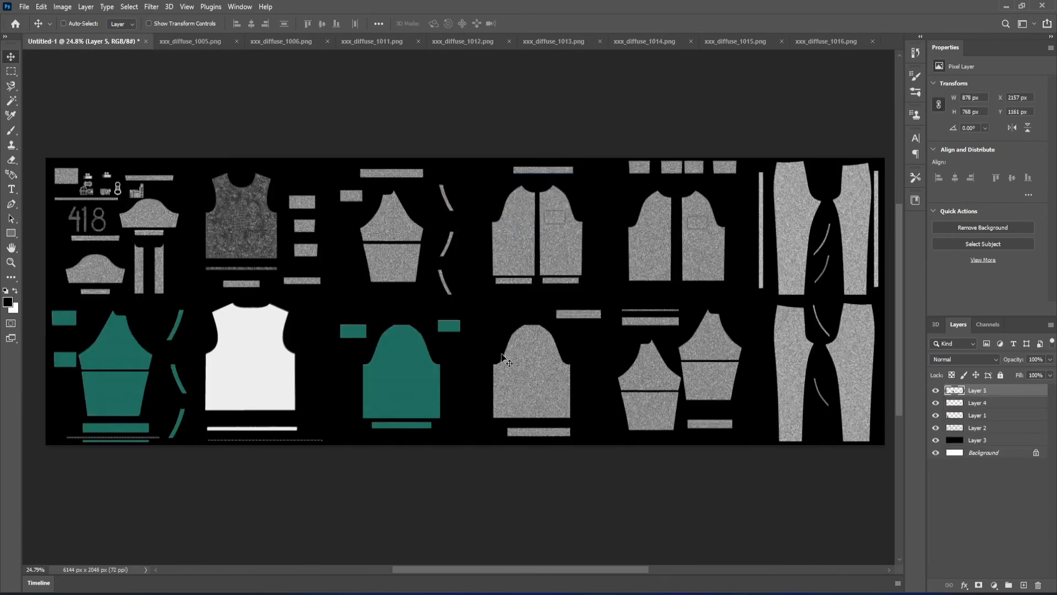
{"action": "key", "text": "ctrl+v"}
- Move the pasted 1004 texture over the fourth lower-row tile and nudge it until it exactly covers the matching UV snapshot pieces
{"action": "left_click_drag", "start_coordinate": [422, 386], "coordinate": [555, 378]}
{"action": "key", "text": "Down"}
{"action": "key", "text": "Down"}
{"action": "key", "text": "Down"}
{"action": "key", "text": "Down"}
{"action": "key", "text": "Down"}
{"action": "key", "text": "Down"}
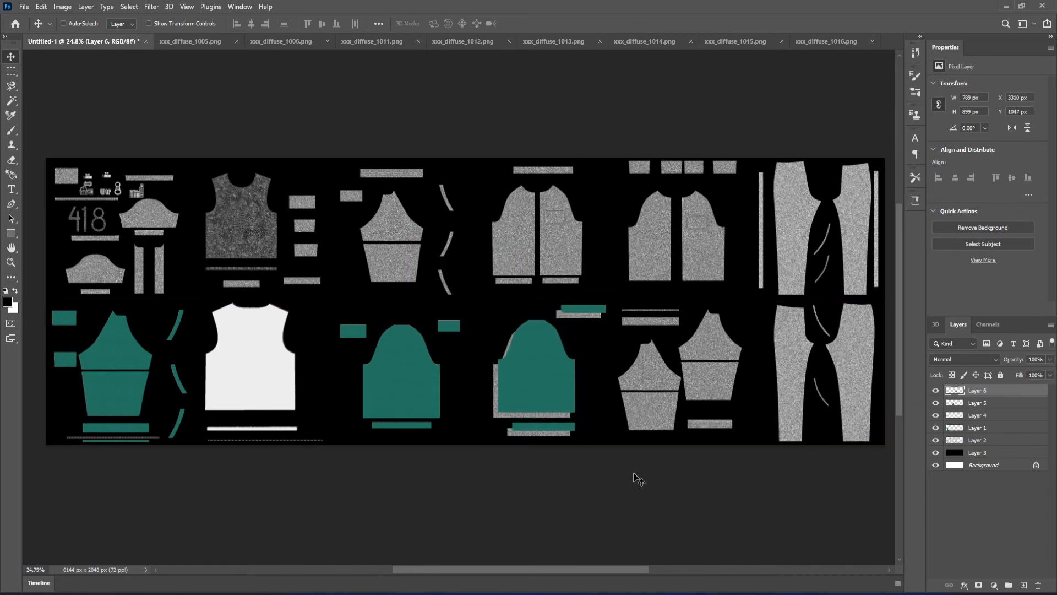
{"action": "key", "text": "shift+Down"}
{"action": "key", "text": "shift+Down"}
{"action": "key", "text": "shift+Down"}
{"action": "key", "text": "shift+Down"}
{"action": "key", "text": "shift+Down"}
{"action": "key", "text": "Left"}
{"action": "key", "text": "Left"}
{"action": "key", "text": "Left"}
{"action": "key", "text": "Left"}
{"action": "key", "text": "Left"}
{"action": "key", "text": "Left"}
{"action": "key", "text": "Left"}
{"action": "key", "text": "Left"}
{"action": "key", "text": "Left"}
{"action": "key", "text": "Left"}
{"action": "key", "text": "Left"}
{"action": "key", "text": "Left"}
{"action": "key", "text": "Left"}
{"action": "key", "text": "Left"}
{"action": "key", "text": "Left"}
{"action": "key", "text": "Left"}
{"action": "key", "text": "Left"}
{"action": "key", "text": "Left"}
{"action": "key", "text": "Left"}
{"action": "key", "text": "Left"}
{"action": "key", "text": "Left"}
{"action": "key", "text": "Left"}
{"action": "key", "text": "Left"}
{"action": "key", "text": "Left"}
{"action": "key", "text": "Left"}
{"action": "key", "text": "Up"}
{"action": "key", "text": "Up"}
{"action": "key", "text": "Up"}
{"action": "key", "text": "Up"}
{"action": "key", "text": "Up"}
{"action": "key", "text": "Up"}
{"action": "key", "text": "Up"}
{"action": "key", "text": "Up"}
{"action": "key", "text": "Up"}
{"action": "key", "text": "Up"}
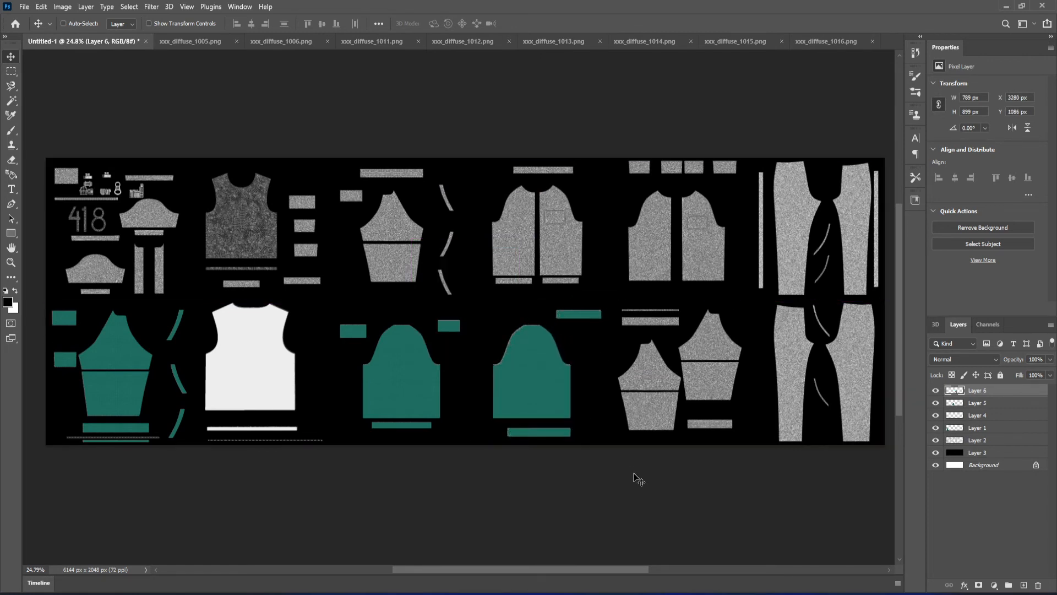
{"action": "key", "text": "Left"}
{"action": "key", "text": "Left"}
{"action": "key", "text": "Left"}
{"action": "key", "text": "Left"}
{"action": "key", "text": "Left"}
{"action": "key", "text": "Down"}
{"action": "key", "text": "Down"}
{"action": "key", "text": "Down"}
{"action": "key", "text": "Down"}
- Cut the whole texture out of xxx_diffuse_1005.png, close that file without saving, and paste it over the fifth lower-row tile in Untitled-1
{"action": "left_click", "coordinate": [194, 41]}
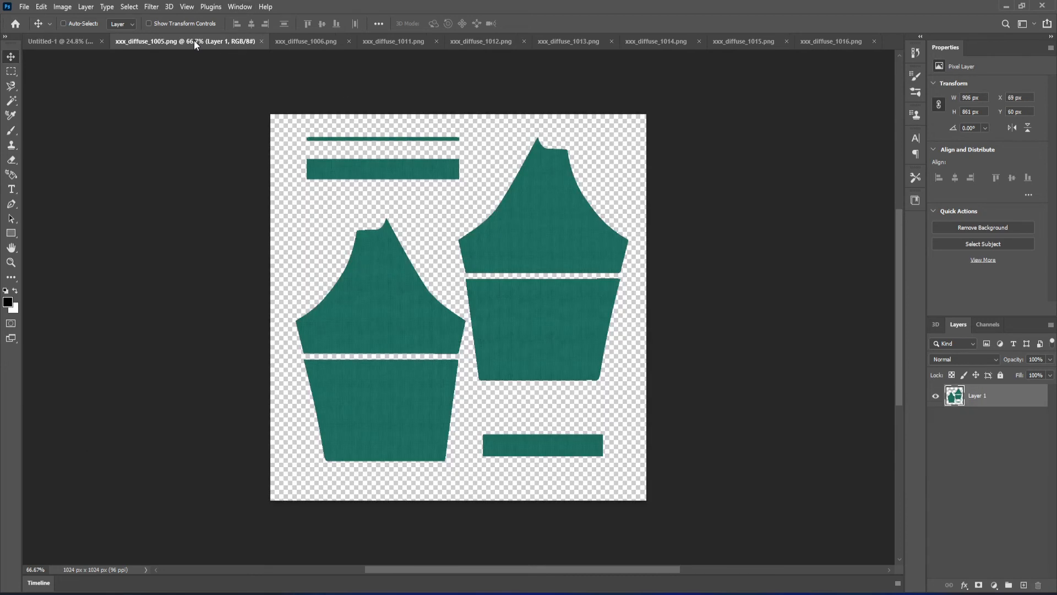
{"action": "key", "text": "ctrl+a"}
{"action": "key", "text": "Delete"}
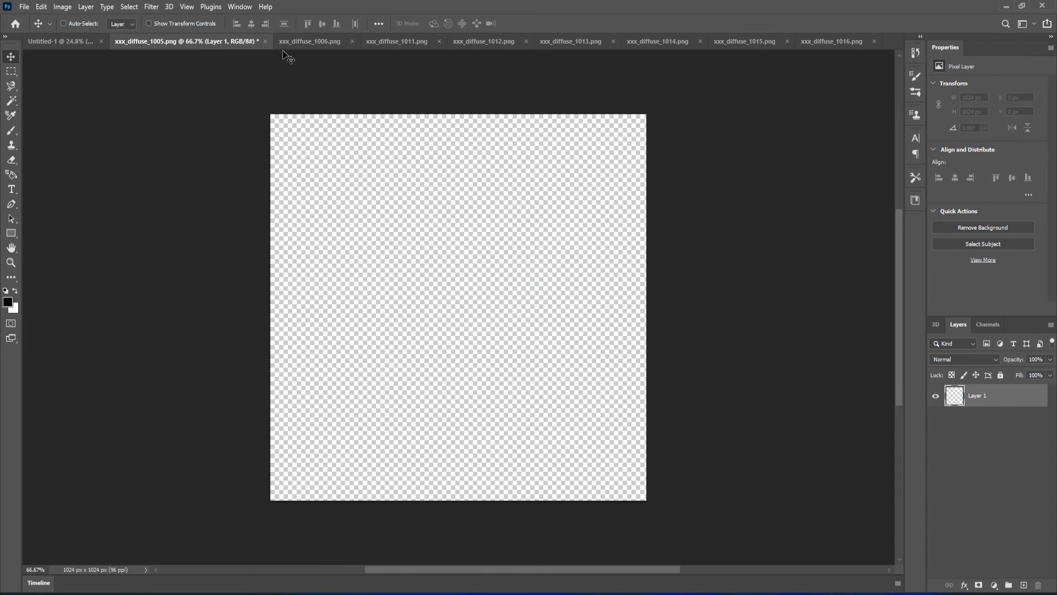
{"action": "left_click", "coordinate": [264, 42]}
{"action": "left_click", "coordinate": [527, 226]}
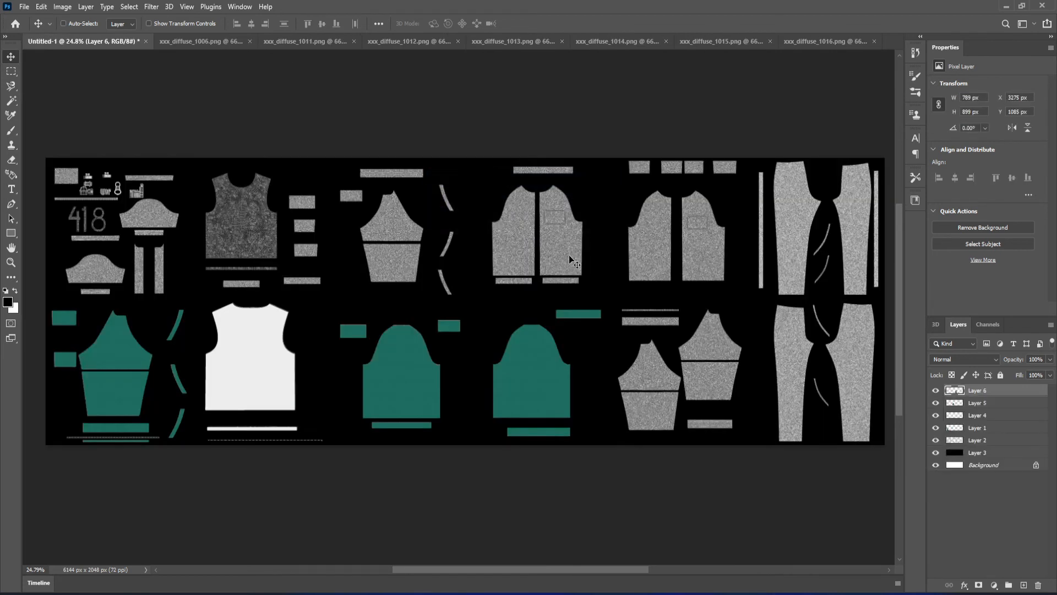
{"action": "key", "text": "ctrl"}
{"action": "key", "text": "ctrl+v"}
{"action": "left_click_drag", "start_coordinate": [503, 301], "coordinate": [725, 368]}
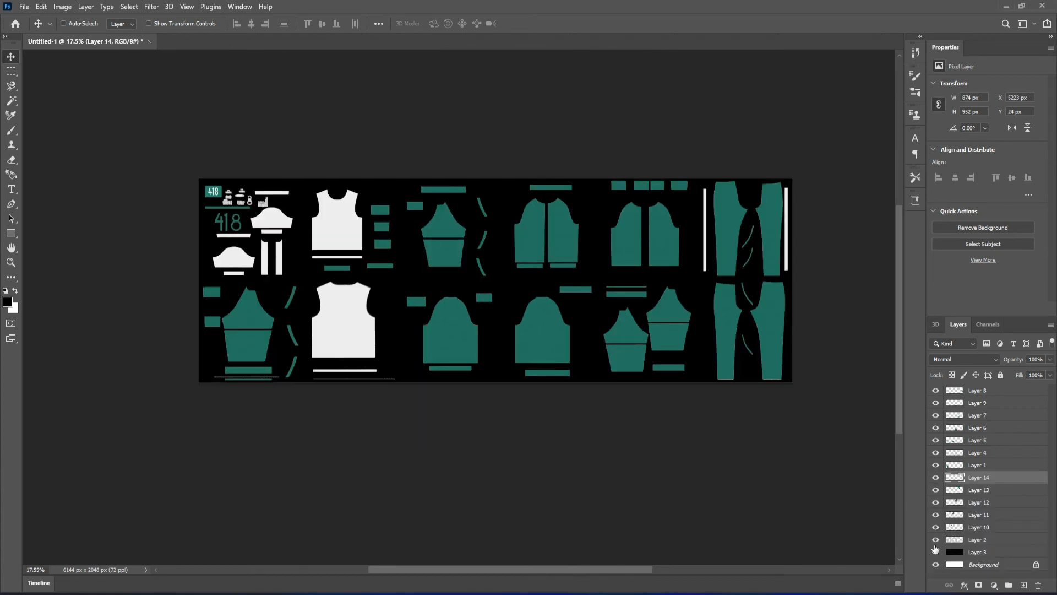
- Compare the artwork with and without the UV snapshot on Layer 2, and delete that layer
{"action": "left_click", "coordinate": [936, 540]}
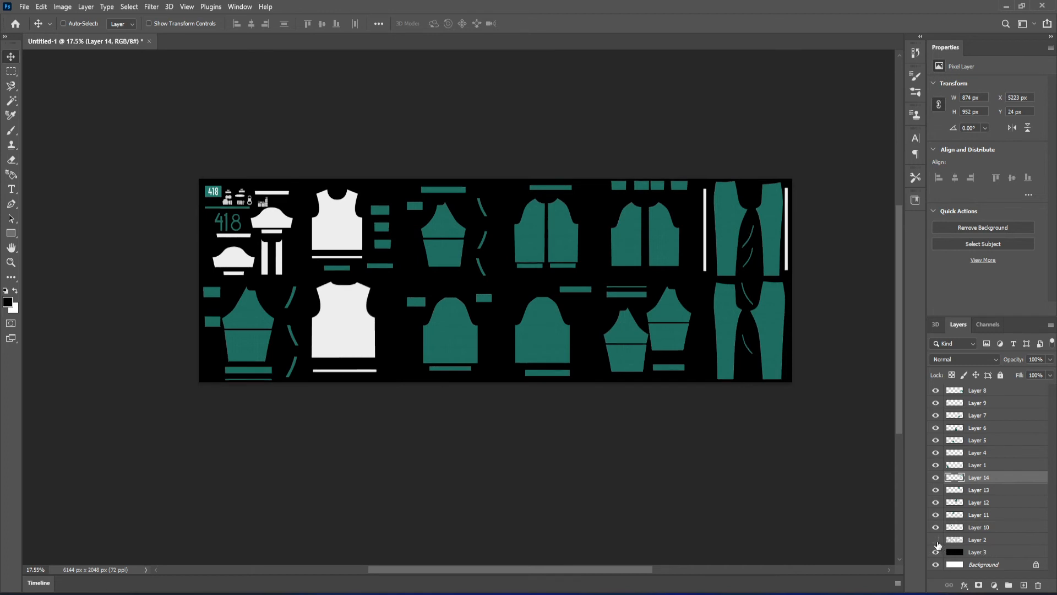
{"action": "left_click", "coordinate": [936, 540]}
{"action": "left_click", "coordinate": [936, 541]}
{"action": "left_click", "coordinate": [988, 545]}
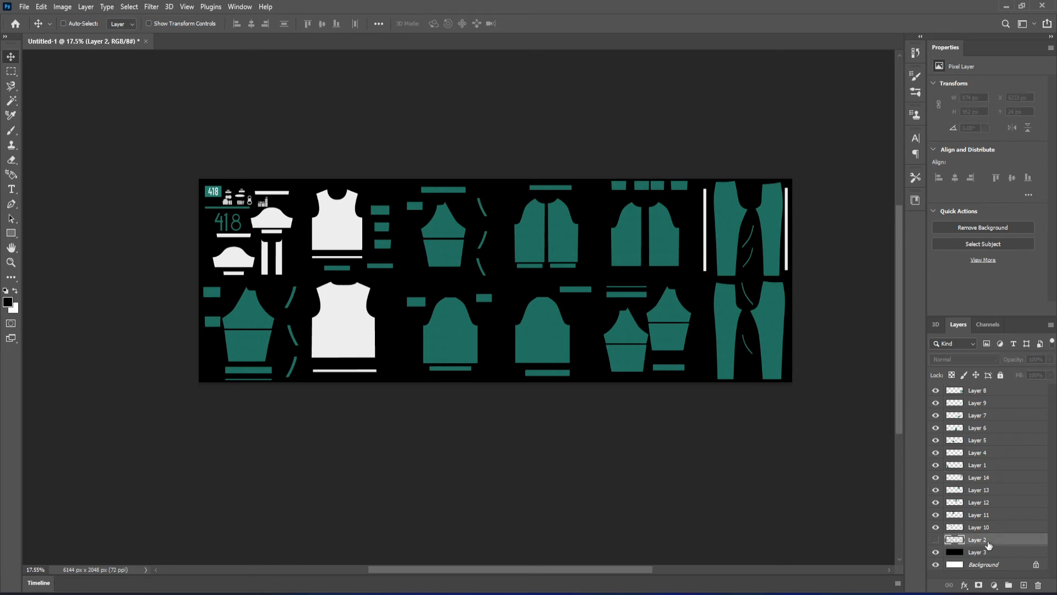
{"action": "left_click", "coordinate": [1038, 585]}
{"action": "left_click", "coordinate": [481, 225]}
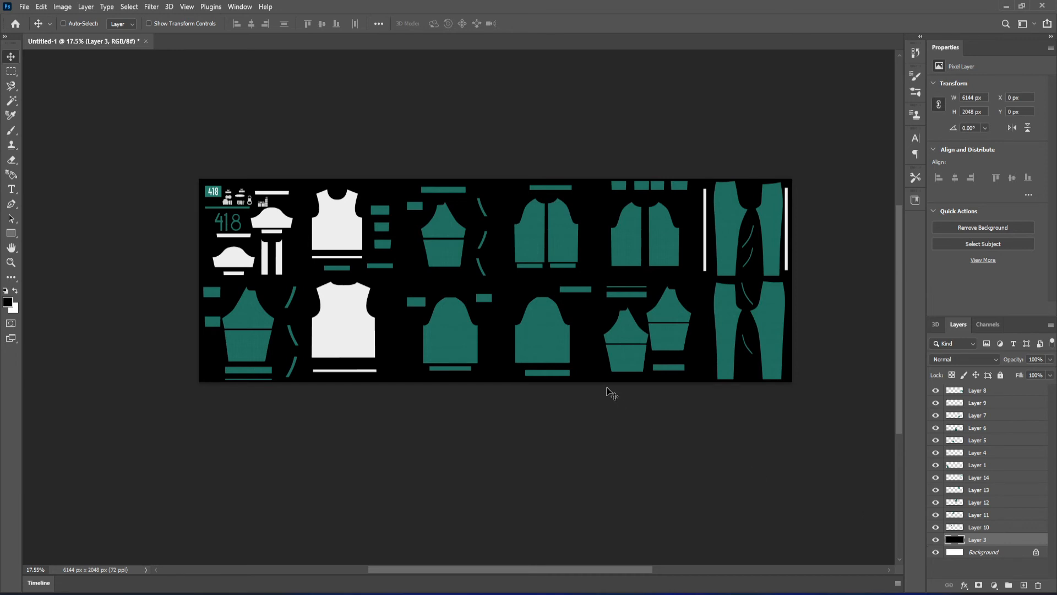
- Sample the green from a sleeve piece in the lower row and fill the black Layer 3 with it
{"action": "key", "text": "i"}
{"action": "left_click", "coordinate": [544, 331]}
{"action": "key", "text": "g"}
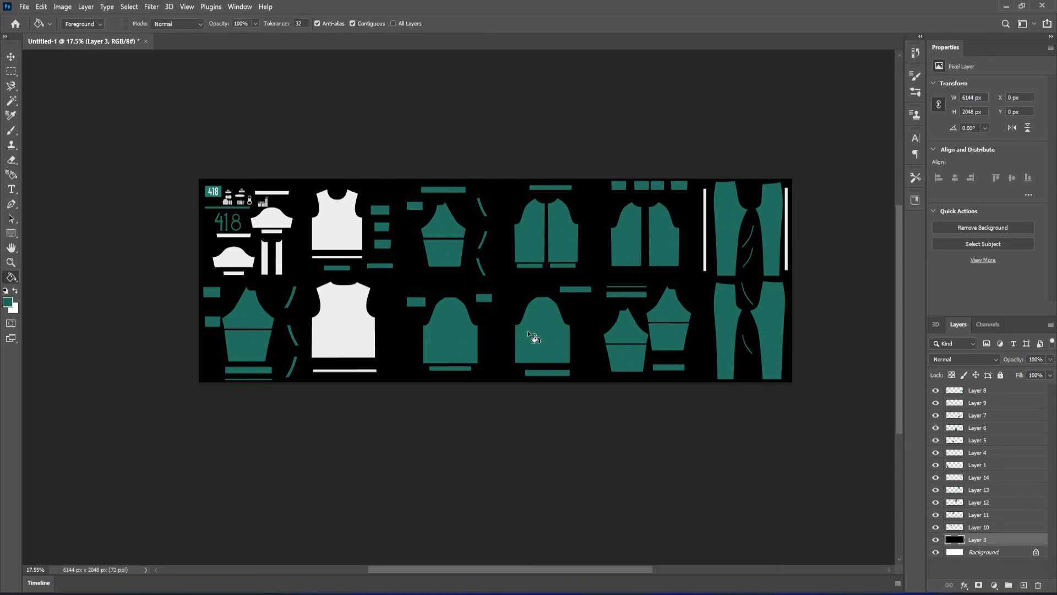
{"action": "left_click", "coordinate": [525, 290]}
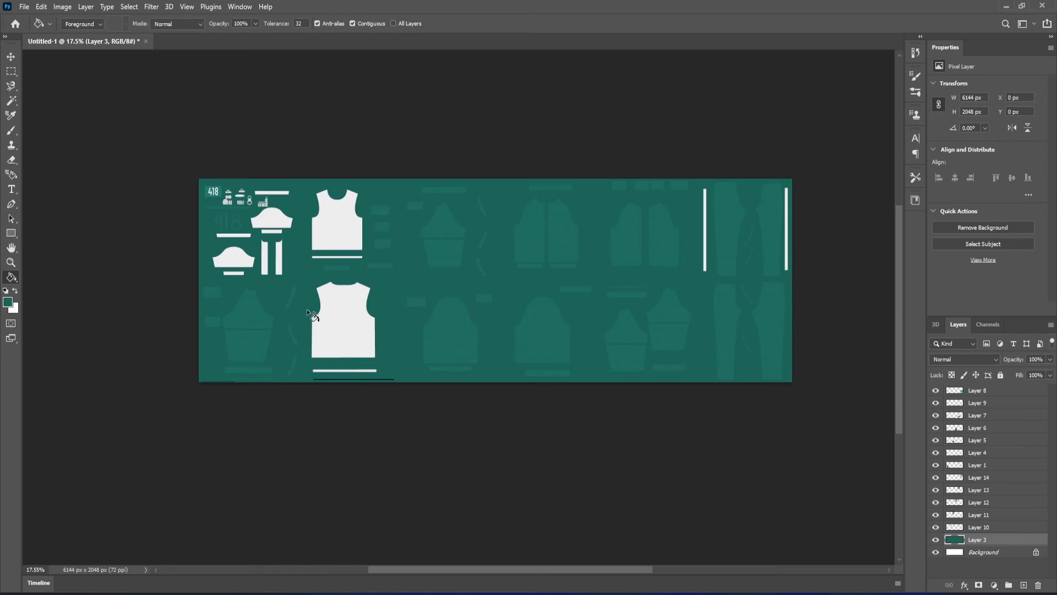
- Sample the off-white of the lower shirt piece and add a new layer directly above the green Layer 3
{"action": "scroll", "coordinate": [280, 302], "scroll_direction": "up", "scroll_amount": 4, "text": "alt"}
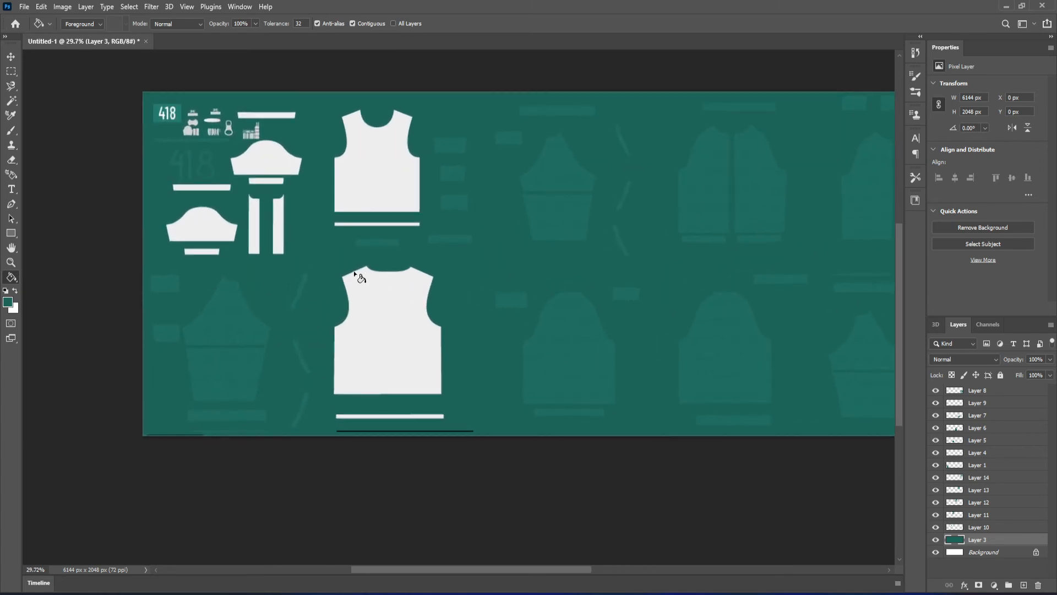
{"action": "key", "text": "i"}
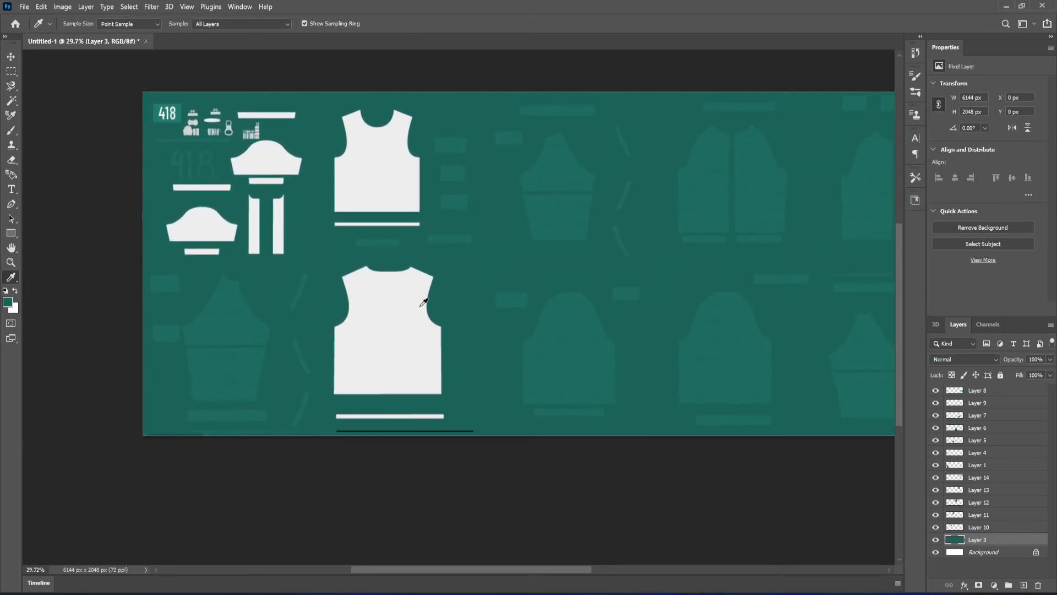
{"action": "left_click", "coordinate": [435, 317]}
{"action": "left_click", "coordinate": [1024, 584]}
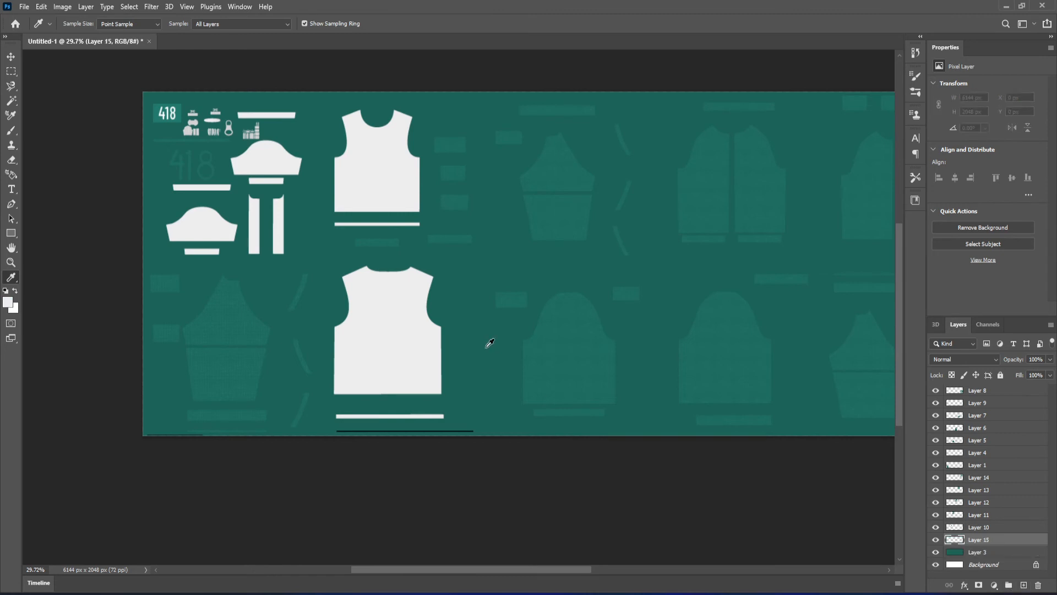
- Paint off-white padding around all the white pieces on the new layer, using an enlarged Brush with smoothing set to 0%
{"action": "left_click", "coordinate": [11, 130]}
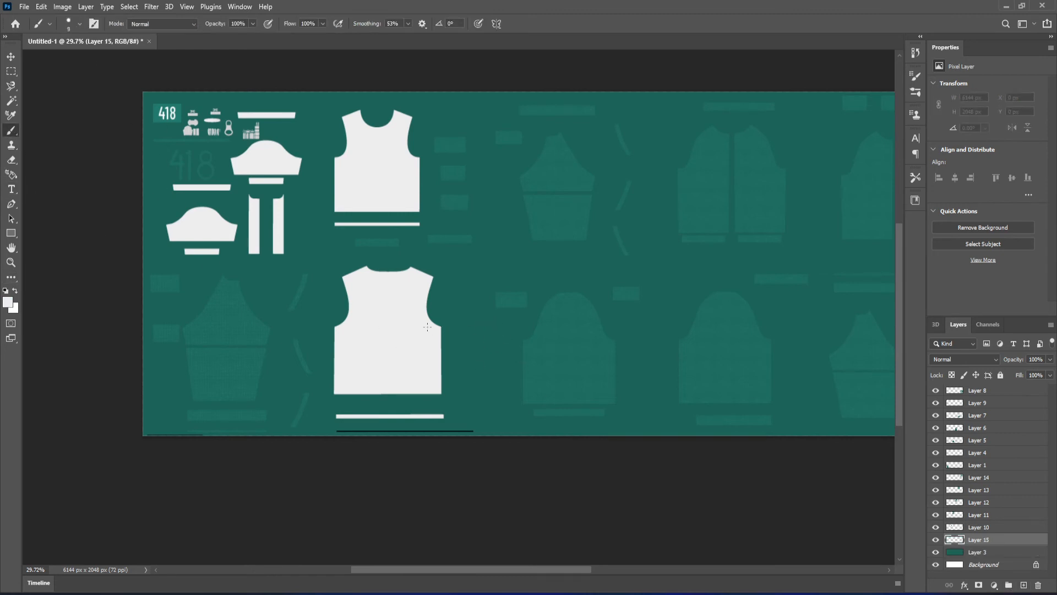
{"action": "key", "text": "bracketright"}
{"action": "key", "text": "bracketright"}
{"action": "key", "text": "bracketright"}
{"action": "key", "text": "bracketright"}
{"action": "key", "text": "bracketright"}
{"action": "key", "text": "bracketright"}
{"action": "key", "text": "bracketright"}
{"action": "mouse_move", "coordinate": [420, 279]}
{"action": "left_mouse_down"}
{"action": "mouse_move", "coordinate": [394, 268]}
{"action": "mouse_move", "coordinate": [348, 275]}
{"action": "mouse_move", "coordinate": [361, 248]}
{"action": "left_mouse_up"}
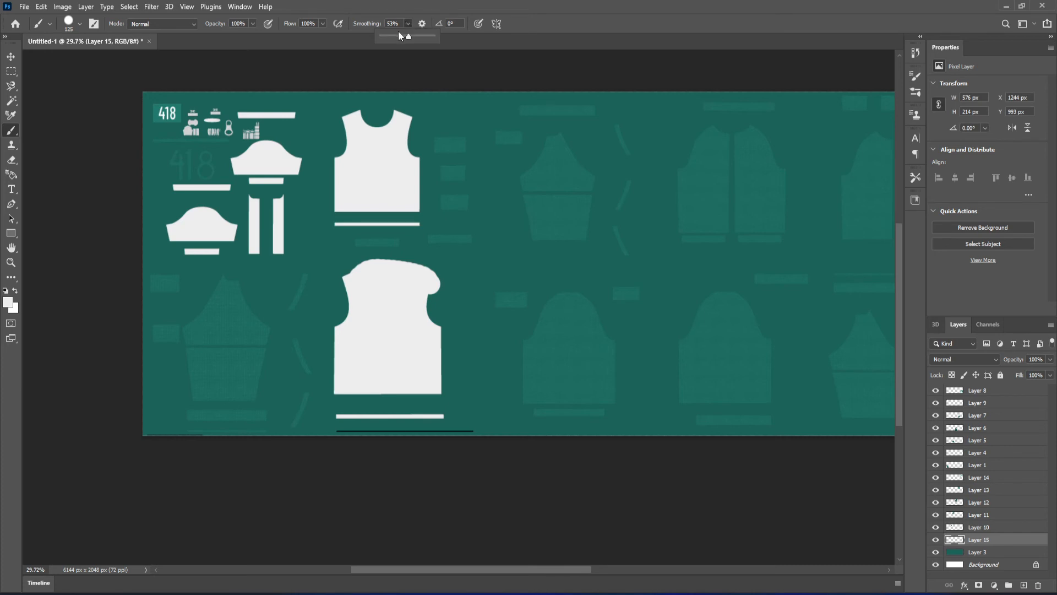
{"action": "mouse_move", "coordinate": [348, 283]}
{"action": "left_mouse_down"}
{"action": "mouse_move", "coordinate": [333, 328]}
{"action": "mouse_move", "coordinate": [337, 410]}
{"action": "mouse_move", "coordinate": [429, 412]}
{"action": "mouse_move", "coordinate": [442, 371]}
{"action": "mouse_move", "coordinate": [422, 299]}
{"action": "mouse_move", "coordinate": [439, 378]}
{"action": "mouse_move", "coordinate": [352, 399]}
{"action": "left_mouse_up"}
{"action": "mouse_move", "coordinate": [397, 223]}
{"action": "left_mouse_down"}
{"action": "mouse_move", "coordinate": [328, 223]}
{"action": "mouse_move", "coordinate": [372, 209]}
{"action": "mouse_move", "coordinate": [415, 214]}
{"action": "mouse_move", "coordinate": [396, 217]}
{"action": "left_mouse_up"}
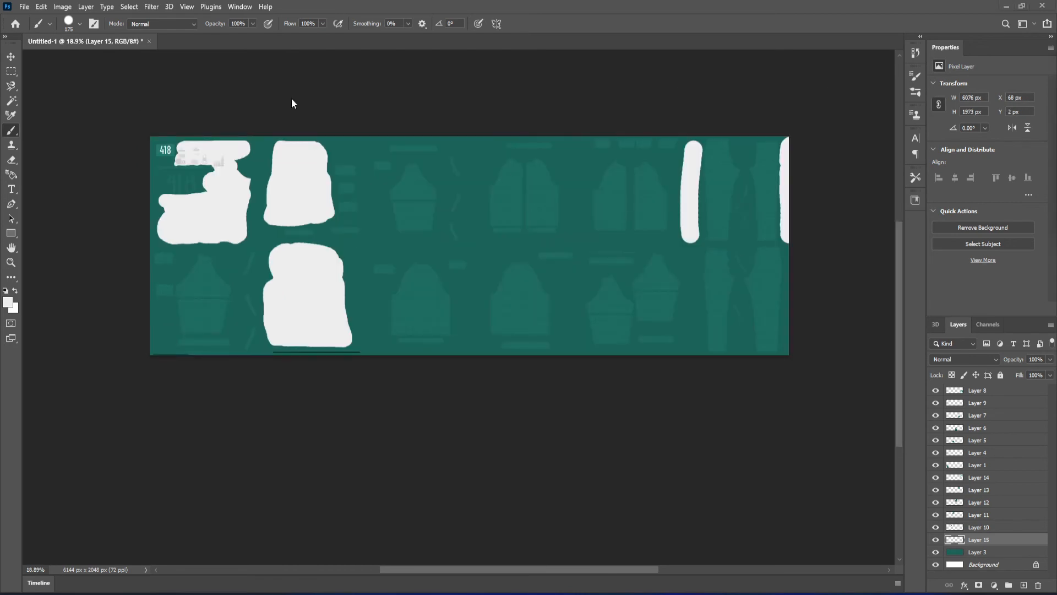
{"action": "left_click", "coordinate": [24, 7]}
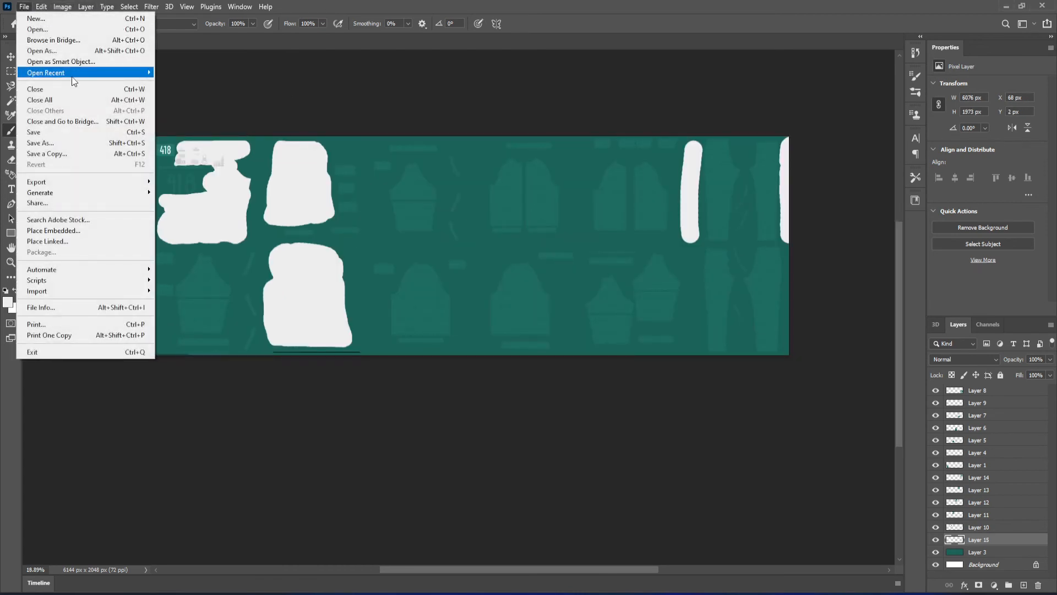
{"action": "left_click", "coordinate": [66, 142]}
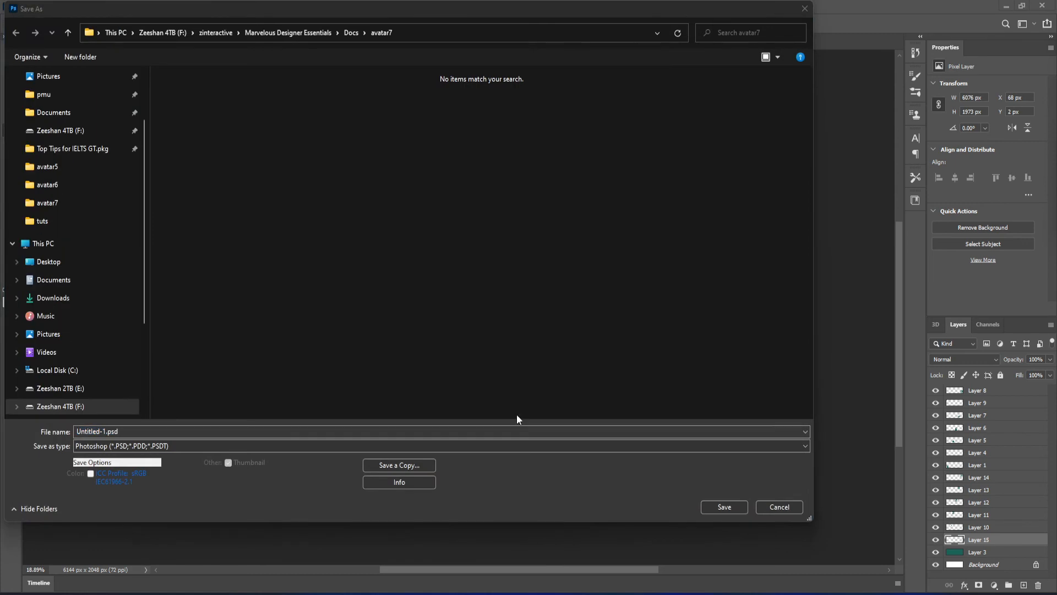
{"action": "left_click", "coordinate": [249, 446]}
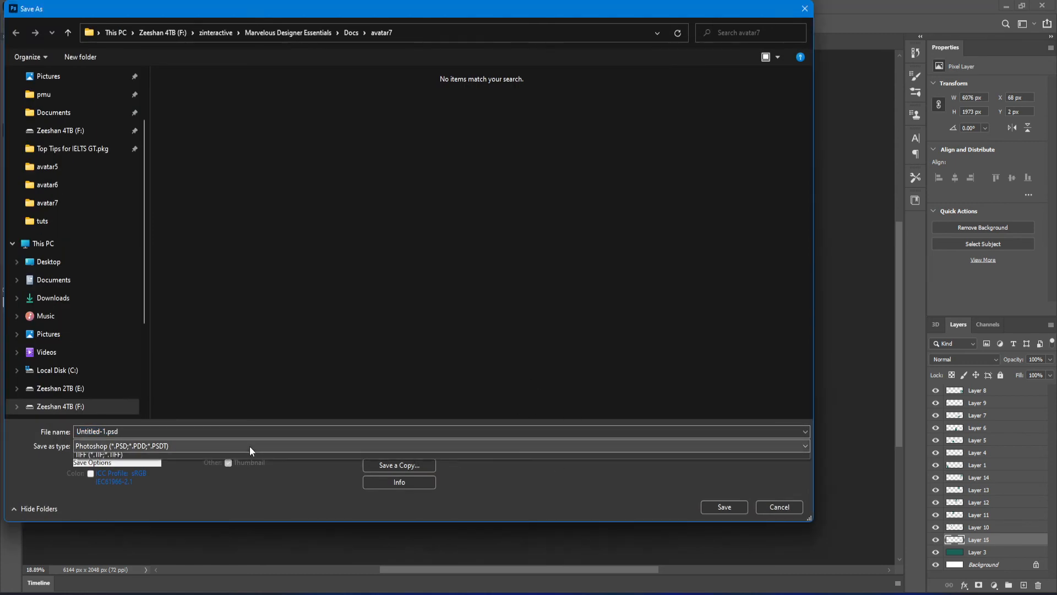
{"action": "left_click", "coordinate": [250, 505]}
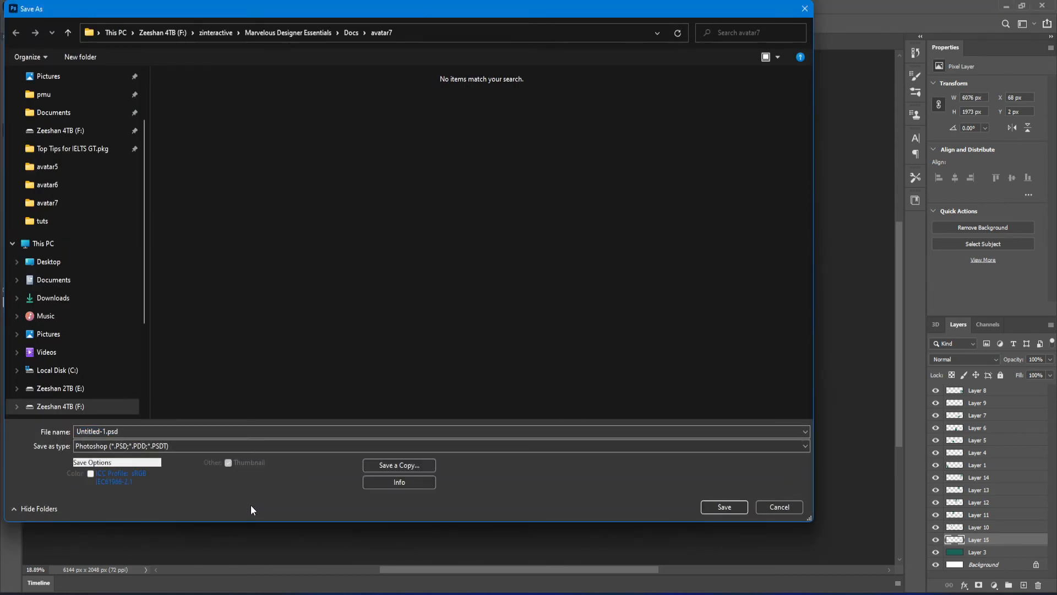
{"action": "left_click", "coordinate": [782, 508]}
- Save a PNG copy of the document as "complete" in the avatar7 folder, accepting the PNG format options
{"action": "left_click", "coordinate": [15, 10]}
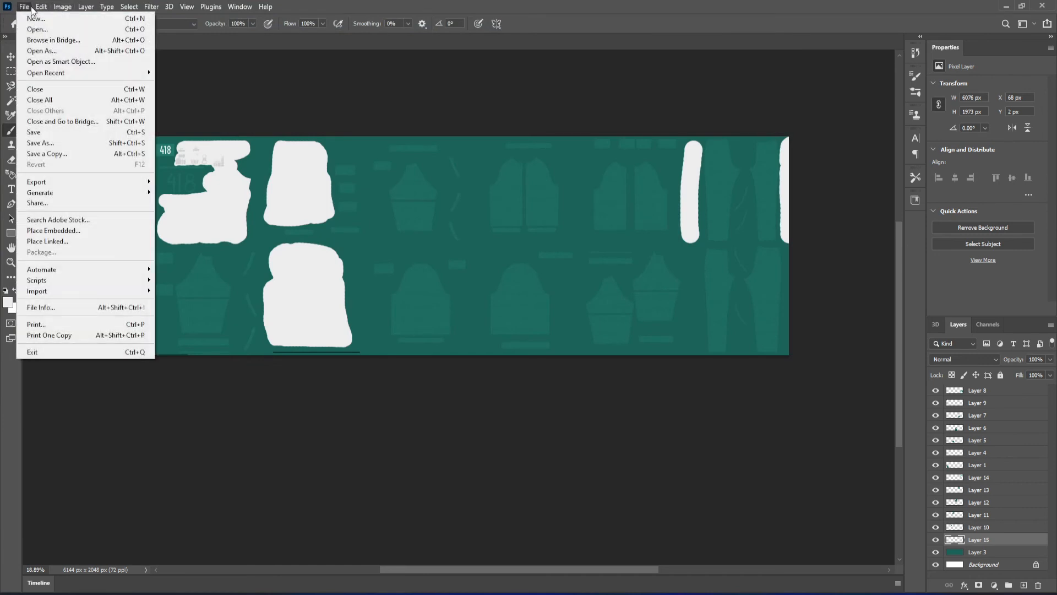
{"action": "left_click", "coordinate": [89, 152]}
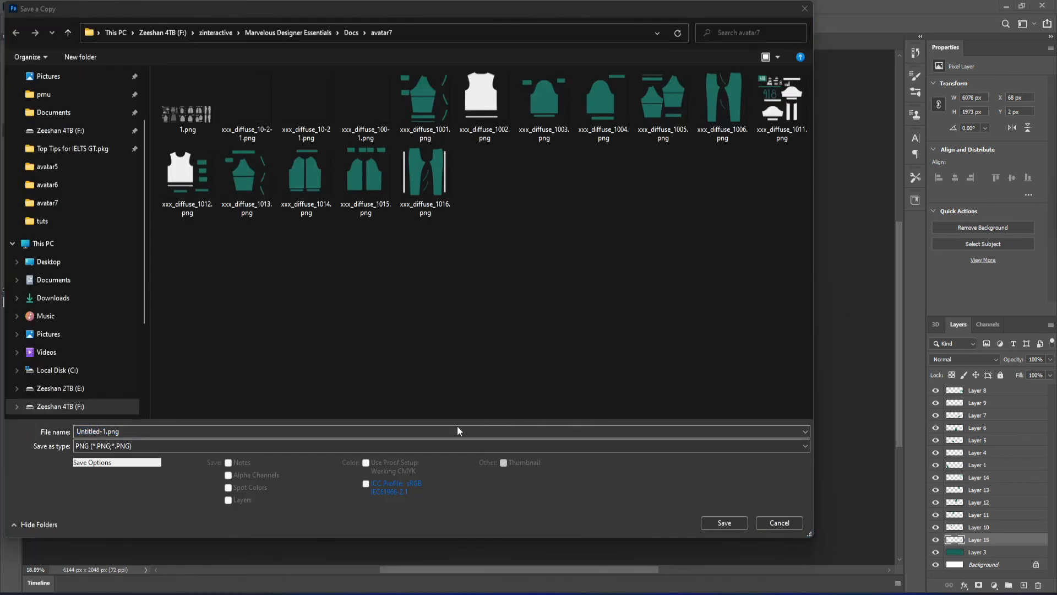
{"action": "left_click", "coordinate": [239, 448]}
{"action": "left_click", "coordinate": [238, 448]}
{"action": "left_click", "coordinate": [206, 431]}
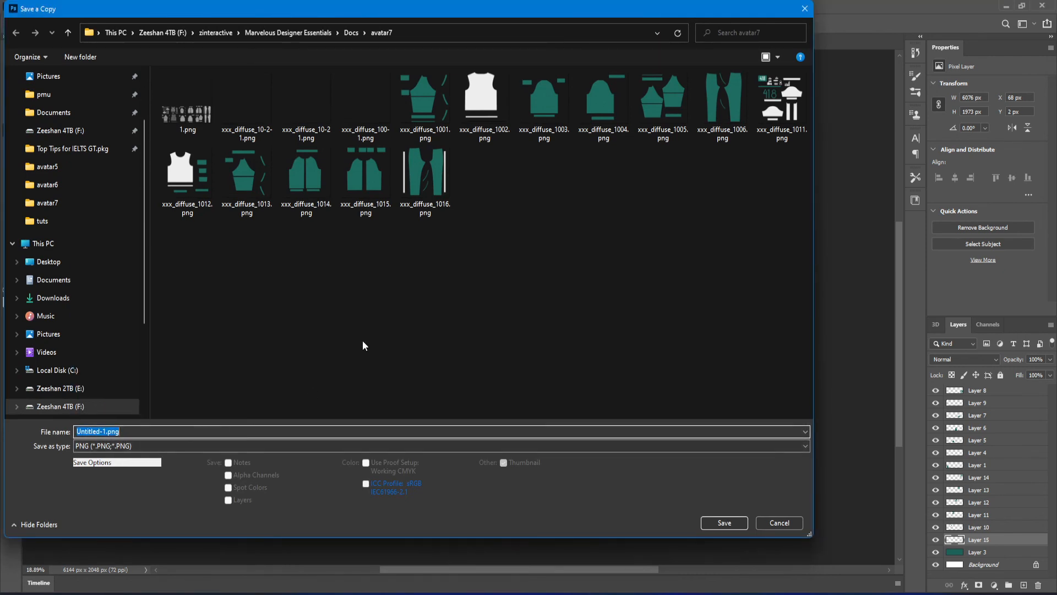
{"action": "type", "text": "complete"}
{"action": "key", "text": "Return"}
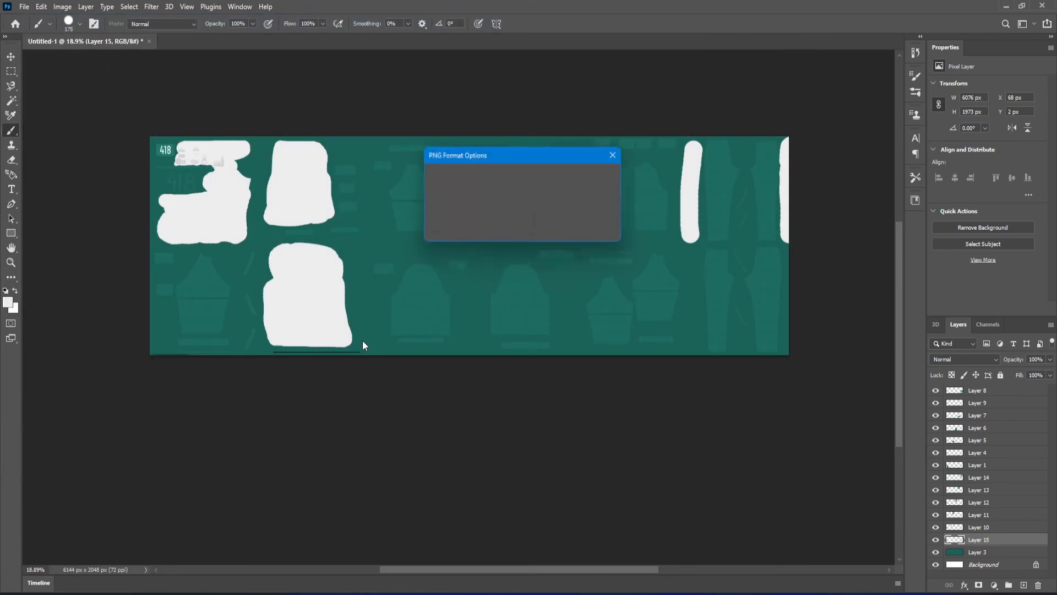
{"action": "left_click", "coordinate": [603, 178]}
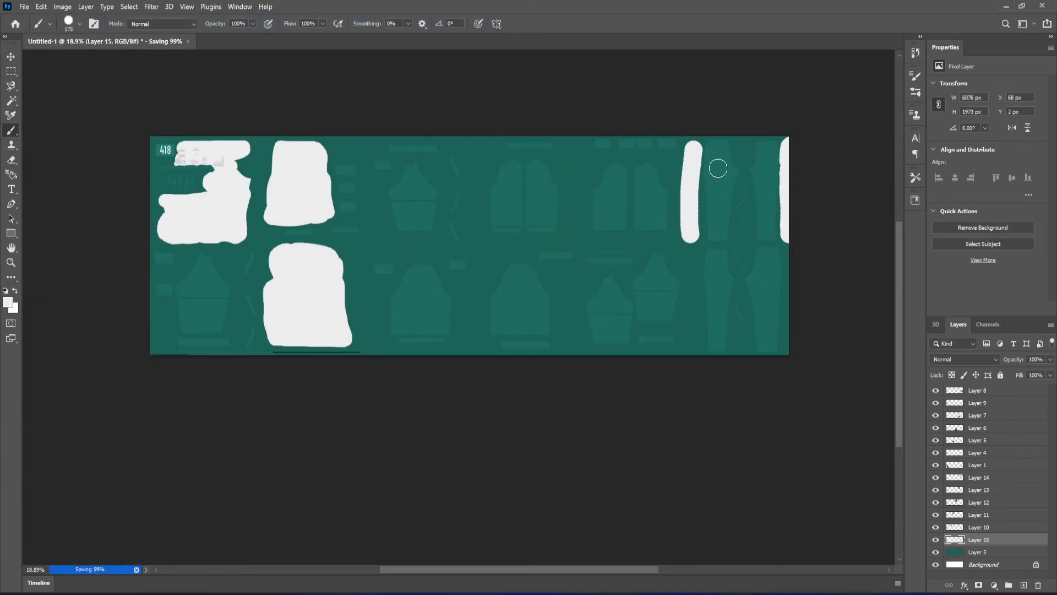
- Switch to Maya, examine the U and V limits in the UV Editor's Image Range options, and close the editor
{"action": "left_click", "coordinate": [1006, 6]}
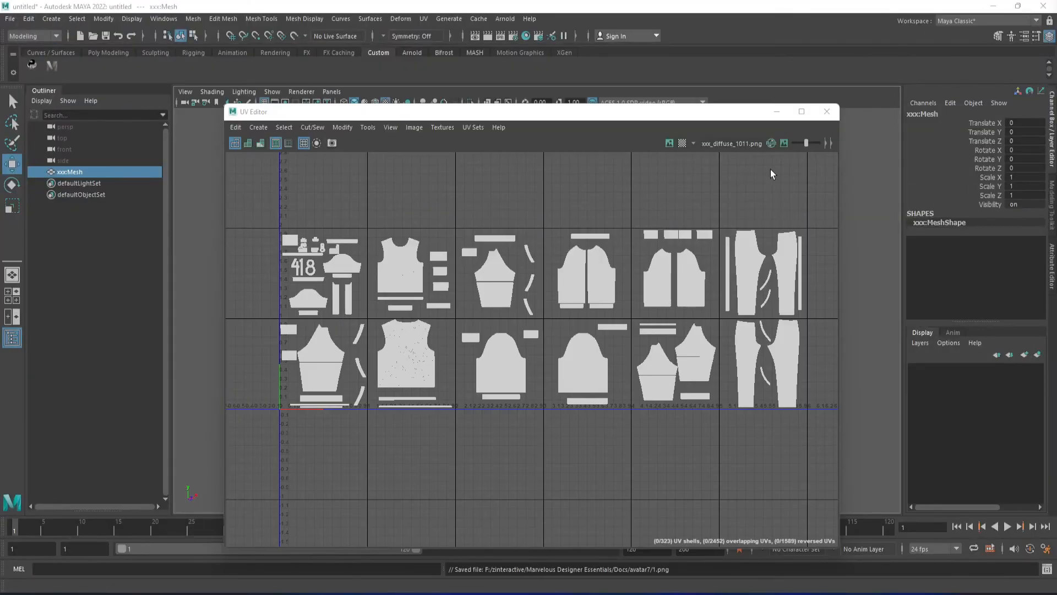
{"action": "left_click", "coordinate": [420, 127]}
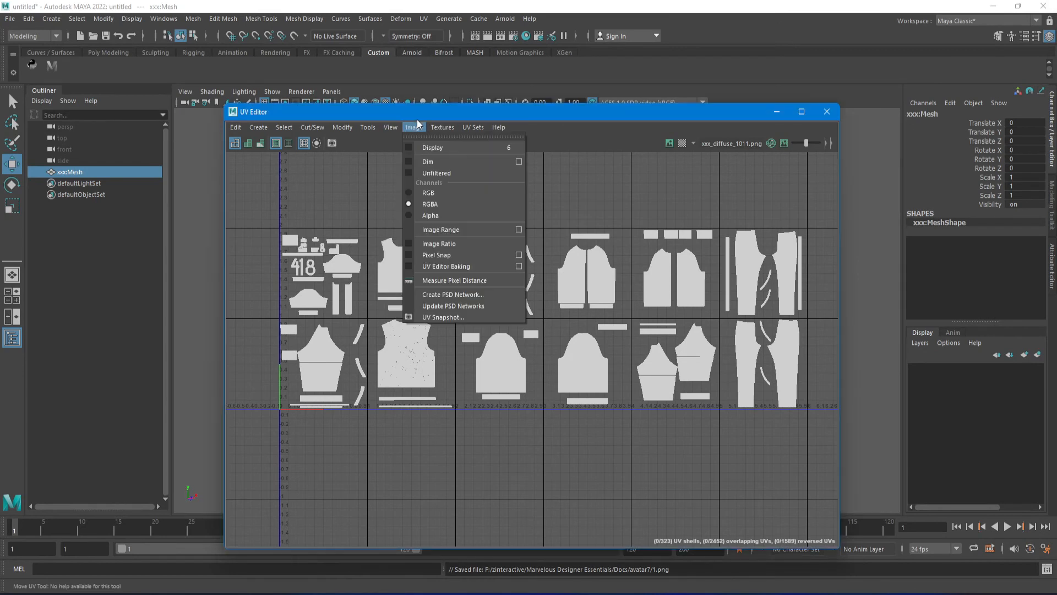
{"action": "mouse_move", "coordinate": [388, 126]}
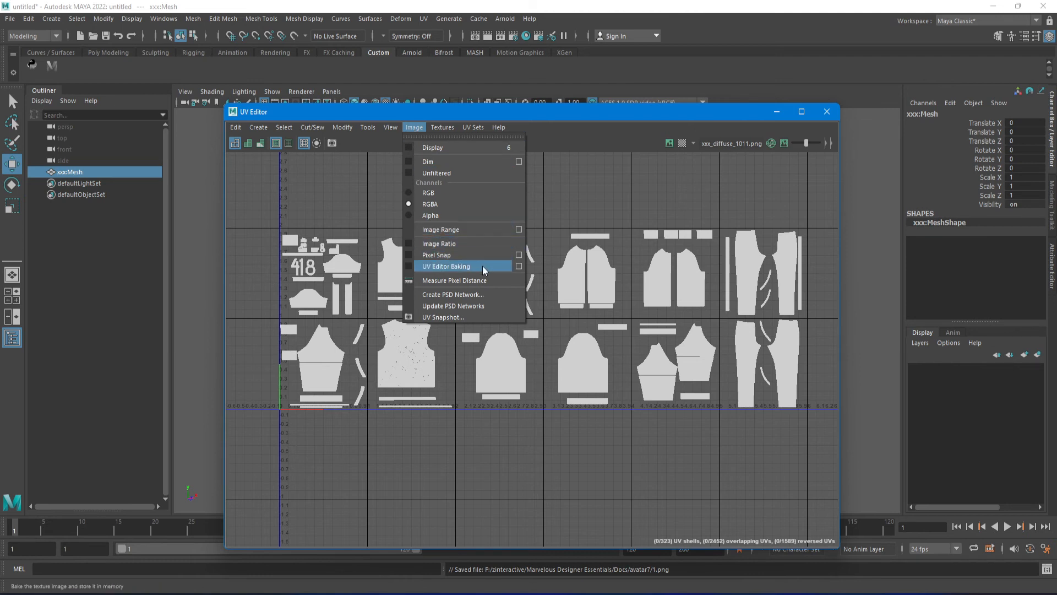
{"action": "left_click", "coordinate": [413, 128]}
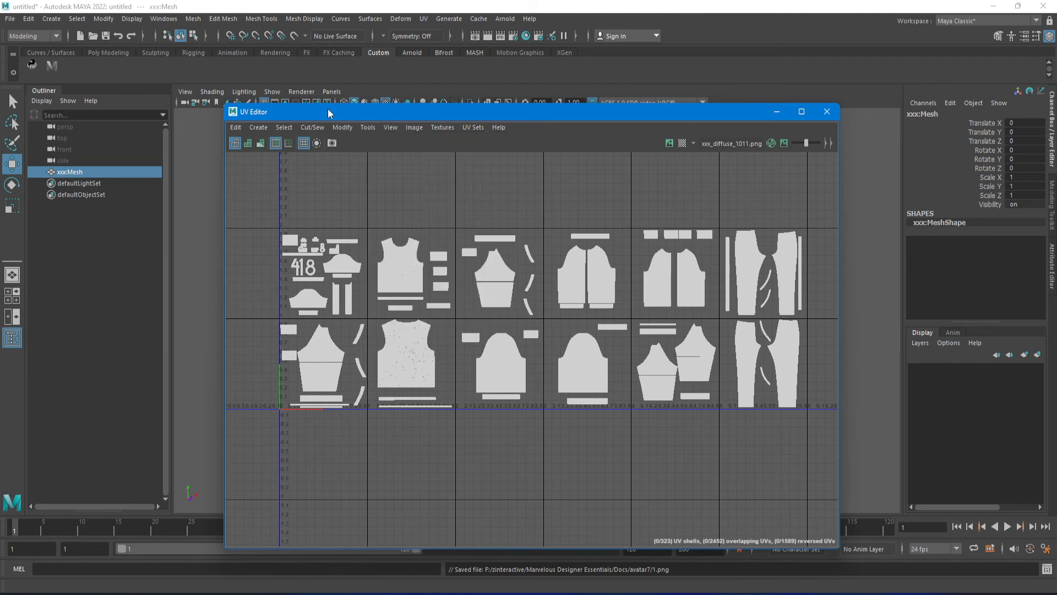
{"action": "left_click", "coordinate": [425, 19]}
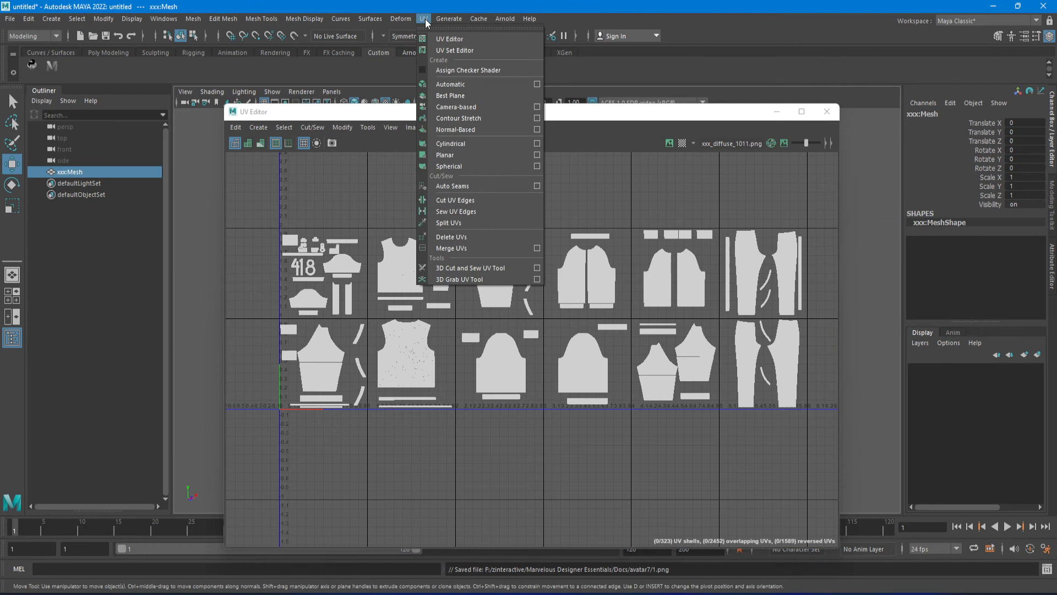
{"action": "left_click", "coordinate": [454, 39]}
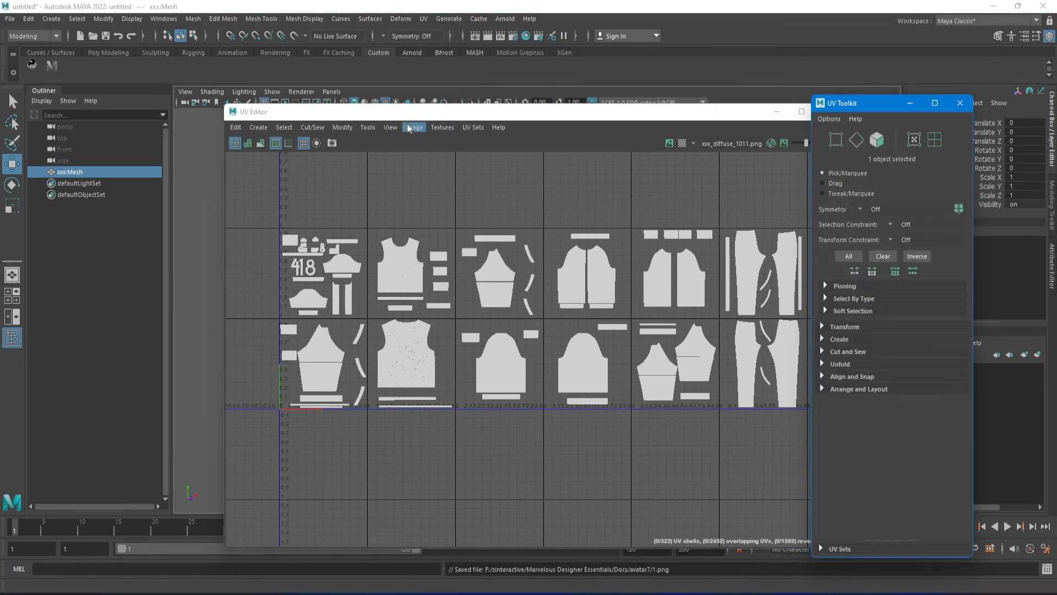
{"action": "left_click", "coordinate": [408, 117]}
{"action": "left_click", "coordinate": [445, 127]}
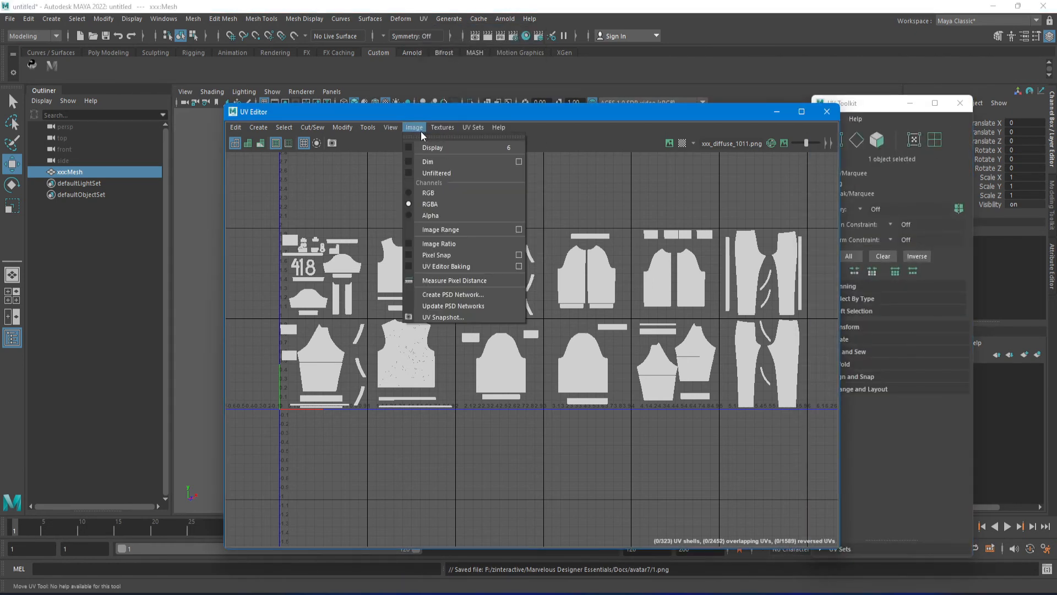
{"action": "left_click", "coordinate": [518, 229]}
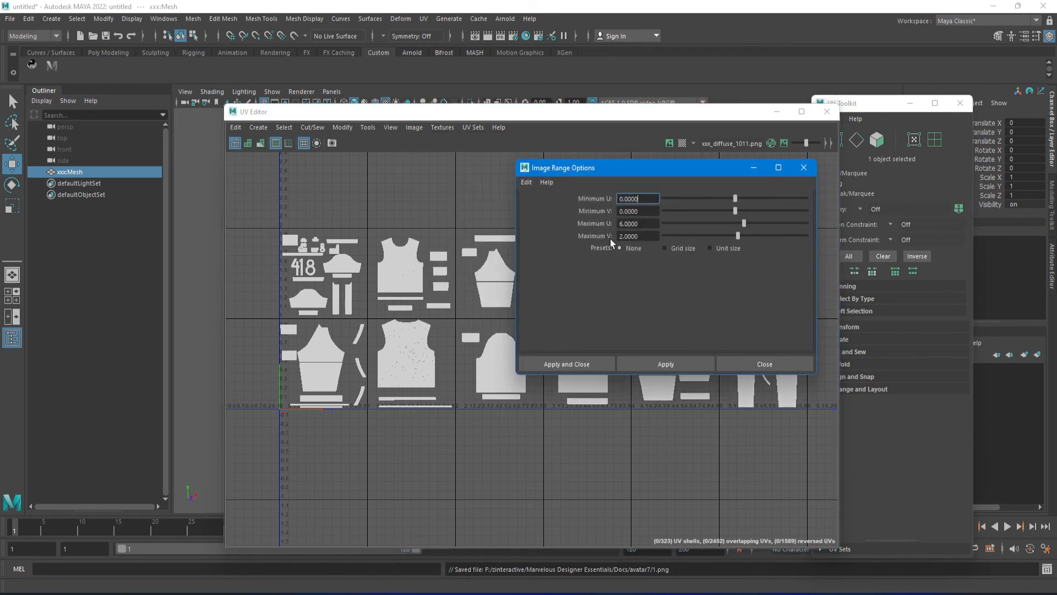
{"action": "left_click_drag", "start_coordinate": [659, 174], "coordinate": [782, 48]}
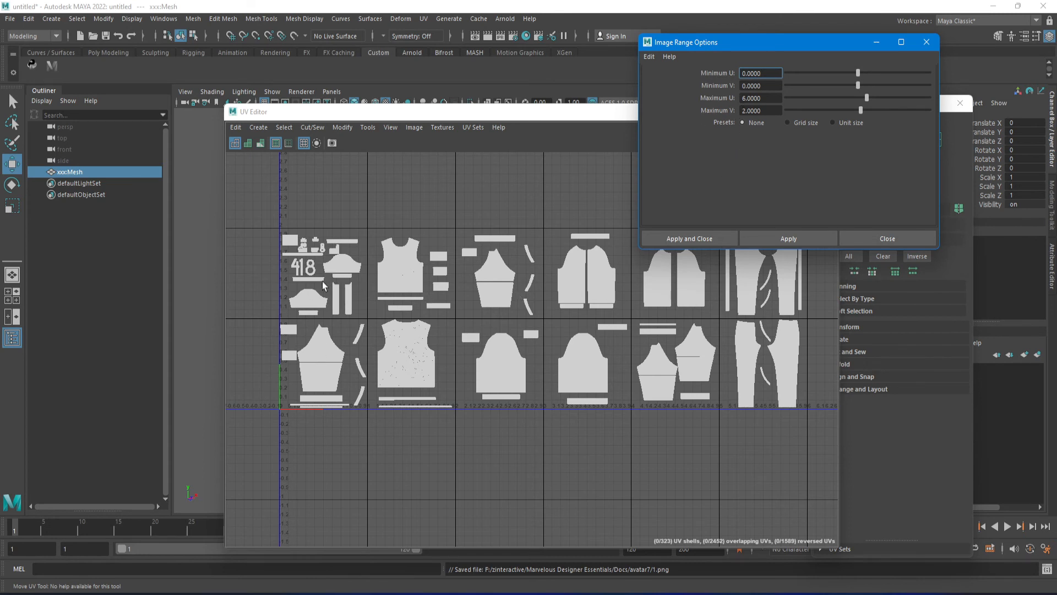
{"action": "left_click", "coordinate": [897, 239]}
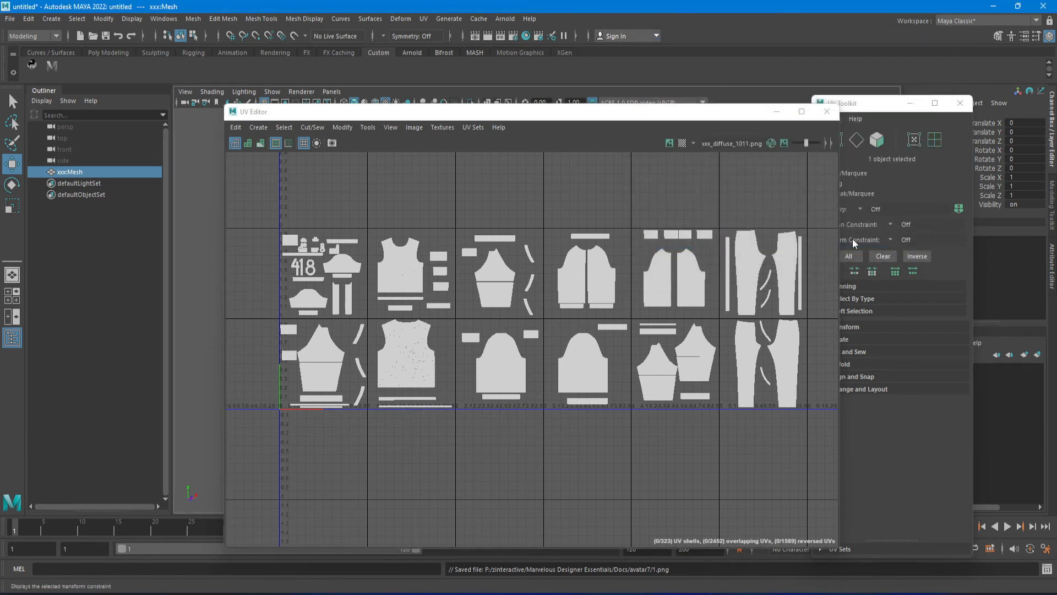
{"action": "left_click", "coordinate": [826, 111]}
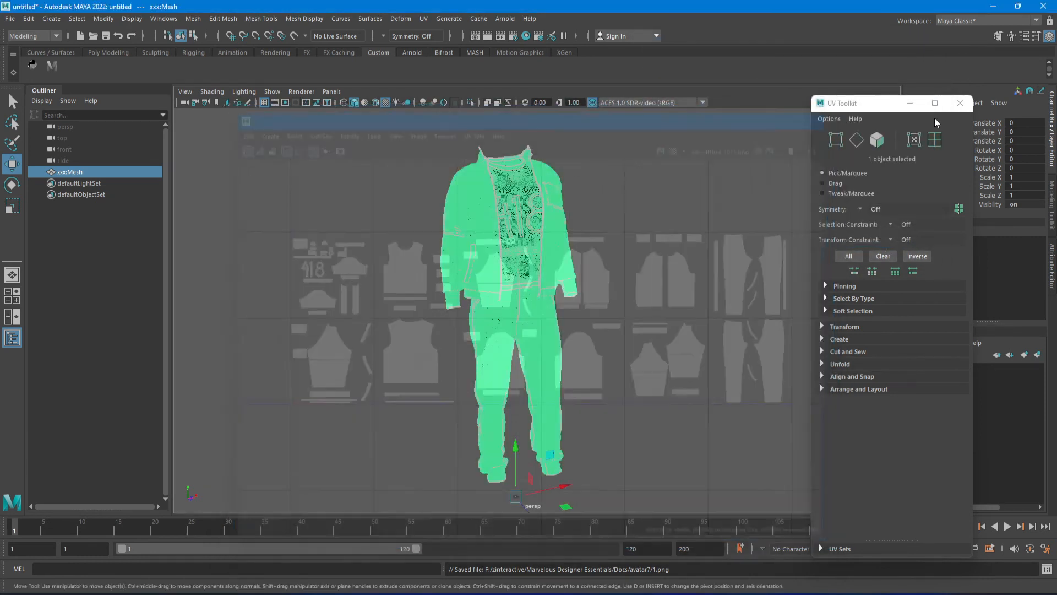
- Deselect the garment mesh, bring up the maximized Hypershade and create a new Standard Surface material
{"action": "left_click", "coordinate": [648, 224]}
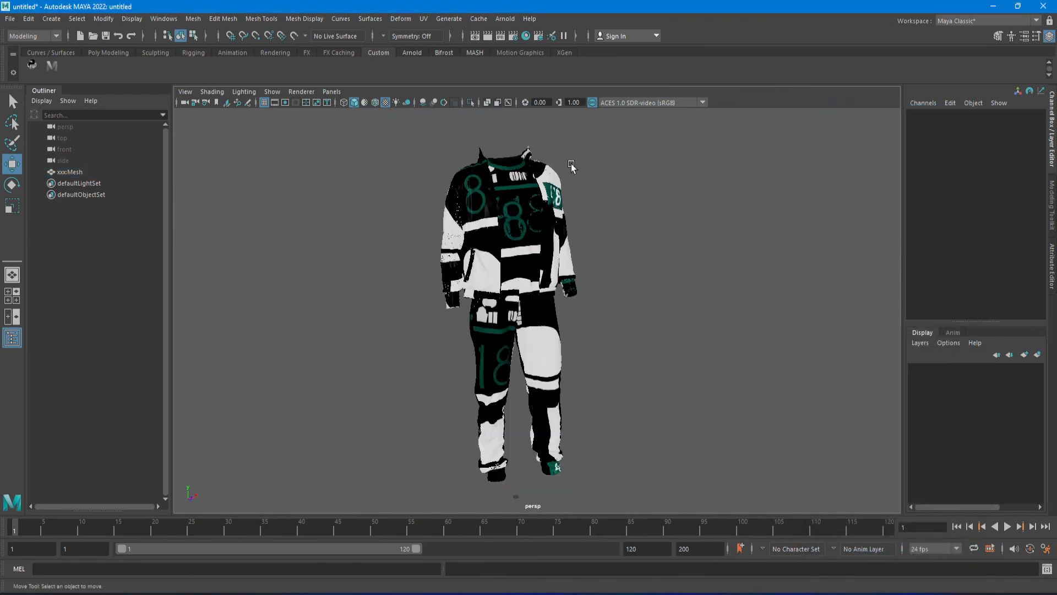
{"action": "left_click", "coordinate": [526, 36]}
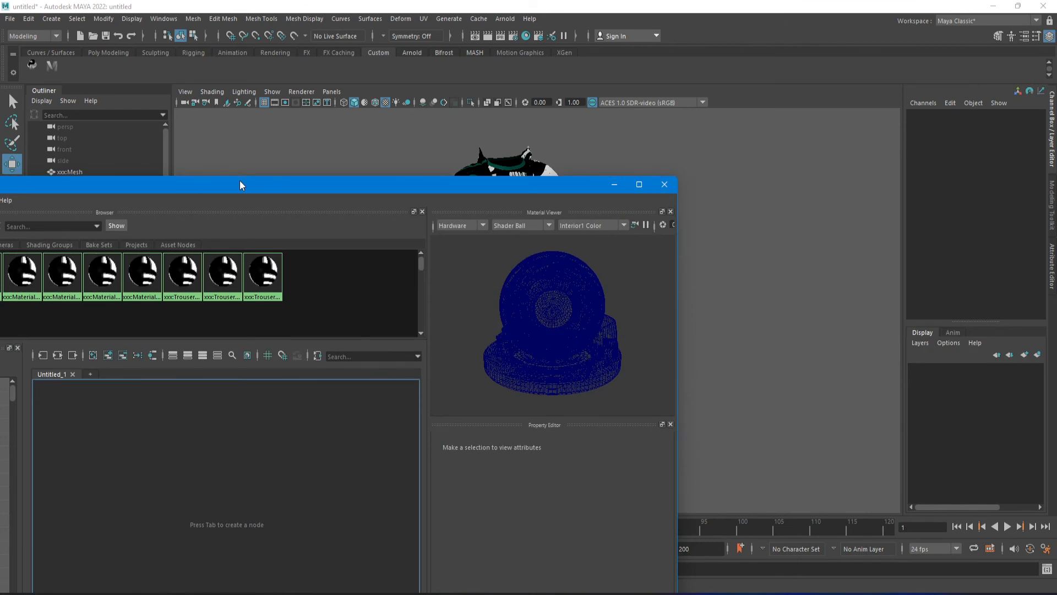
{"action": "double_click", "coordinate": [240, 181]}
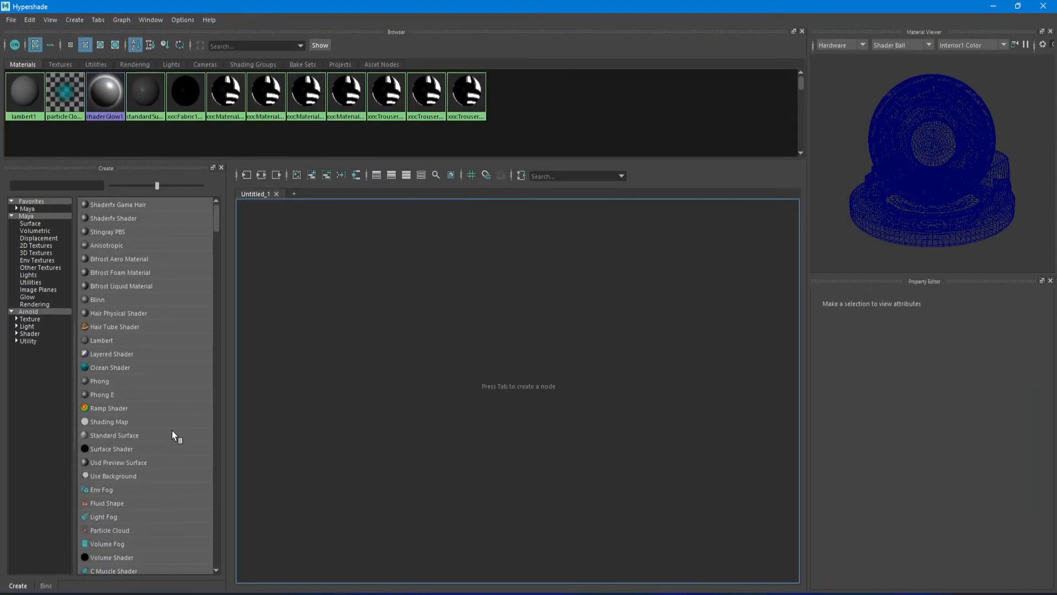
{"action": "left_click", "coordinate": [127, 435]}
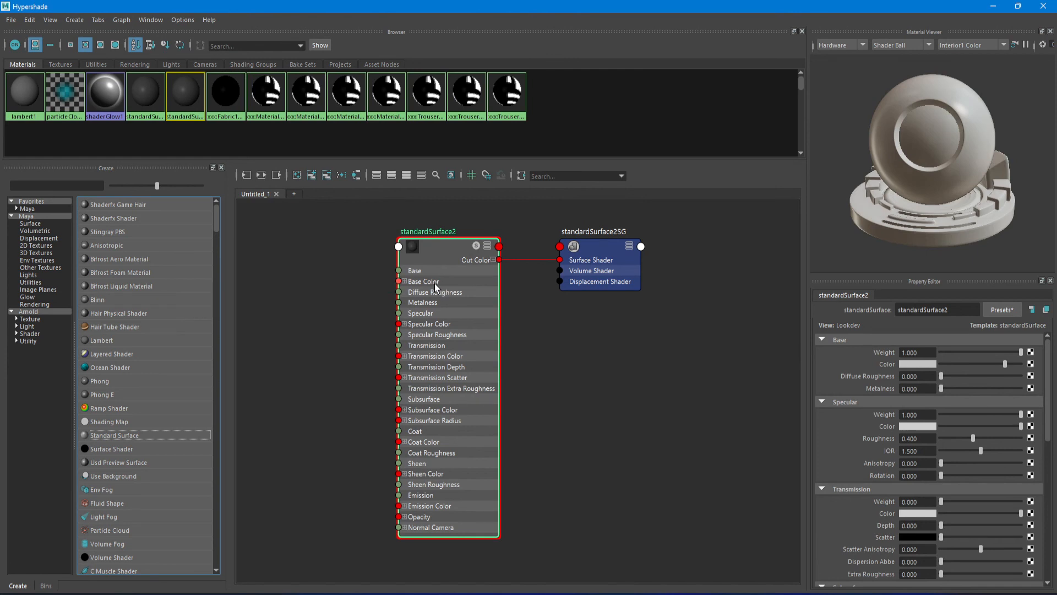
- Connect a File texture node to the new material's Base Color and load complete.png from the avatar7 folder
{"action": "left_click", "coordinate": [1030, 364]}
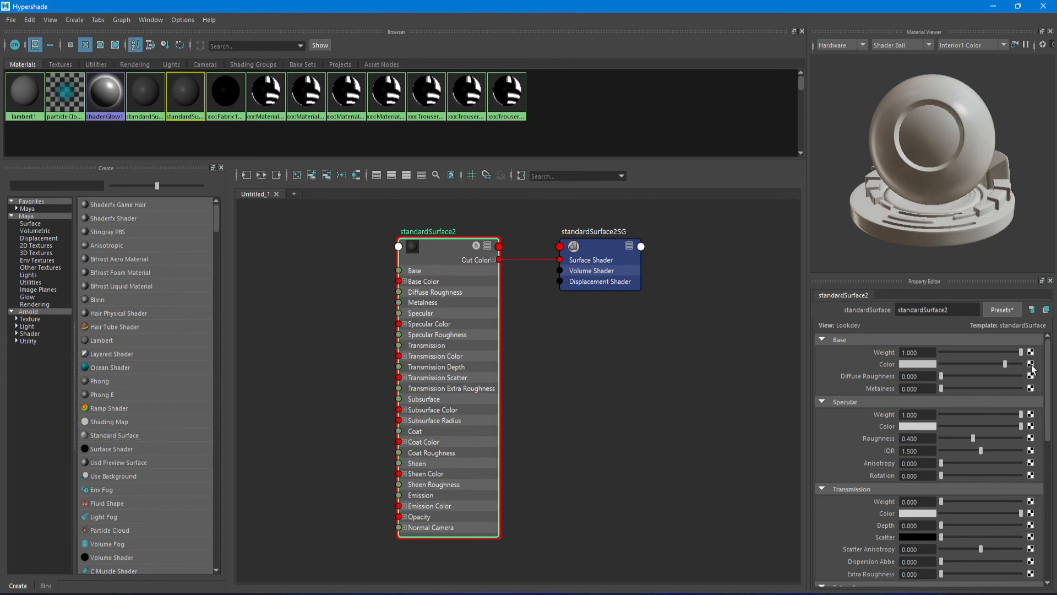
{"action": "left_click", "coordinate": [447, 298]}
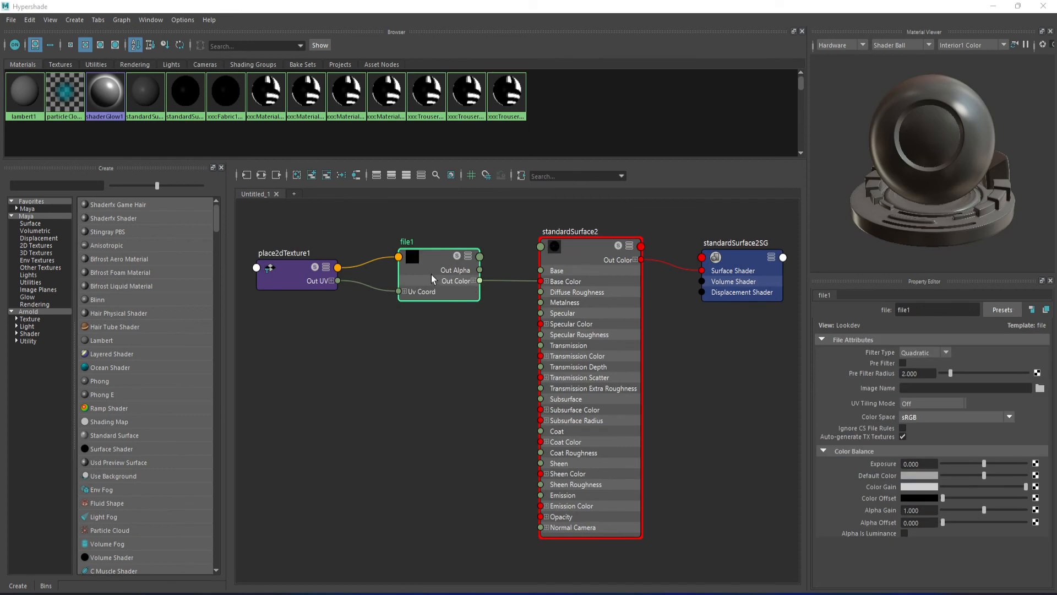
{"action": "left_click", "coordinate": [1040, 388]}
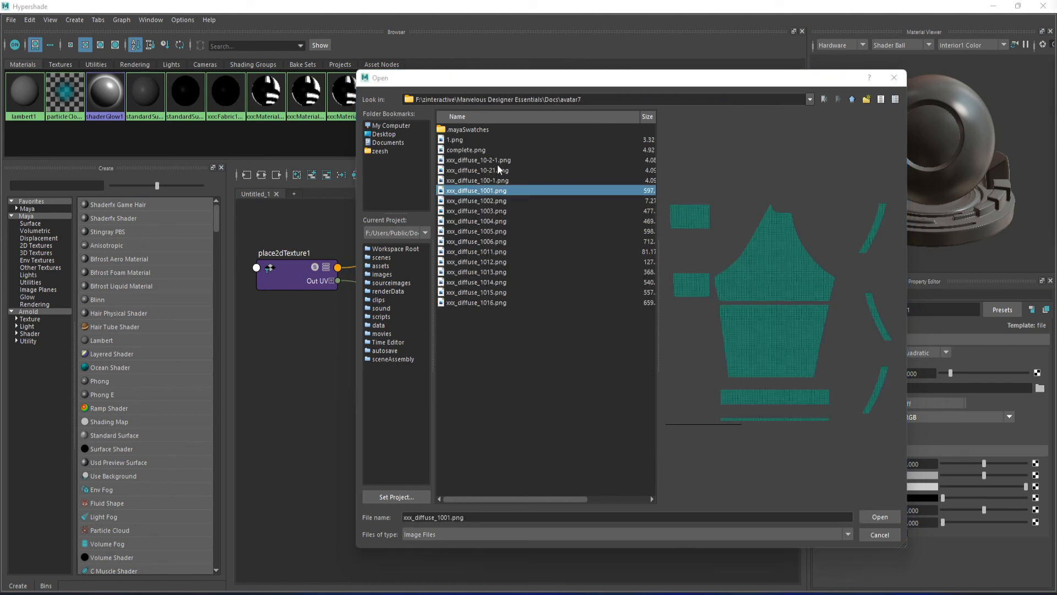
{"action": "left_click", "coordinate": [476, 150]}
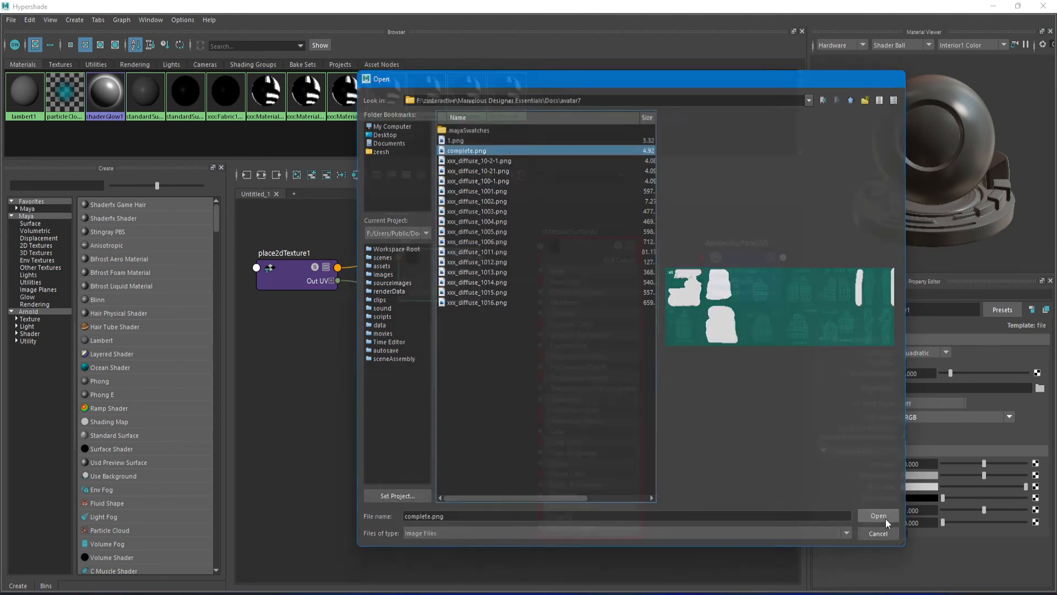
{"action": "left_click", "coordinate": [884, 517]}
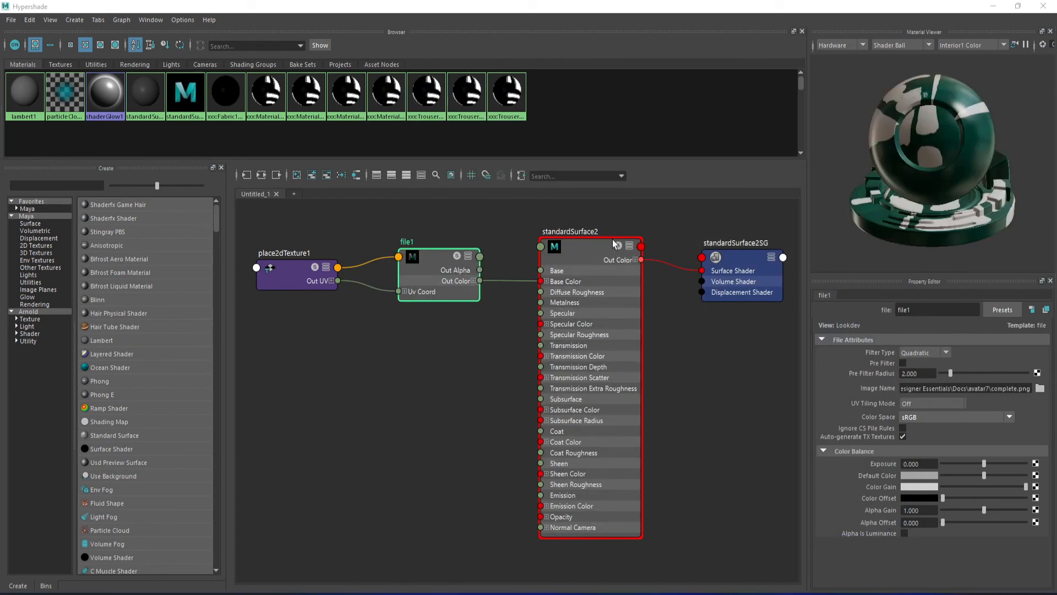
- Assign the new Standard Surface material to the garment mesh, minimize Hypershade and view the textured garment
{"action": "left_click_drag", "start_coordinate": [873, 11], "coordinate": [674, 266]}
{"action": "left_click", "coordinate": [516, 228]}
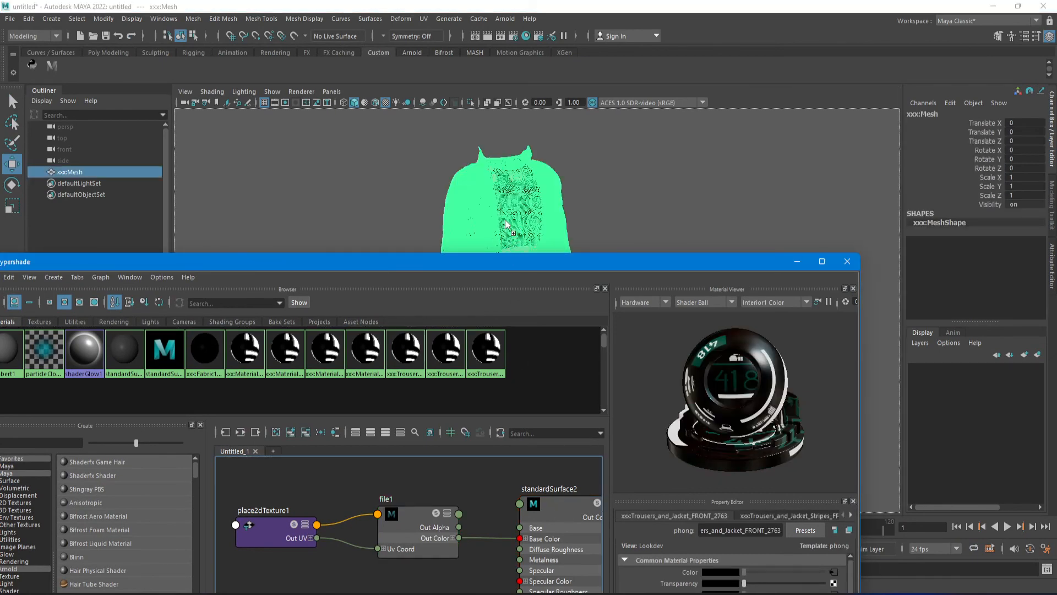
{"action": "left_click", "coordinate": [796, 264]}
{"action": "left_click", "coordinate": [84, 238]}
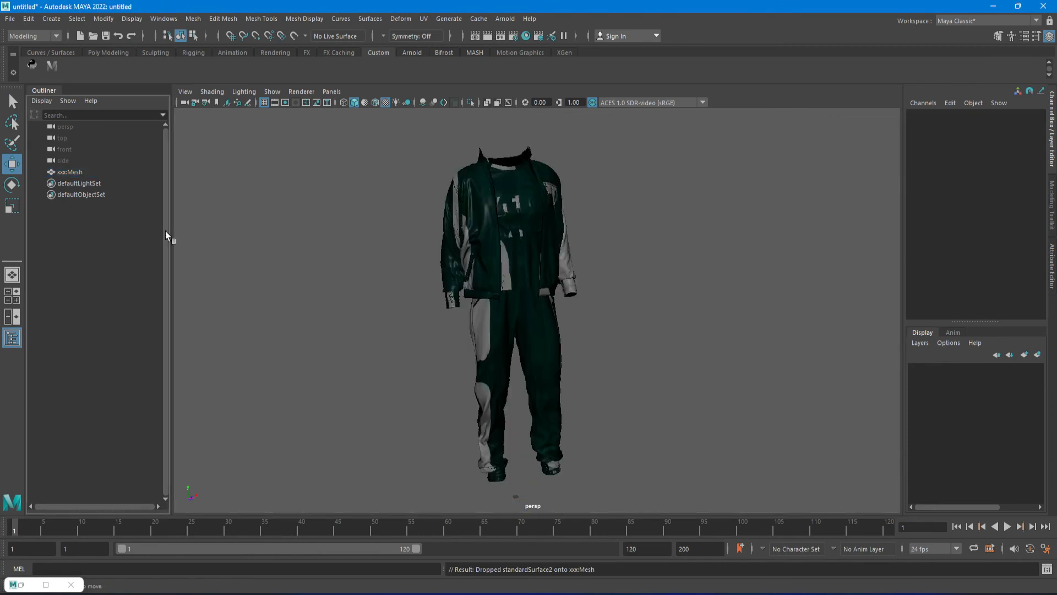
{"action": "scroll", "coordinate": [424, 189], "scroll_direction": "up", "scroll_amount": 3}
{"action": "left_click_drag", "start_coordinate": [424, 189], "coordinate": [603, 293], "text": "alt"}
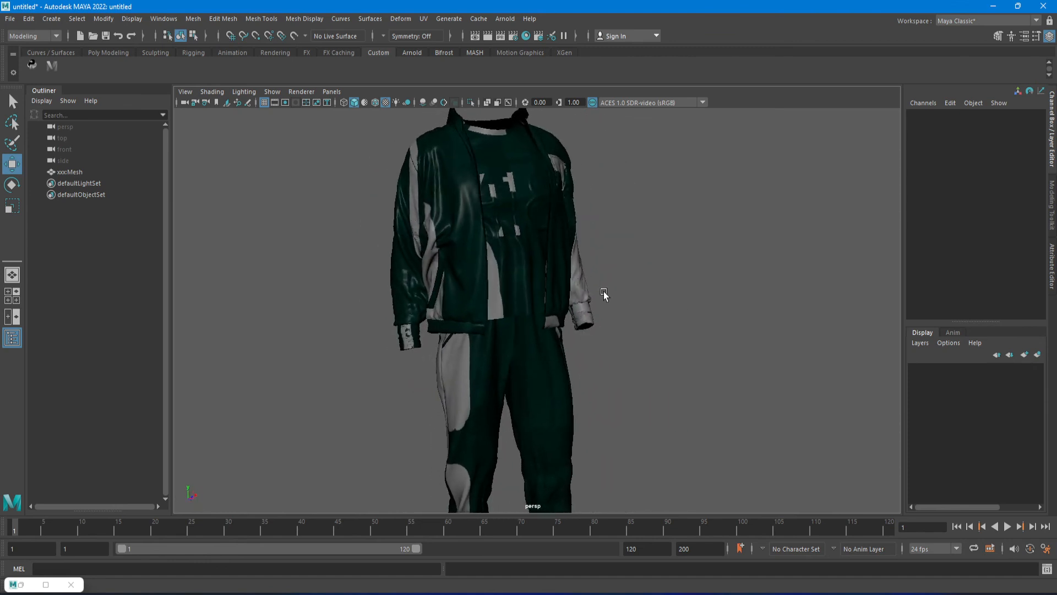
- Open the UV Editor for the garment mesh, display complete.png behind the shells and examine how it repeats across the UV tiles
{"action": "left_click", "coordinate": [423, 18]}
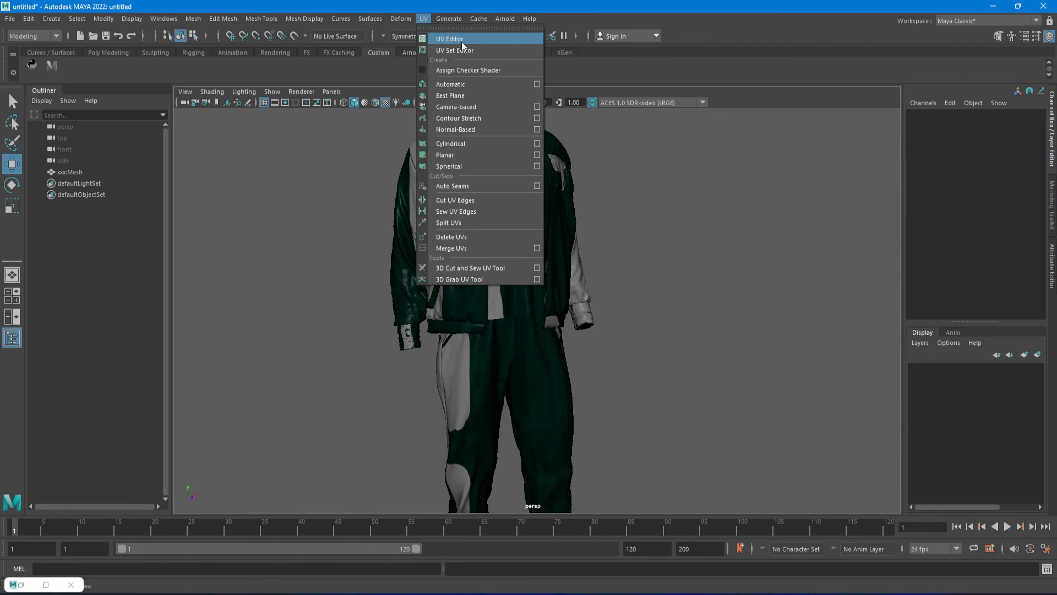
{"action": "left_click", "coordinate": [461, 41]}
{"action": "left_click", "coordinate": [70, 171]}
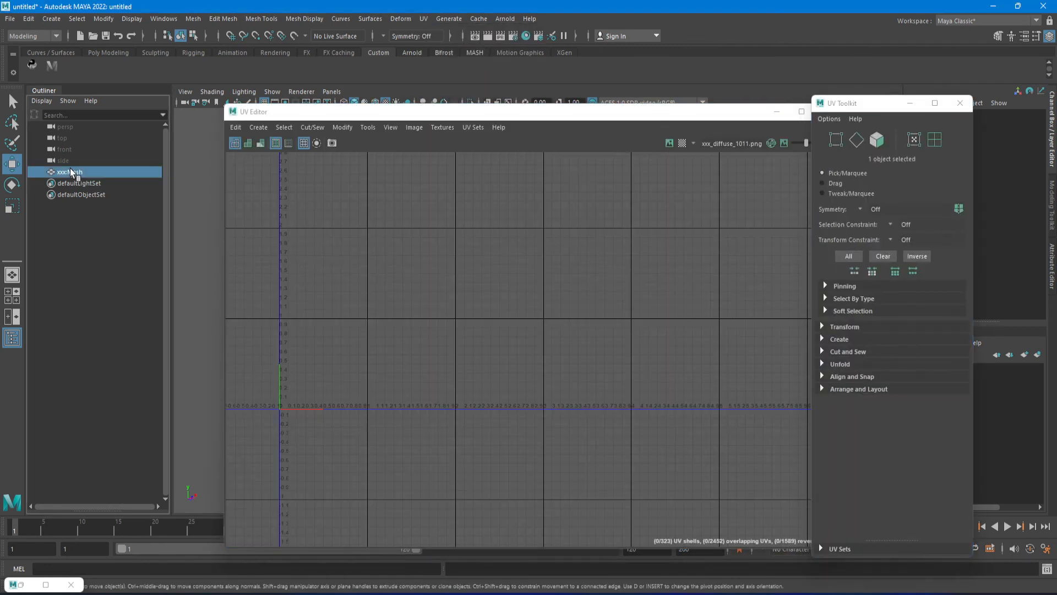
{"action": "left_click", "coordinate": [669, 143]}
{"action": "scroll", "coordinate": [366, 292], "scroll_direction": "up", "scroll_amount": 6}
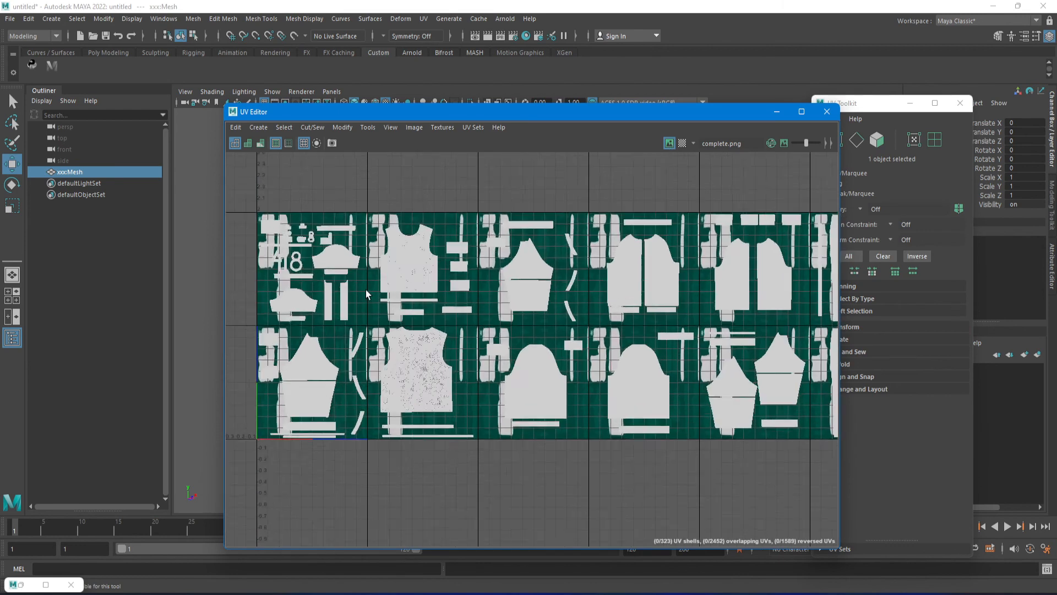
{"action": "scroll", "coordinate": [366, 289], "scroll_direction": "down", "scroll_amount": 6}
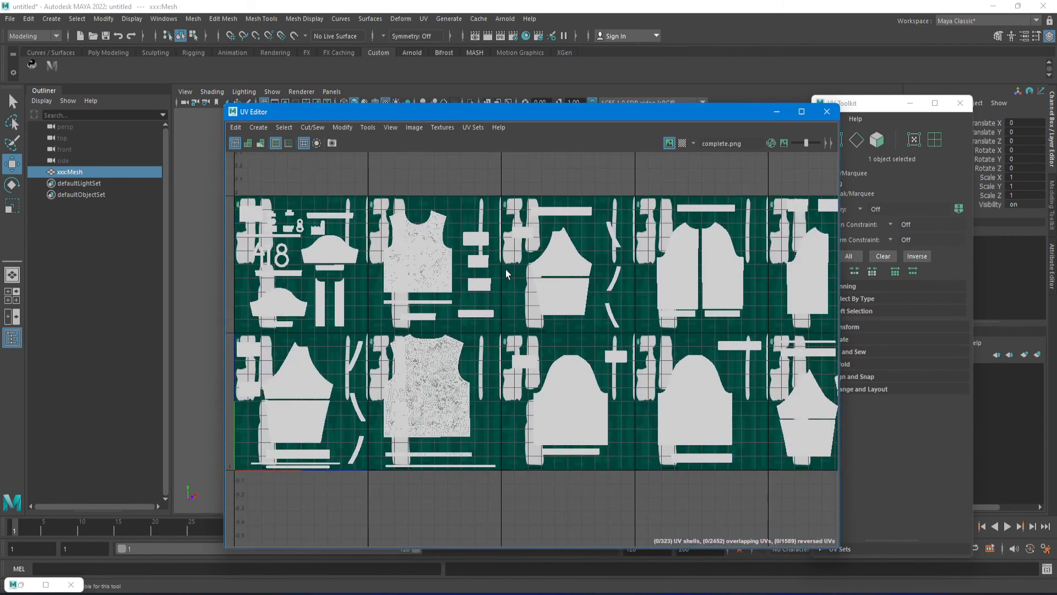
{"action": "scroll", "coordinate": [721, 341], "scroll_direction": "down", "scroll_amount": 3}
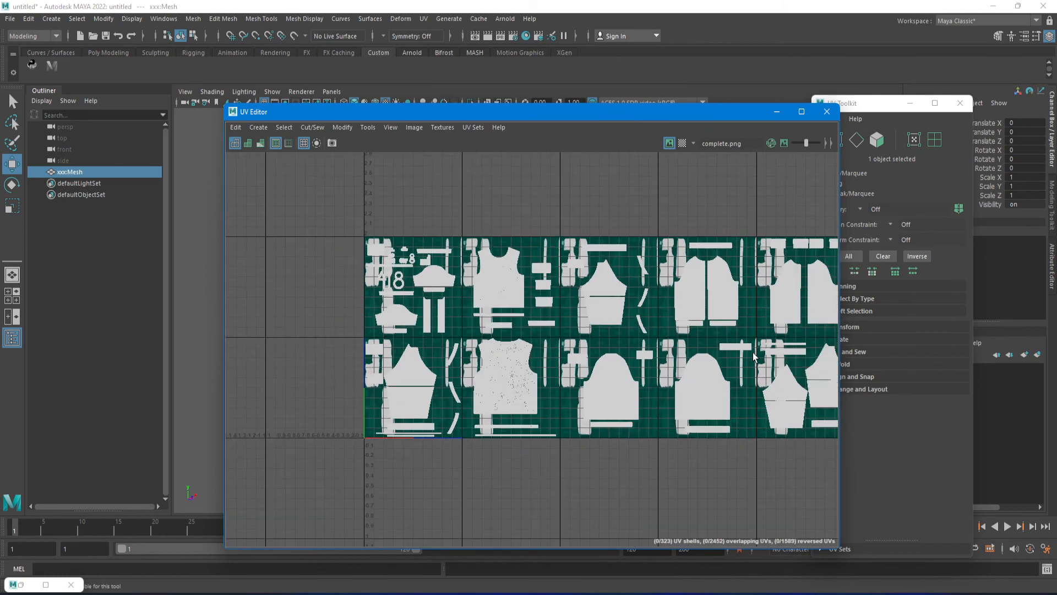
{"action": "middle_click_drag", "start_coordinate": [724, 353], "coordinate": [617, 277], "text": "alt"}
{"action": "scroll", "coordinate": [528, 277], "scroll_direction": "down", "scroll_amount": 2}
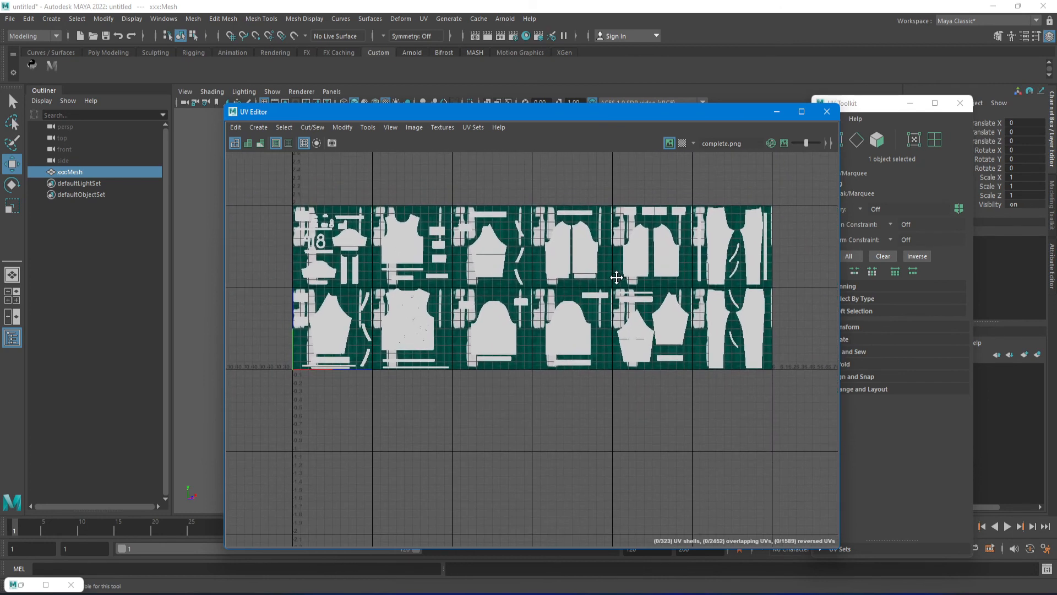
- Set the U coverage of the place2dTexture1 node to 6 and check the texture against the mesh's UV shells
{"action": "double_click", "coordinate": [25, 585]}
{"action": "left_click_drag", "start_coordinate": [535, 270], "coordinate": [611, 105]}
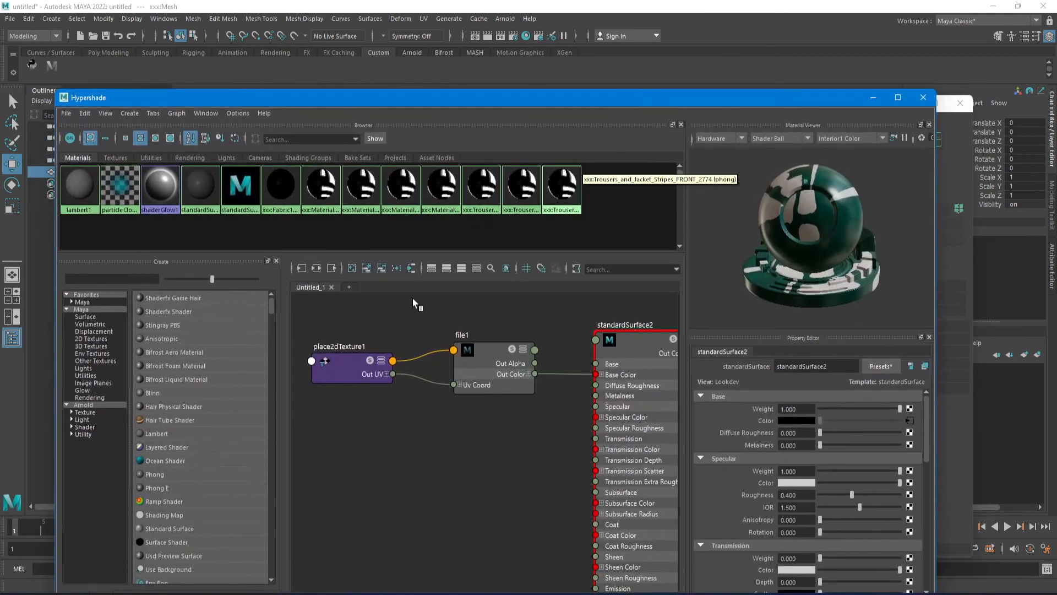
{"action": "left_click", "coordinate": [349, 376]}
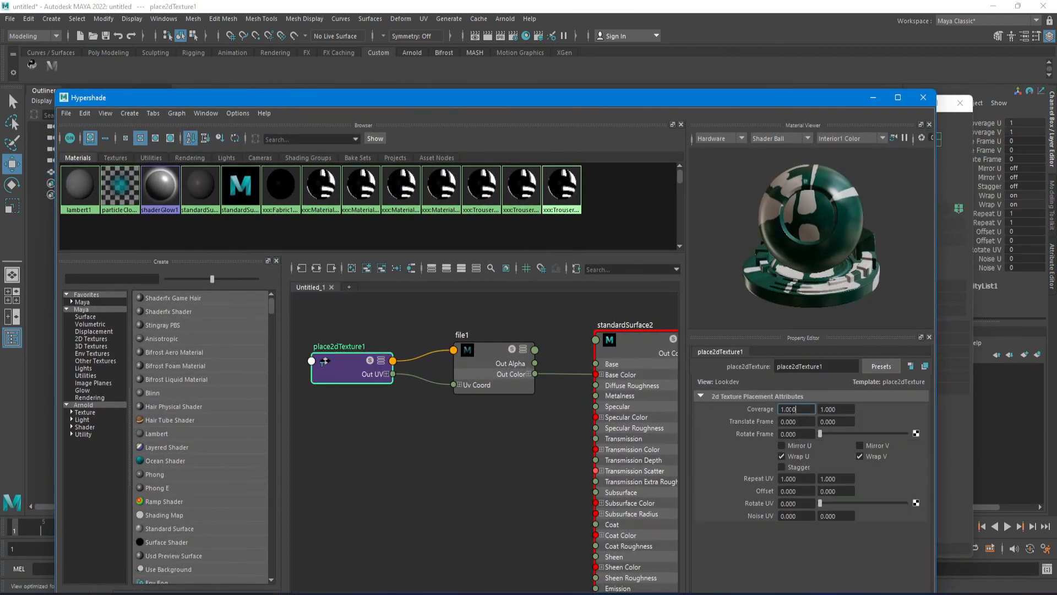
{"action": "left_click", "coordinate": [806, 410]}
{"action": "type", "text": "6"}
{"action": "key", "text": "Tab"}
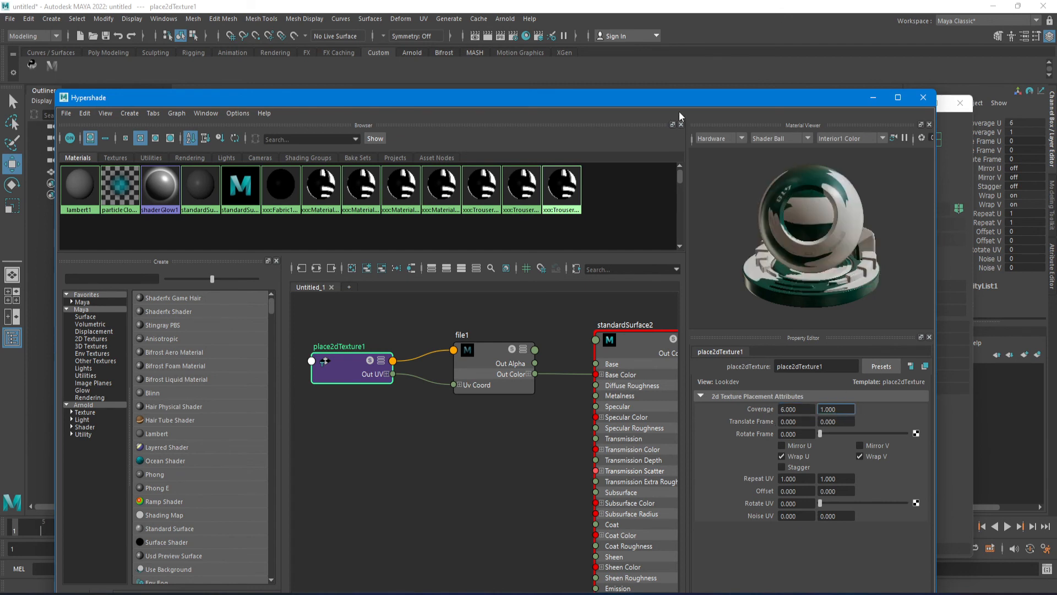
{"action": "left_click_drag", "start_coordinate": [682, 106], "coordinate": [675, 491]}
{"action": "left_click", "coordinate": [74, 173]}
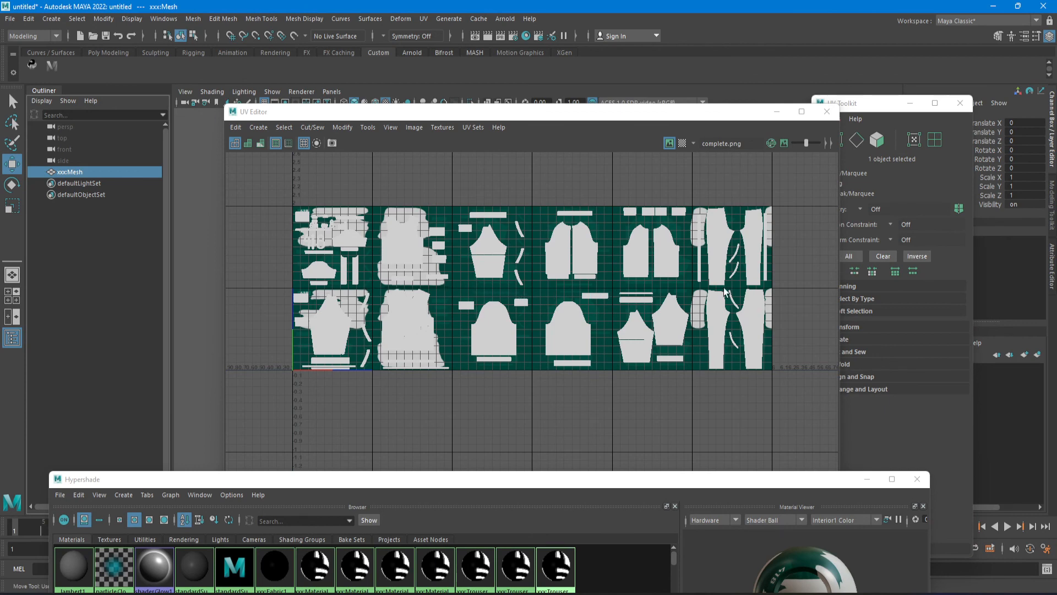
{"action": "scroll", "coordinate": [367, 333], "scroll_direction": "up", "scroll_amount": 5}
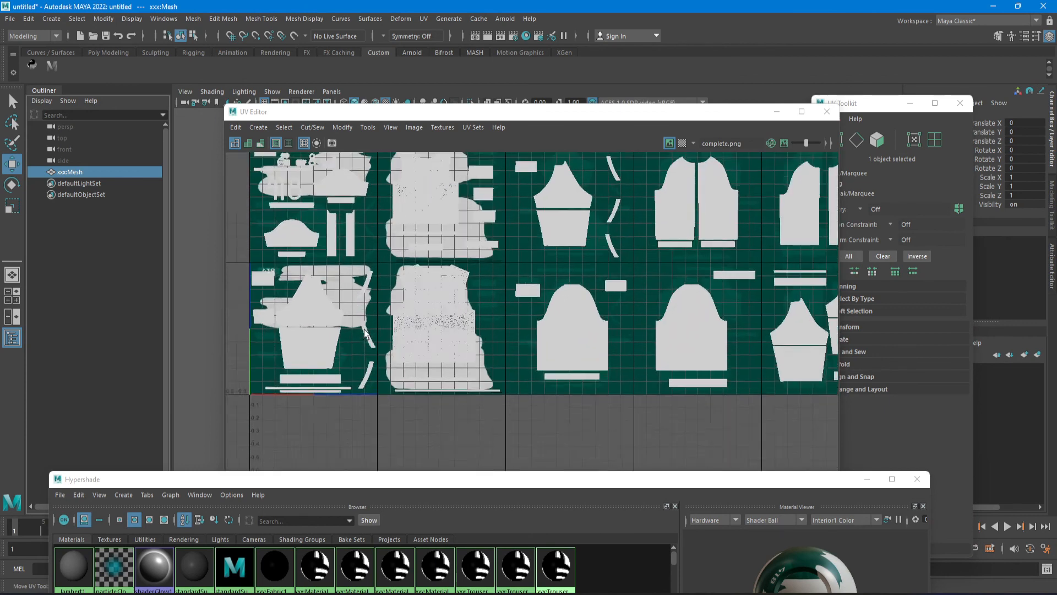
{"action": "scroll", "coordinate": [367, 333], "scroll_direction": "down", "scroll_amount": 5}
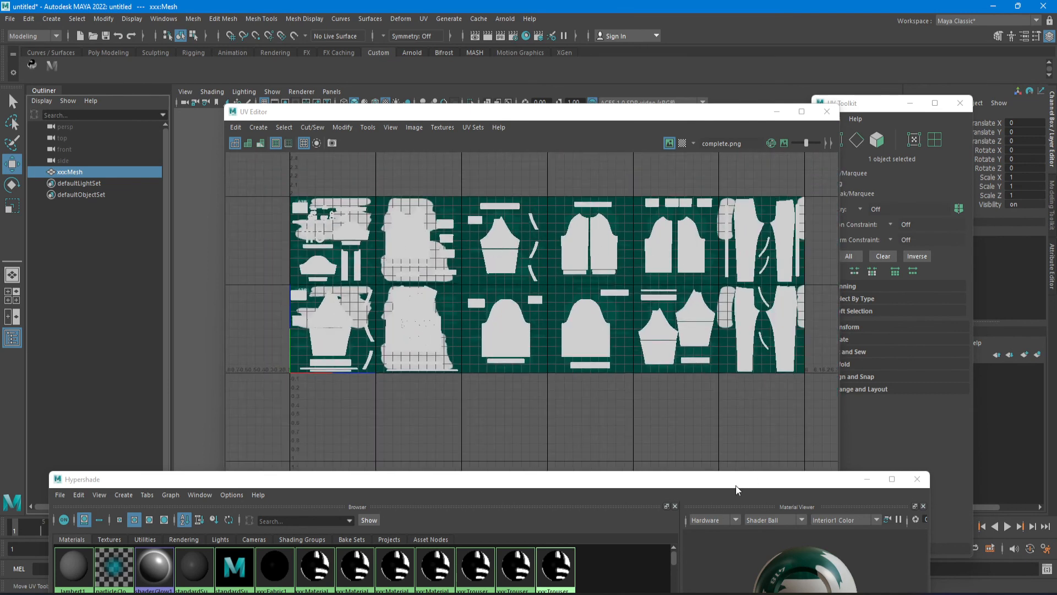
- Set the V coverage of place2dTexture1 to 2 and check the texture's alignment with all the UV shells
{"action": "left_click_drag", "start_coordinate": [739, 485], "coordinate": [723, 131]}
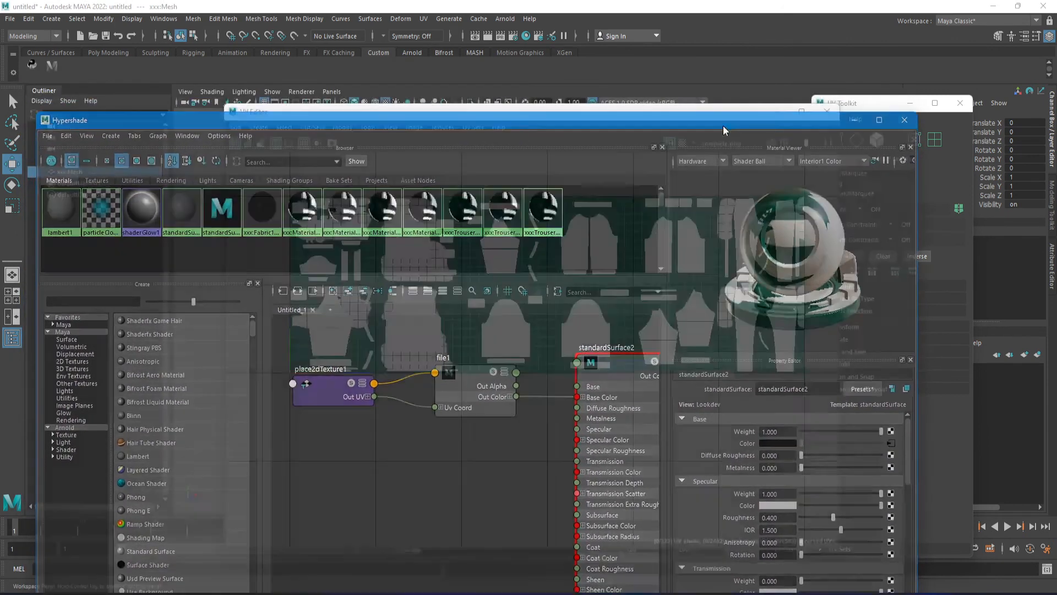
{"action": "left_click", "coordinate": [355, 394]}
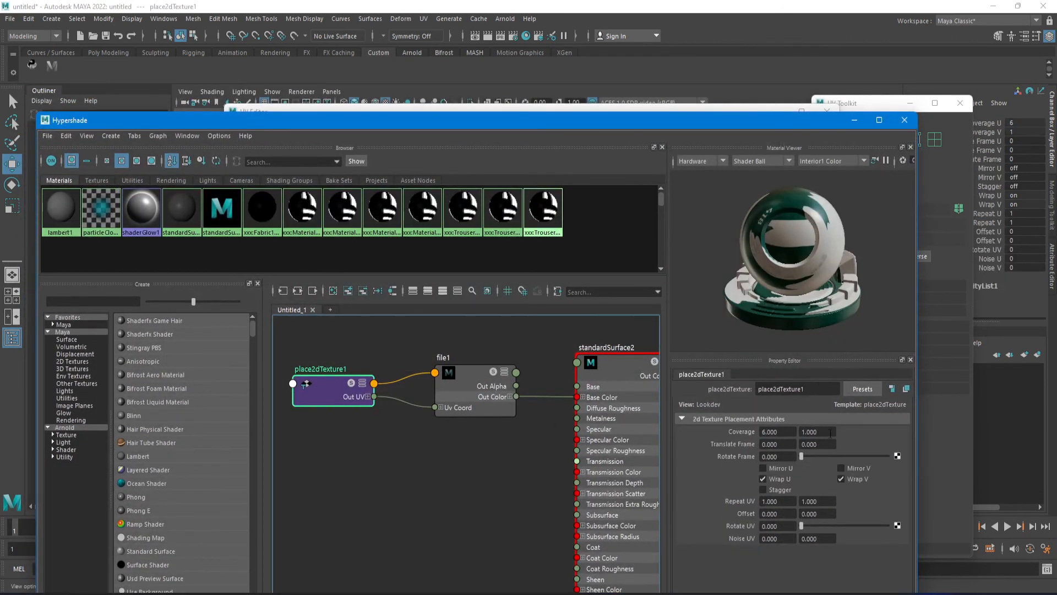
{"action": "left_click", "coordinate": [819, 432]}
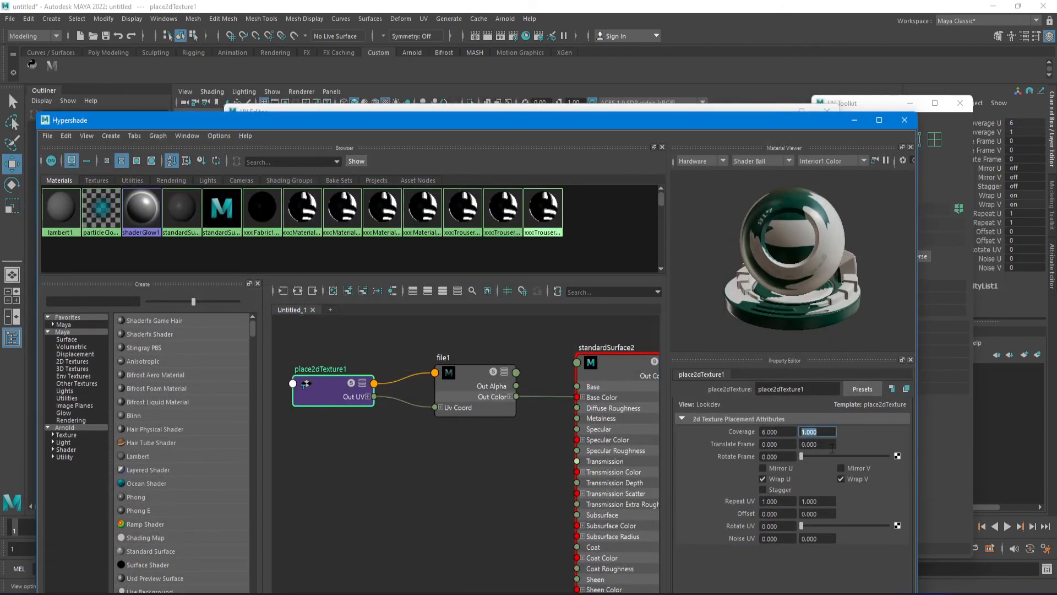
{"action": "type", "text": "2"}
{"action": "left_click", "coordinate": [834, 444]}
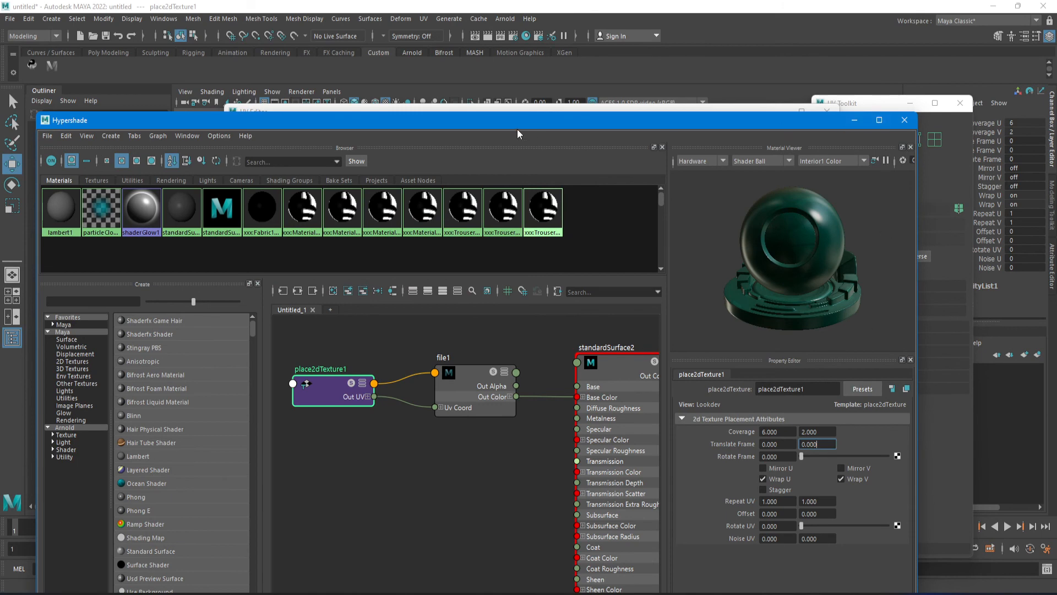
{"action": "left_click_drag", "start_coordinate": [518, 124], "coordinate": [507, 423]}
{"action": "left_click", "coordinate": [79, 173]}
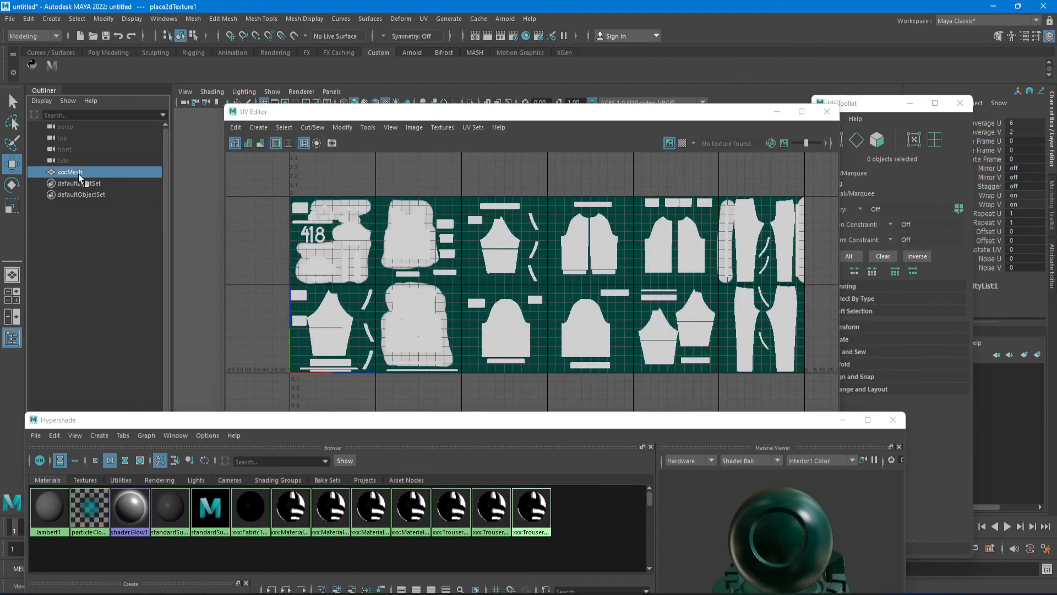
{"action": "scroll", "coordinate": [381, 303], "scroll_direction": "up", "scroll_amount": 2}
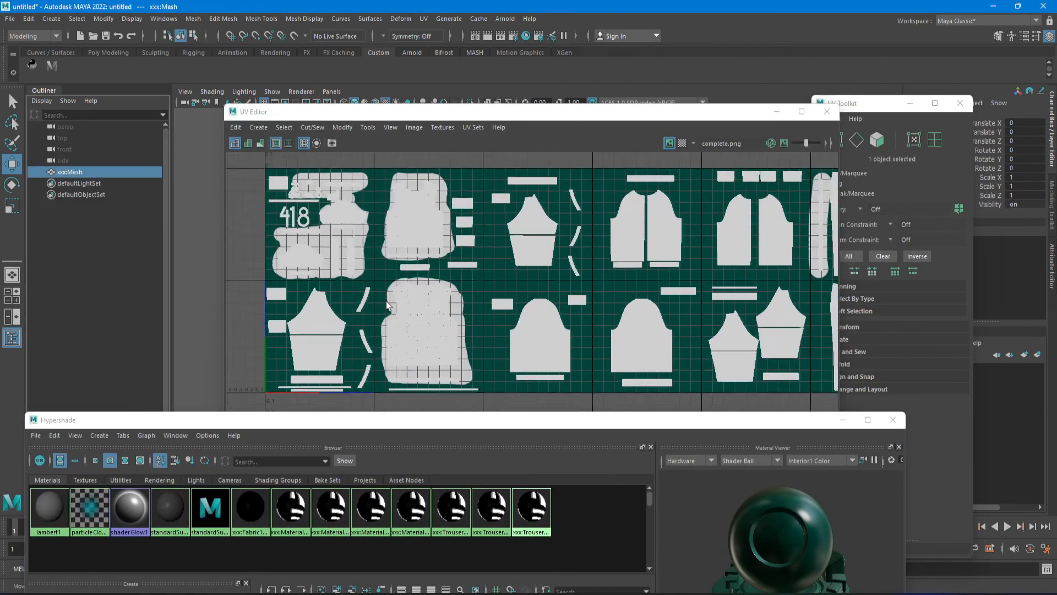
{"action": "scroll", "coordinate": [661, 317], "scroll_direction": "down", "scroll_amount": 2}
{"action": "middle_click_drag", "start_coordinate": [691, 302], "coordinate": [625, 300], "text": "alt"}
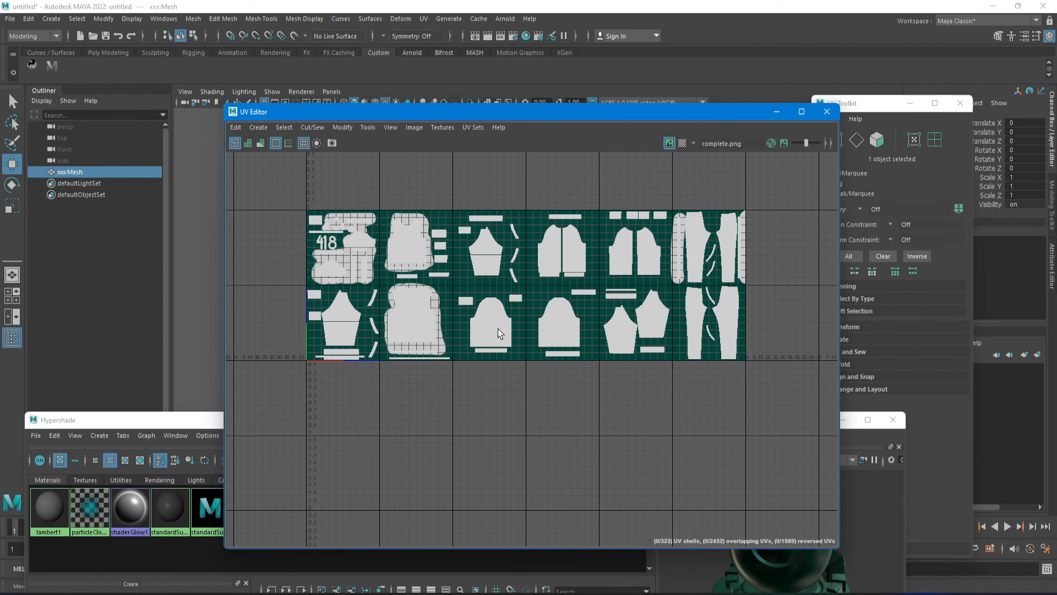
- Close the UV Editor, Hypershade and UV Toolkit, then inspect the textured garment and the 418 print on the shirt up close
{"action": "left_click", "coordinate": [828, 113]}
{"action": "left_click", "coordinate": [892, 420]}
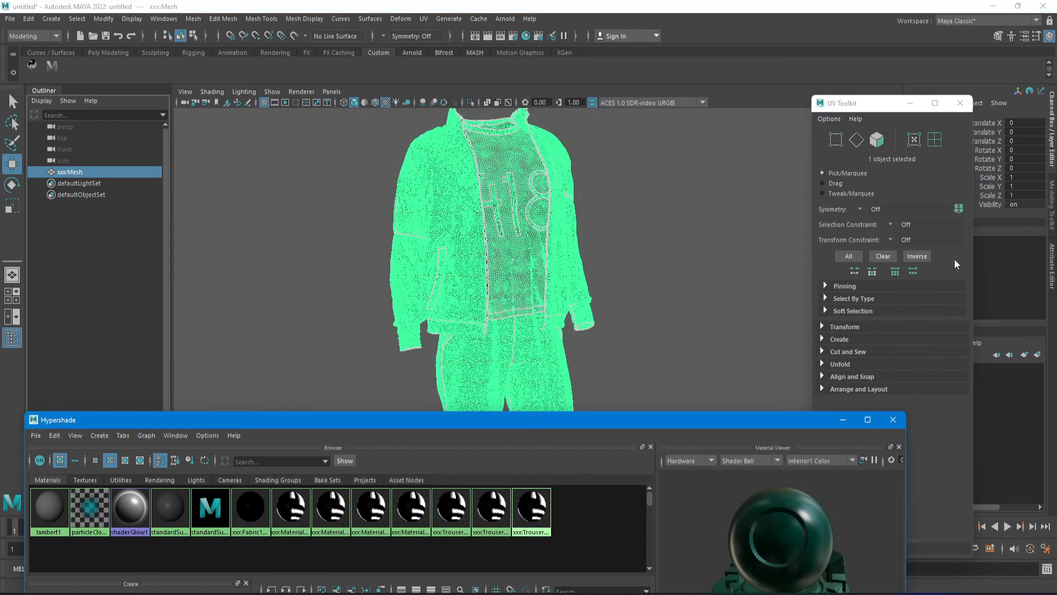
{"action": "left_click", "coordinate": [960, 103]}
{"action": "left_click", "coordinate": [83, 183]}
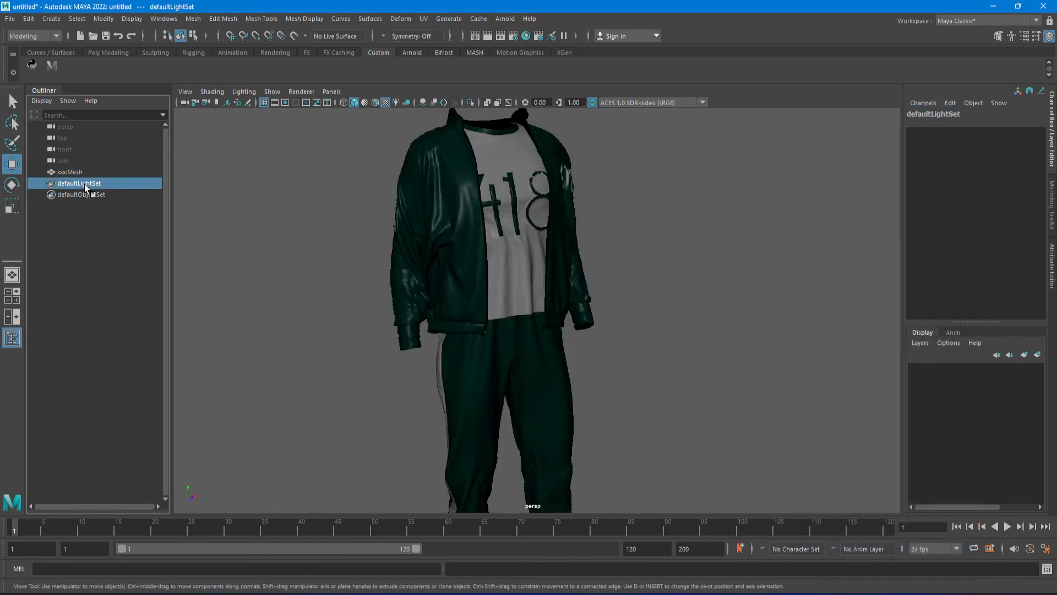
{"action": "scroll", "coordinate": [610, 250], "scroll_direction": "down", "scroll_amount": 3}
{"action": "mouse_move", "coordinate": [649, 295]}
{"action": "left_mouse_down", "text": "alt"}
{"action": "mouse_move", "coordinate": [349, 300]}
{"action": "mouse_move", "coordinate": [597, 292]}
{"action": "mouse_move", "coordinate": [639, 302]}
{"action": "left_mouse_up", "text": "alt"}
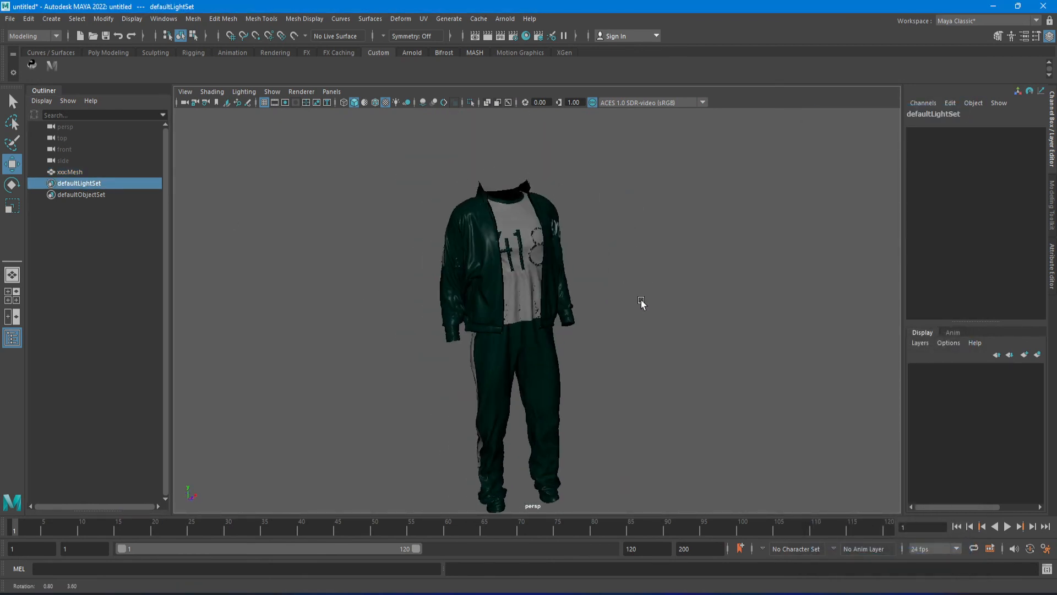
{"action": "scroll", "coordinate": [521, 226], "scroll_direction": "up", "scroll_amount": 5}
{"action": "scroll", "coordinate": [520, 227], "scroll_direction": "up", "scroll_amount": 5}
{"action": "middle_click_drag", "start_coordinate": [723, 208], "coordinate": [749, 393], "text": "alt"}
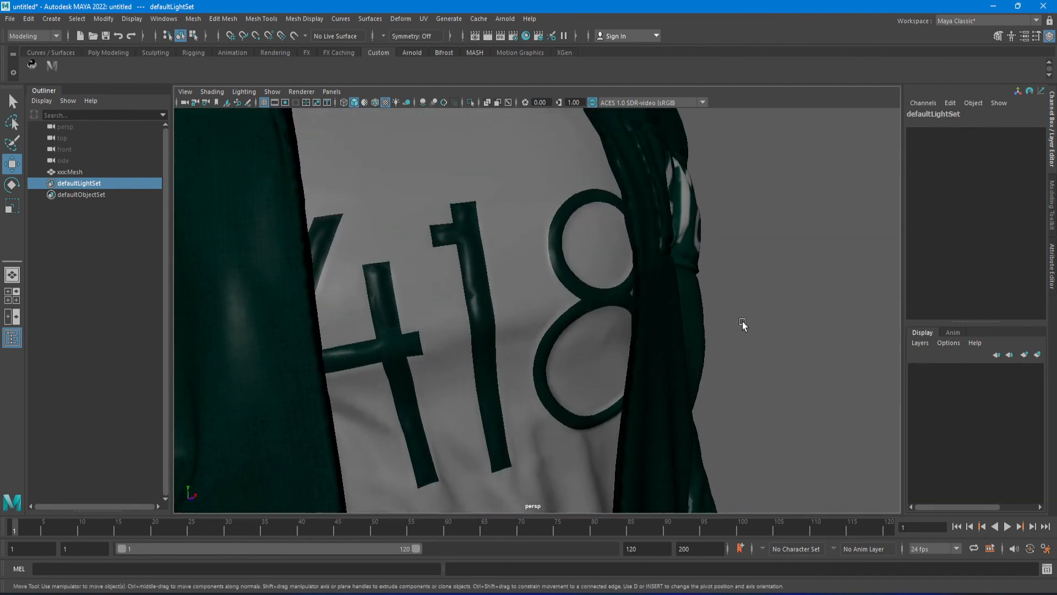
- Inspect the 418 print on the shirt and the 418 patch on the jacket's chest from several angles
{"action": "scroll", "coordinate": [742, 321], "scroll_direction": "down", "scroll_amount": 3}
{"action": "left_click_drag", "start_coordinate": [334, 321], "coordinate": [732, 321], "text": "alt"}
{"action": "scroll", "coordinate": [409, 312], "scroll_direction": "up", "scroll_amount": 5}
{"action": "scroll", "coordinate": [430, 324], "scroll_direction": "down", "scroll_amount": 5}
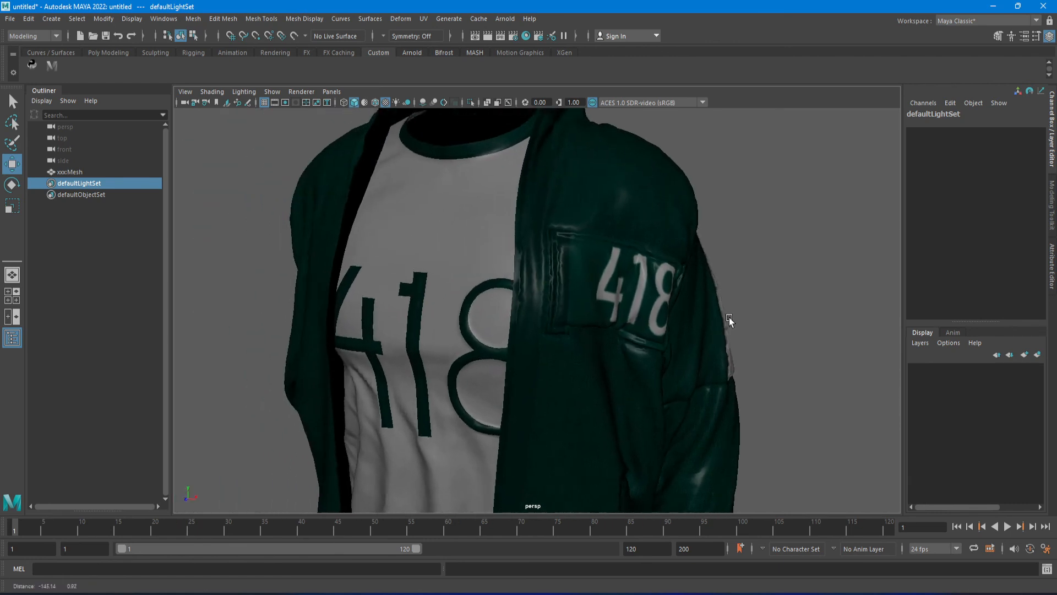
{"action": "scroll", "coordinate": [705, 322], "scroll_direction": "up", "scroll_amount": 5}
{"action": "scroll", "coordinate": [702, 321], "scroll_direction": "down", "scroll_amount": 2}
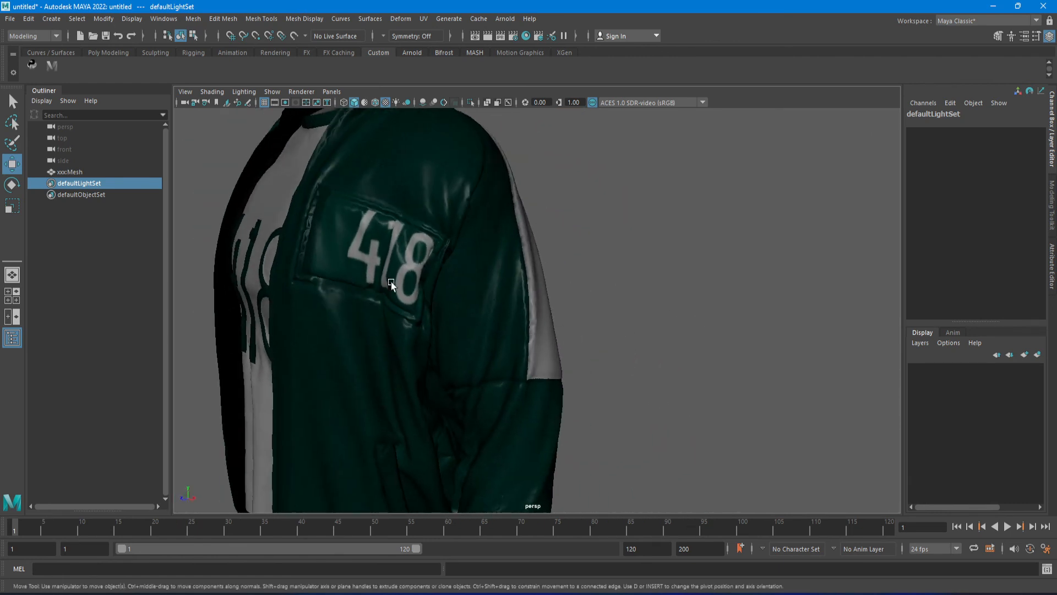
{"action": "scroll", "coordinate": [384, 244], "scroll_direction": "up", "scroll_amount": 3}
{"action": "scroll", "coordinate": [385, 243], "scroll_direction": "down", "scroll_amount": 5}
- Examine the complete textured outfit from the front, jacket to trousers
{"action": "left_click_drag", "start_coordinate": [387, 272], "coordinate": [608, 359], "text": "alt"}
{"action": "scroll", "coordinate": [636, 297], "scroll_direction": "down", "scroll_amount": 3}
{"action": "scroll", "coordinate": [603, 328], "scroll_direction": "up", "scroll_amount": 4}
{"action": "scroll", "coordinate": [609, 358], "scroll_direction": "down", "scroll_amount": 3}
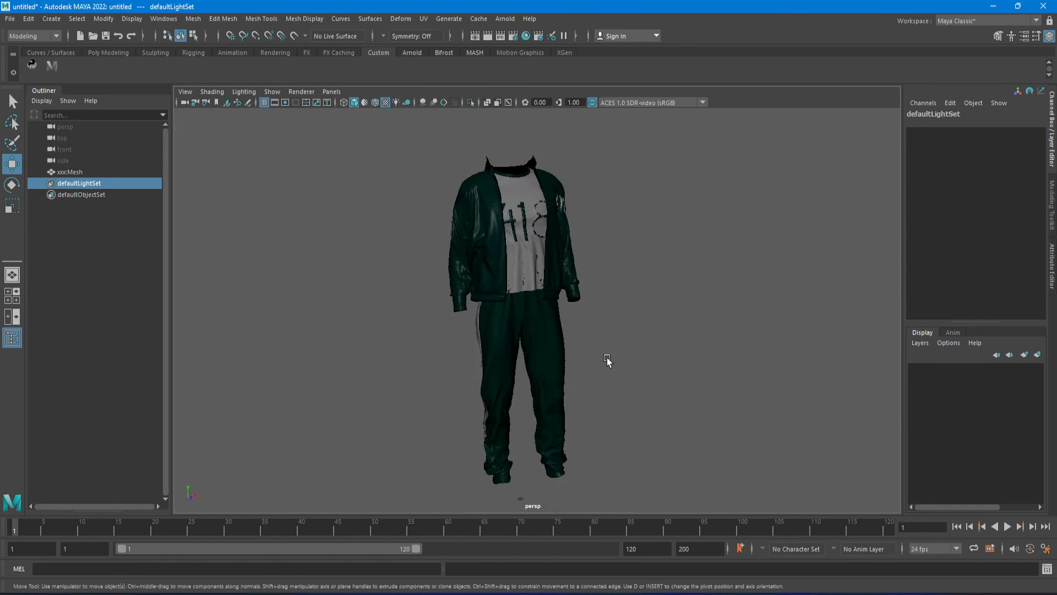
{"action": "scroll", "coordinate": [579, 361], "scroll_direction": "up", "scroll_amount": 1}
{"action": "scroll", "coordinate": [578, 361], "scroll_direction": "down", "scroll_amount": 1}
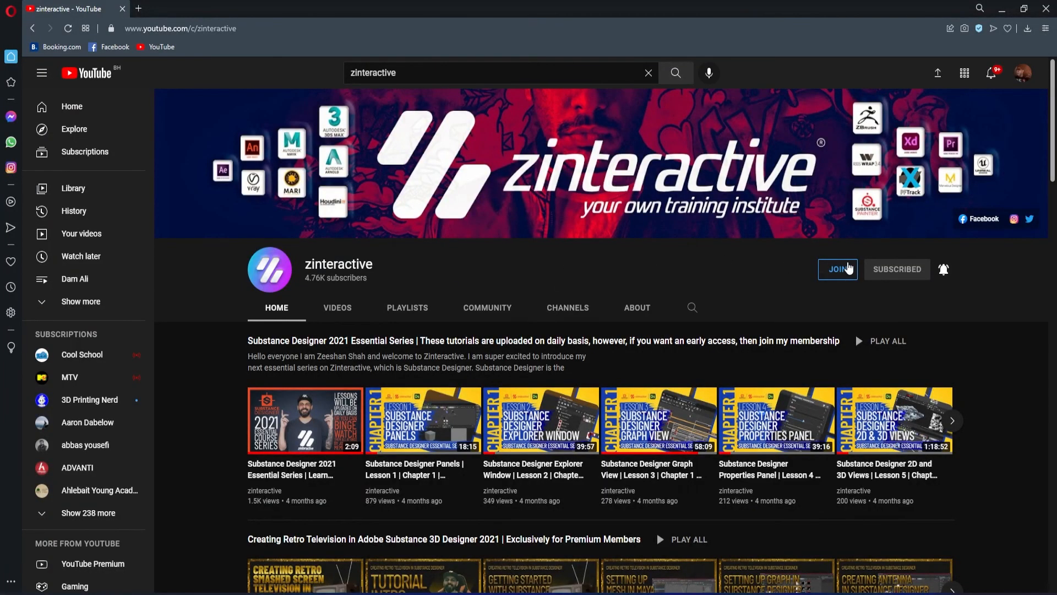
- On YouTube, open the zinteractive channel's membership options and view the Zi Early Bird Level perks
{"action": "left_click", "coordinate": [838, 269]}
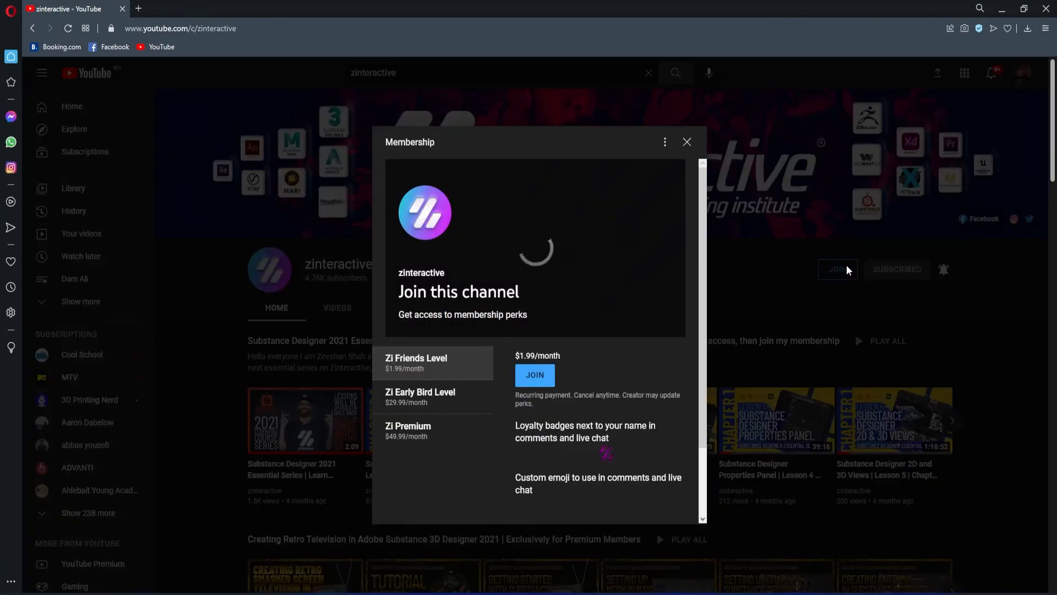
{"action": "left_click", "coordinate": [434, 398]}
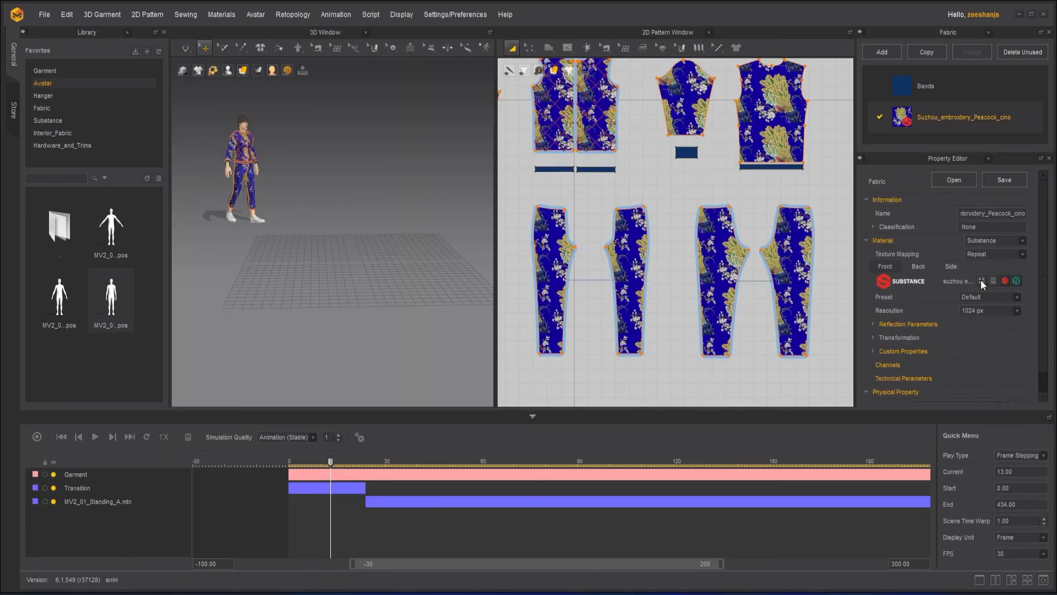
- In Marvelous Designer, load a Substance material file from the Docs folder into the Suzhou_embroidery_Peacock_cino fabric
{"action": "left_click", "coordinate": [983, 282]}
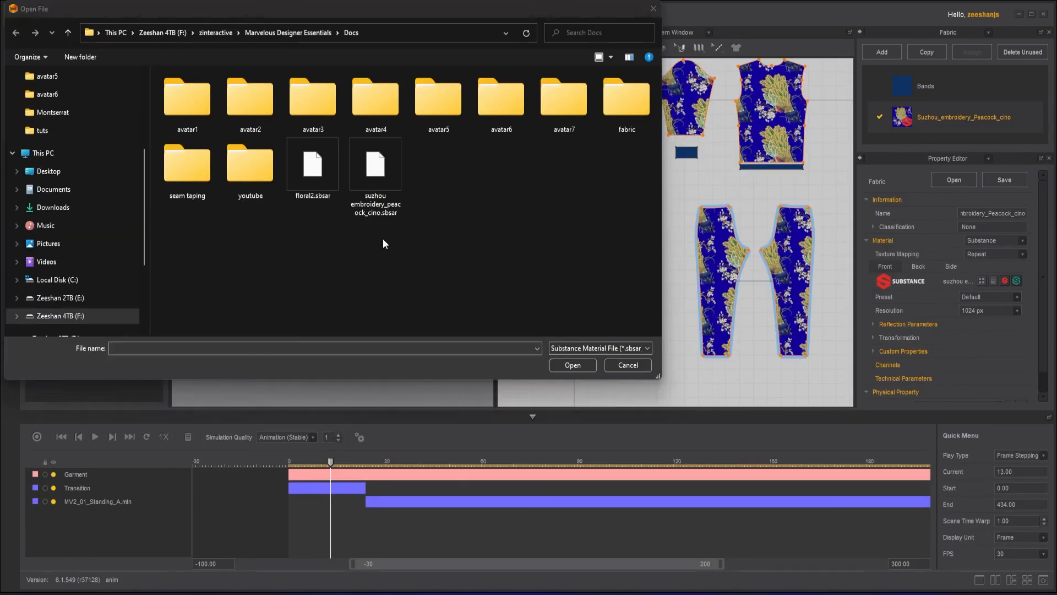
{"action": "double_click", "coordinate": [382, 239]}
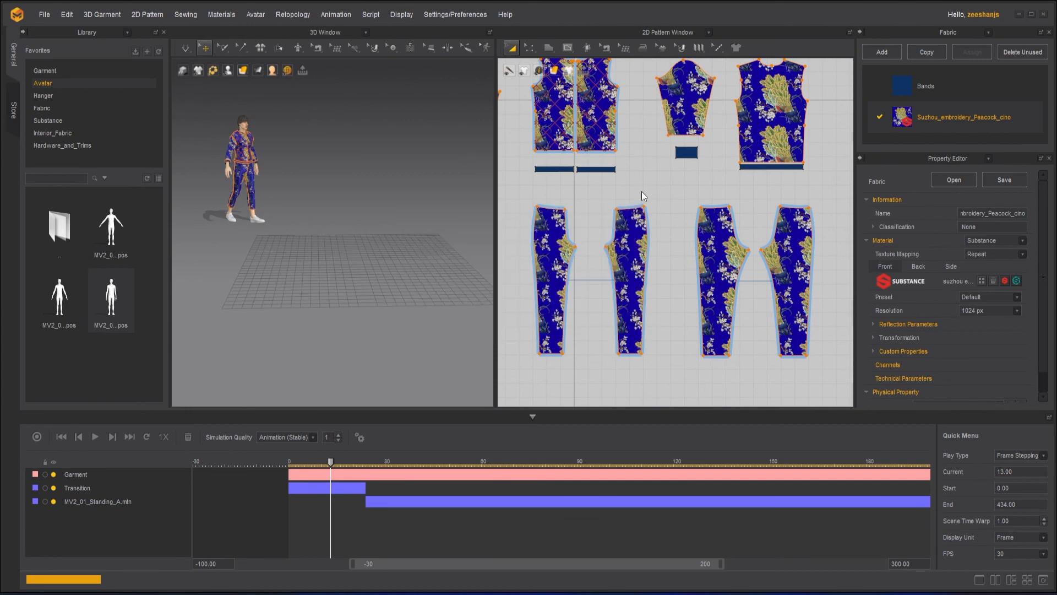
{"action": "left_click", "coordinate": [1023, 124]}
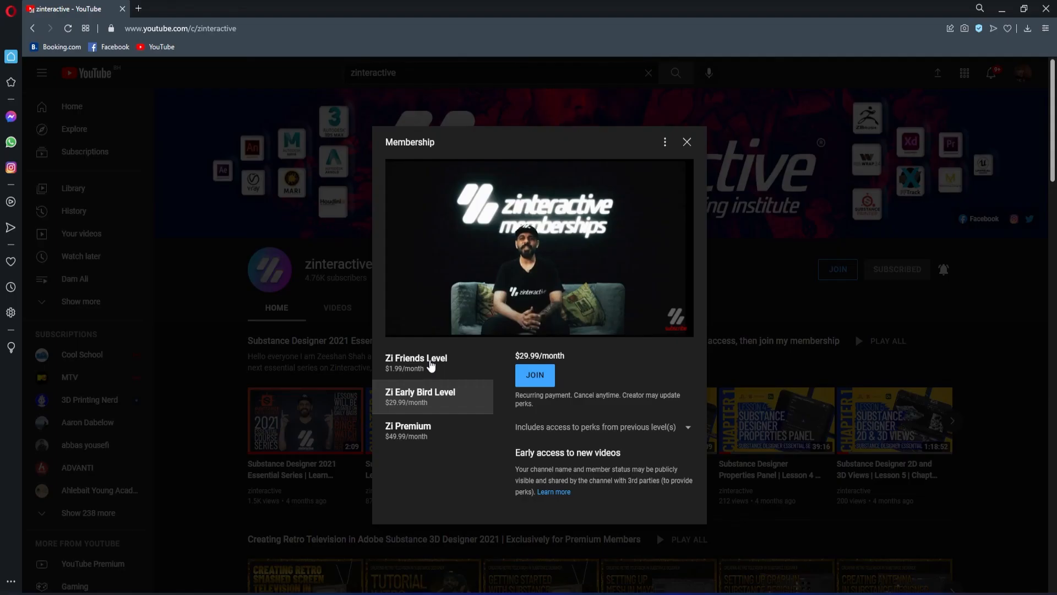
- Back on YouTube, view the perks of the Zi Friends Level membership
{"action": "left_click", "coordinate": [431, 367]}
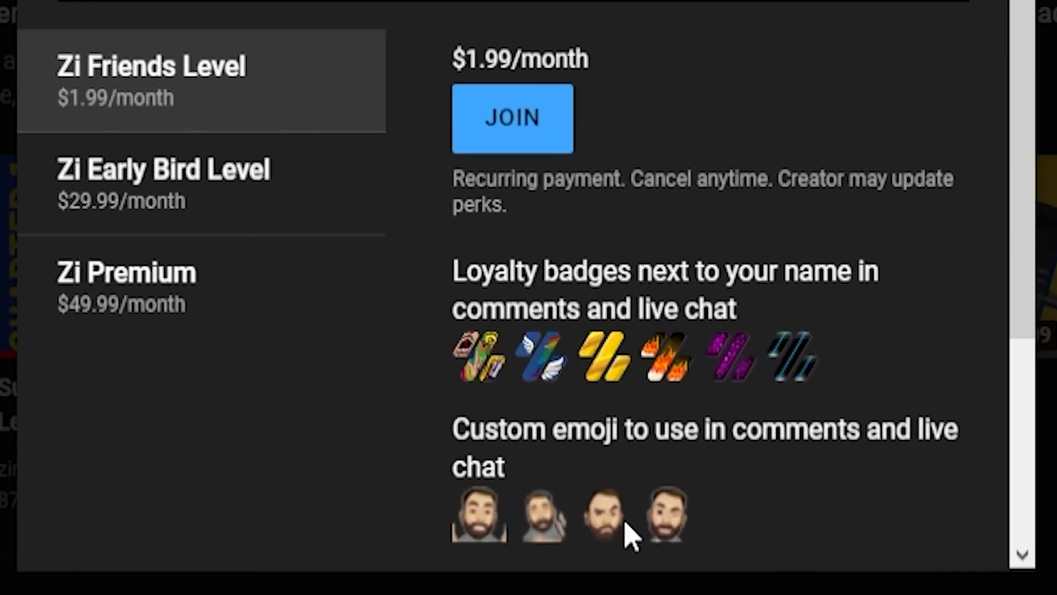